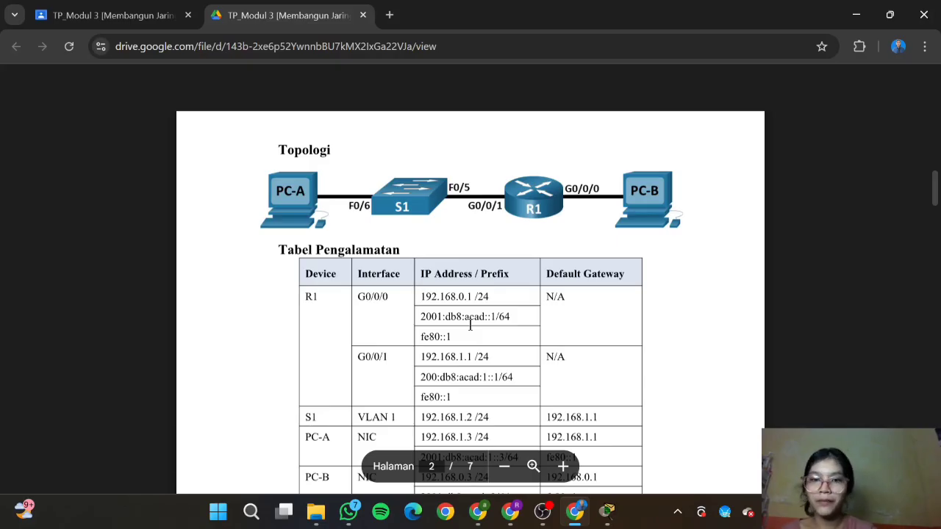
Step: Scroll the lab PDF past the address table, Tujuan and Skenario to page 3's SDM template notes
{"action": "scroll", "coordinate": [471, 326], "scroll_direction": "down", "scroll_amount": 2}
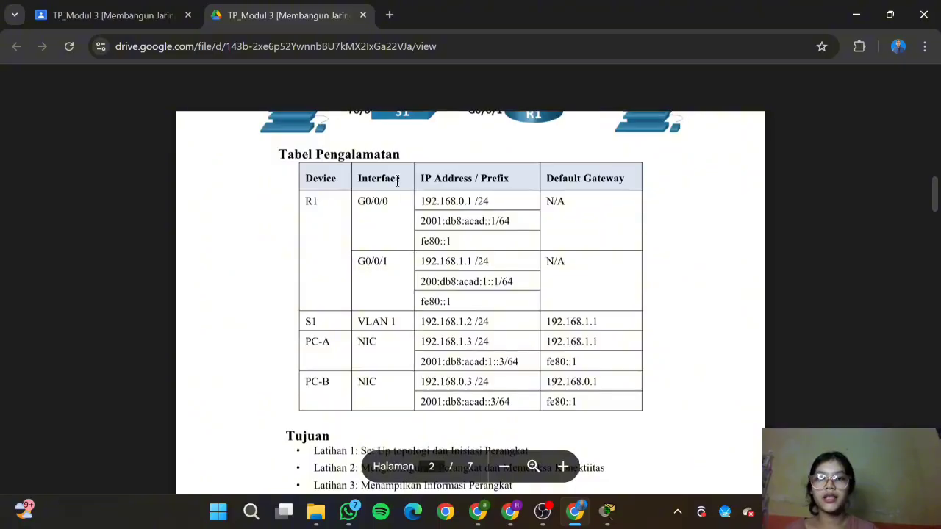
{"action": "scroll", "coordinate": [517, 190], "scroll_direction": "down", "scroll_amount": 5}
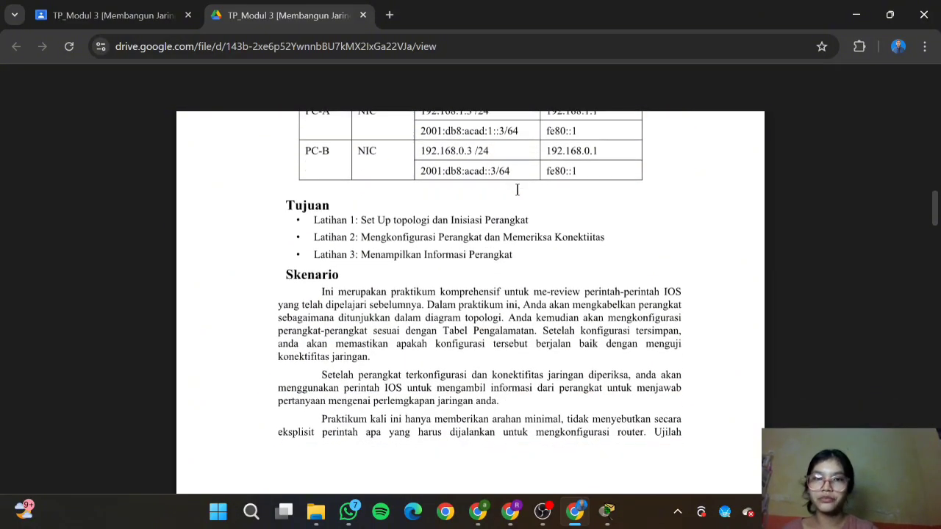
{"action": "scroll", "coordinate": [518, 190], "scroll_direction": "up", "scroll_amount": 2}
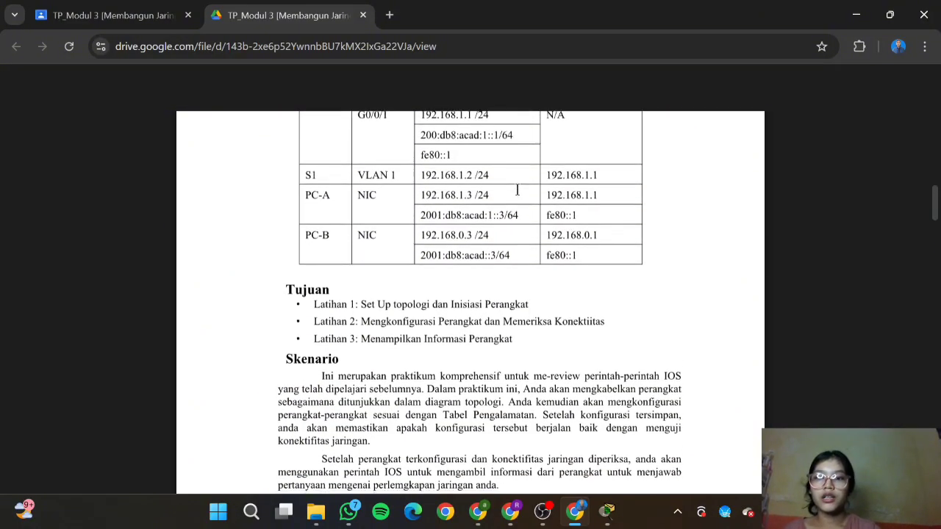
{"action": "scroll", "coordinate": [517, 189], "scroll_direction": "down", "scroll_amount": 3}
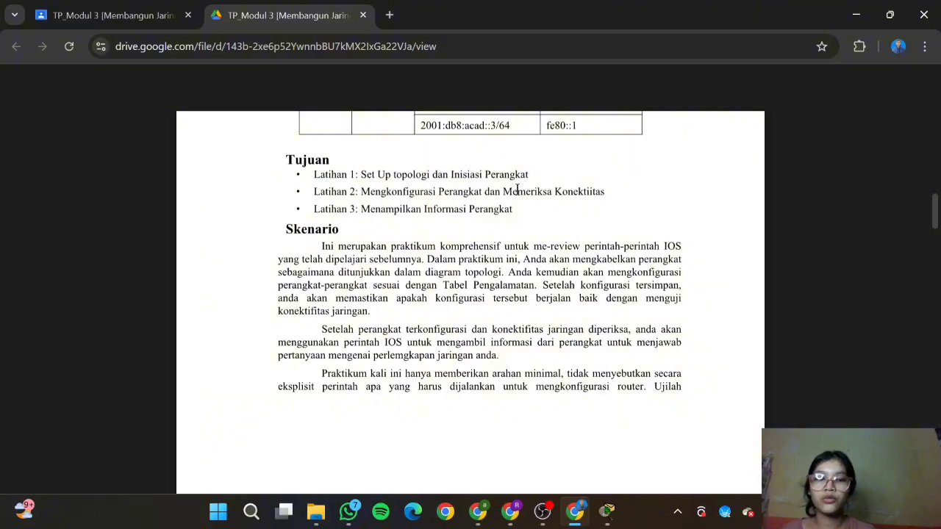
{"action": "scroll", "coordinate": [517, 189], "scroll_direction": "down", "scroll_amount": 10}
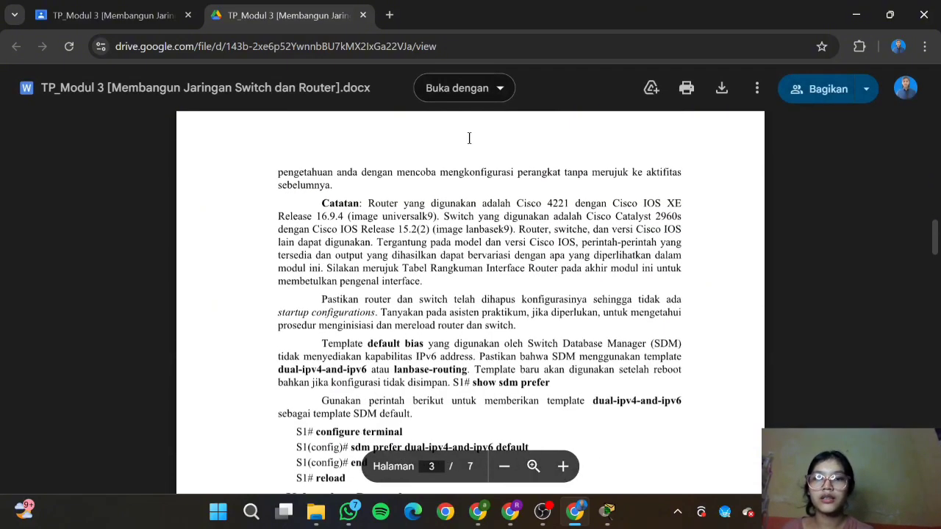
Step: Close the leftover R1 and S1 device windows from the Packet Tracer taskbar previews
{"action": "mouse_move", "coordinate": [604, 505]}
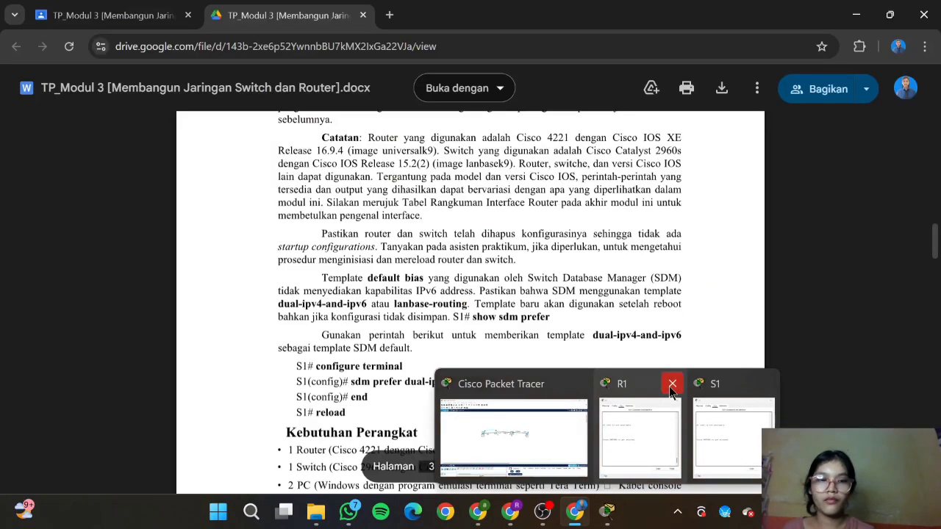
{"action": "left_click", "coordinate": [673, 386]}
{"action": "left_click", "coordinate": [720, 385]}
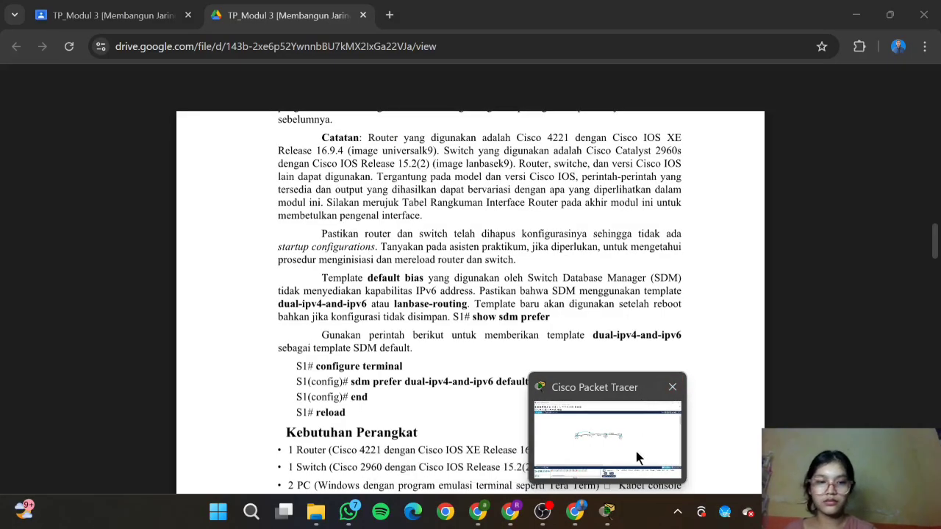
Step: Scroll the PDF down to the Kebutuhan Perangkat list and the Latihan 1 heading
{"action": "scroll", "coordinate": [516, 340], "scroll_direction": "down", "scroll_amount": 1}
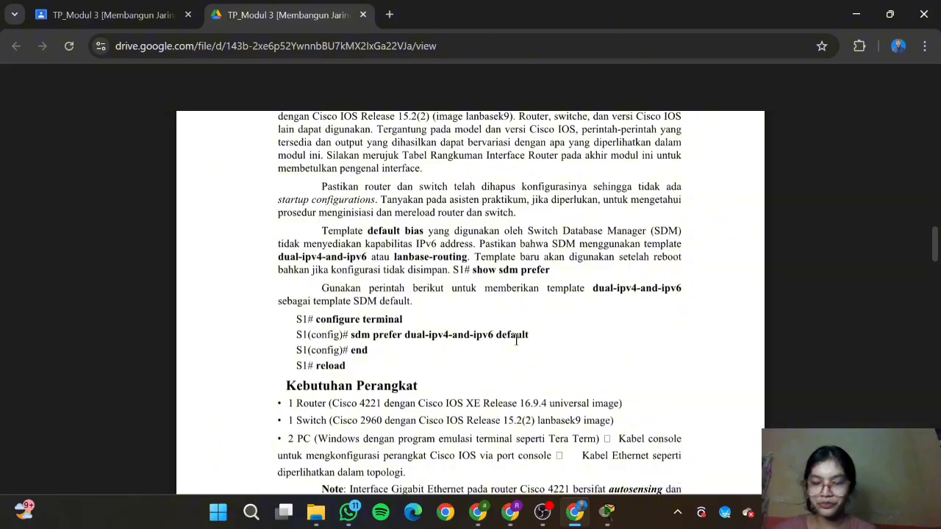
{"action": "scroll", "coordinate": [495, 300], "scroll_direction": "down", "scroll_amount": 1}
{"action": "scroll", "coordinate": [494, 300], "scroll_direction": "down", "scroll_amount": 1}
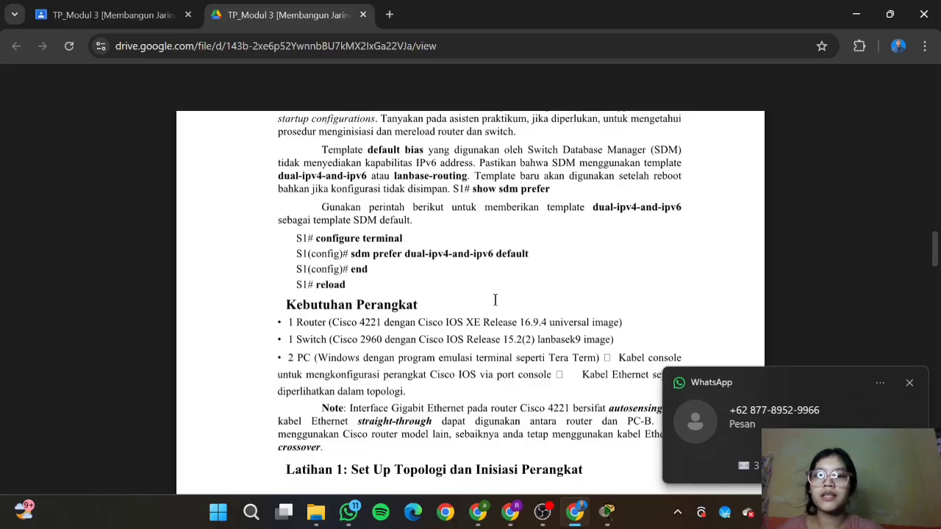
{"action": "scroll", "coordinate": [494, 300], "scroll_direction": "down", "scroll_amount": 1}
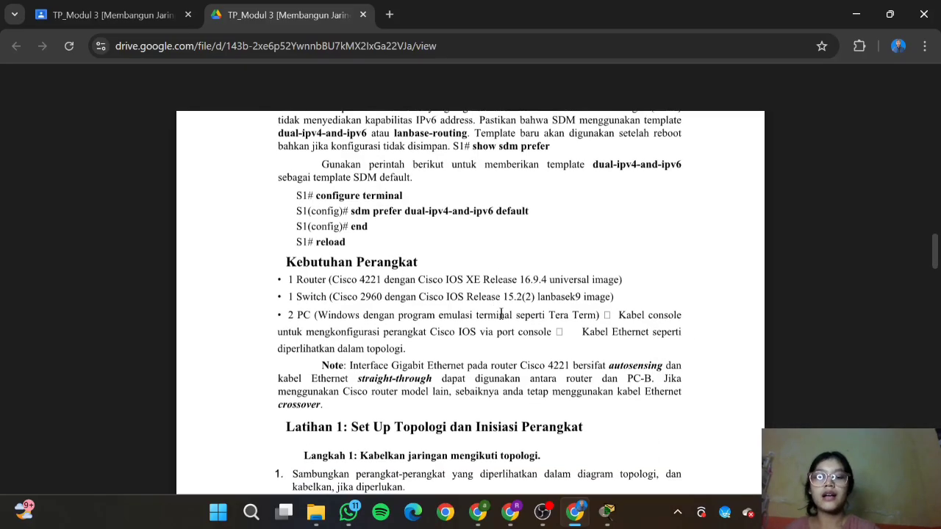
Step: Drag a 2960-24TT switch into the workspace centre and rename Switch0 to S1
{"action": "left_click", "coordinate": [607, 511]}
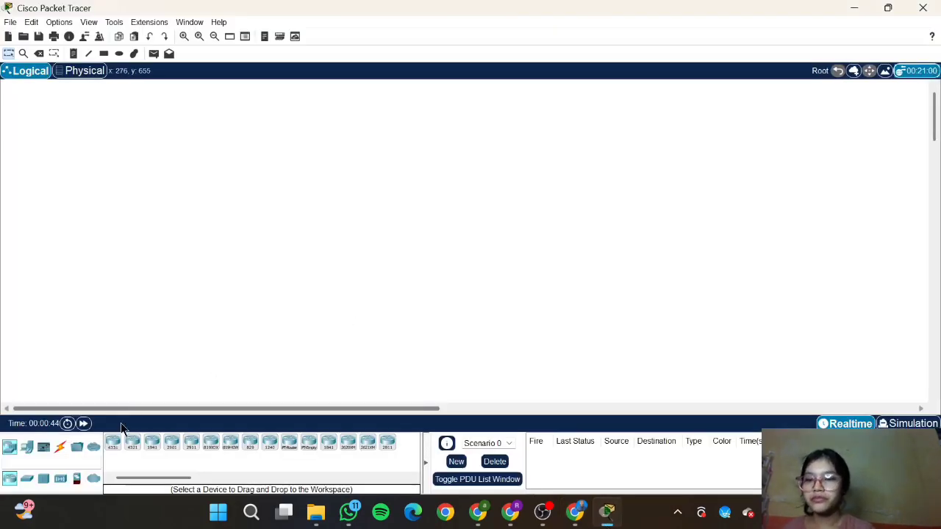
{"action": "left_click", "coordinate": [27, 479]}
{"action": "left_click_drag", "start_coordinate": [113, 442], "coordinate": [370, 250]}
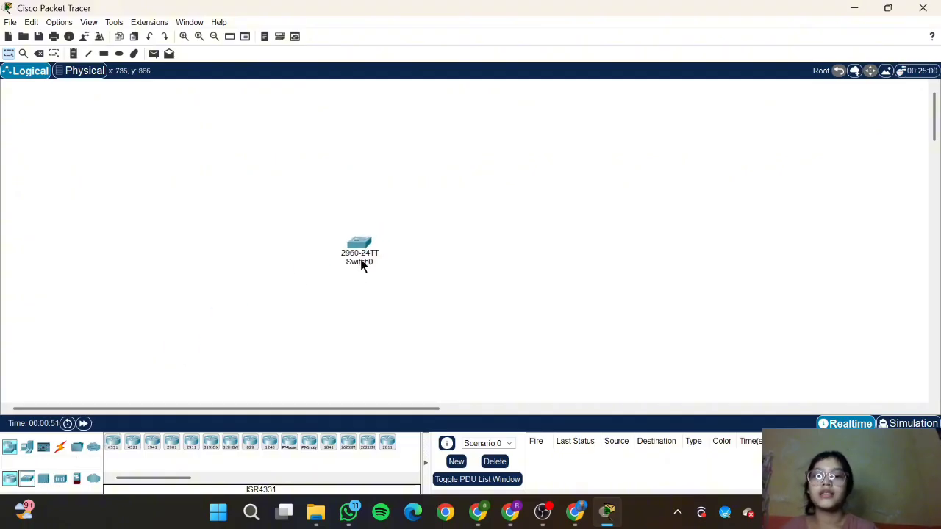
{"action": "left_click", "coordinate": [361, 262]}
{"action": "key", "text": "BackSpace"}
{"action": "key", "text": "BackSpace"}
{"action": "key", "text": "BackSpace"}
{"action": "key", "text": "BackSpace"}
{"action": "key", "text": "BackSpace"}
{"action": "key", "text": "BackSpace"}
{"action": "key", "text": "BackSpace"}
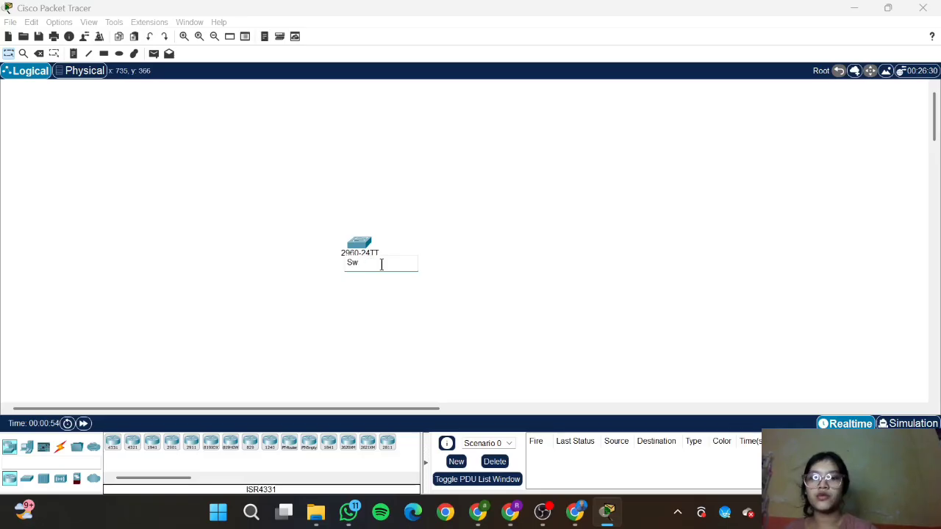
{"action": "type", "text": "S1"}
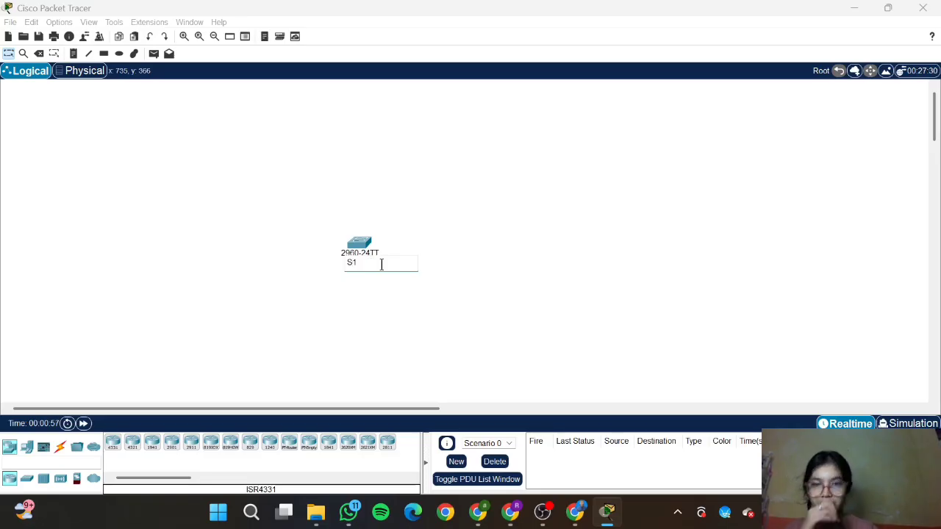
{"action": "key", "text": "Return"}
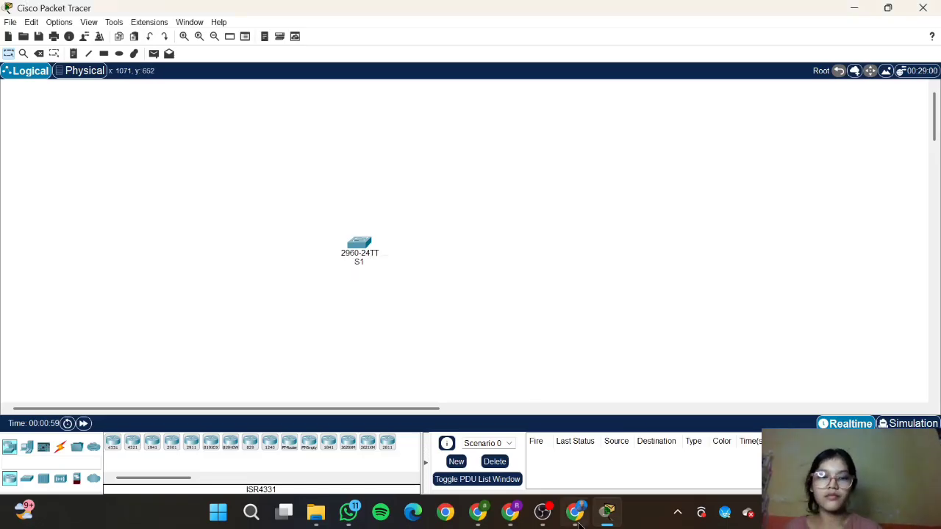
{"action": "left_click", "coordinate": [576, 512]}
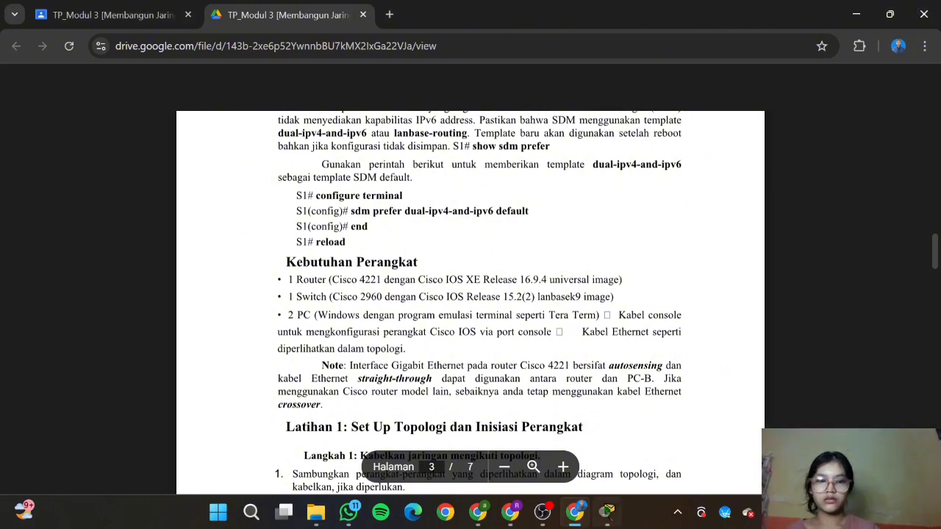
{"action": "left_click", "coordinate": [609, 515]}
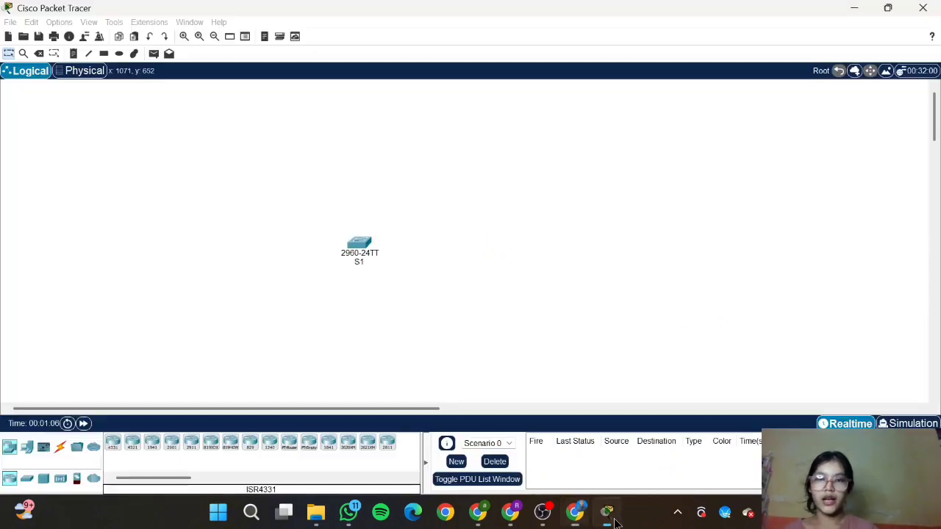
Step: Open S1's CLI and enter global configuration mode with en and conf t
{"action": "left_click", "coordinate": [358, 250]}
{"action": "left_click", "coordinate": [391, 99]}
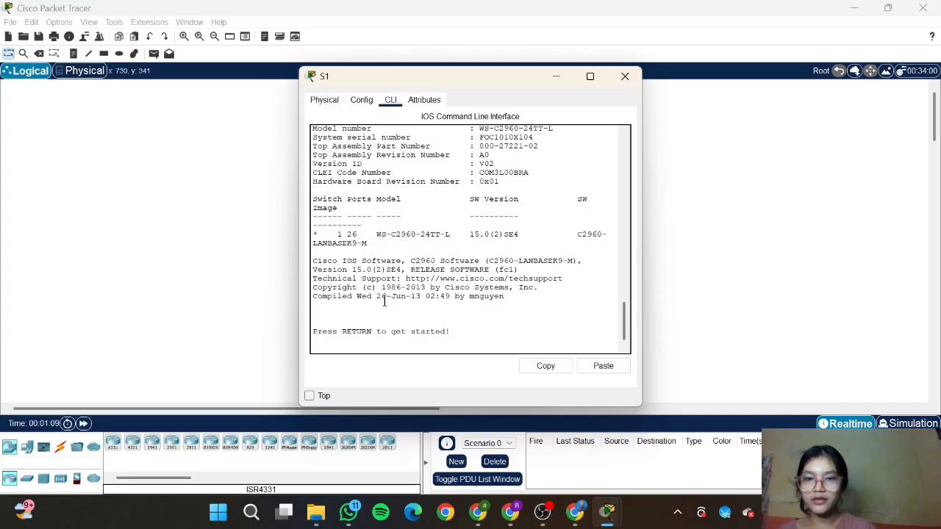
{"action": "key", "text": "Return"}
{"action": "type", "text": "en"}
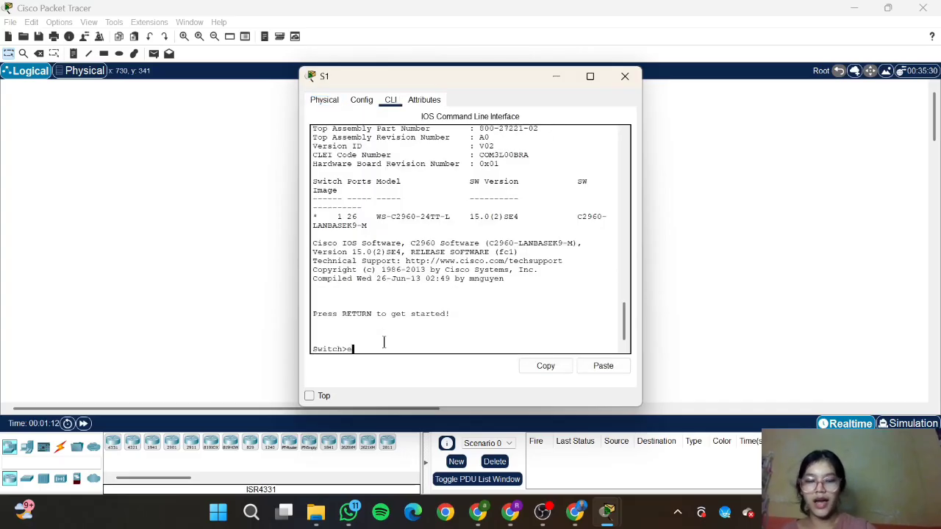
{"action": "key", "text": "Return"}
{"action": "type", "text": "co"}
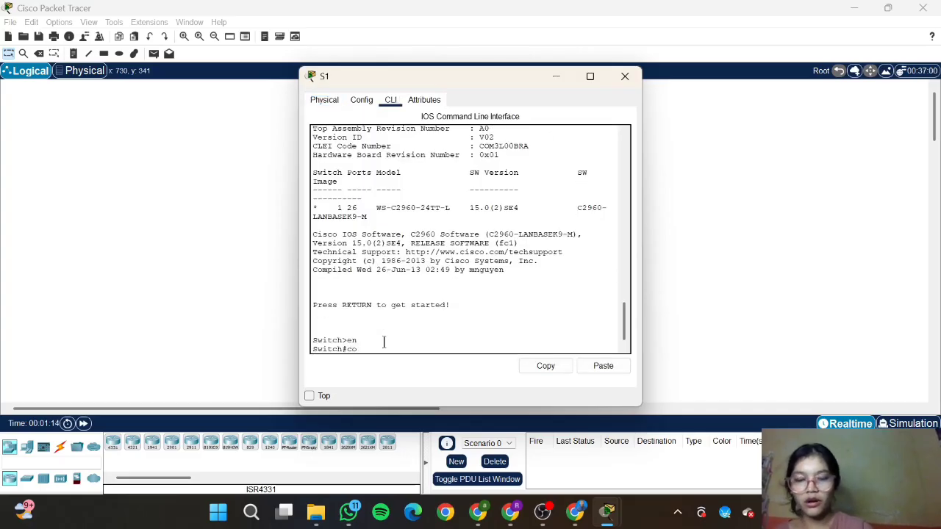
{"action": "type", "text": "nf t"}
{"action": "key", "text": "Return"}
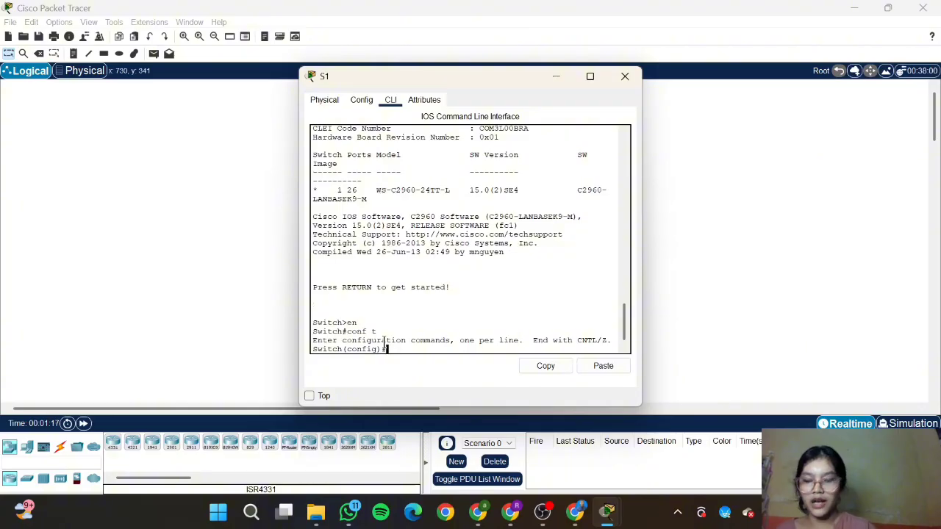
Step: Try 'sdm prefer ip', which S1 rejects, then select 'configure terminal' in the lab PDF
{"action": "type", "text": "sdm"}
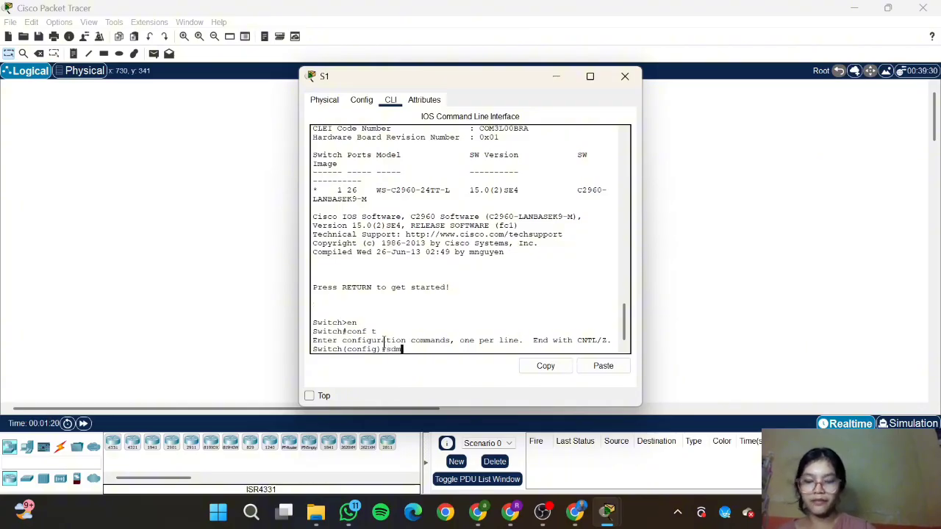
{"action": "type", "text": " prefer ip"}
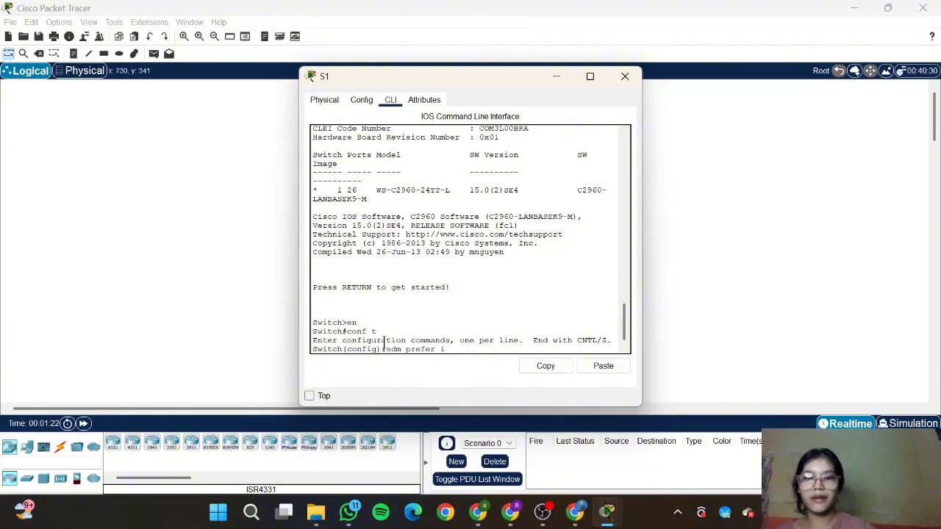
{"action": "key", "text": "Return"}
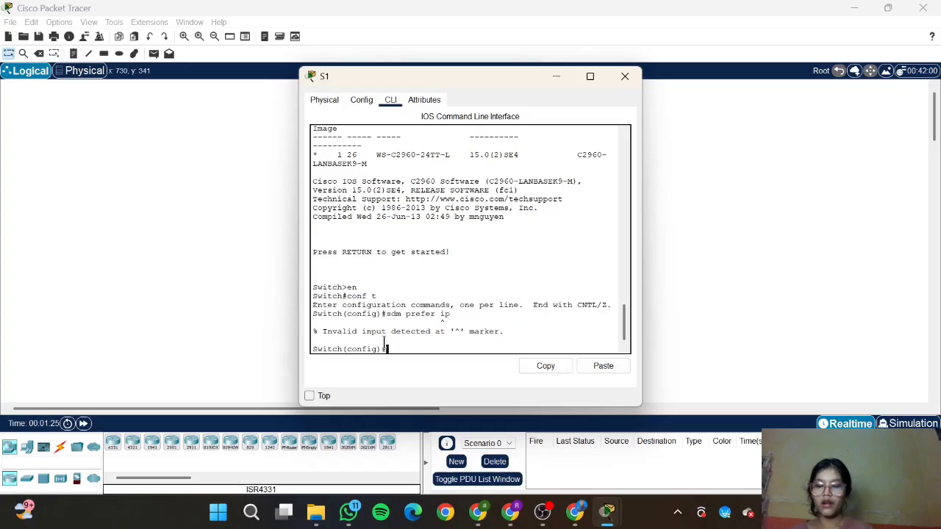
{"action": "left_click", "coordinate": [576, 515]}
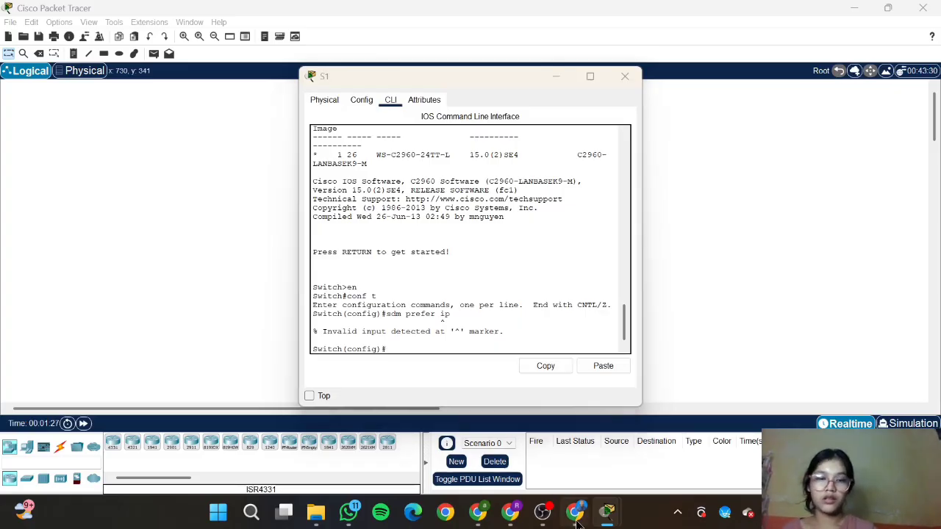
{"action": "left_click_drag", "start_coordinate": [404, 196], "coordinate": [316, 196]}
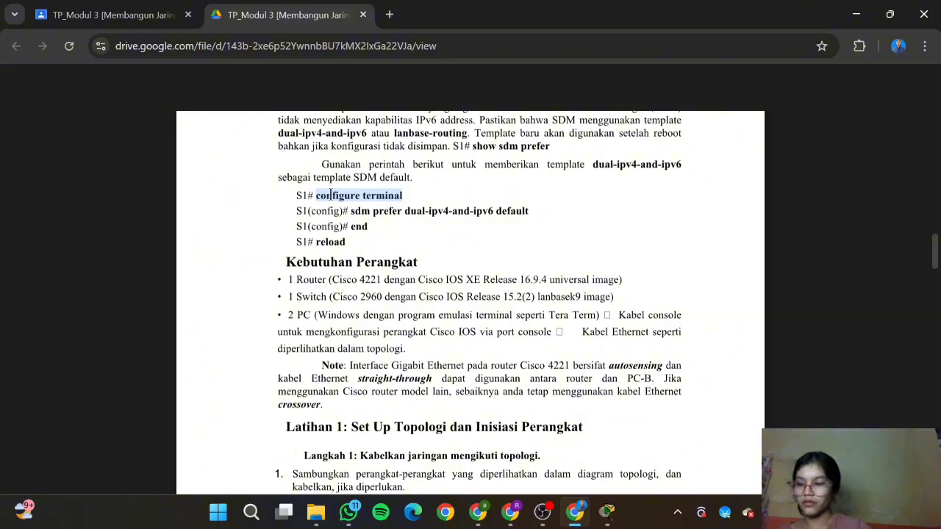
Step: Paste configure terminal into S1's console and run 'sdm prefer dual-ipv4-and-ipv6 default'
{"action": "mouse_move", "coordinate": [607, 512]}
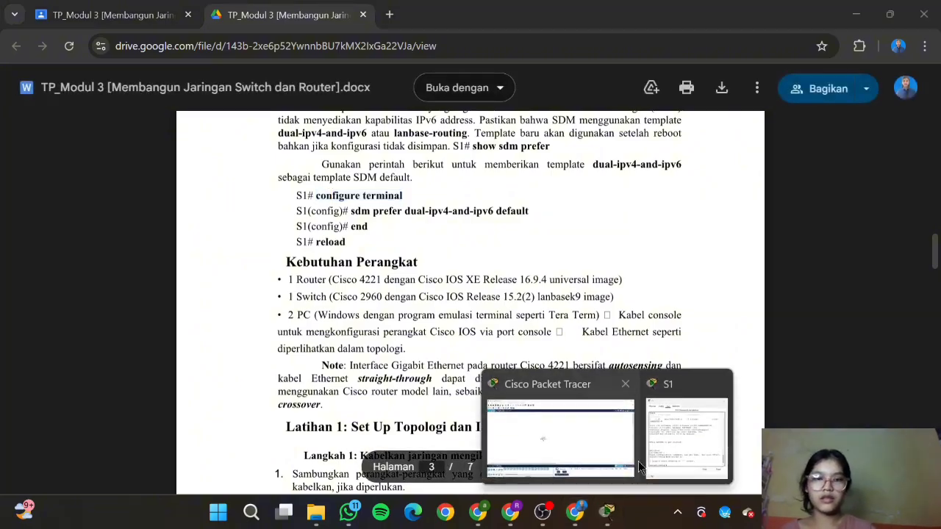
{"action": "left_click", "coordinate": [660, 455]}
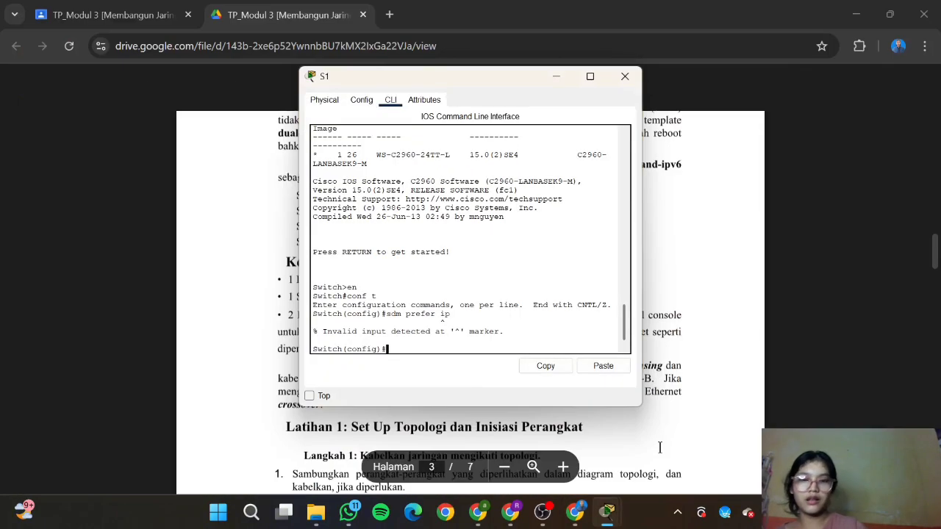
{"action": "right_click", "coordinate": [401, 349]}
{"action": "left_click", "coordinate": [430, 371]}
{"action": "key", "text": "Return"}
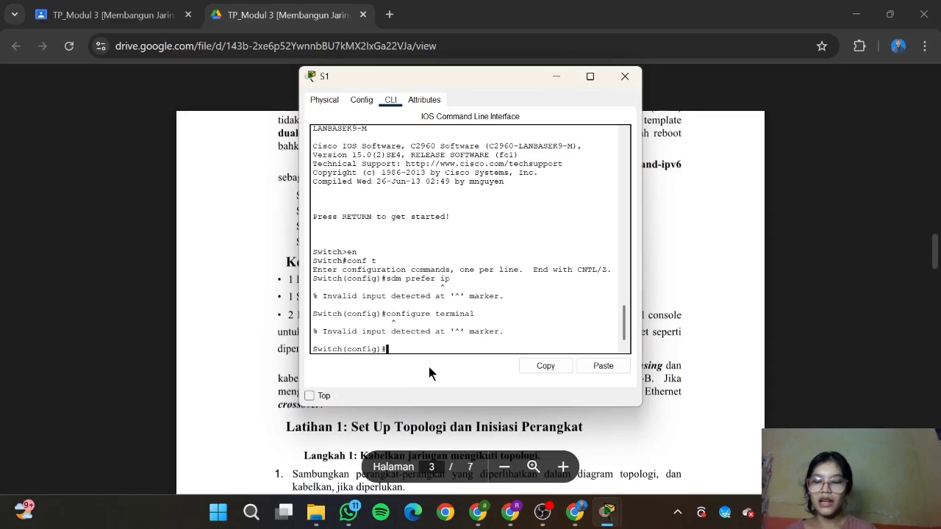
{"action": "type", "text": "sdm prefer"}
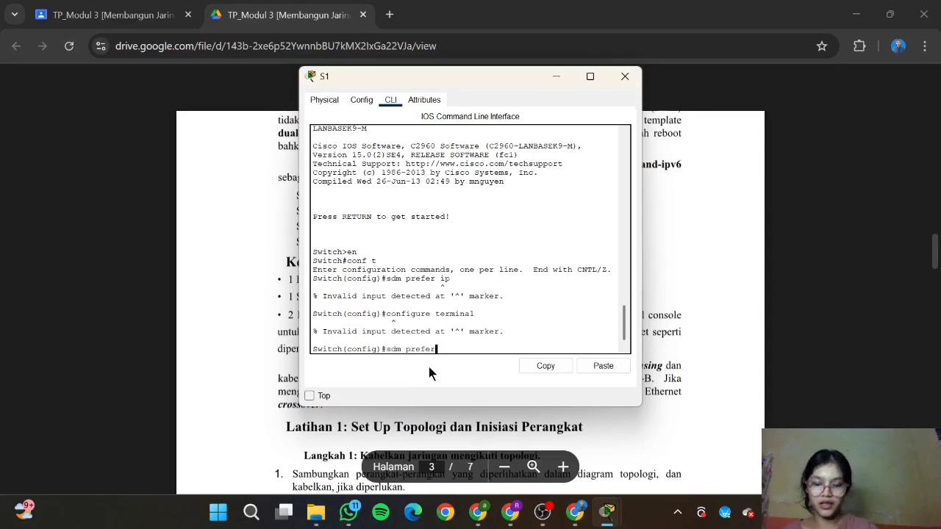
{"action": "type", "text": " dual-"}
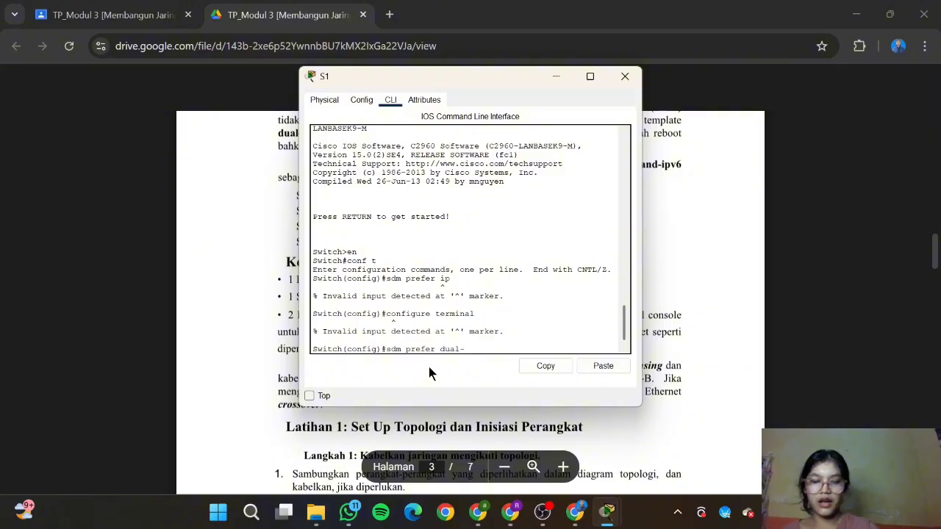
{"action": "type", "text": "ipv4-"}
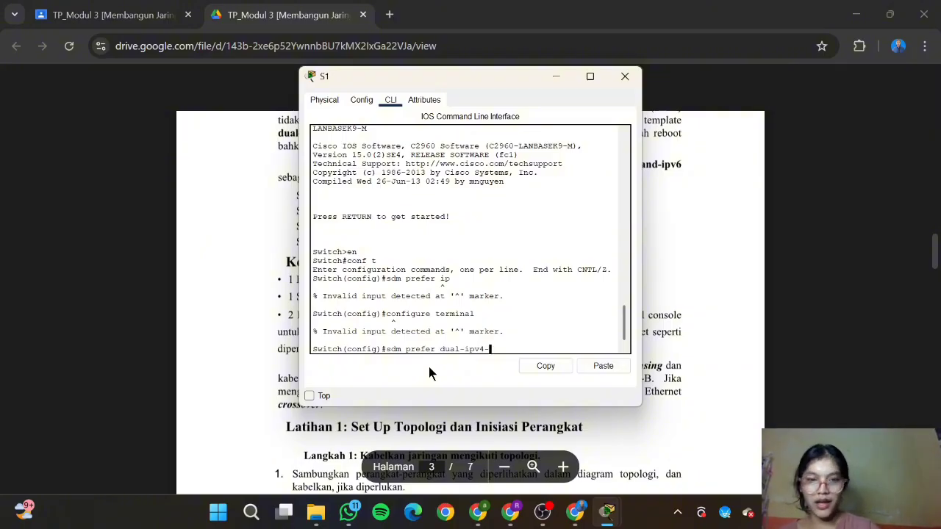
{"action": "type", "text": "and-ipv"}
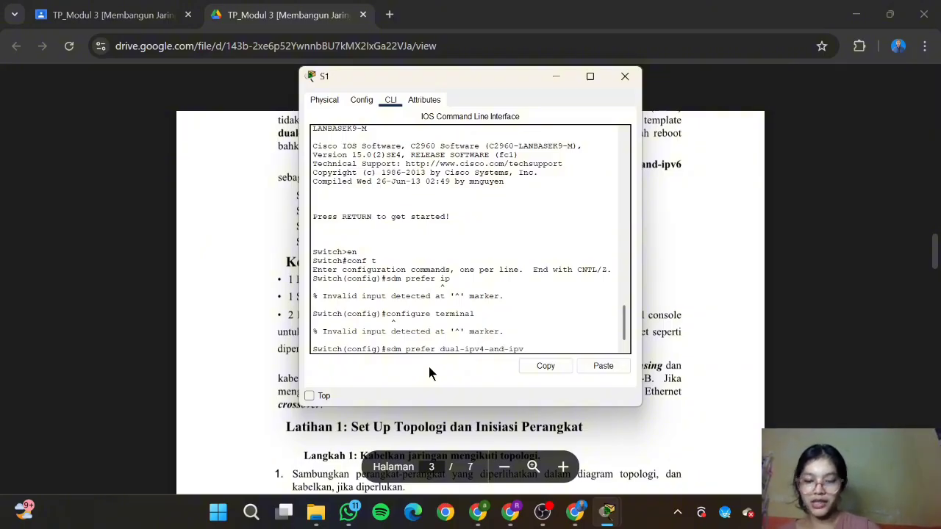
{"action": "type", "text": "6 default"}
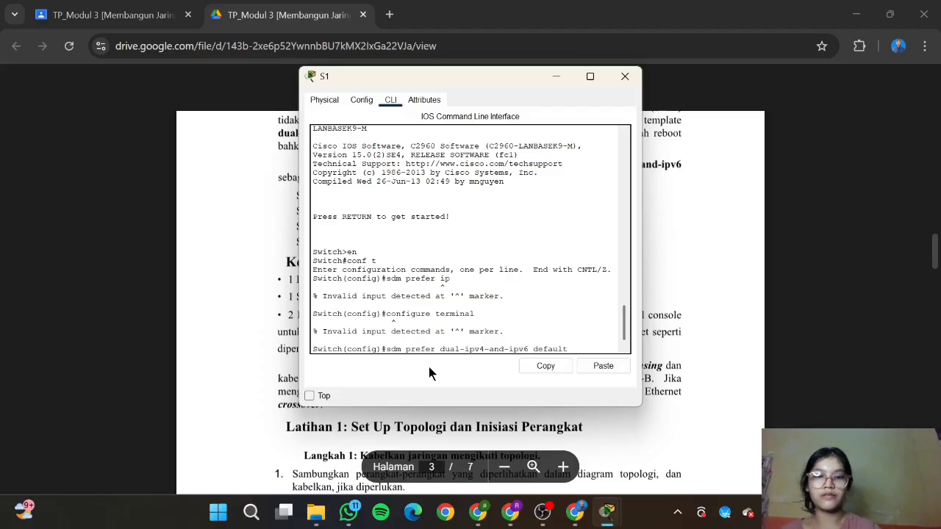
{"action": "key", "text": "Return"}
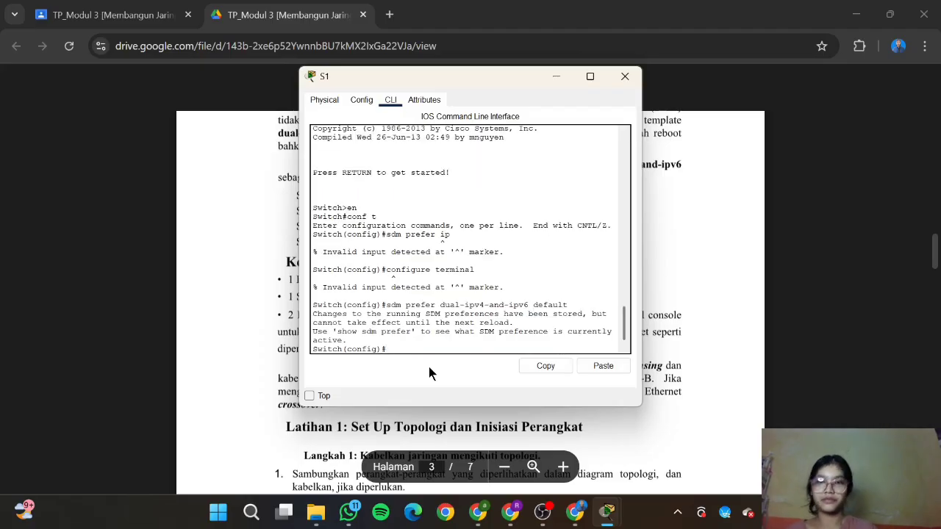
Step: End configuration mode, then reload S1, saving the configuration, back to a Switch> prompt
{"action": "left_click", "coordinate": [673, 365]}
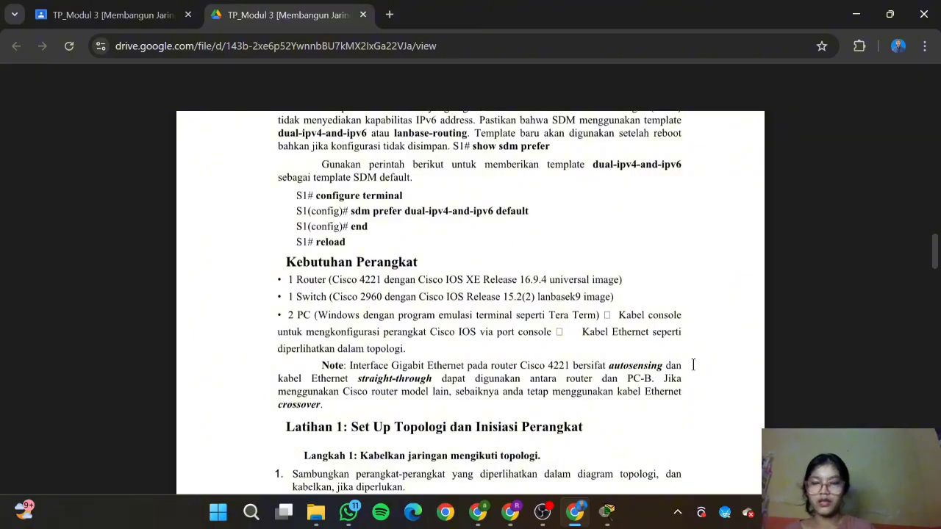
{"action": "mouse_move", "coordinate": [607, 512]}
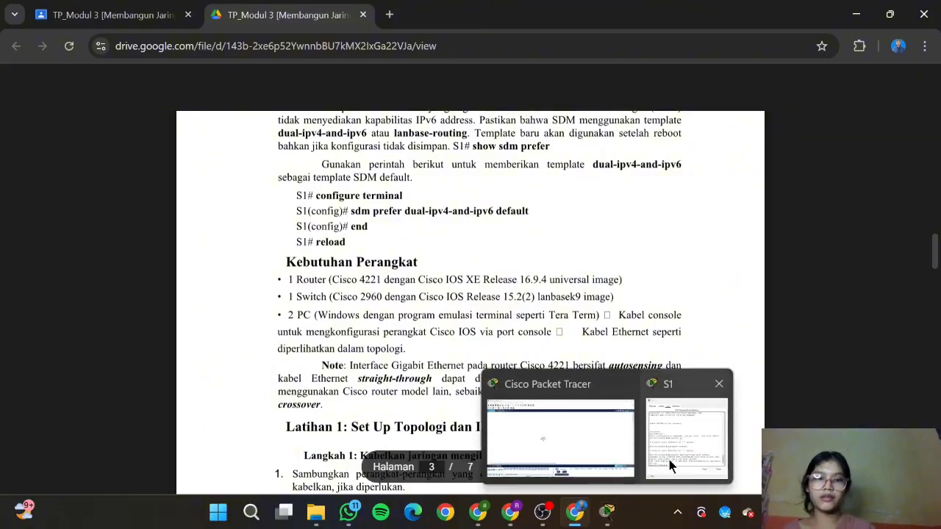
{"action": "left_click", "coordinate": [669, 459]}
{"action": "type", "text": "end"}
{"action": "key", "text": "Return"}
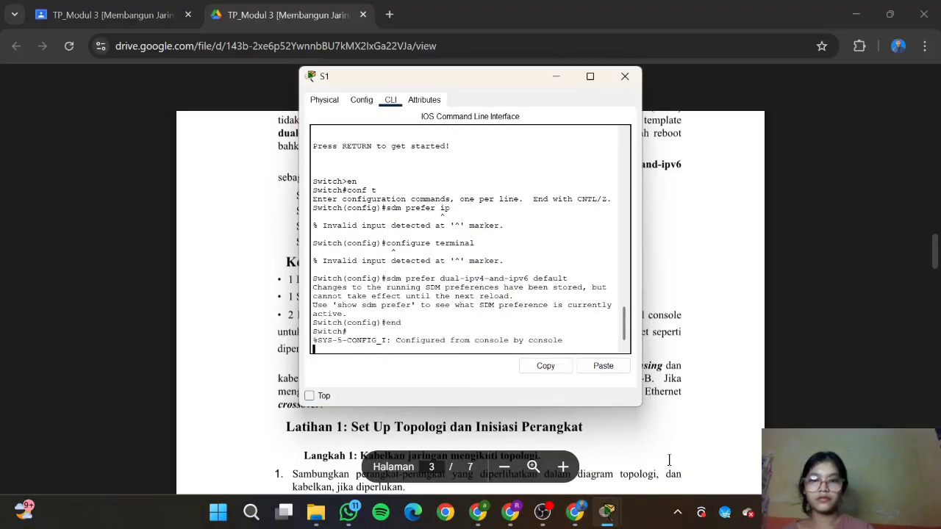
{"action": "type", "text": "re"}
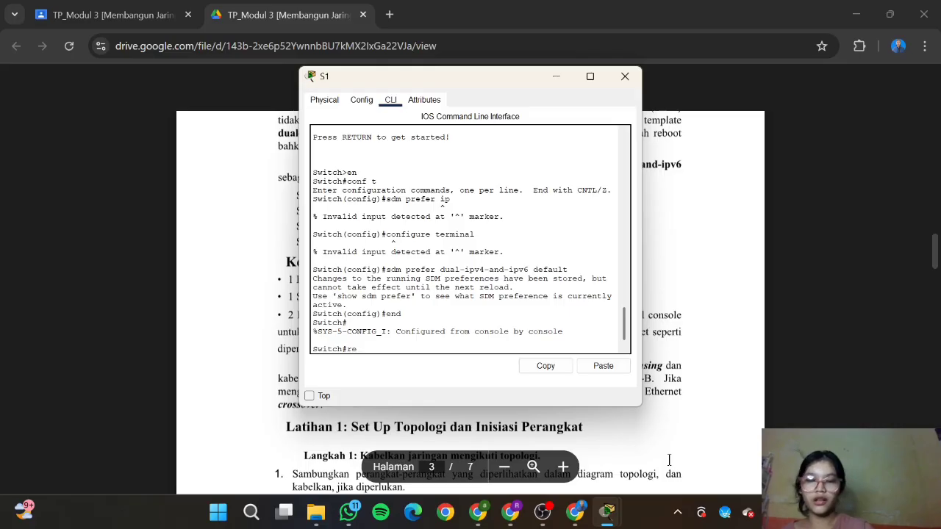
{"action": "type", "text": "load"}
{"action": "key", "text": "Return"}
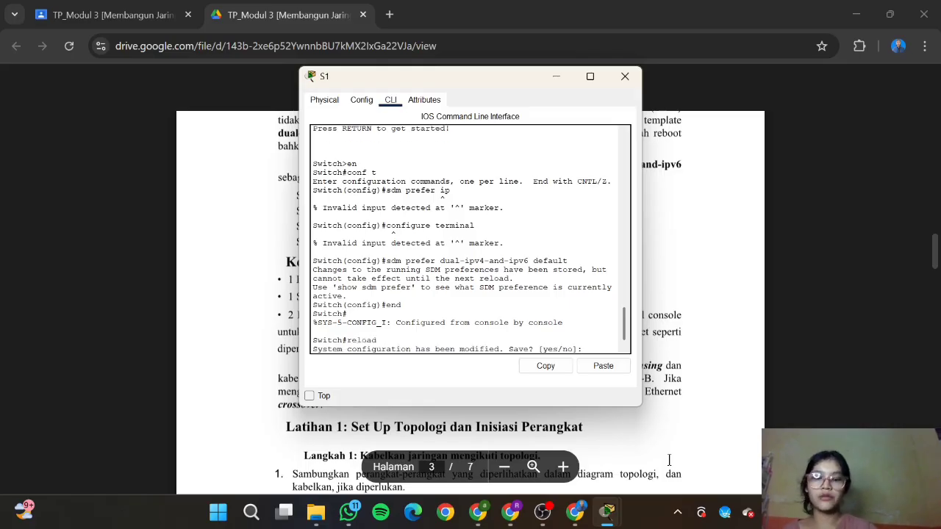
{"action": "type", "text": "yes"}
{"action": "key", "text": "Return"}
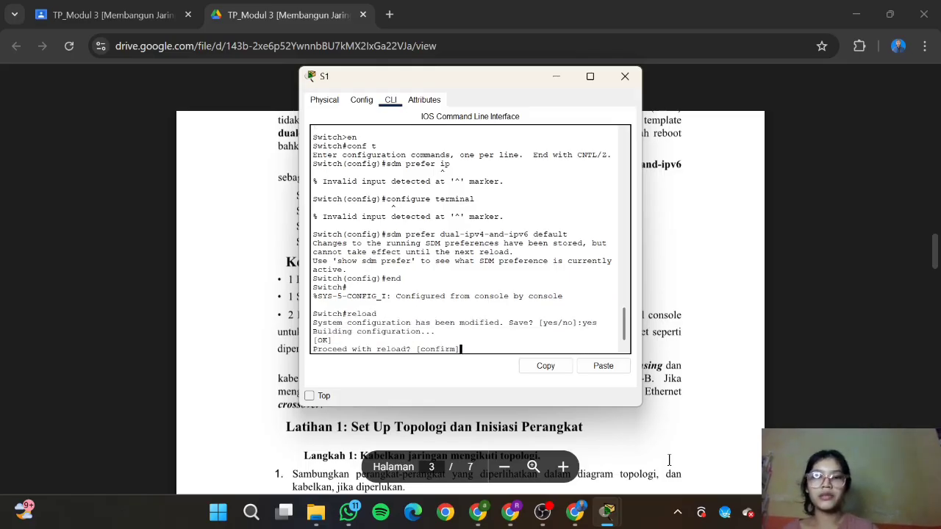
{"action": "key", "text": "Return"}
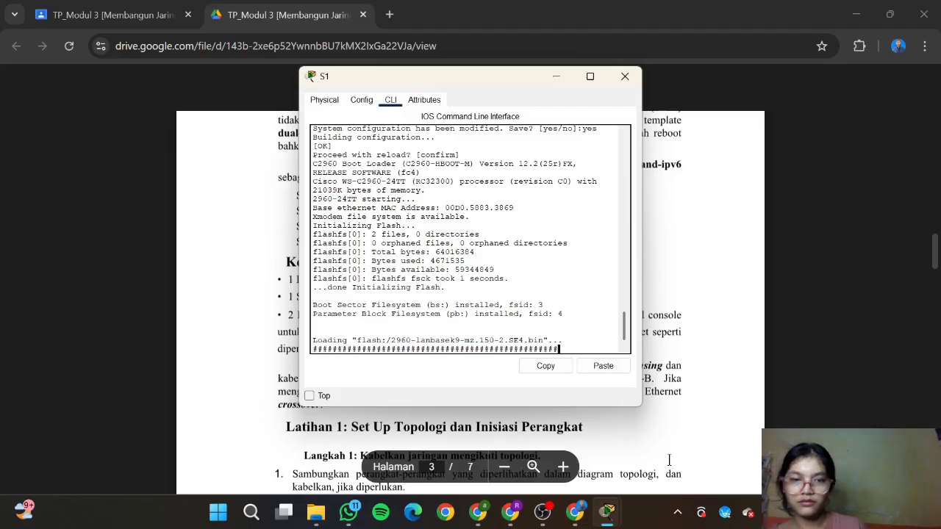
{"action": "key", "text": "Return"}
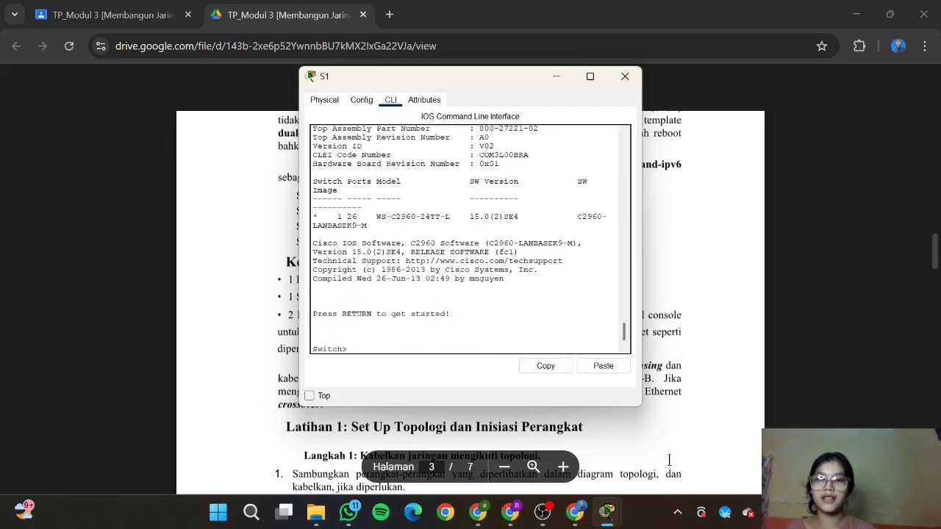
Step: Scroll the PDF to Latihan 1's Langkah 1 and 2 on initialising and reloading the devices
{"action": "left_click", "coordinate": [704, 412]}
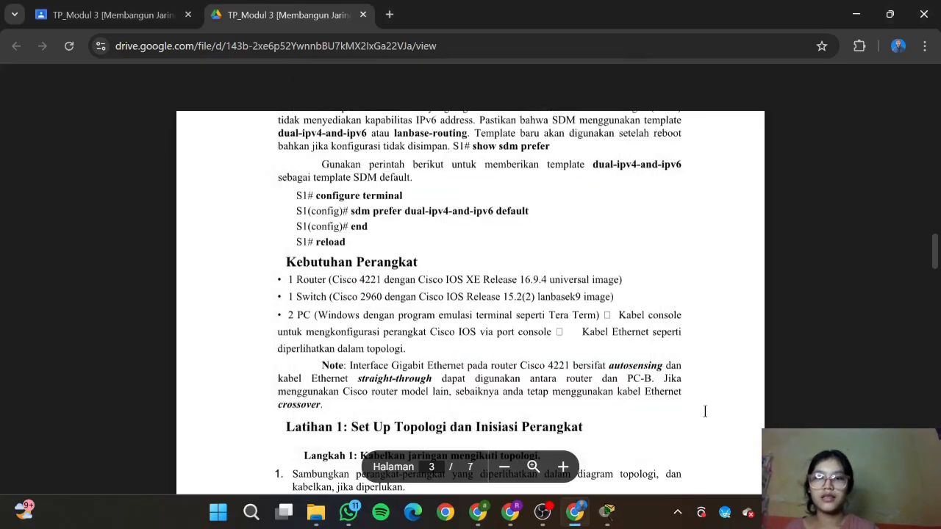
{"action": "scroll", "coordinate": [704, 411], "scroll_direction": "down", "scroll_amount": 1}
{"action": "scroll", "coordinate": [579, 321], "scroll_direction": "down", "scroll_amount": 1}
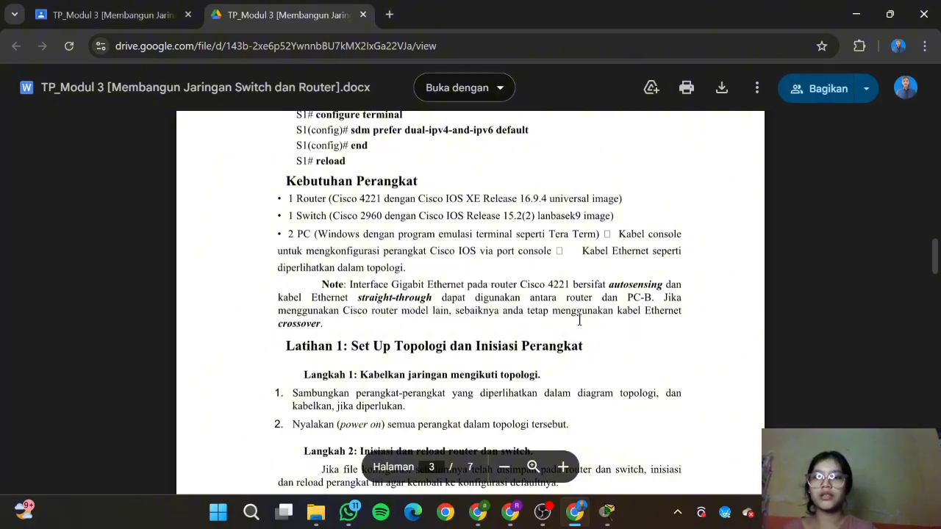
{"action": "scroll", "coordinate": [422, 225], "scroll_direction": "down", "scroll_amount": 1}
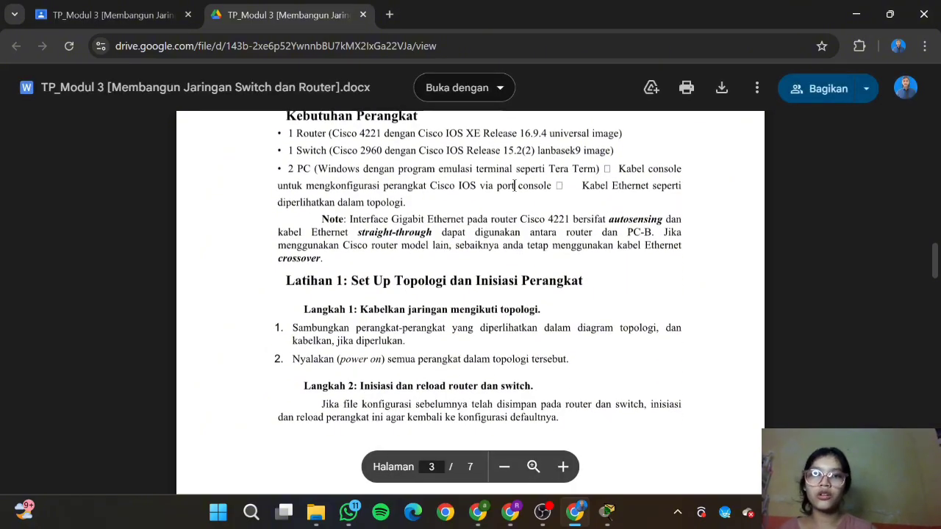
{"action": "scroll", "coordinate": [514, 186], "scroll_direction": "down", "scroll_amount": 1}
{"action": "scroll", "coordinate": [514, 185], "scroll_direction": "down", "scroll_amount": 1}
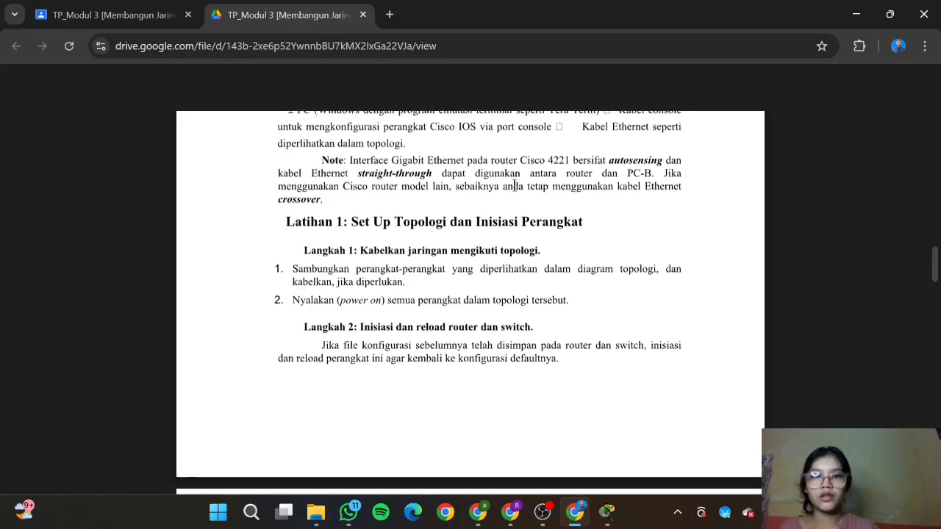
{"action": "scroll", "coordinate": [514, 185], "scroll_direction": "down", "scroll_amount": 1}
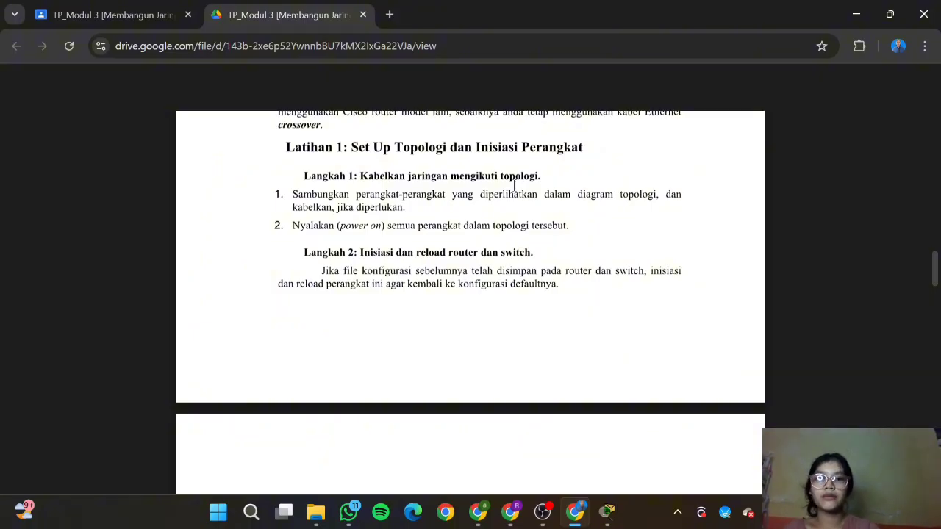
{"action": "mouse_move", "coordinate": [607, 512]}
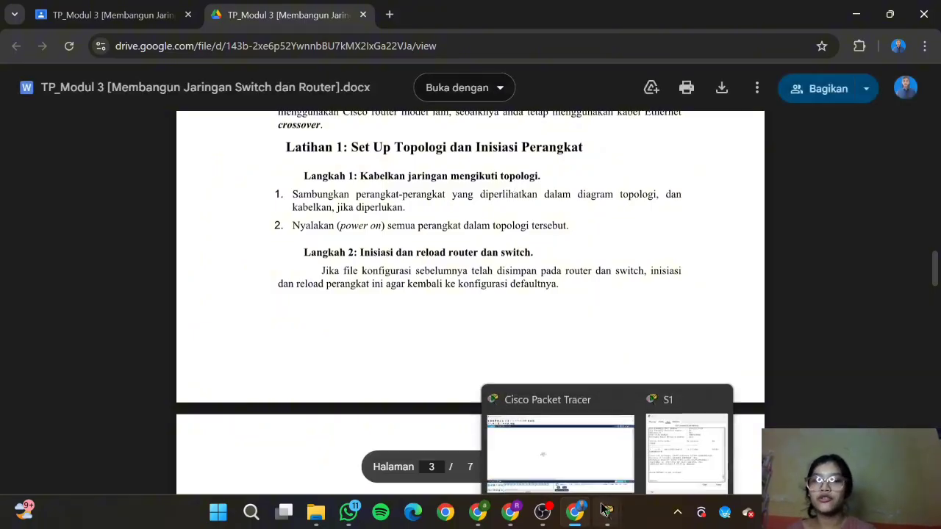
{"action": "left_click", "coordinate": [678, 438]}
Step: Place an ISR4331 router right of S1, one PC left of S1 and another right of the router
{"action": "left_click", "coordinate": [624, 75]}
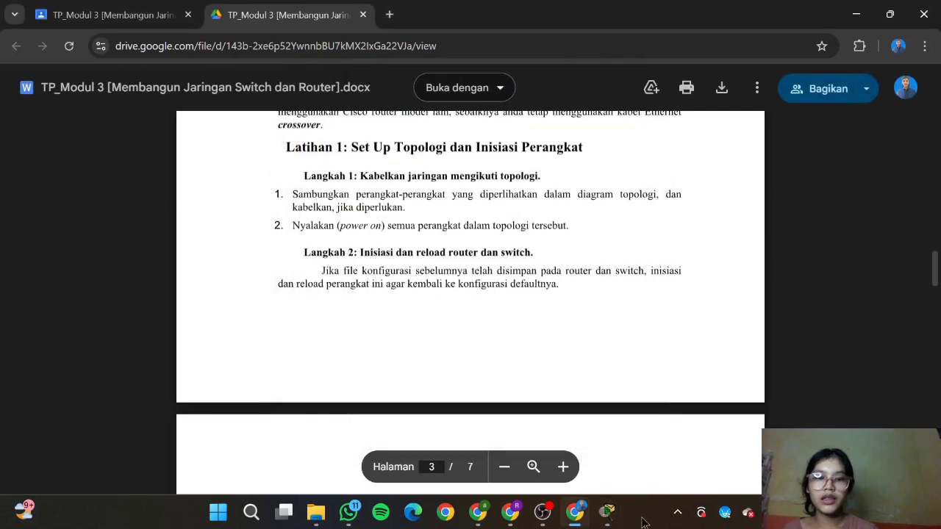
{"action": "left_click", "coordinate": [607, 513]}
{"action": "left_click_drag", "start_coordinate": [115, 446], "coordinate": [427, 249]}
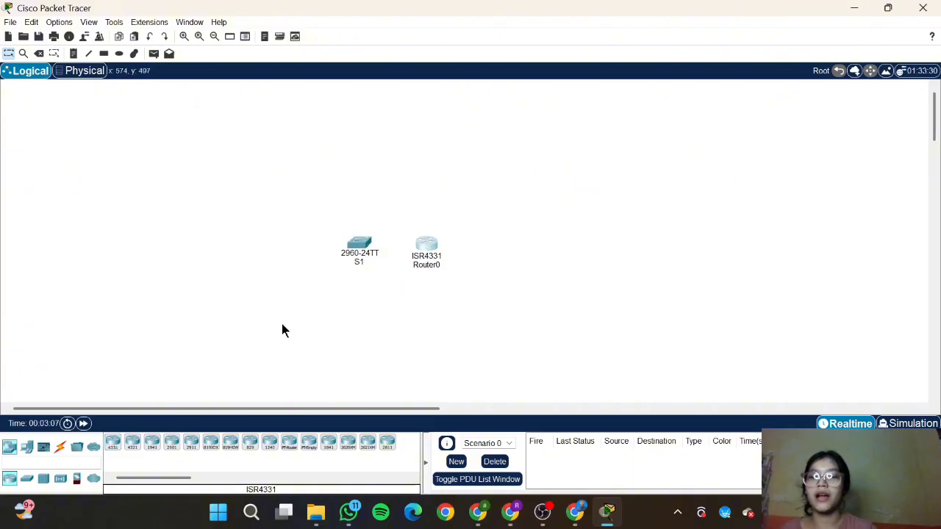
{"action": "left_click", "coordinate": [25, 447]}
{"action": "left_click_drag", "start_coordinate": [113, 442], "coordinate": [281, 254]}
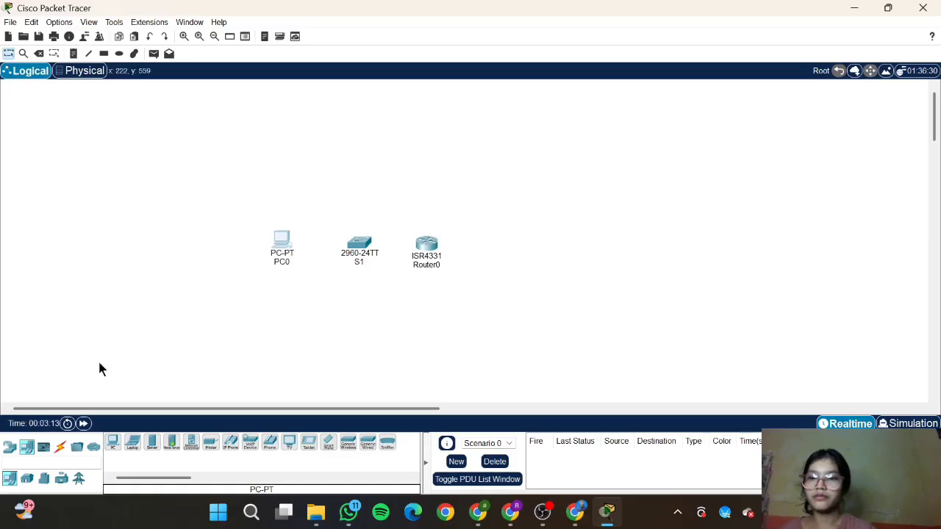
{"action": "left_click_drag", "start_coordinate": [109, 439], "coordinate": [514, 264]}
Step: Rename PC0 to PC-A, Router0 to R1 and PC1 to PC-B, nudging PC-B beside R1
{"action": "left_click", "coordinate": [287, 262]}
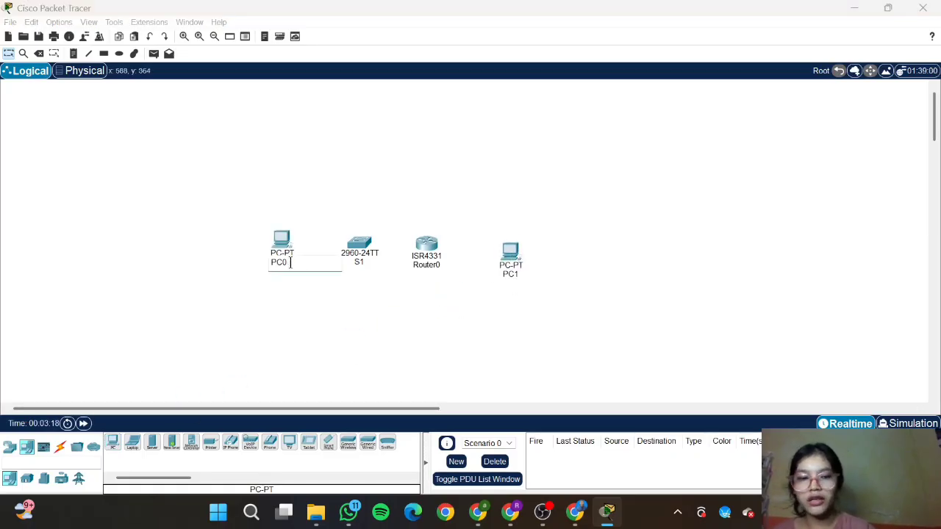
{"action": "type", "text": "-"}
{"action": "key", "text": "Caps_Lock"}
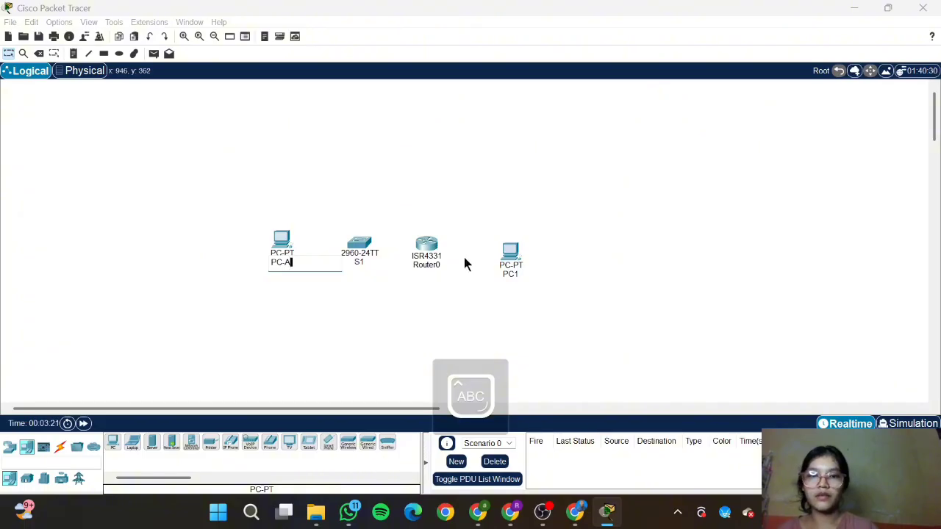
{"action": "left_click", "coordinate": [417, 264]}
{"action": "key", "text": "BackSpace"}
{"action": "key", "text": "BackSpace"}
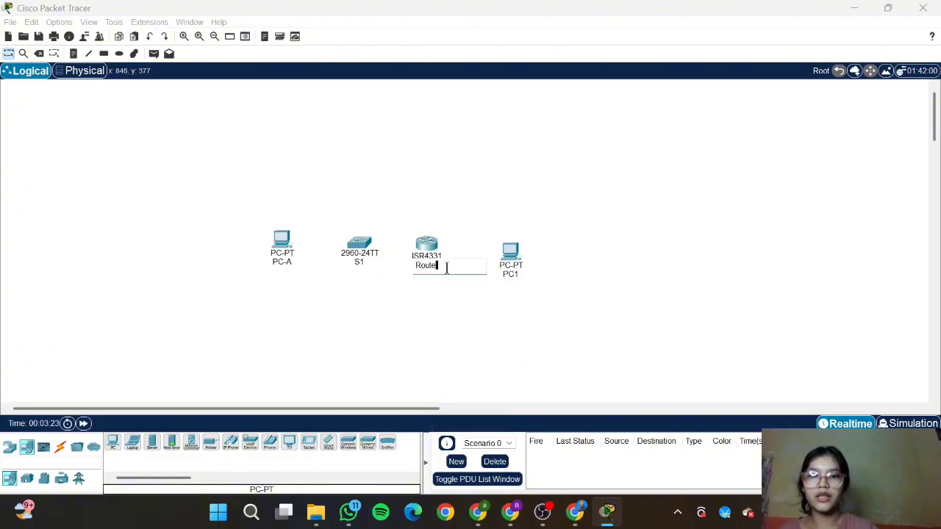
{"action": "key", "text": "Return"}
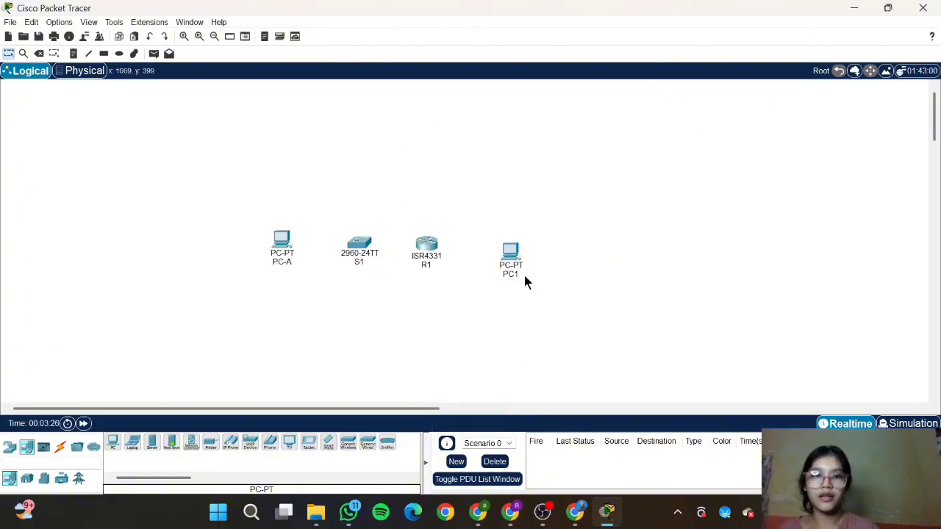
{"action": "left_click", "coordinate": [517, 275]}
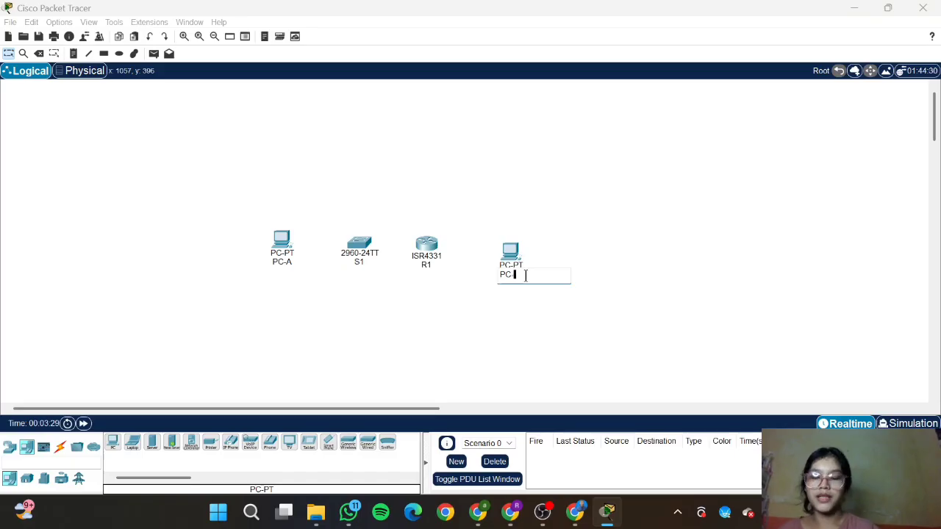
{"action": "type", "text": "-B"}
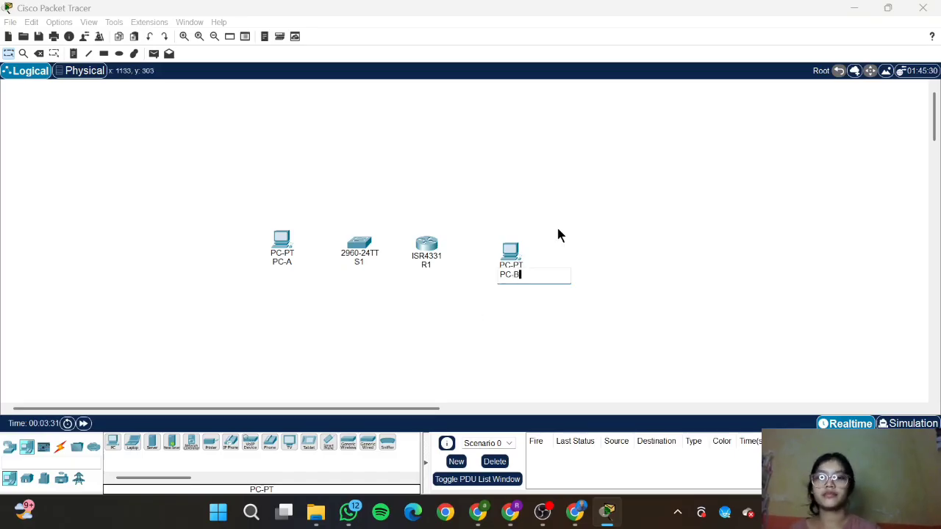
{"action": "key", "text": "Return"}
{"action": "left_click_drag", "start_coordinate": [499, 262], "coordinate": [496, 255]}
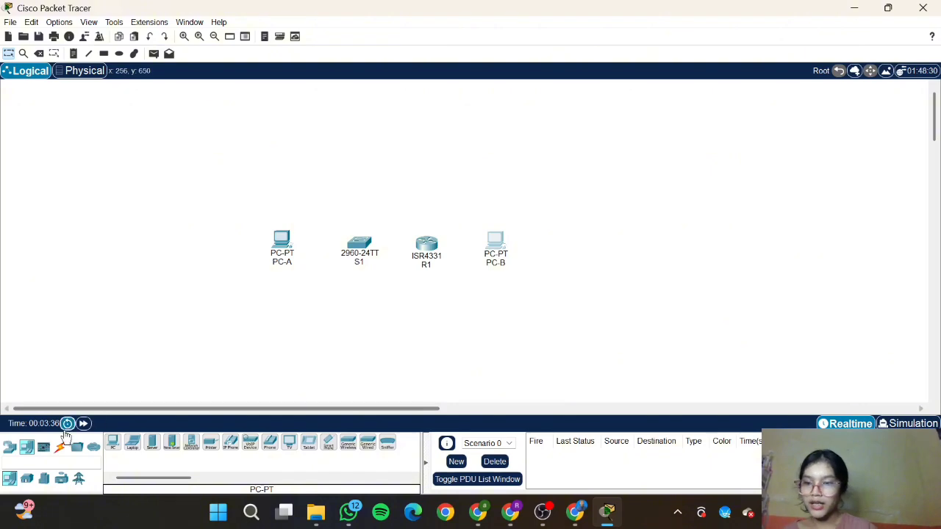
Step: Cable R1 G0/0/0 to PC-B Fa0 and R1 G0/0/1 to S1 Fa0/5 with copper straight-through
{"action": "left_click", "coordinate": [60, 446]}
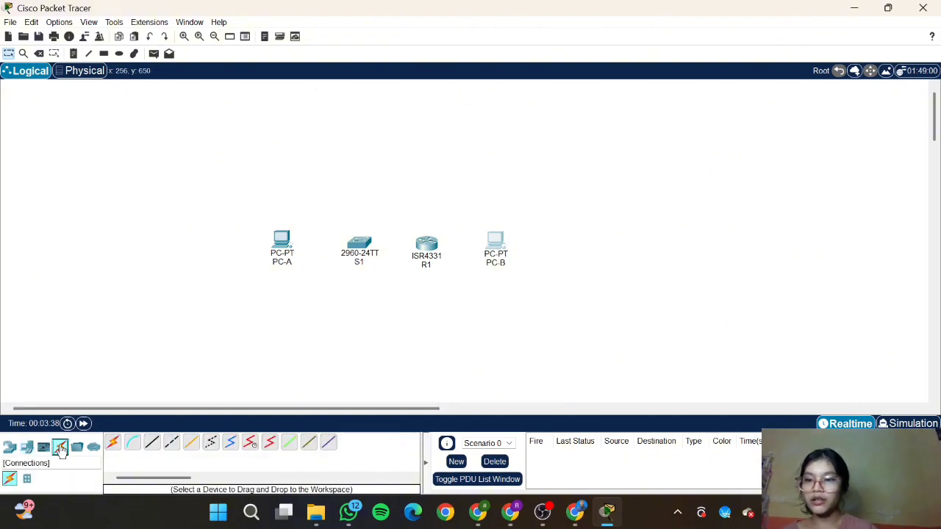
{"action": "left_click", "coordinate": [152, 443]}
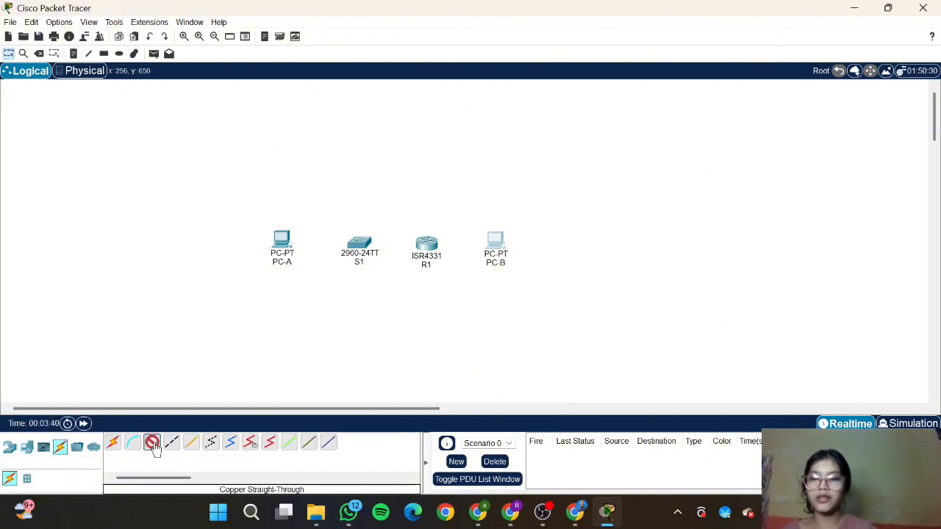
{"action": "left_click", "coordinate": [430, 250]}
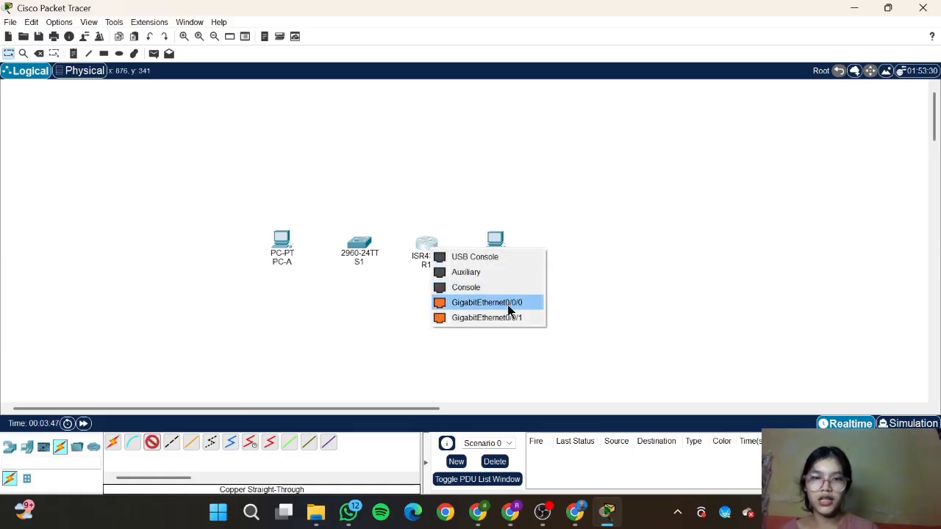
{"action": "left_click", "coordinate": [486, 302]}
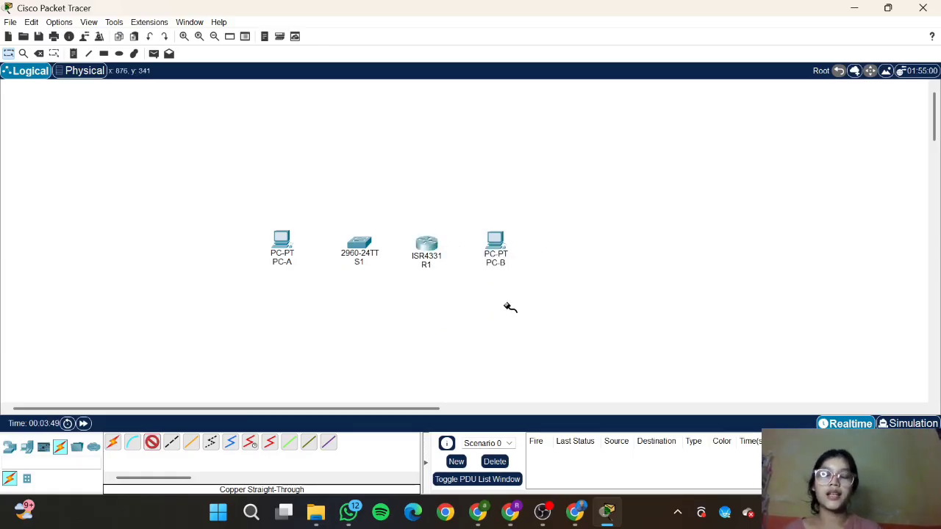
{"action": "left_click", "coordinate": [495, 241]}
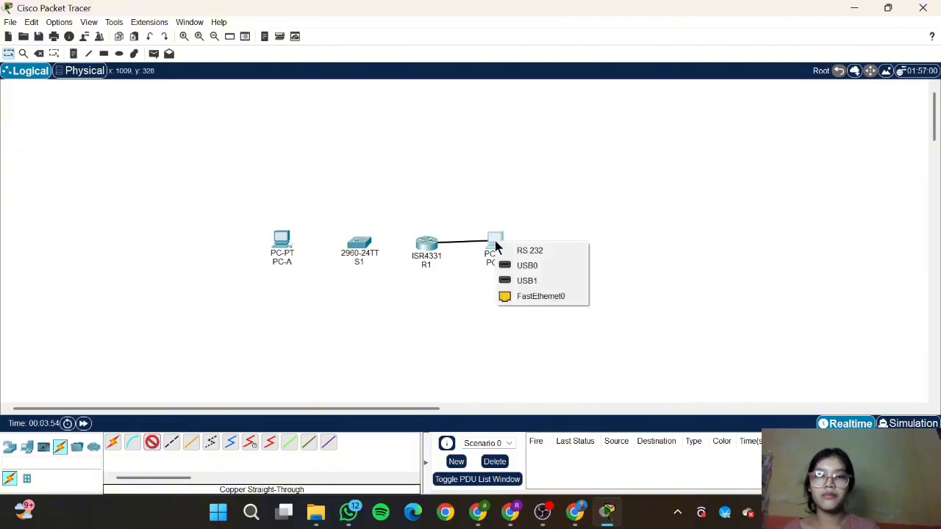
{"action": "left_click", "coordinate": [534, 296]}
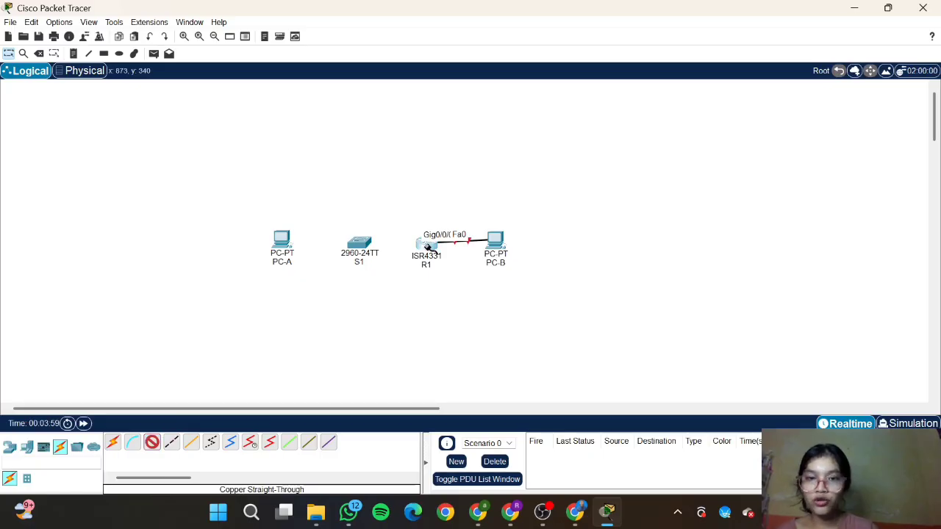
{"action": "left_click", "coordinate": [429, 250]}
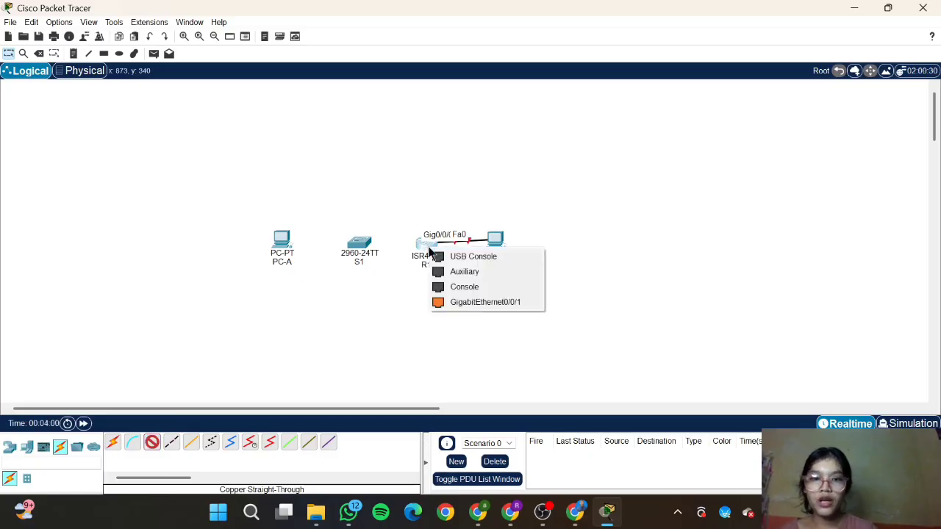
{"action": "left_click", "coordinate": [491, 302]}
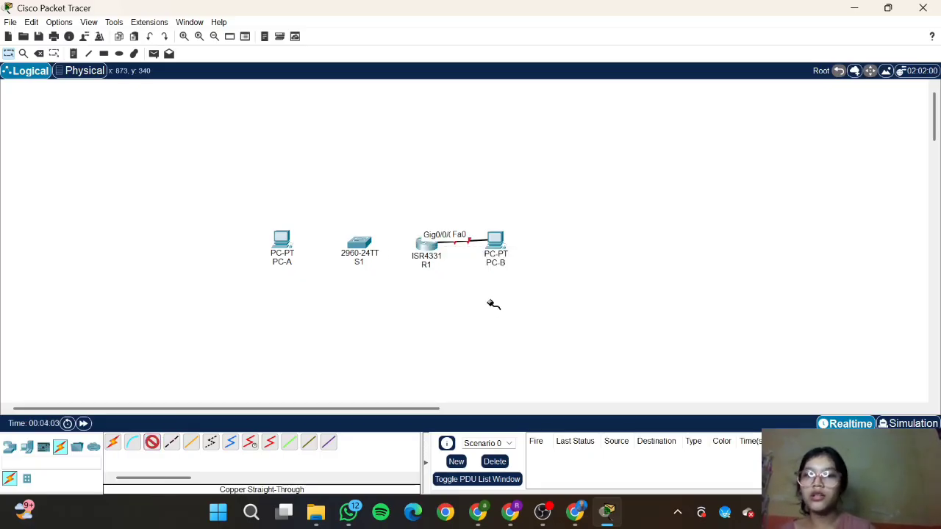
{"action": "left_click", "coordinate": [357, 244]}
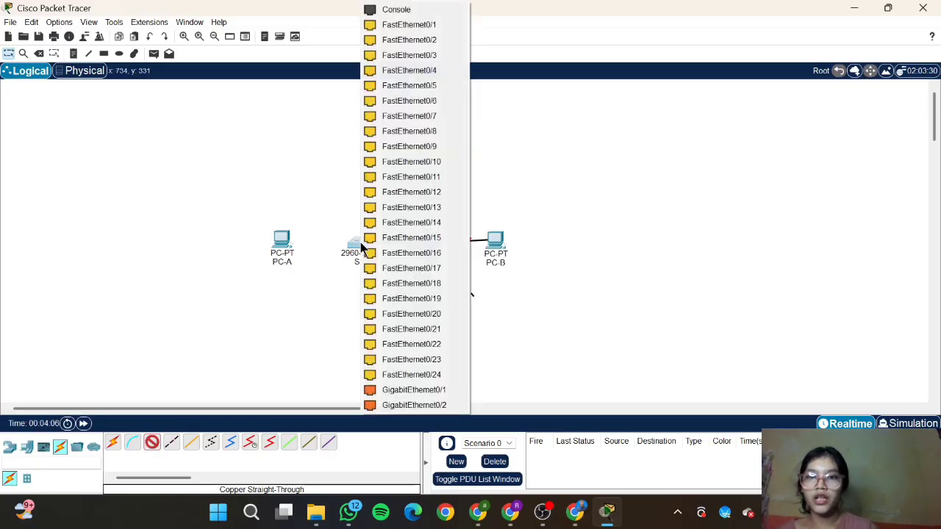
{"action": "left_click", "coordinate": [424, 86]}
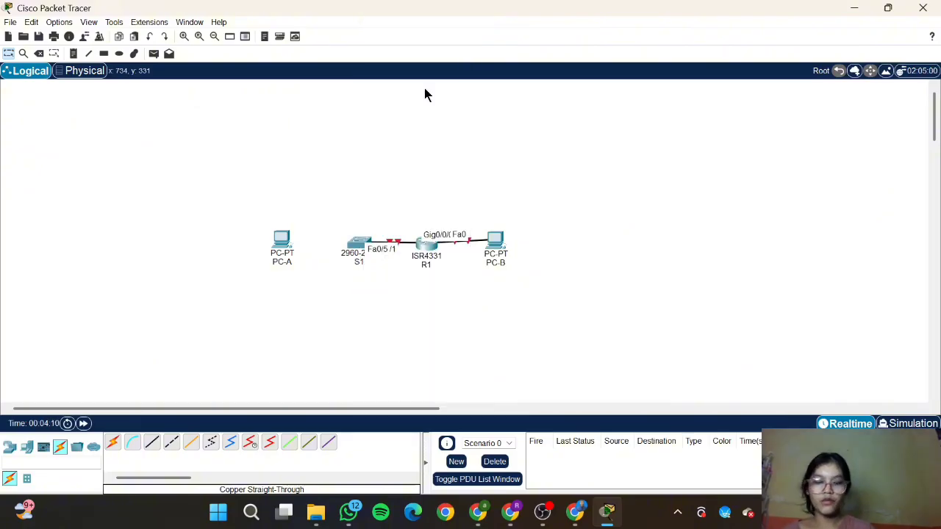
Step: Connect S1 Fa0/6 to PC-A Fa0 with another copper straight-through cable
{"action": "left_click", "coordinate": [150, 448]}
{"action": "left_click", "coordinate": [360, 248]}
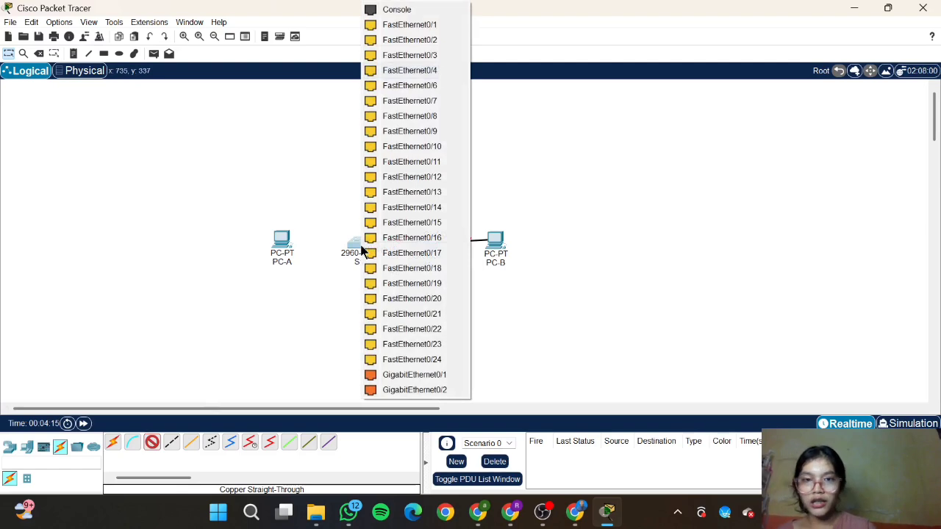
{"action": "left_click", "coordinate": [423, 87]}
{"action": "left_click", "coordinate": [279, 251]}
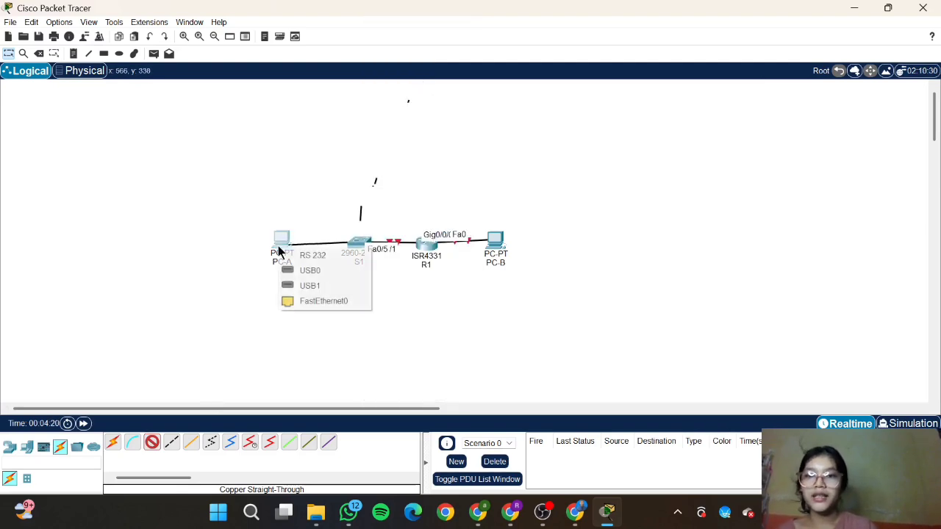
{"action": "left_click", "coordinate": [318, 303]}
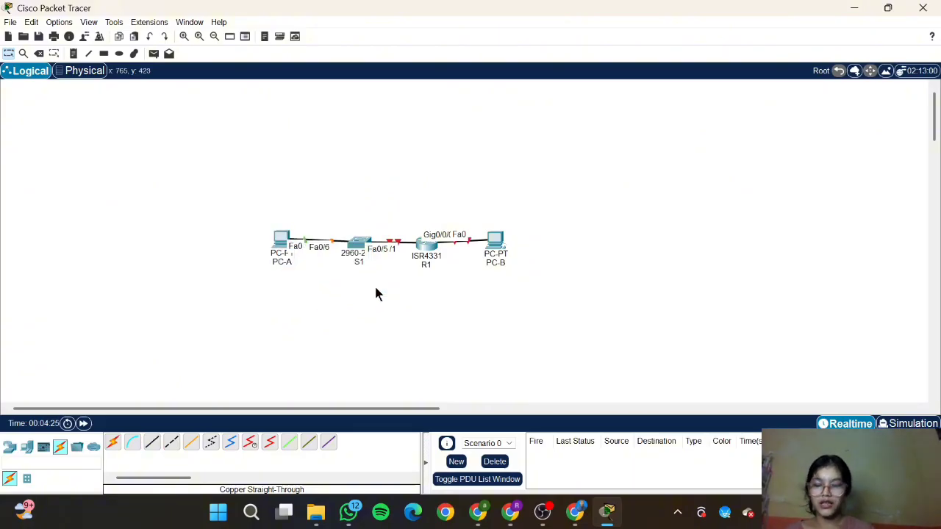
{"action": "left_click", "coordinate": [575, 512]}
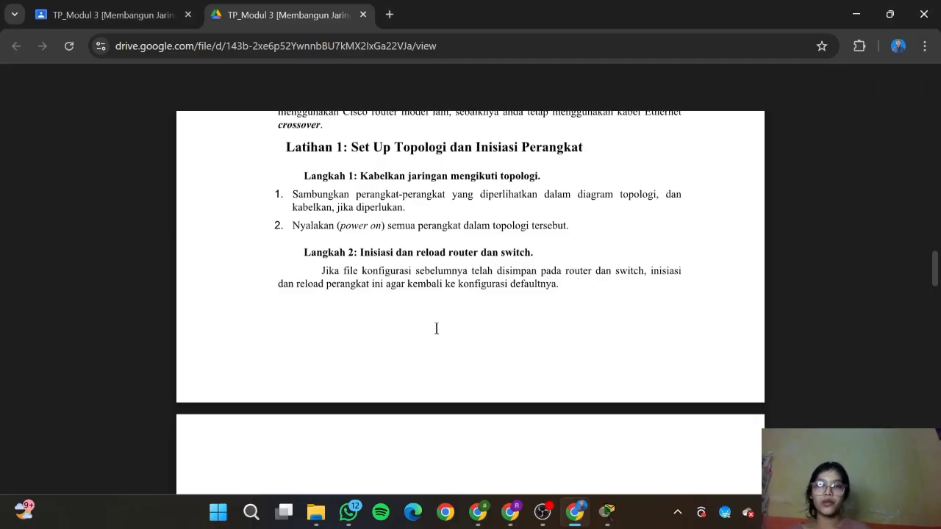
Step: Bring the cabled Packet Tracer topology back in front of the lab PDF
{"action": "mouse_move", "coordinate": [607, 512]}
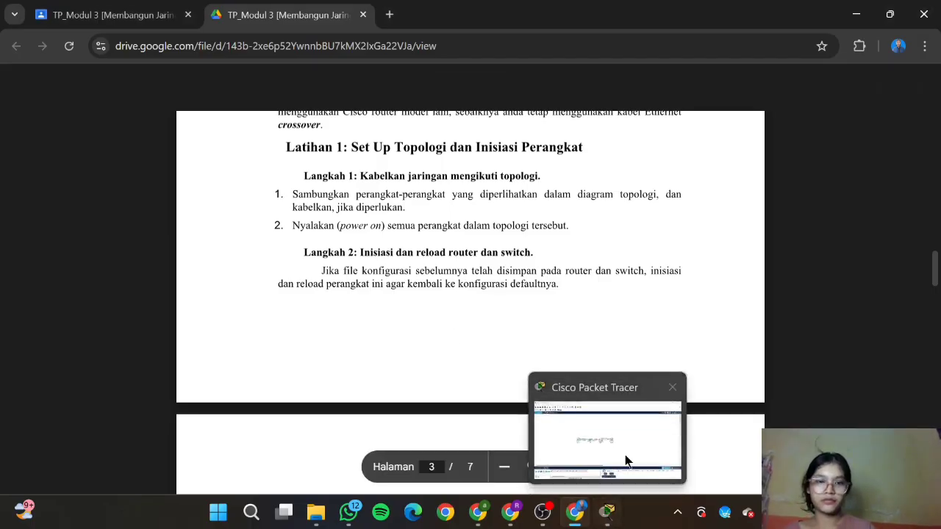
{"action": "left_click", "coordinate": [625, 460]}
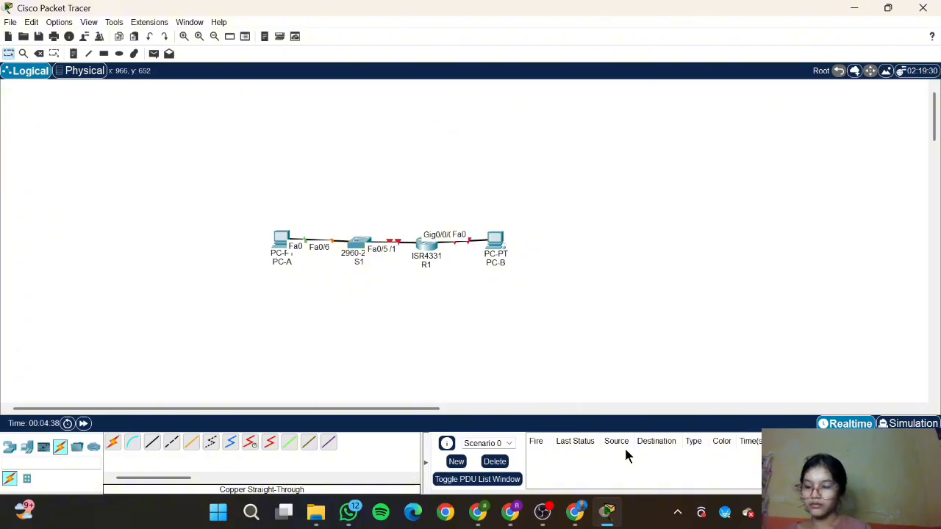
Step: Open Options > Preferences and close it without making changes
{"action": "left_click", "coordinate": [65, 25]}
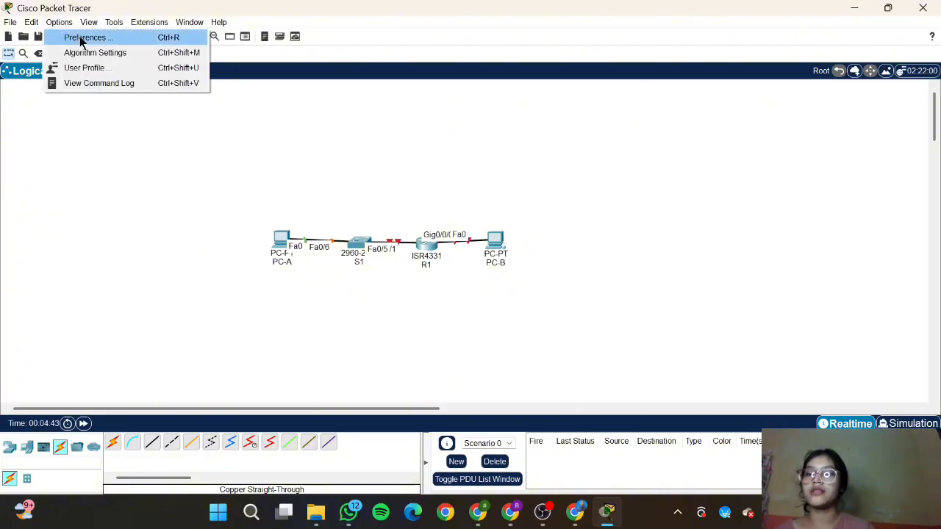
{"action": "left_click", "coordinate": [80, 39]}
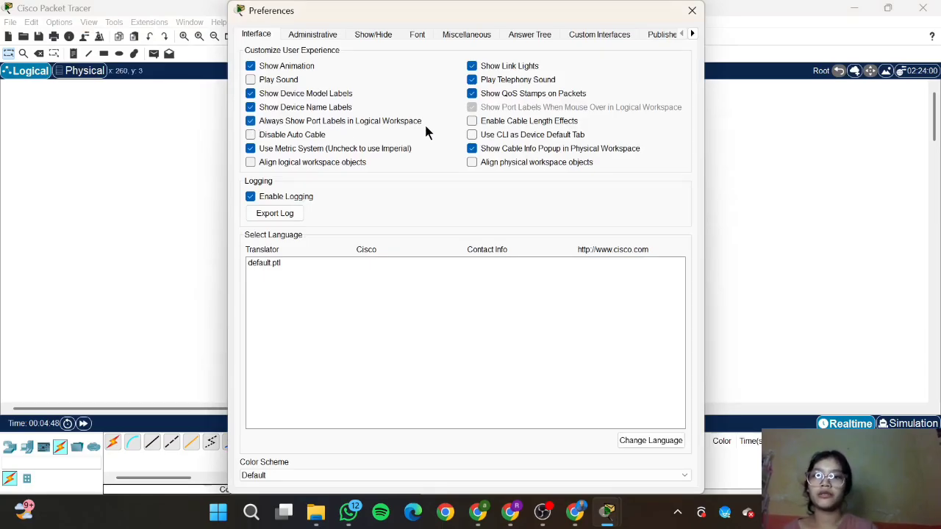
{"action": "left_click", "coordinate": [691, 10]}
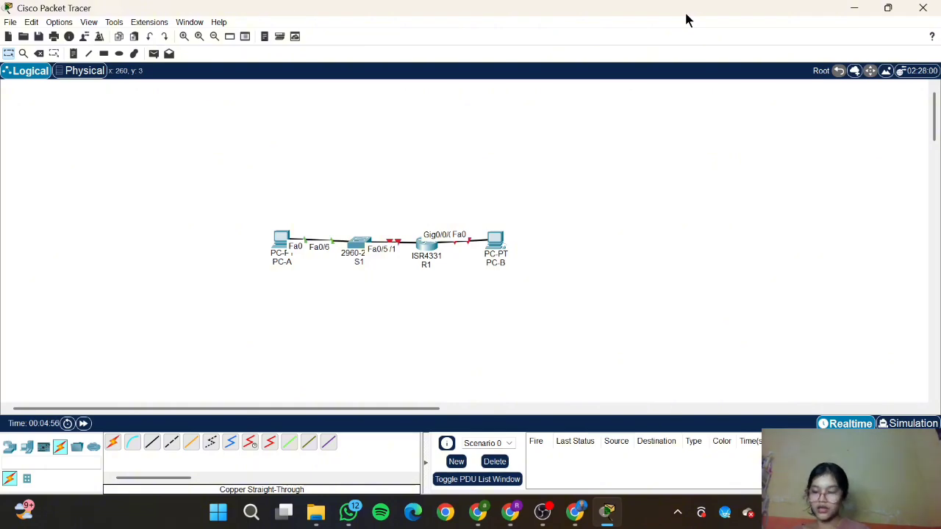
Step: Link PC-A's RS 232 port to R1's Console port with a console cable
{"action": "left_click", "coordinate": [133, 444]}
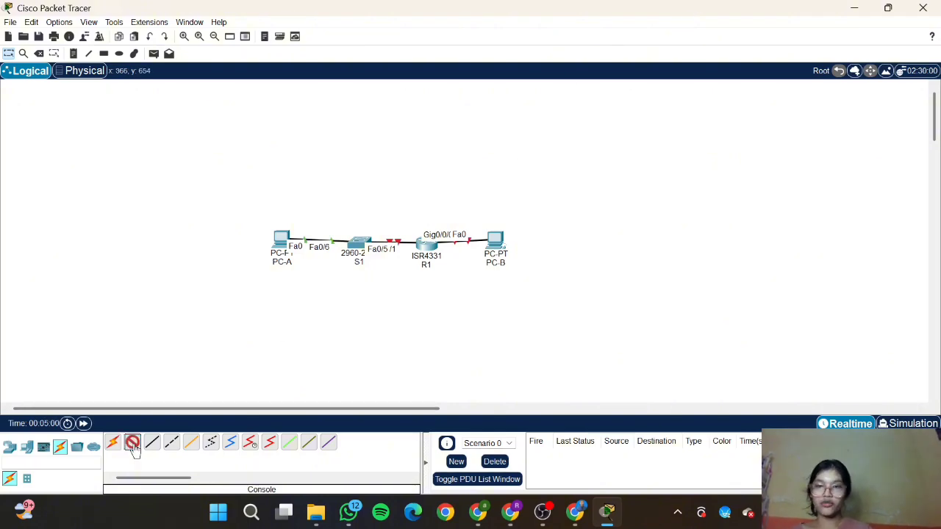
{"action": "left_click", "coordinate": [280, 240]}
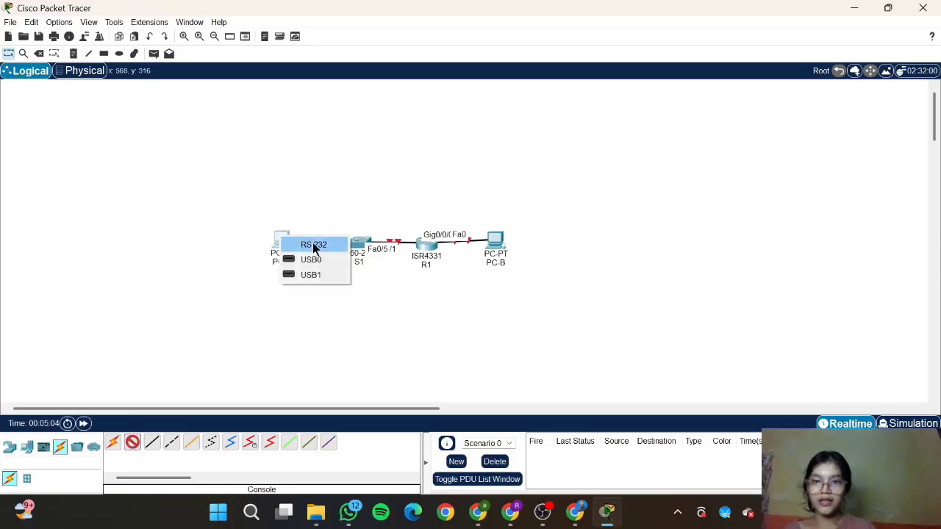
{"action": "left_click", "coordinate": [314, 245]}
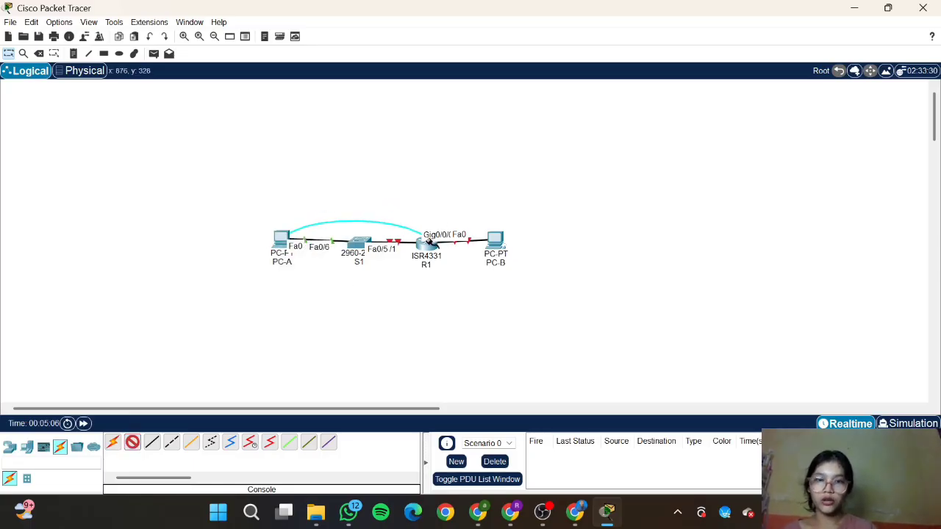
{"action": "left_click", "coordinate": [429, 243]}
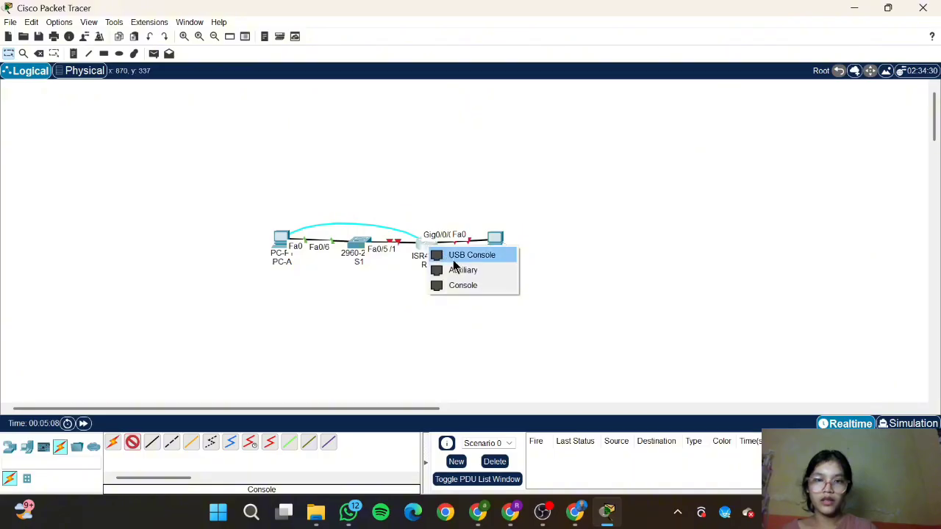
{"action": "left_click", "coordinate": [463, 285]}
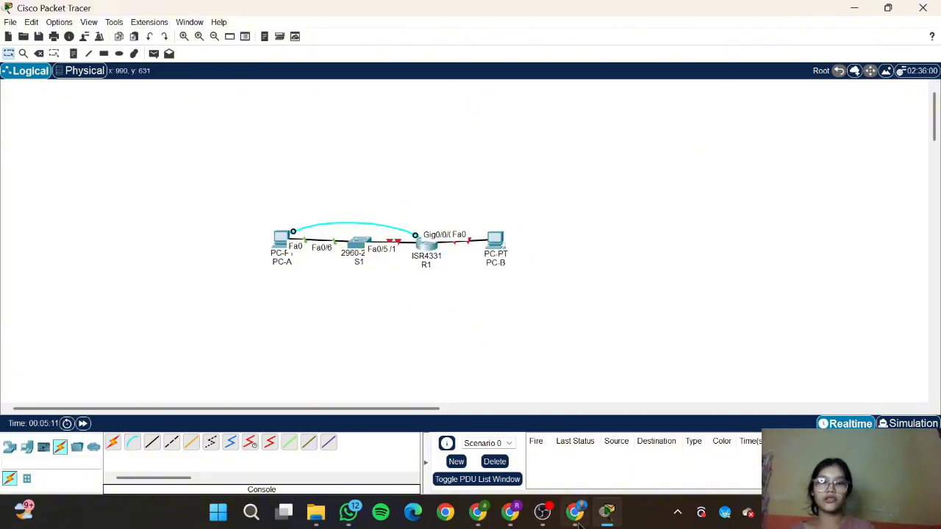
{"action": "mouse_move", "coordinate": [575, 513]}
{"action": "left_click", "coordinate": [582, 457]}
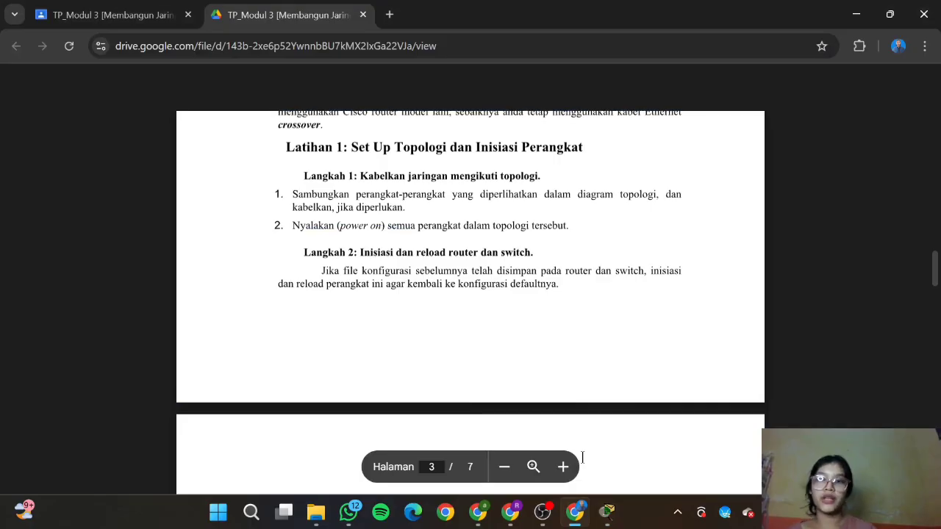
Step: Scroll the lab PDF down to the Latihan 2 device configuration, then return to the Packet Tracer topology
{"action": "scroll", "coordinate": [653, 254], "scroll_direction": "down", "scroll_amount": 2}
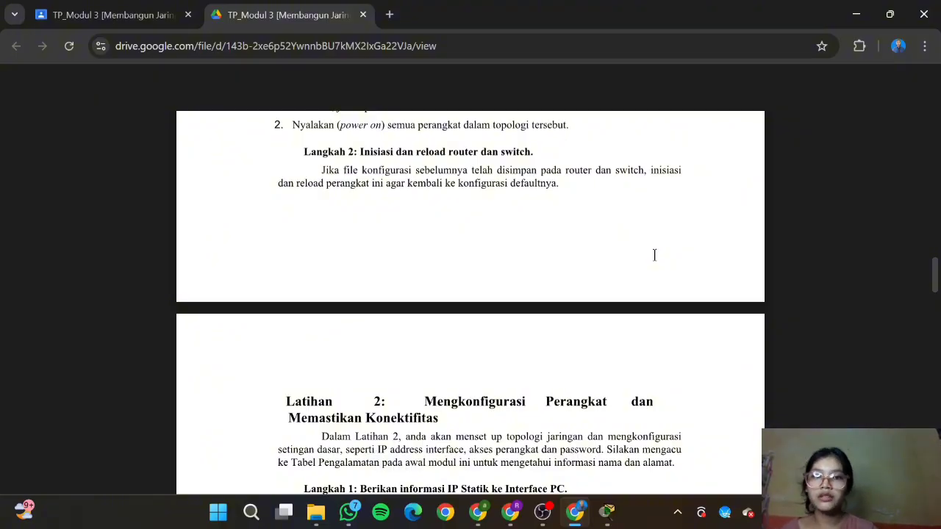
{"action": "mouse_move", "coordinate": [619, 506]}
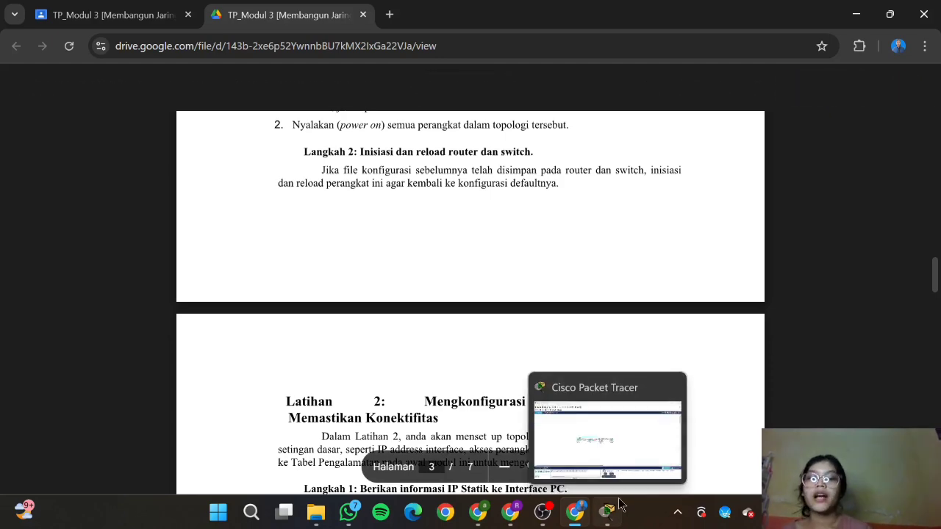
{"action": "scroll", "coordinate": [529, 203], "scroll_direction": "down", "scroll_amount": 3}
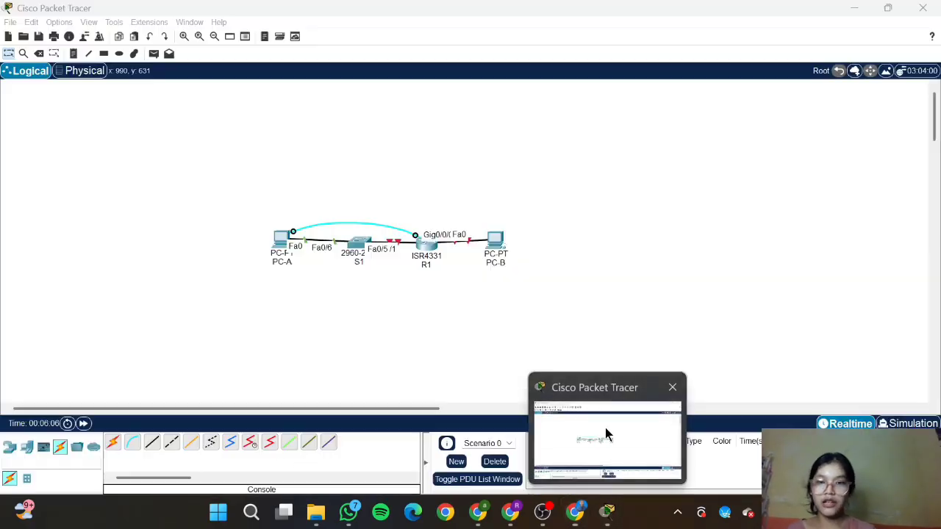
{"action": "left_click", "coordinate": [604, 434]}
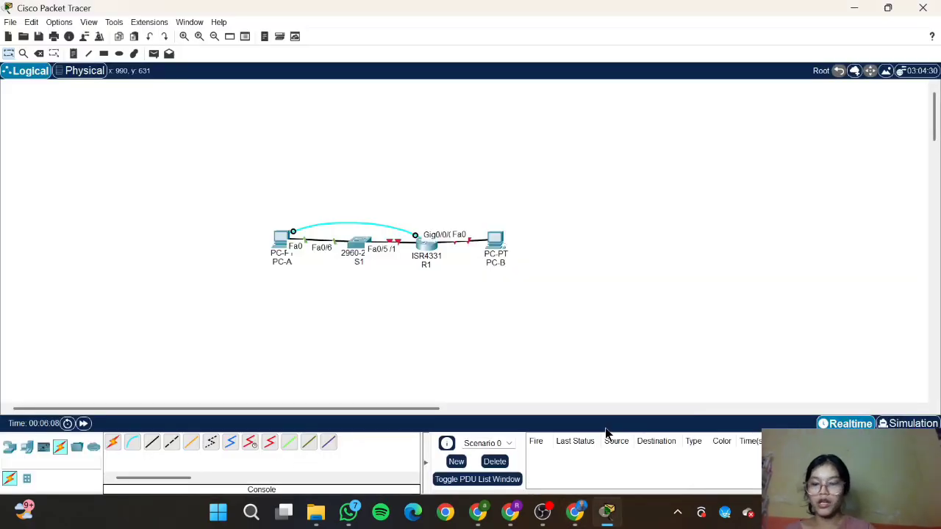
Step: Set PC-A's IPv4 address to 192.168.1.3 with mask 255.255.255.0, copied from the lab's addressing table
{"action": "left_click", "coordinate": [280, 254]}
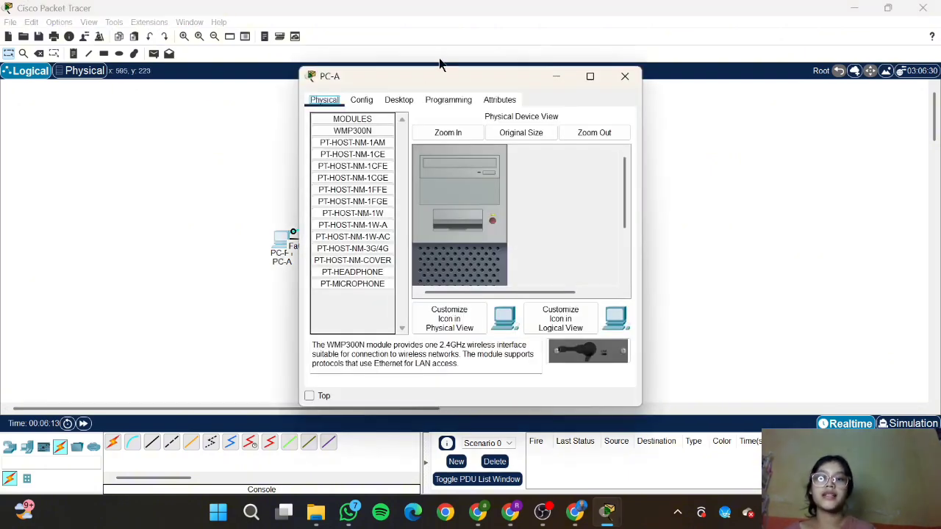
{"action": "left_click", "coordinate": [401, 101]}
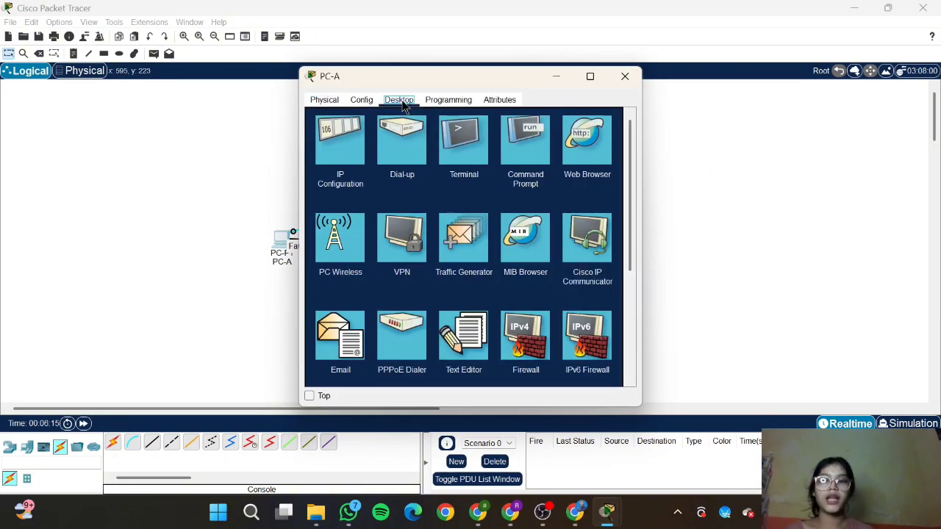
{"action": "left_click", "coordinate": [334, 144]}
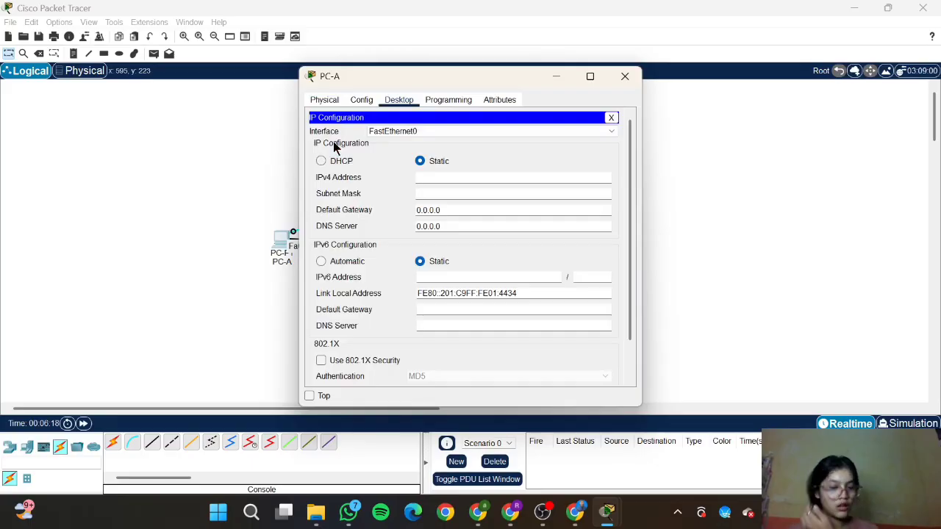
{"action": "left_click", "coordinate": [574, 512]}
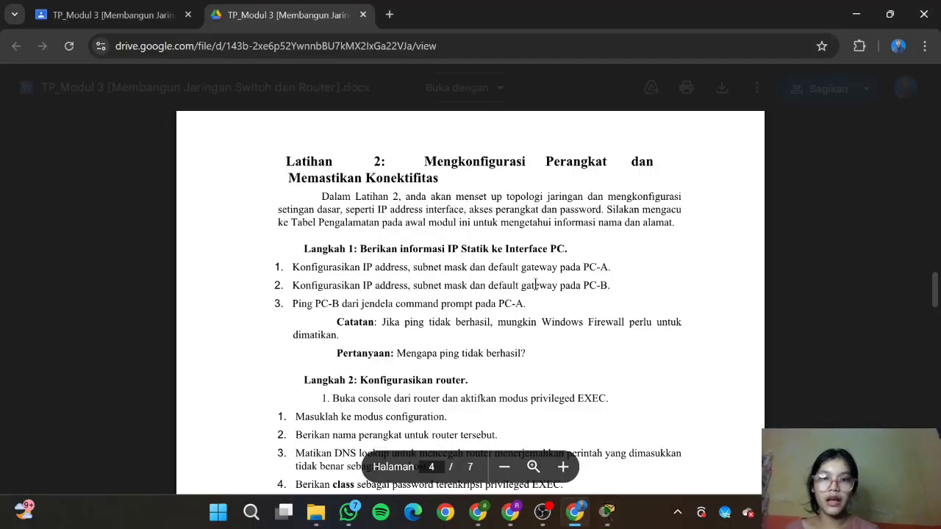
{"action": "scroll", "coordinate": [535, 285], "scroll_direction": "up", "scroll_amount": 5}
{"action": "scroll", "coordinate": [535, 285], "scroll_direction": "up", "scroll_amount": 10}
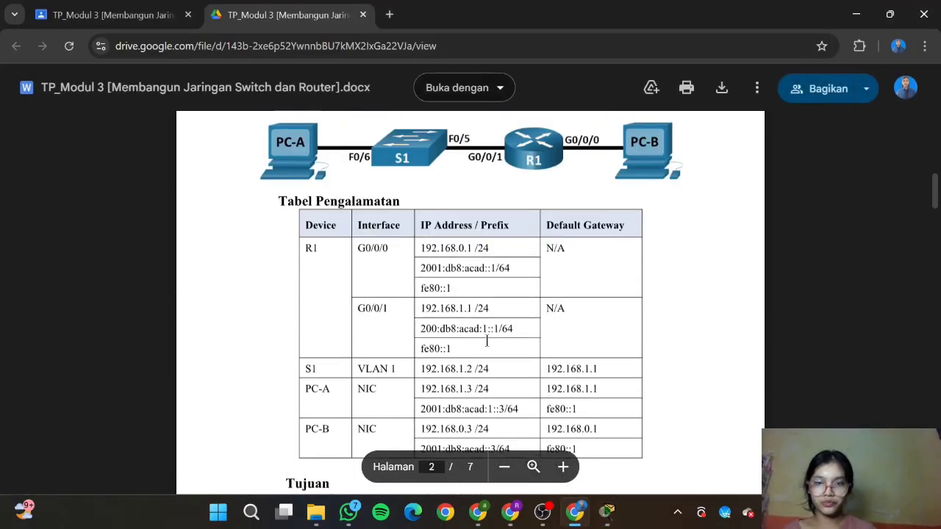
{"action": "scroll", "coordinate": [449, 329], "scroll_direction": "down", "scroll_amount": 2}
{"action": "double_click", "coordinate": [435, 309]}
{"action": "key", "text": "ctrl+c"}
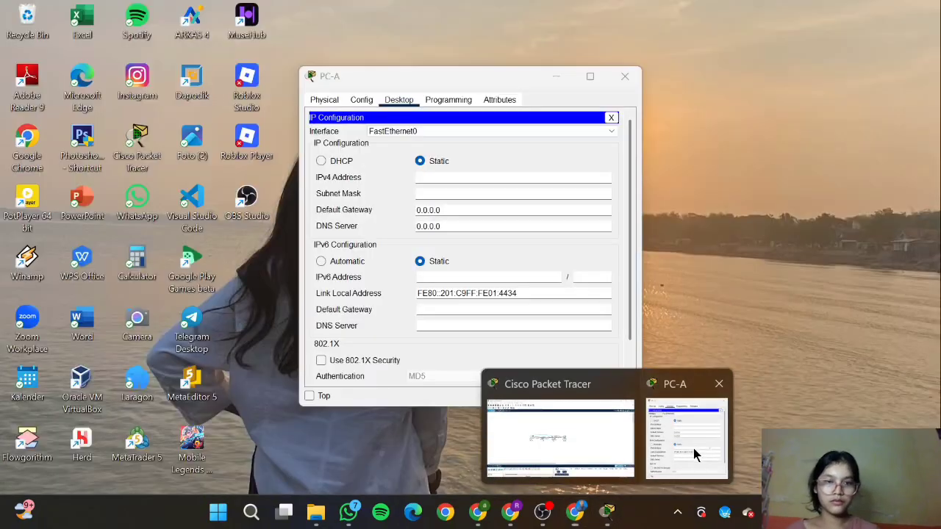
{"action": "left_click", "coordinate": [693, 448]}
{"action": "left_click", "coordinate": [471, 178]}
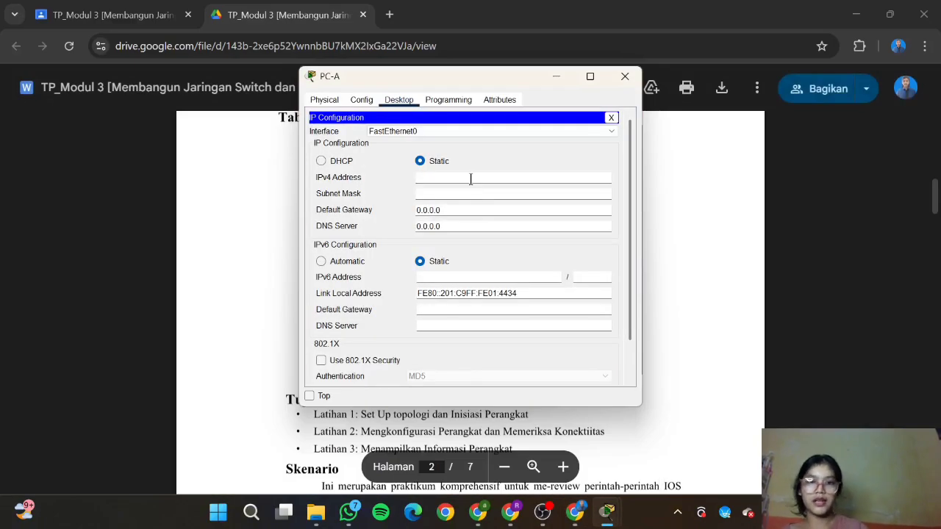
{"action": "key", "text": "ctrl+v"}
{"action": "left_click", "coordinate": [476, 193]}
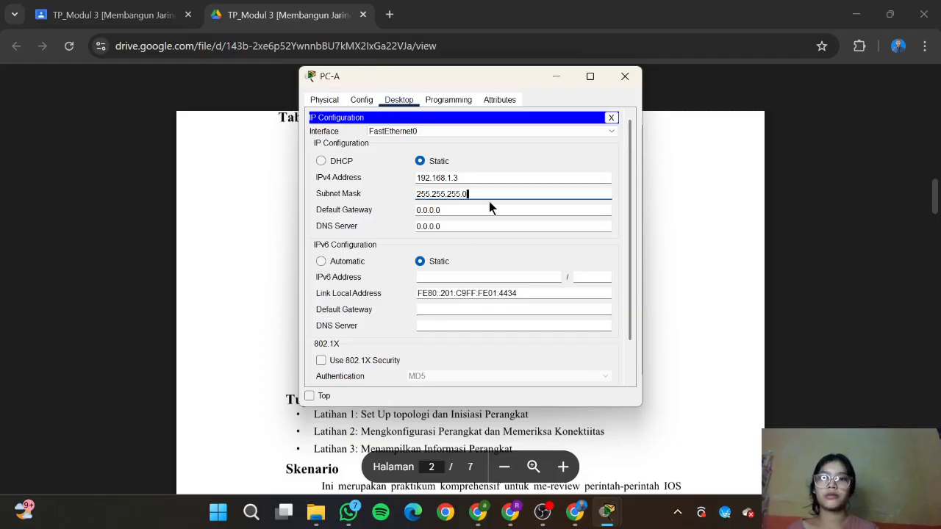
Step: Replace PC-A's 0.0.0.0 default gateway with 192.168.1.1 copied from the lab guide
{"action": "left_click", "coordinate": [478, 210]}
{"action": "key", "text": "BackSpace"}
{"action": "key", "text": "BackSpace"}
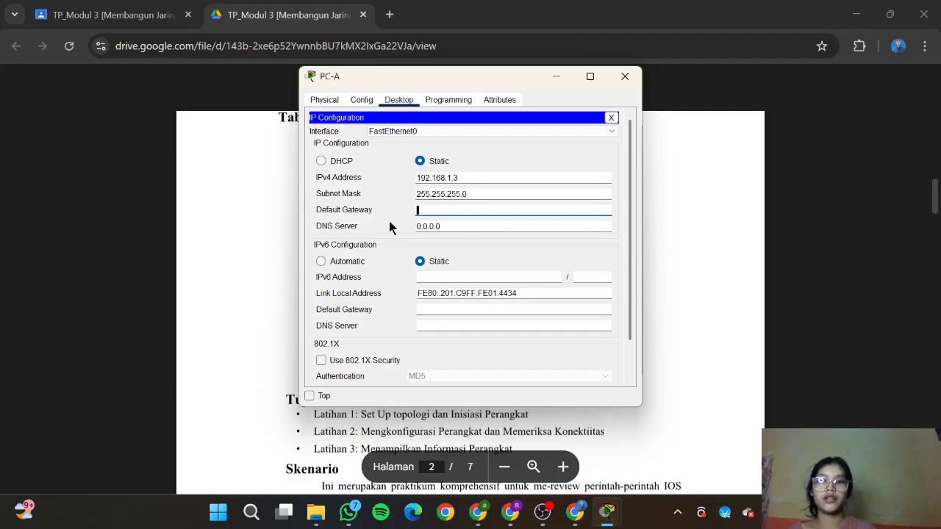
{"action": "left_click", "coordinate": [575, 512]}
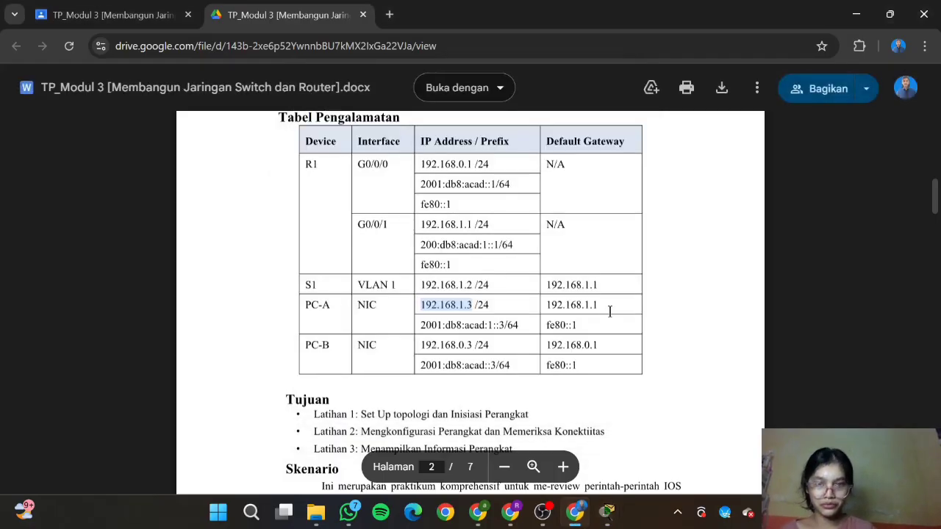
{"action": "scroll", "coordinate": [609, 312], "scroll_direction": "down", "scroll_amount": 1}
{"action": "left_click_drag", "start_coordinate": [599, 294], "coordinate": [546, 294]}
{"action": "key", "text": "ctrl+c"}
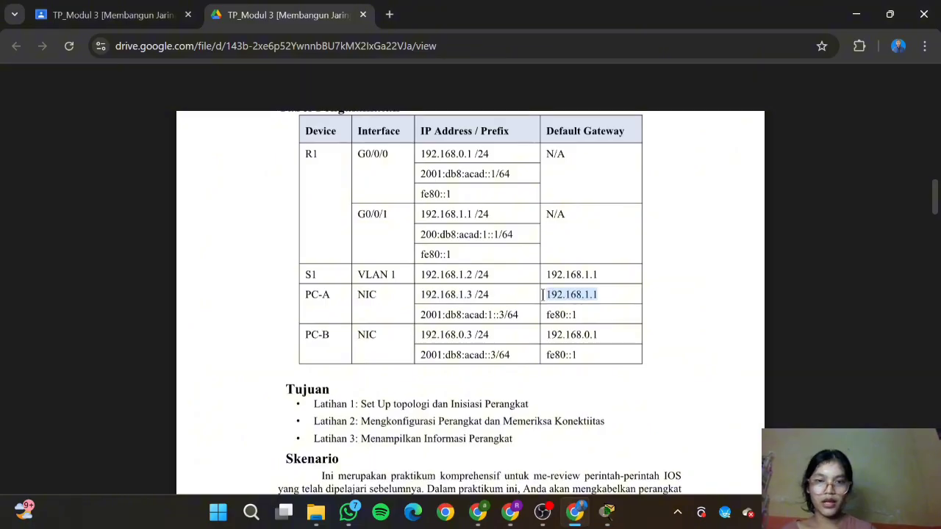
{"action": "left_click", "coordinate": [569, 313]}
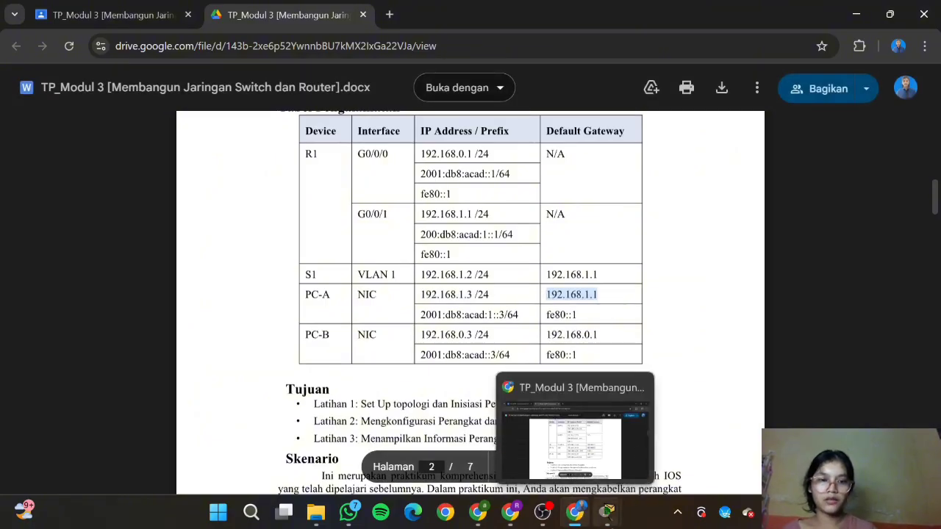
{"action": "mouse_move", "coordinate": [607, 512]}
{"action": "left_click", "coordinate": [675, 441]}
{"action": "right_click", "coordinate": [493, 210]}
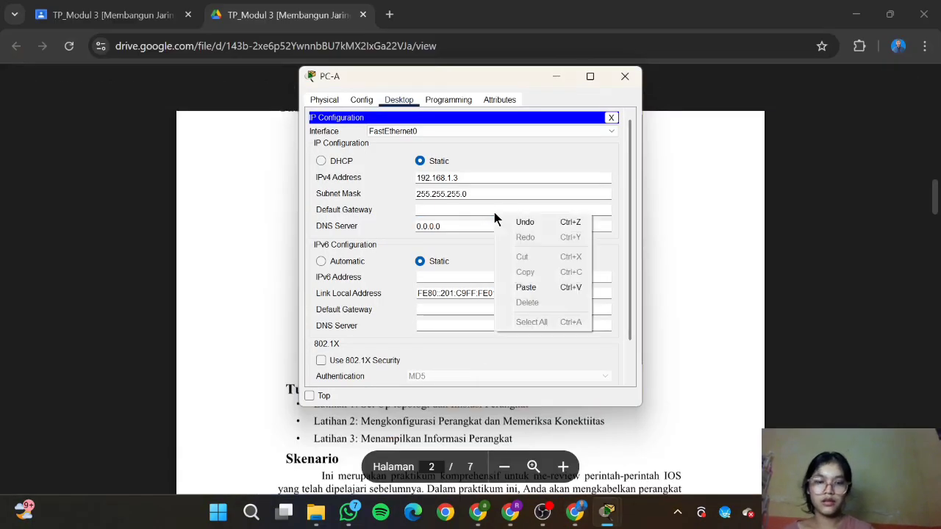
{"action": "left_click", "coordinate": [442, 210]}
{"action": "key", "text": "ctrl+v"}
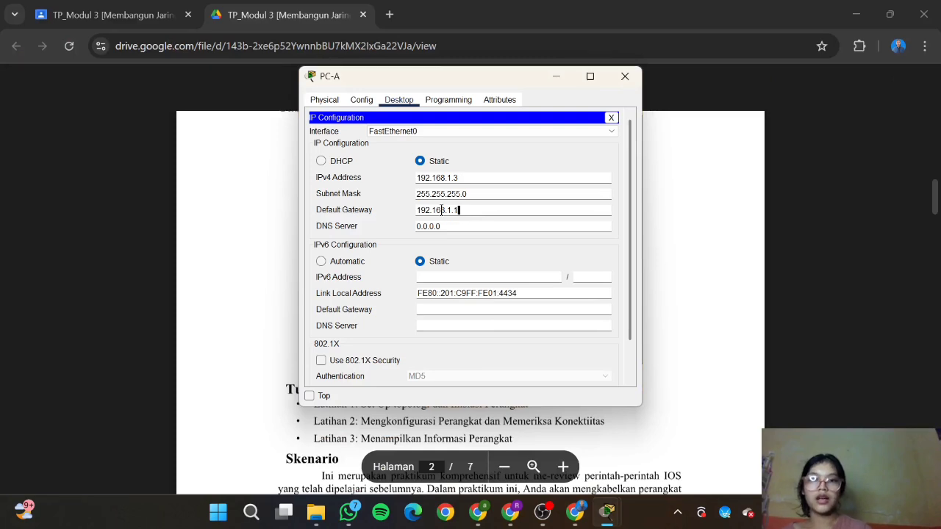
{"action": "scroll", "coordinate": [481, 227], "scroll_direction": "down", "scroll_amount": 1}
{"action": "left_click", "coordinate": [462, 232]}
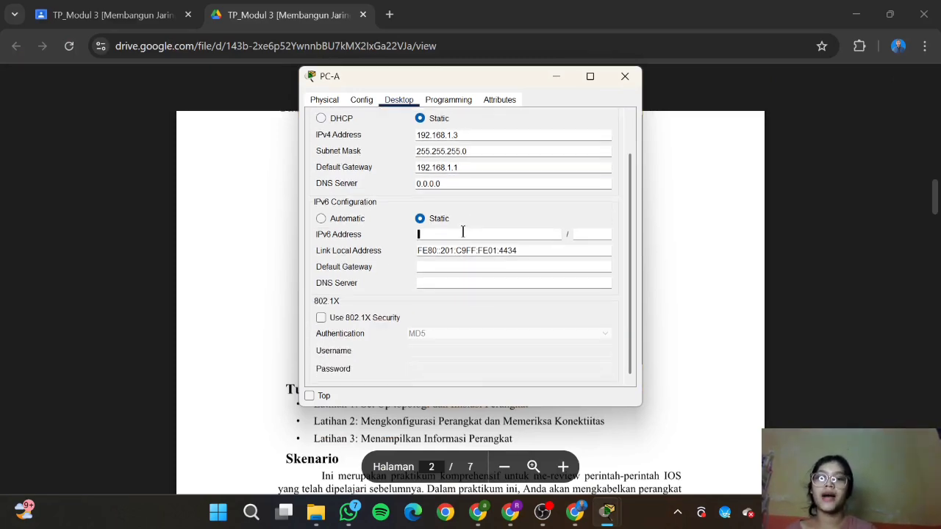
Step: Give PC-A the IPv6 address 2001:db8:acad:1::3 with prefix length 64
{"action": "left_click", "coordinate": [575, 513]}
{"action": "scroll", "coordinate": [523, 238], "scroll_direction": "down", "scroll_amount": 1}
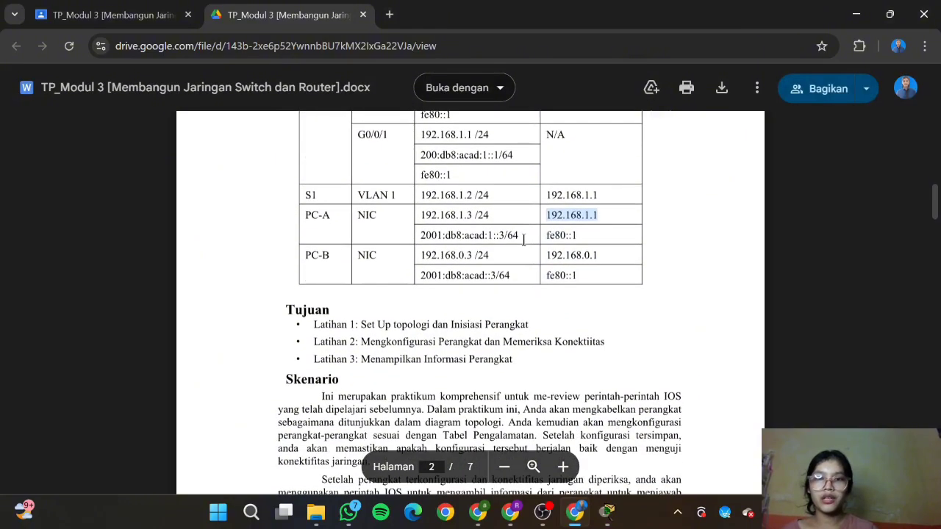
{"action": "left_click_drag", "start_coordinate": [420, 235], "coordinate": [512, 235]}
{"action": "key", "text": "ctrl+c"}
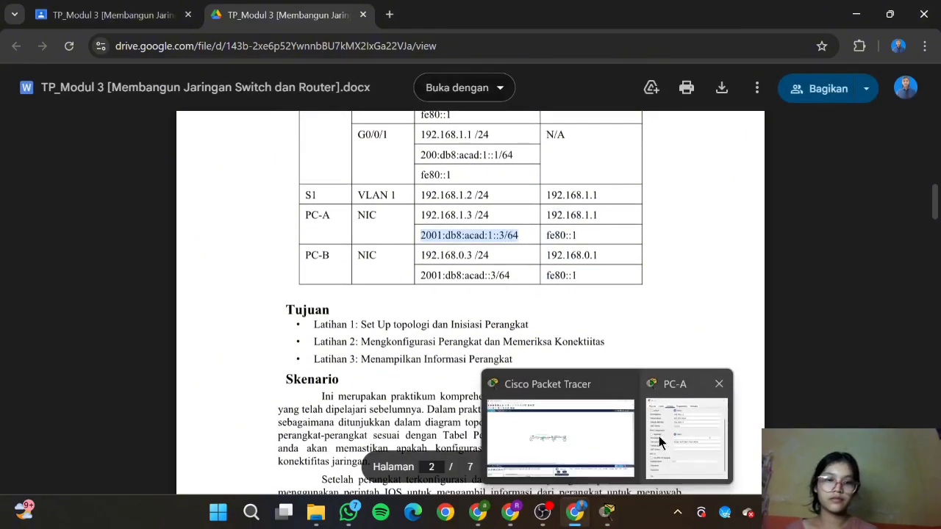
{"action": "left_click", "coordinate": [688, 433]}
{"action": "key", "text": "ctrl+v"}
{"action": "key", "text": "BackSpace"}
{"action": "key", "text": "BackSpace"}
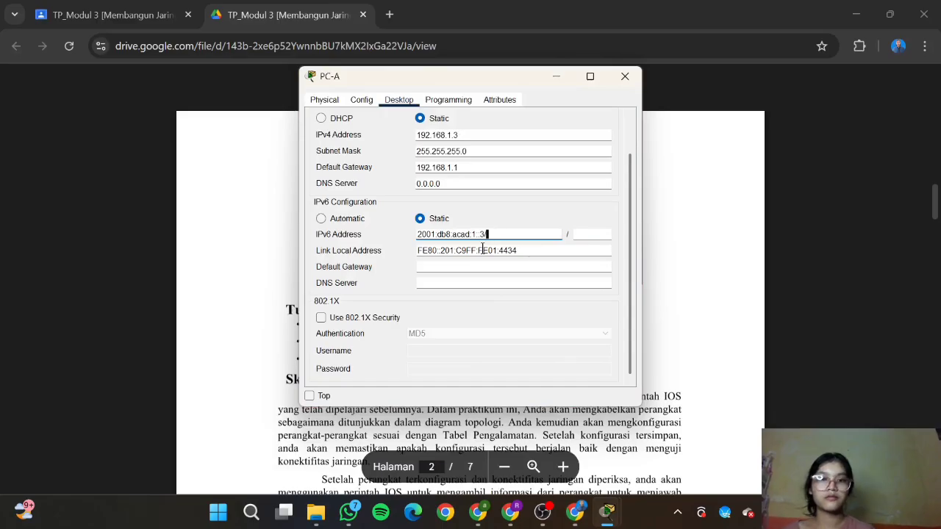
{"action": "left_click", "coordinate": [587, 233]}
{"action": "type", "text": "64"}
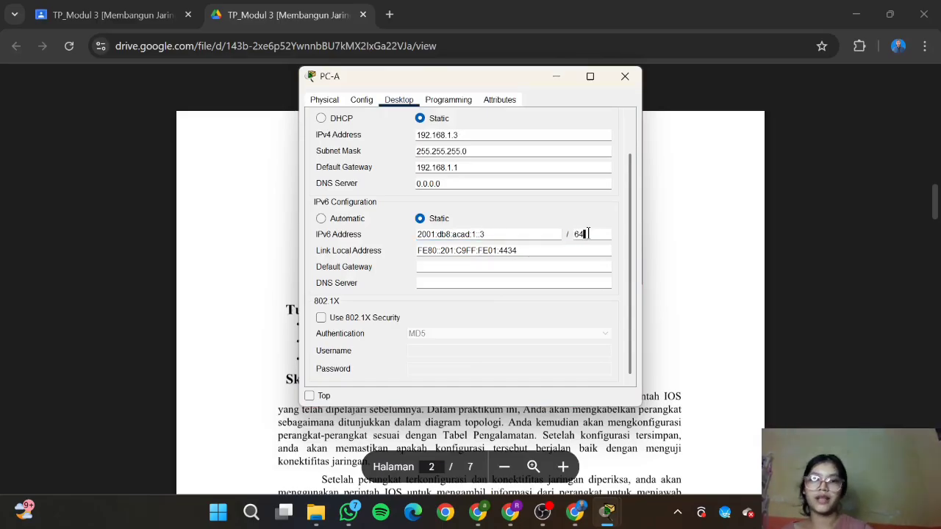
Step: Set PC-A's IPv6 default gateway to fe80::1 and close its settings window
{"action": "key", "text": "alt+Tab"}
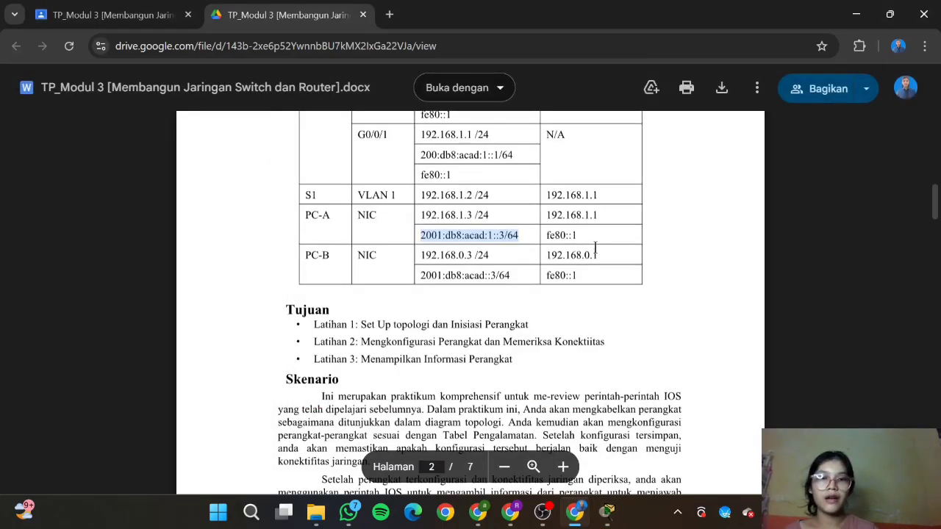
{"action": "triple_click", "coordinate": [556, 235]}
{"action": "key", "text": "ctrl+c"}
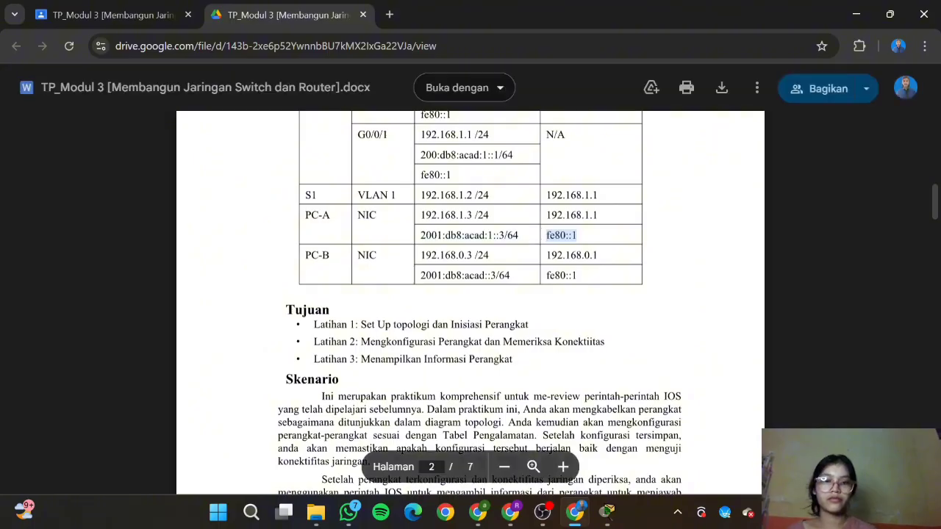
{"action": "left_click", "coordinate": [607, 513]}
{"action": "left_click", "coordinate": [488, 266]}
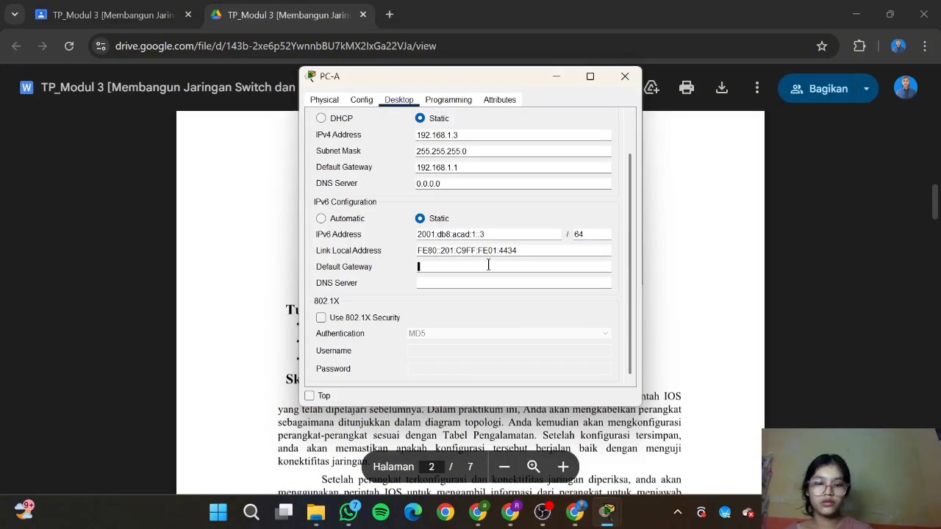
{"action": "key", "text": "ctrl+v"}
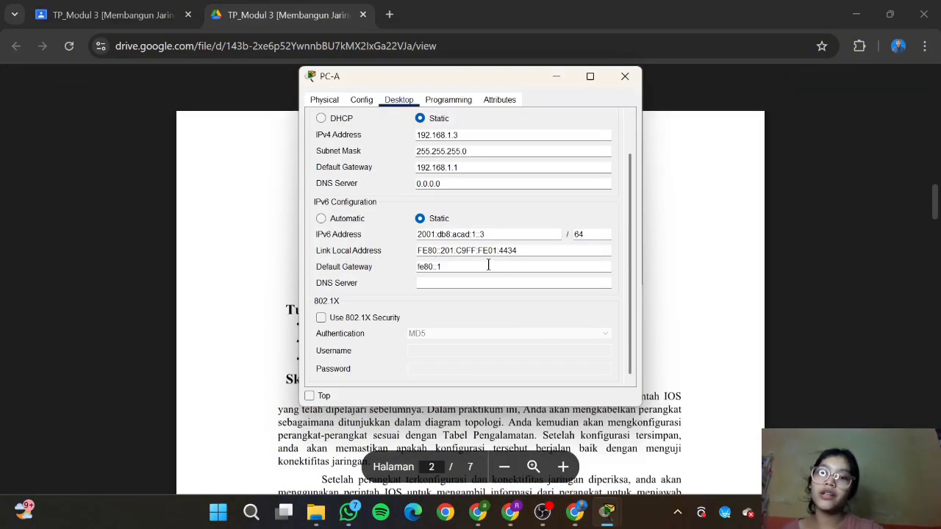
{"action": "left_click", "coordinate": [625, 76]}
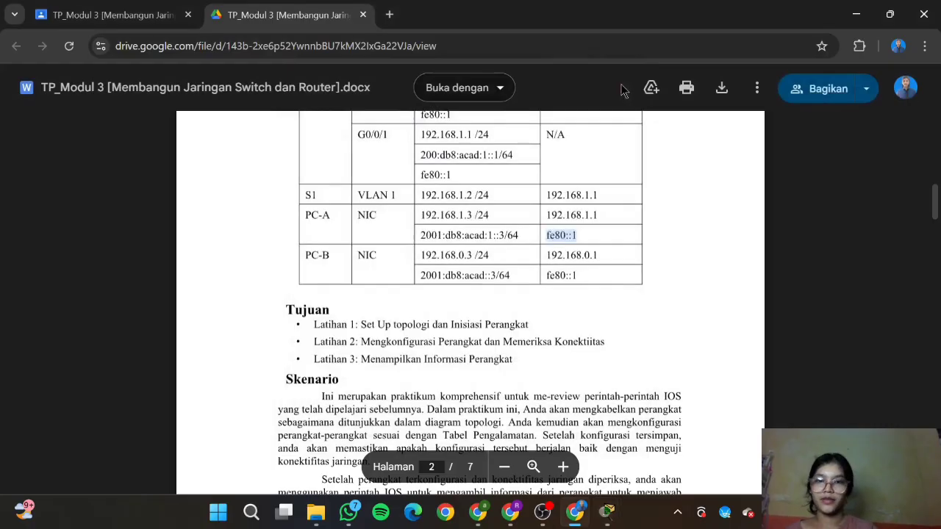
{"action": "scroll", "coordinate": [609, 288], "scroll_direction": "down", "scroll_amount": 10}
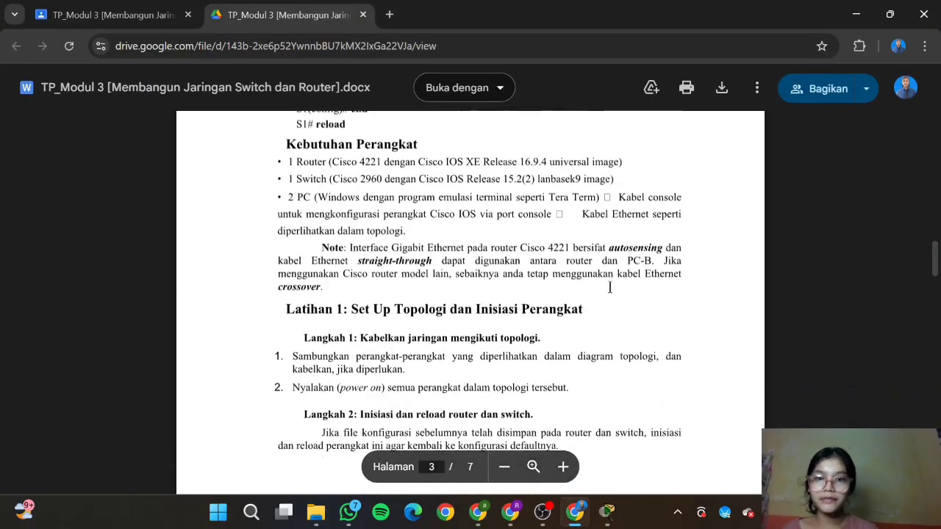
{"action": "scroll", "coordinate": [609, 288], "scroll_direction": "down", "scroll_amount": 8}
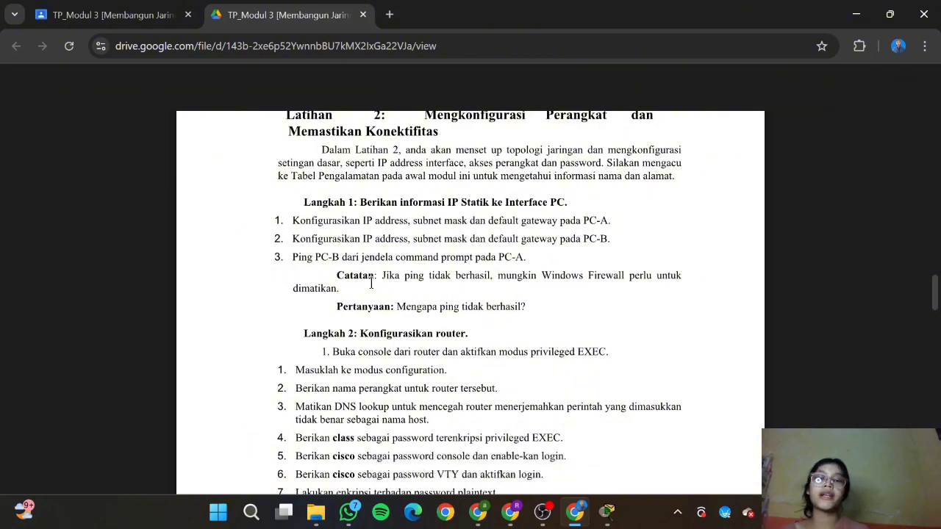
Step: In PC-B's IP Configuration, set IPv4 address 192.168.0.3 with mask 255.255.255.0
{"action": "mouse_move", "coordinate": [604, 514]}
{"action": "left_click", "coordinate": [642, 448]}
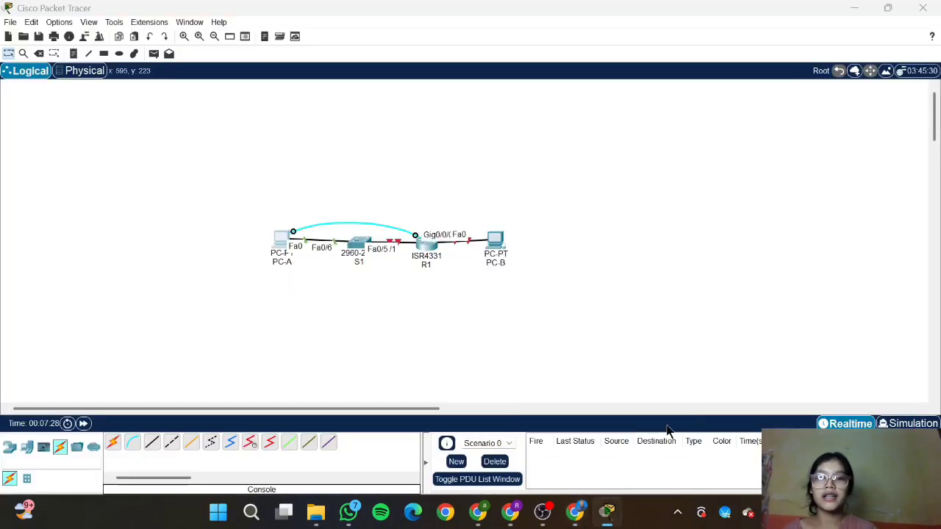
{"action": "left_click", "coordinate": [496, 250]}
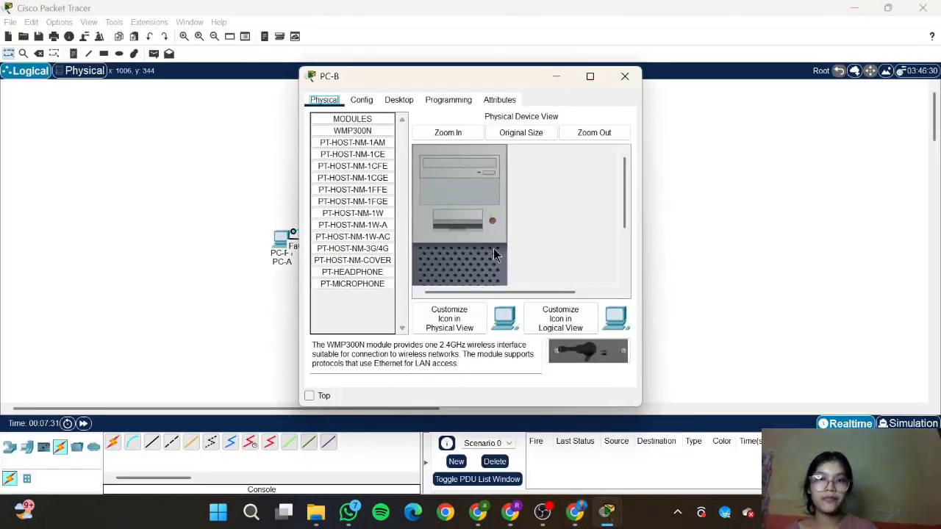
{"action": "left_click", "coordinate": [399, 99]}
{"action": "left_click", "coordinate": [356, 159]}
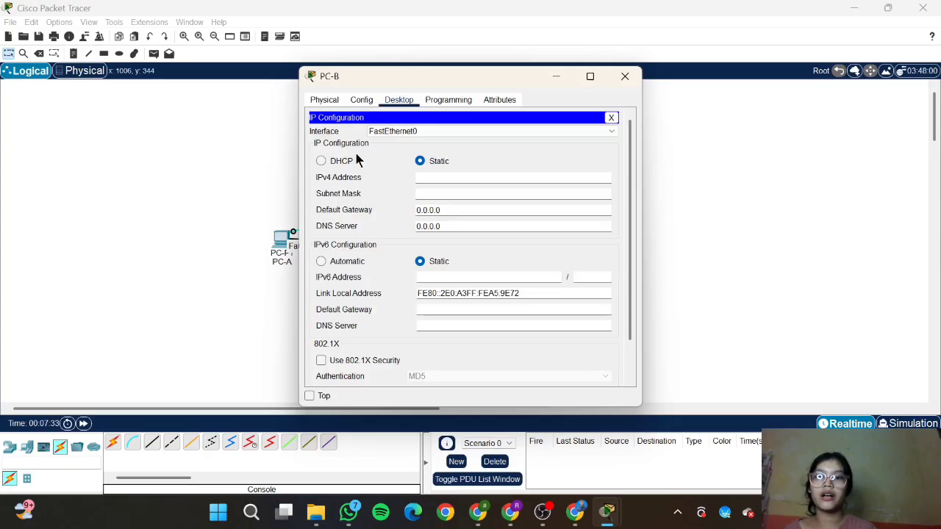
{"action": "left_click", "coordinate": [478, 181]}
{"action": "mouse_move", "coordinate": [576, 514]}
{"action": "left_click", "coordinate": [568, 441]}
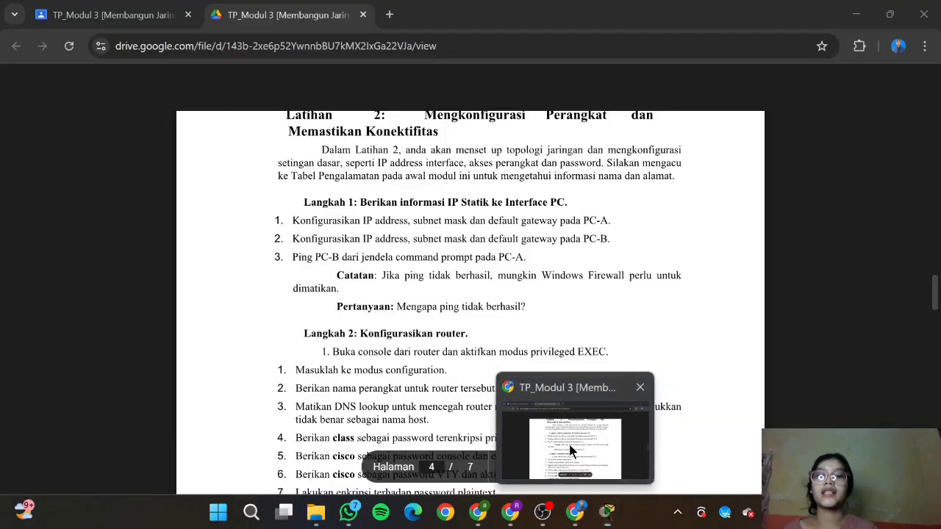
{"action": "scroll", "coordinate": [540, 232], "scroll_direction": "up", "scroll_amount": 5}
{"action": "scroll", "coordinate": [540, 232], "scroll_direction": "up", "scroll_amount": 8}
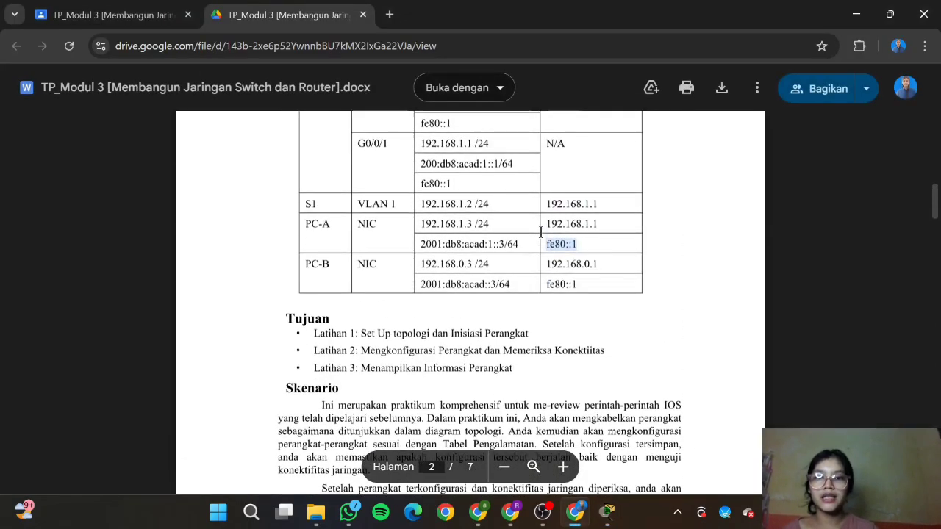
{"action": "triple_click", "coordinate": [441, 271]}
{"action": "double_click", "coordinate": [441, 266]}
{"action": "key", "text": "ctrl+c"}
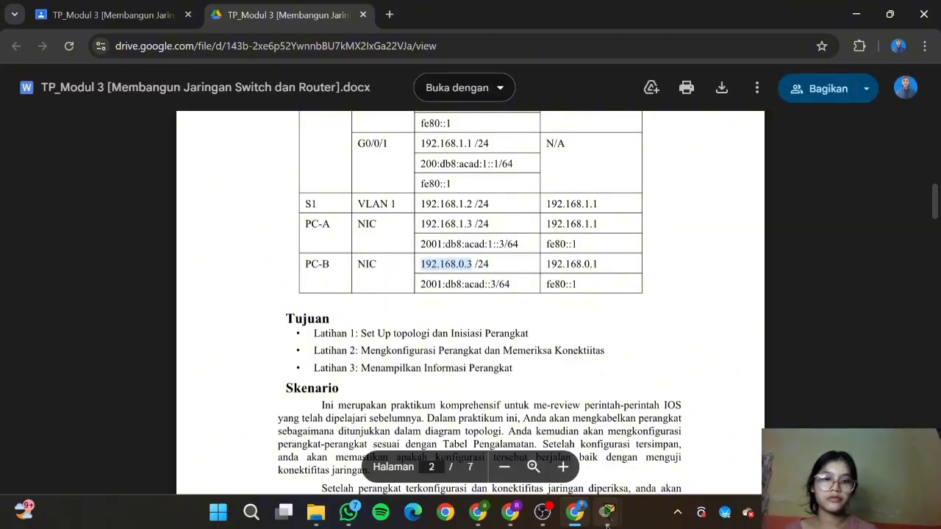
{"action": "mouse_move", "coordinate": [606, 512]}
{"action": "left_click", "coordinate": [691, 438]}
{"action": "key", "text": "ctrl+v"}
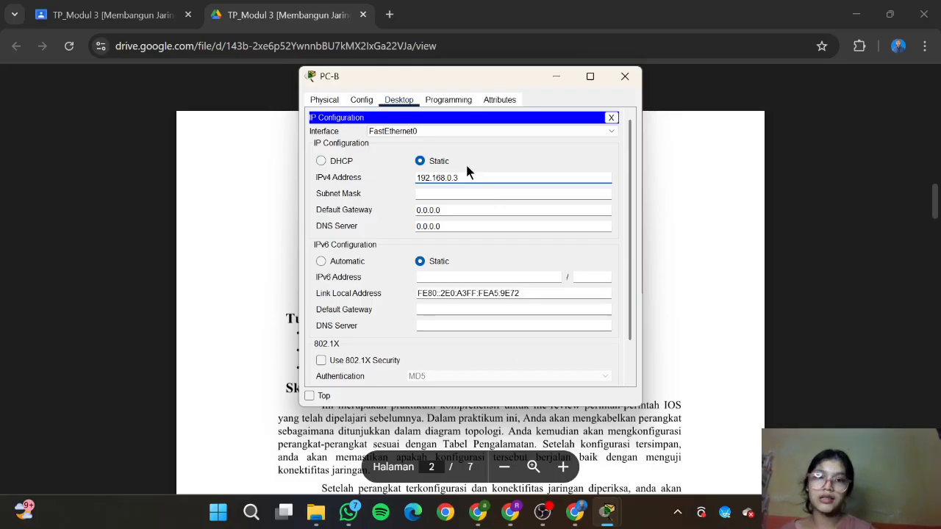
{"action": "left_click", "coordinate": [460, 194]}
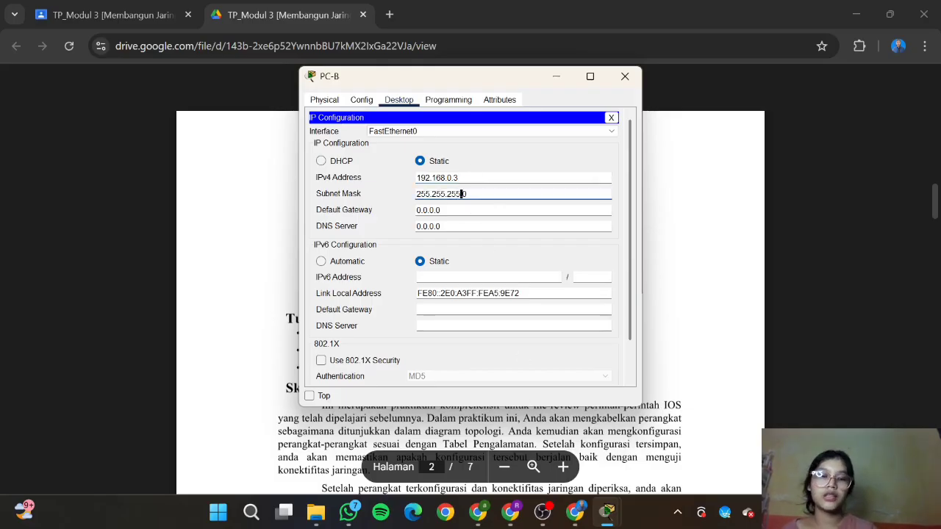
Step: Set PC-B's IPv4 default gateway to 192.168.0.1, copied from the addressing table
{"action": "left_click", "coordinate": [575, 513]}
{"action": "left_click_drag", "start_coordinate": [604, 264], "coordinate": [545, 264]}
{"action": "key", "text": "ctrl+c"}
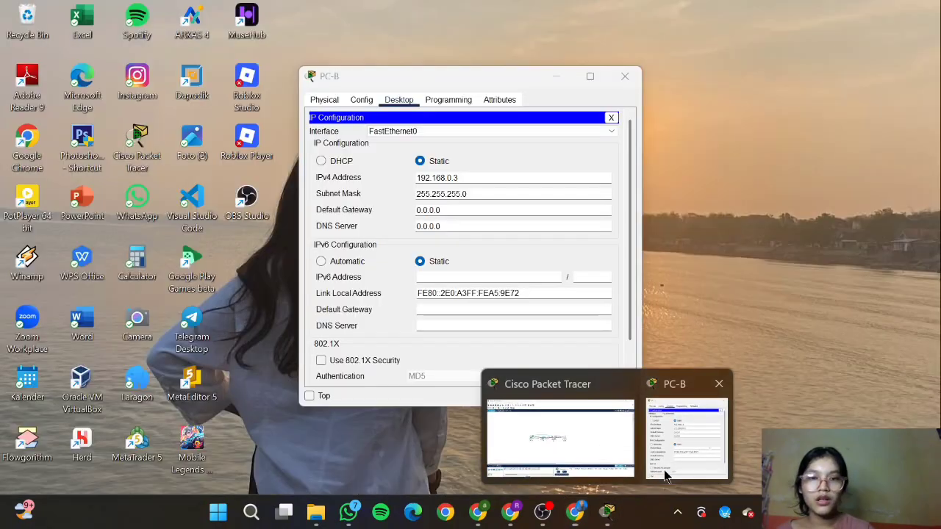
{"action": "left_click", "coordinate": [683, 441]}
{"action": "left_click", "coordinate": [475, 208]}
{"action": "key", "text": "BackSpace"}
{"action": "key", "text": "BackSpace"}
{"action": "key", "text": "BackSpace"}
{"action": "key", "text": "BackSpace"}
{"action": "key", "text": "BackSpace"}
{"action": "key", "text": "BackSpace"}
{"action": "key", "text": "BackSpace"}
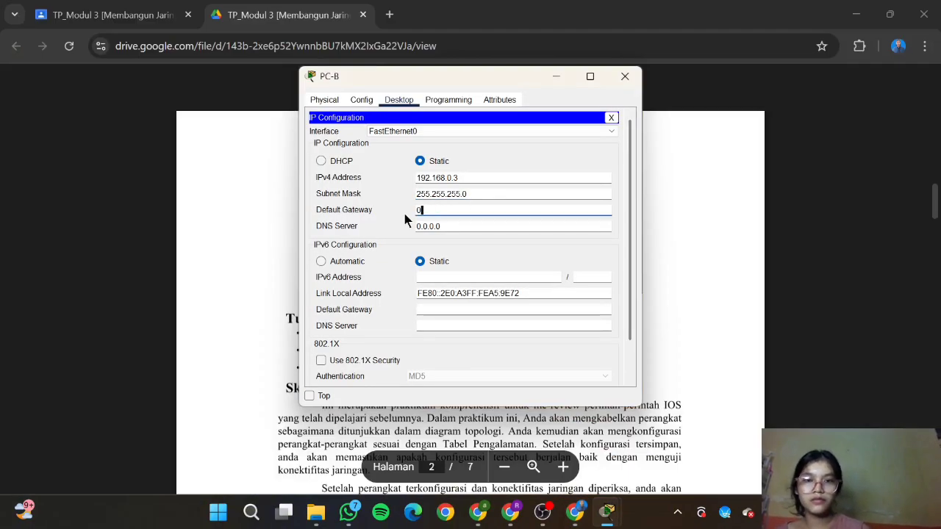
{"action": "key", "text": "ctrl+v"}
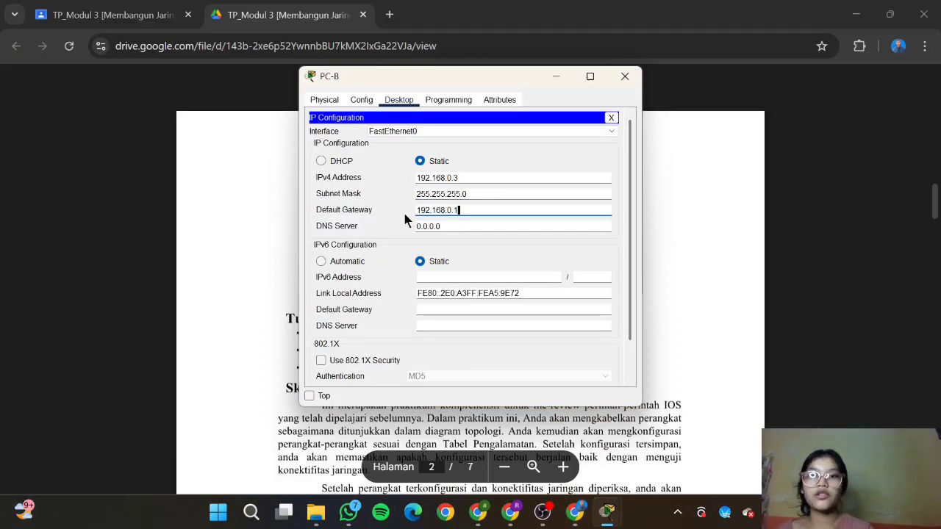
{"action": "scroll", "coordinate": [470, 330], "scroll_direction": "down", "scroll_amount": 2}
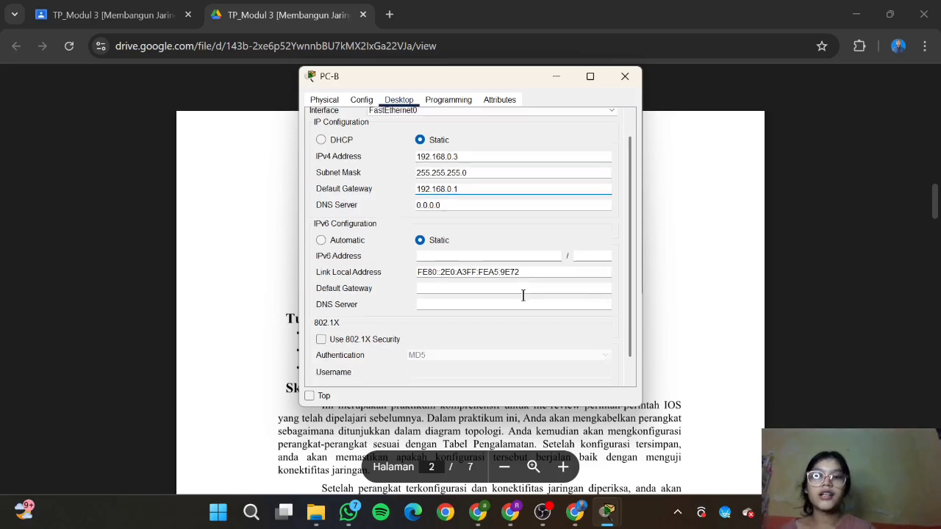
Step: Give PC-B the IPv6 address 2001:db8:acad::3 with prefix length 64
{"action": "left_click", "coordinate": [581, 523]}
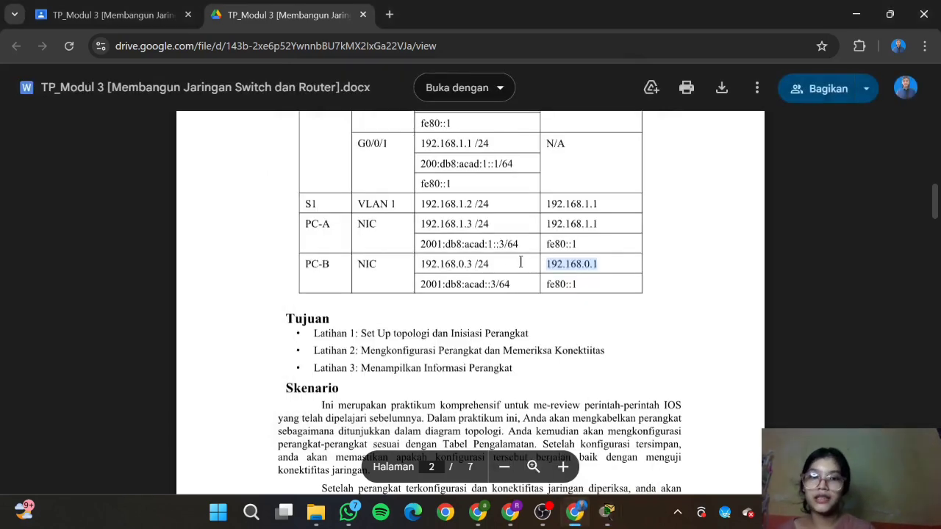
{"action": "left_click_drag", "start_coordinate": [421, 284], "coordinate": [510, 285]}
{"action": "key", "text": "ctrl+c"}
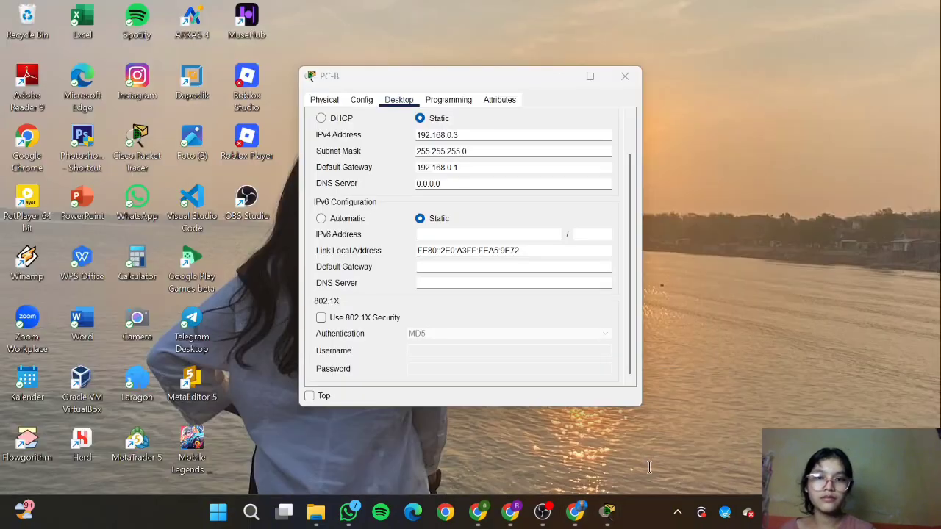
{"action": "left_click", "coordinate": [768, 434]}
{"action": "left_click", "coordinate": [479, 235]}
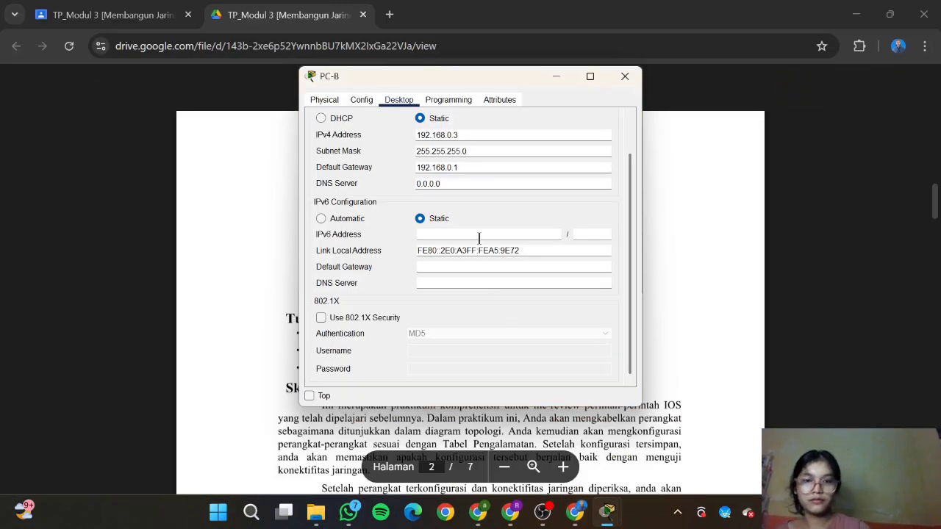
{"action": "key", "text": "ctrl+v"}
{"action": "key", "text": "BackSpace"}
{"action": "key", "text": "BackSpace"}
{"action": "key", "text": "BackSpace"}
{"action": "left_click", "coordinate": [583, 234]}
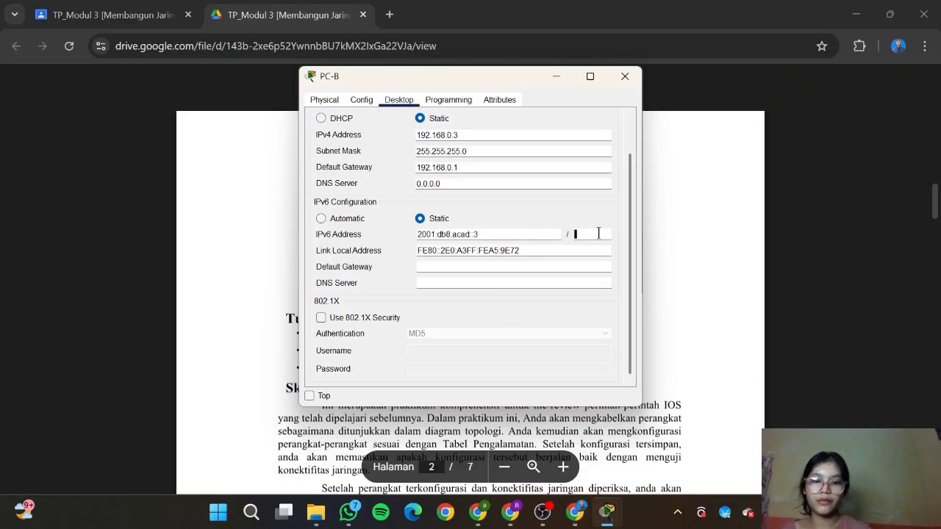
{"action": "type", "text": "64"}
Step: Set PC-B's IPv6 default gateway to fe80::1, copied from the lab table
{"action": "key", "text": "alt+Tab"}
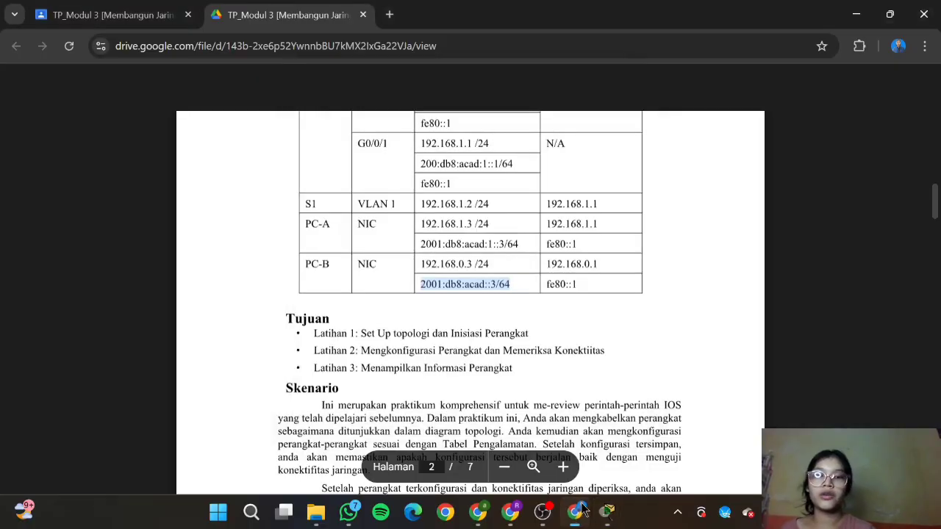
{"action": "left_click_drag", "start_coordinate": [580, 285], "coordinate": [537, 288]}
{"action": "key", "text": "ctrl+c"}
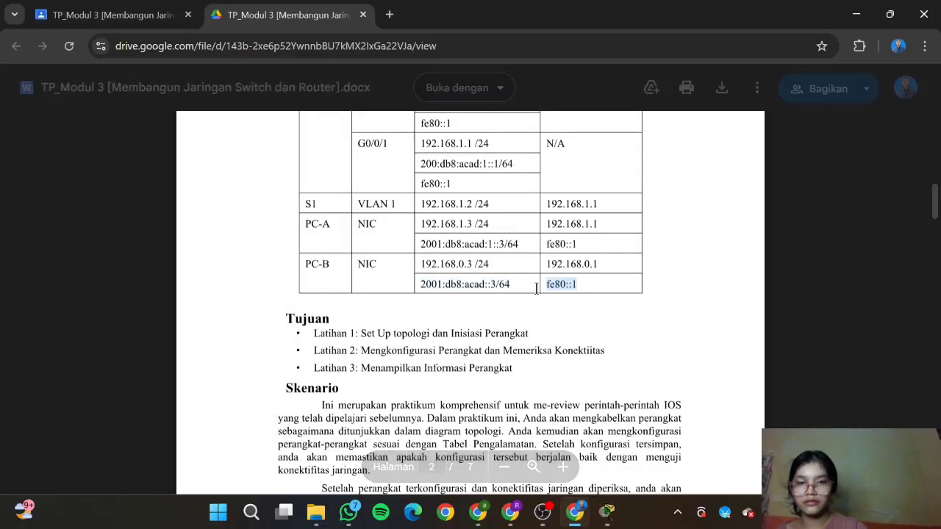
{"action": "mouse_move", "coordinate": [607, 512]}
{"action": "left_click", "coordinate": [645, 409]}
{"action": "left_click", "coordinate": [550, 266]}
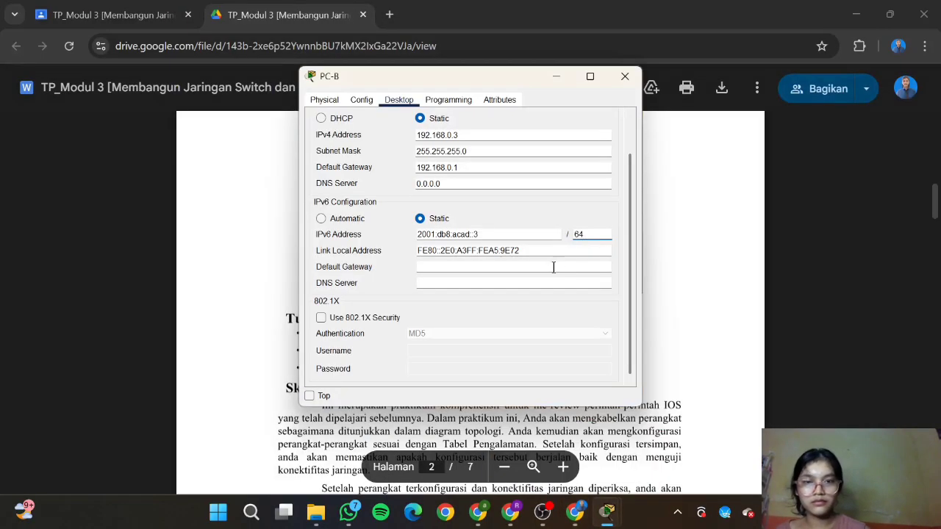
{"action": "key", "text": "ctrl+v"}
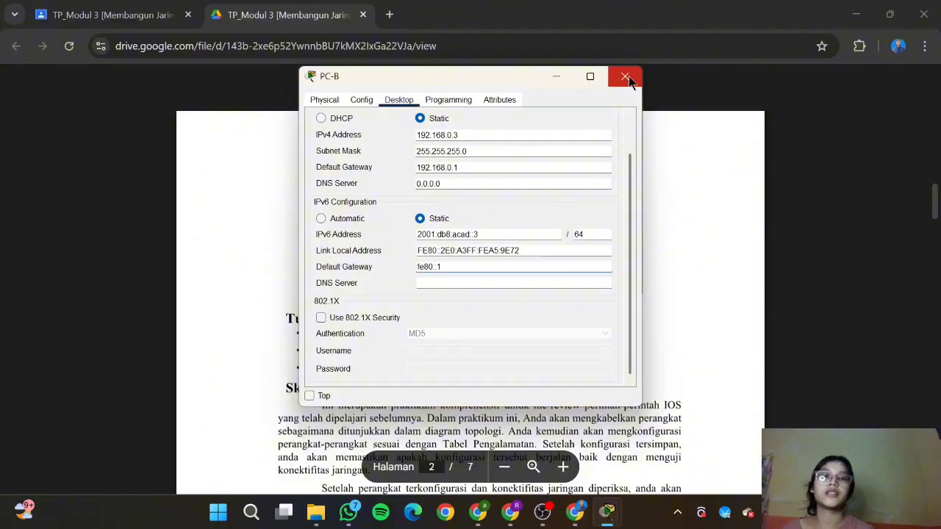
{"action": "key", "text": "alt+Tab"}
Step: Scroll the lab PDF to page 4's PC-B ping step, then return to the Packet Tracer topology
{"action": "scroll", "coordinate": [573, 230], "scroll_direction": "down", "scroll_amount": 10}
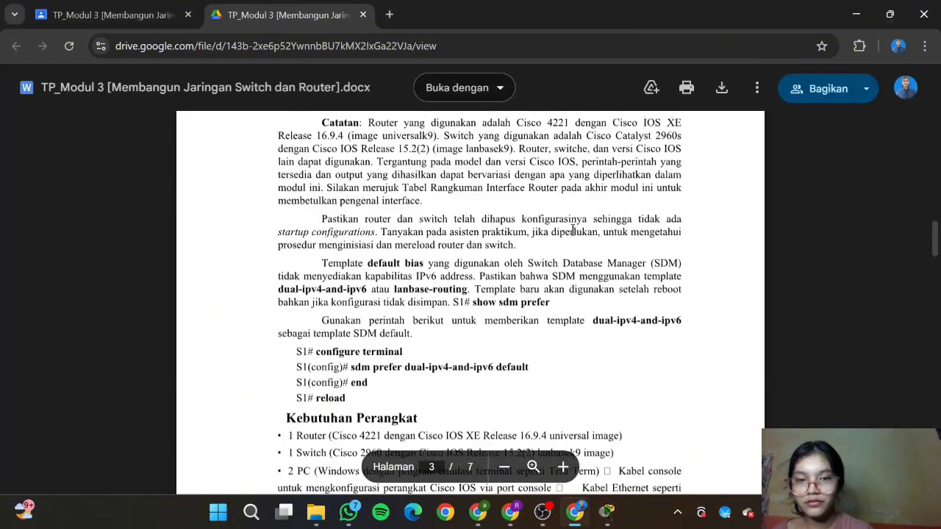
{"action": "scroll", "coordinate": [572, 230], "scroll_direction": "down", "scroll_amount": 8}
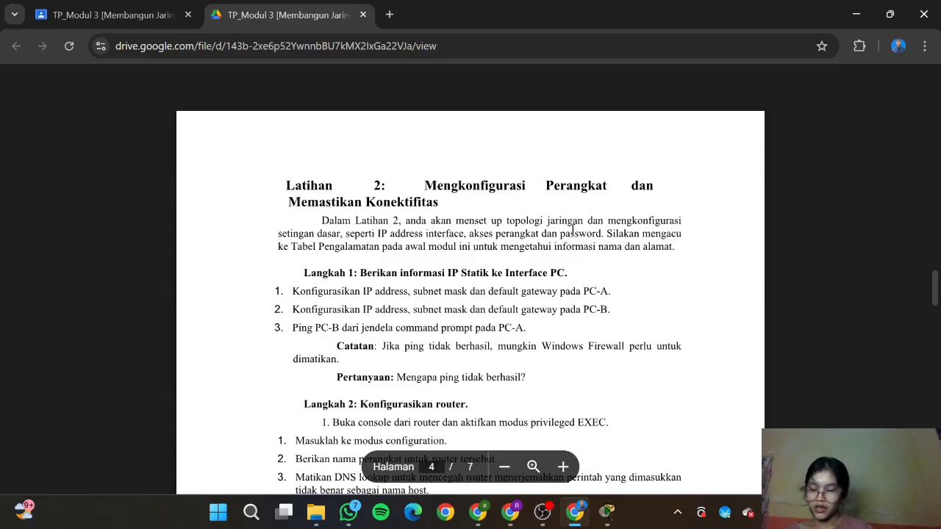
{"action": "left_click", "coordinate": [606, 514]}
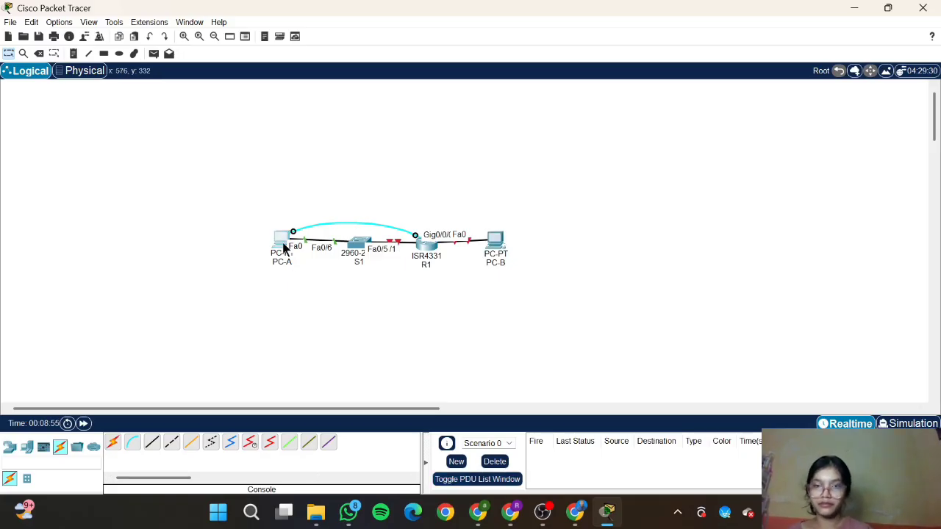
Step: Run PING 192.168.0.3 from PC-A's Command Prompt; the requests time out
{"action": "left_click", "coordinate": [282, 243]}
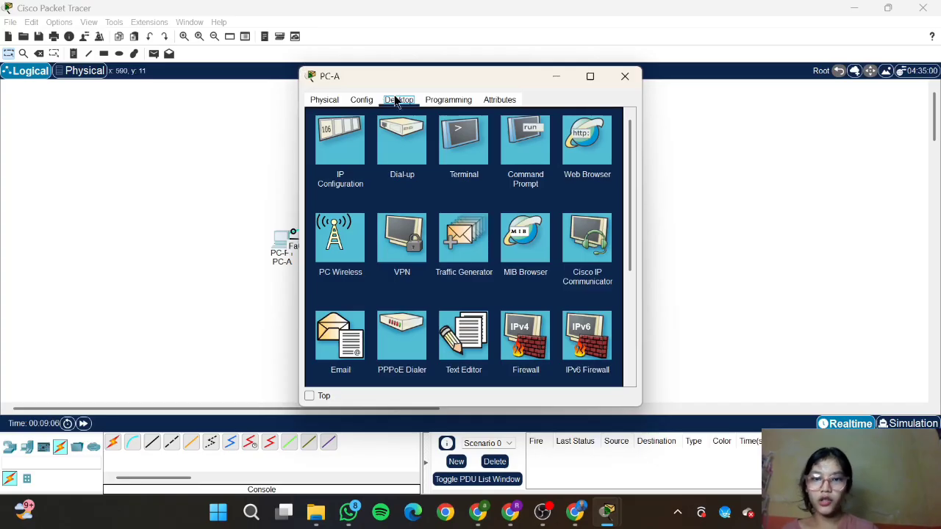
{"action": "left_click", "coordinate": [513, 160]}
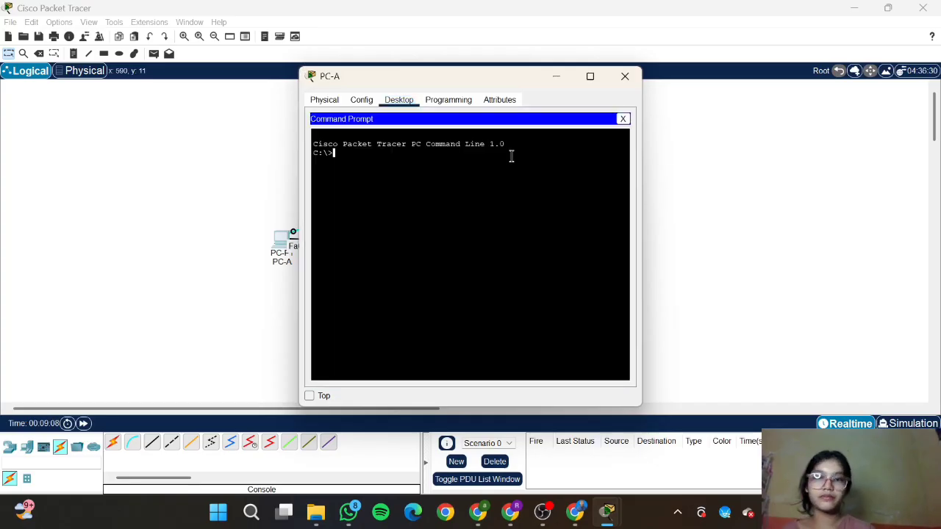
{"action": "type", "text": "PING"}
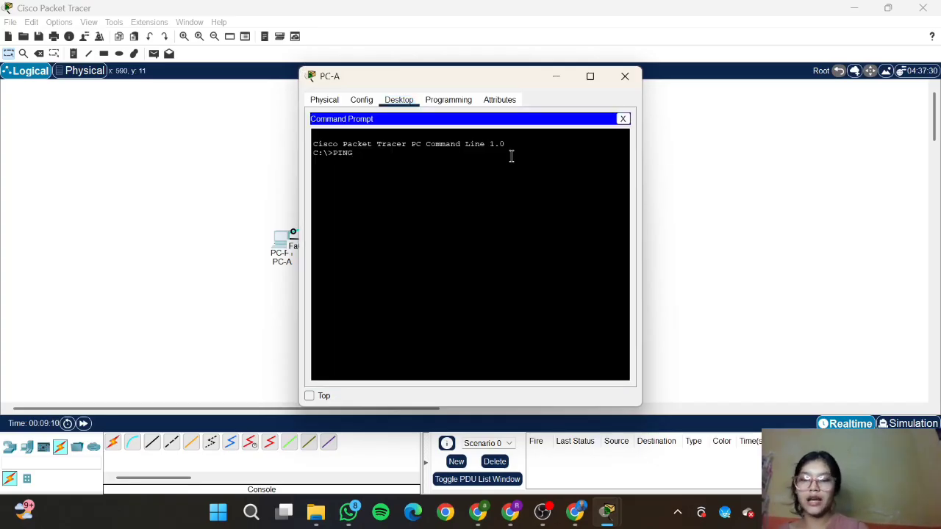
{"action": "type", "text": " 192.1"}
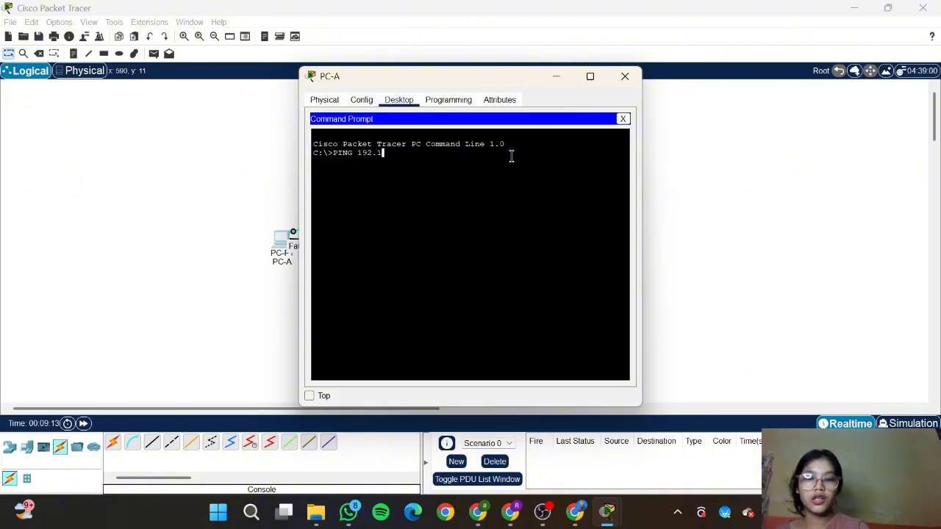
{"action": "type", "text": "68"}
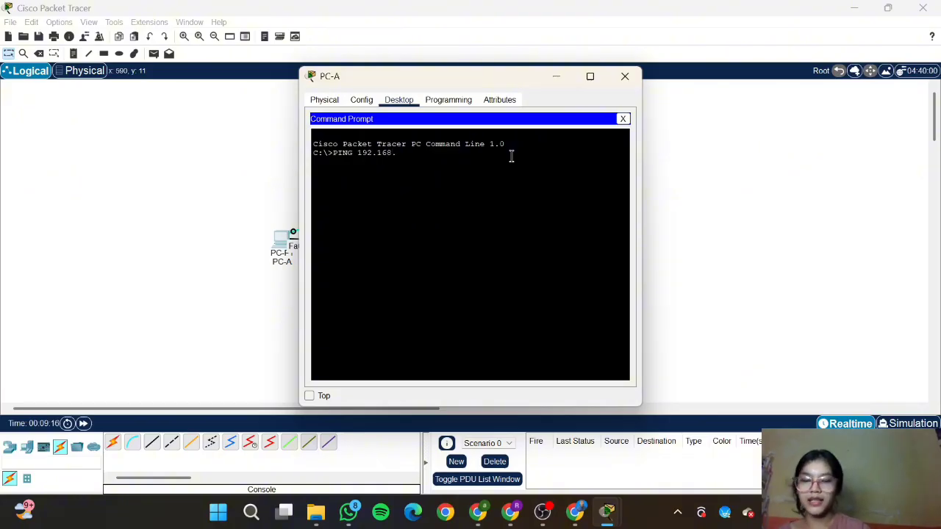
{"action": "type", "text": ".0.3"}
{"action": "key", "text": "Return"}
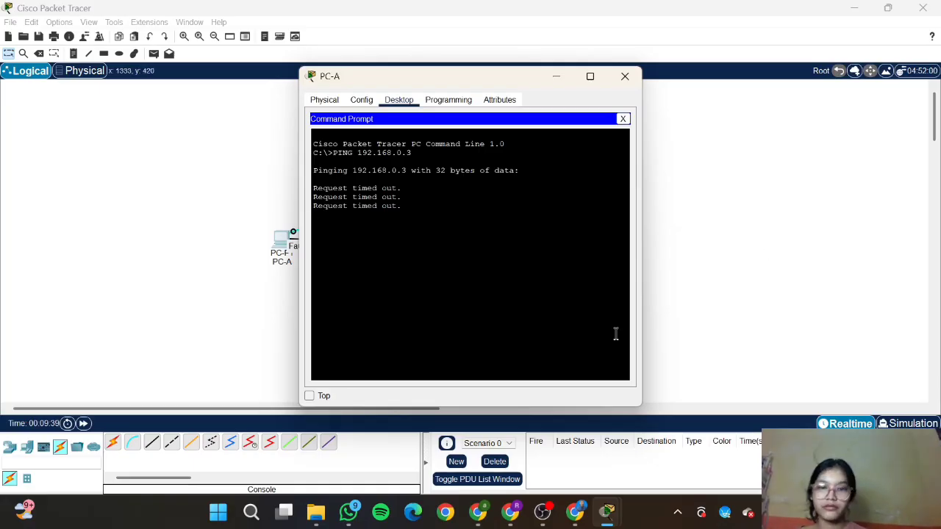
Step: Scroll the lab PDF to Langkah 2 items 7–12, ending with saving the startup configuration
{"action": "left_click", "coordinate": [576, 514]}
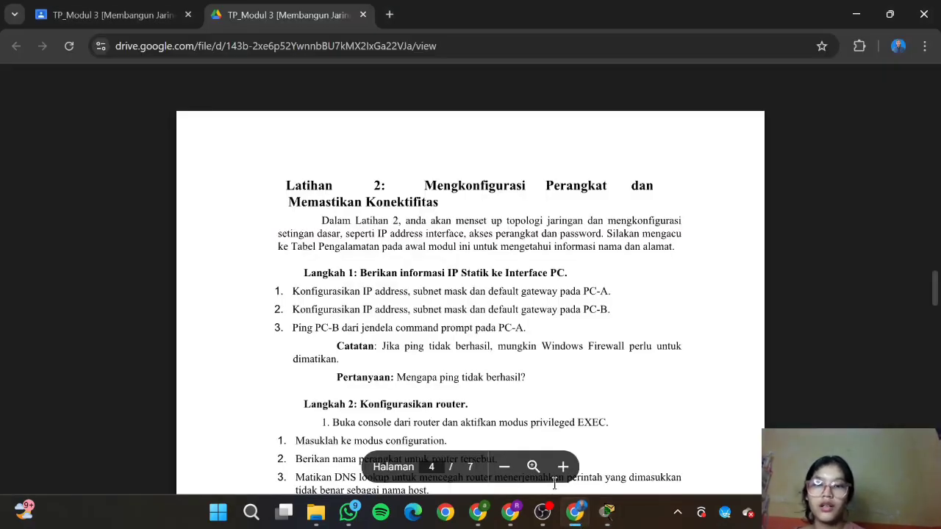
{"action": "scroll", "coordinate": [534, 352], "scroll_direction": "down", "scroll_amount": 2}
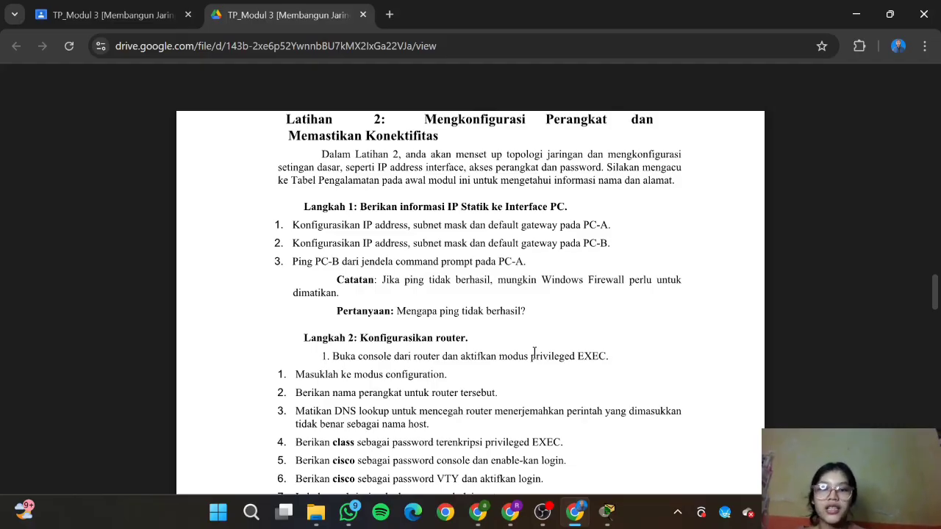
{"action": "scroll", "coordinate": [534, 352], "scroll_direction": "down", "scroll_amount": 2}
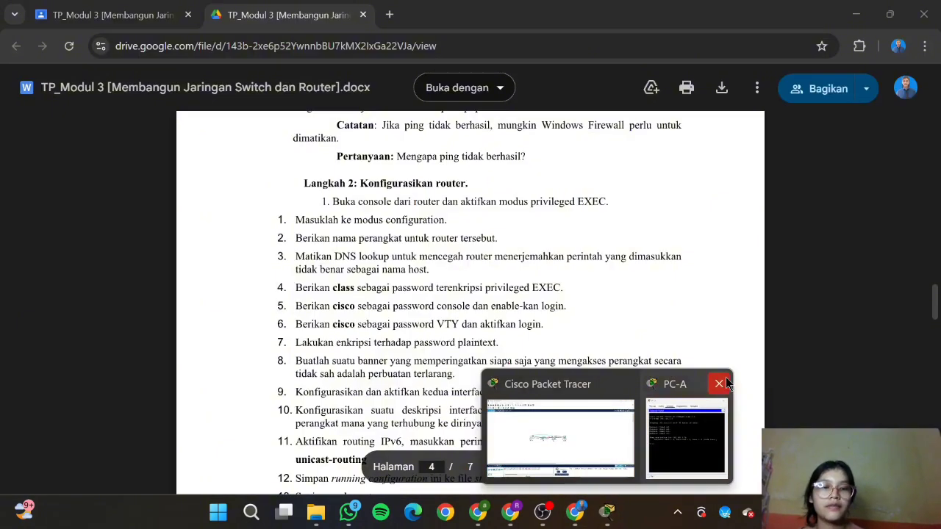
{"action": "left_click", "coordinate": [720, 384]}
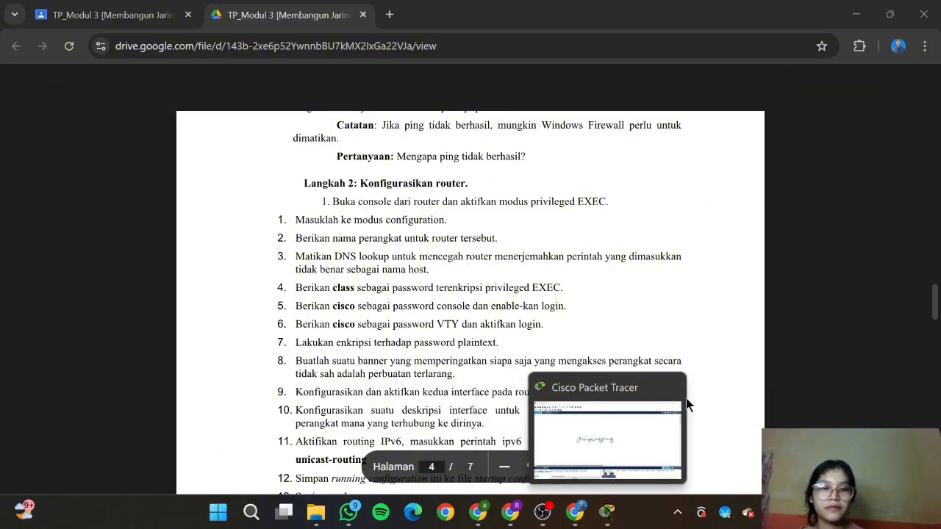
{"action": "left_click", "coordinate": [651, 426]}
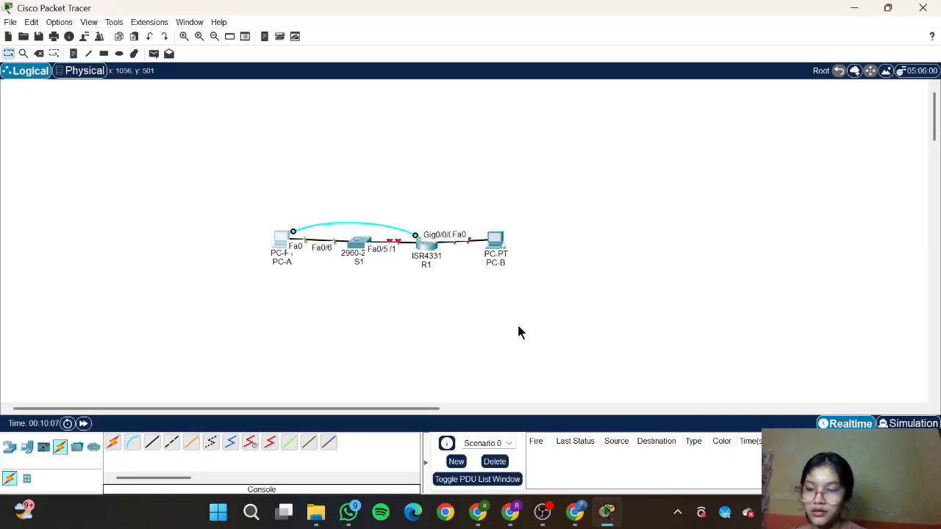
{"action": "left_click", "coordinate": [427, 245]}
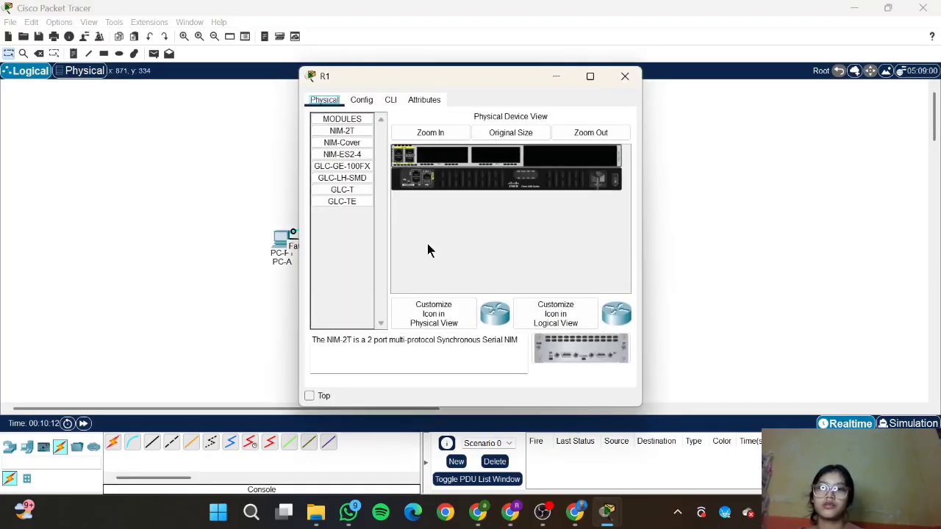
{"action": "left_click", "coordinate": [395, 103]}
{"action": "scroll", "coordinate": [395, 102], "scroll_direction": "up", "scroll_amount": 1}
{"action": "scroll", "coordinate": [396, 102], "scroll_direction": "down", "scroll_amount": 2}
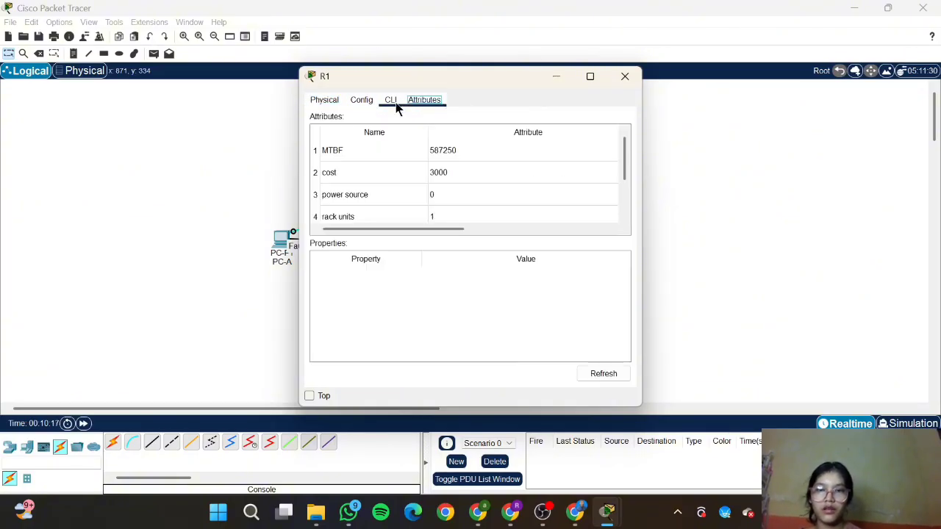
{"action": "left_click", "coordinate": [394, 102]}
{"action": "key", "text": "Return"}
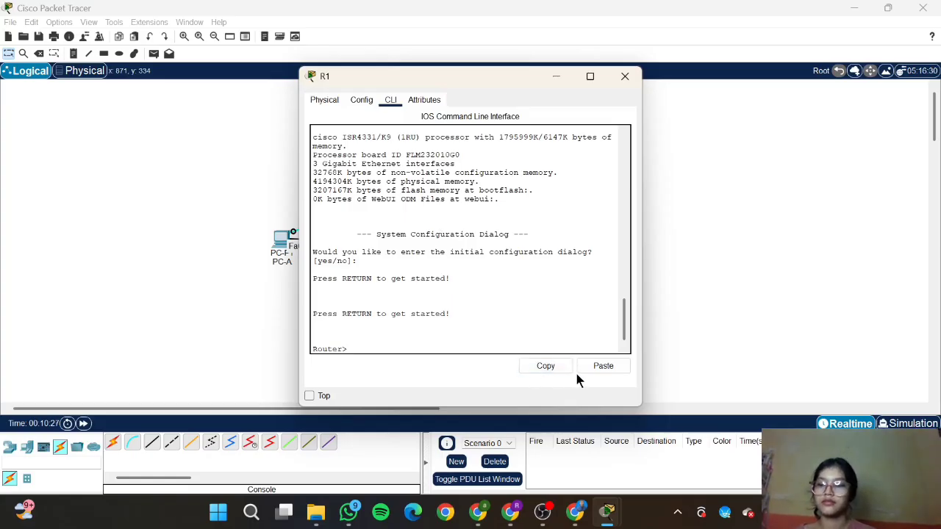
{"action": "left_click", "coordinate": [625, 76]}
{"action": "left_click", "coordinate": [577, 515]}
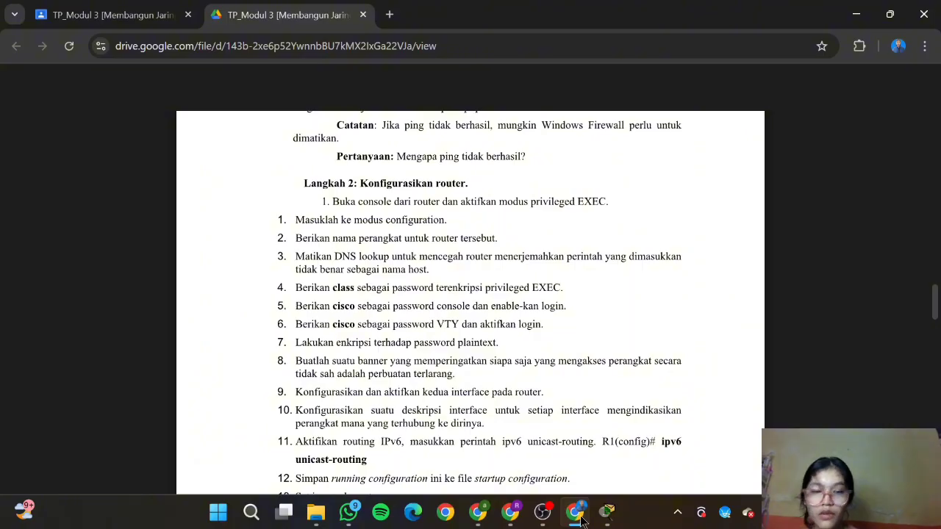
Step: Connect to the router from PC-A's Terminal and enter global configuration mode with 'en' and 'config t'
{"action": "left_click", "coordinate": [607, 512]}
{"action": "left_click", "coordinate": [272, 235]}
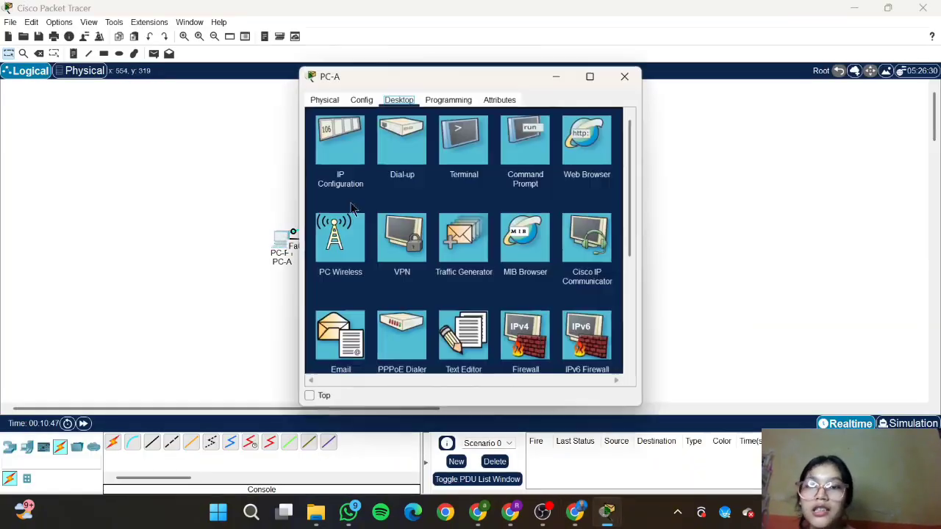
{"action": "left_click", "coordinate": [480, 147]}
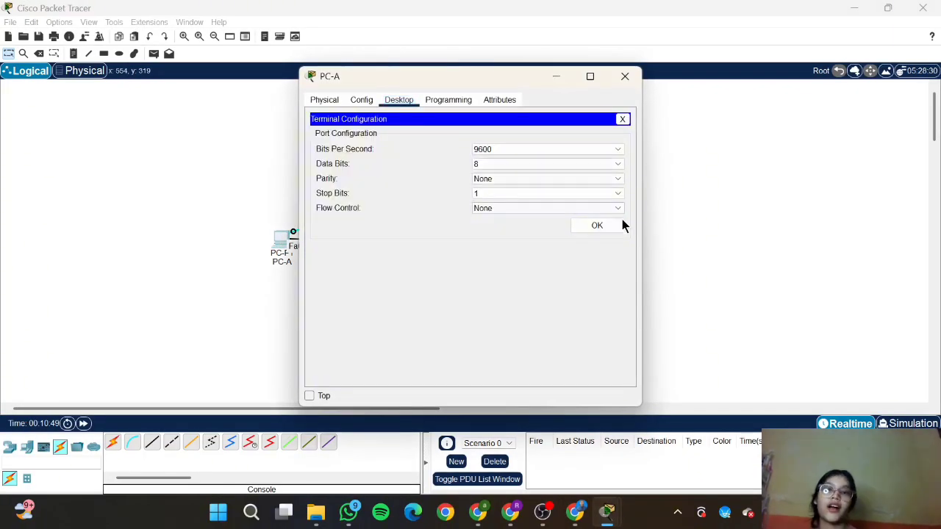
{"action": "left_click", "coordinate": [599, 227]}
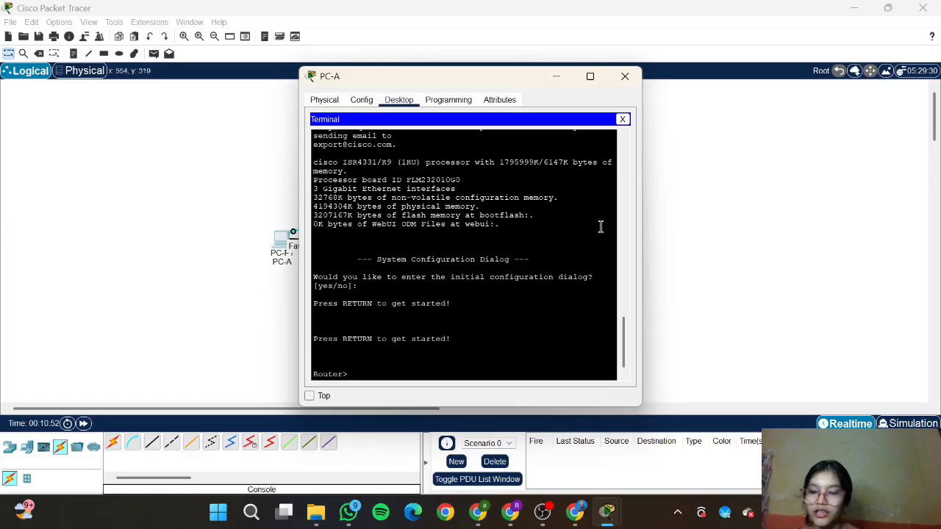
{"action": "type", "text": "EN"}
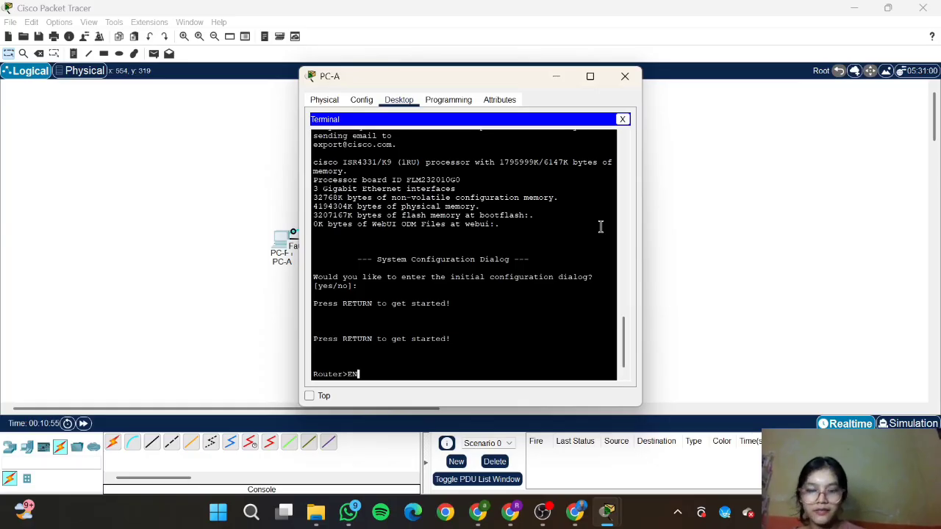
{"action": "key", "text": "BackSpace"}
{"action": "key", "text": "BackSpace"}
{"action": "key", "text": "Caps_Lock"}
{"action": "type", "text": "en"}
{"action": "key", "text": "Return"}
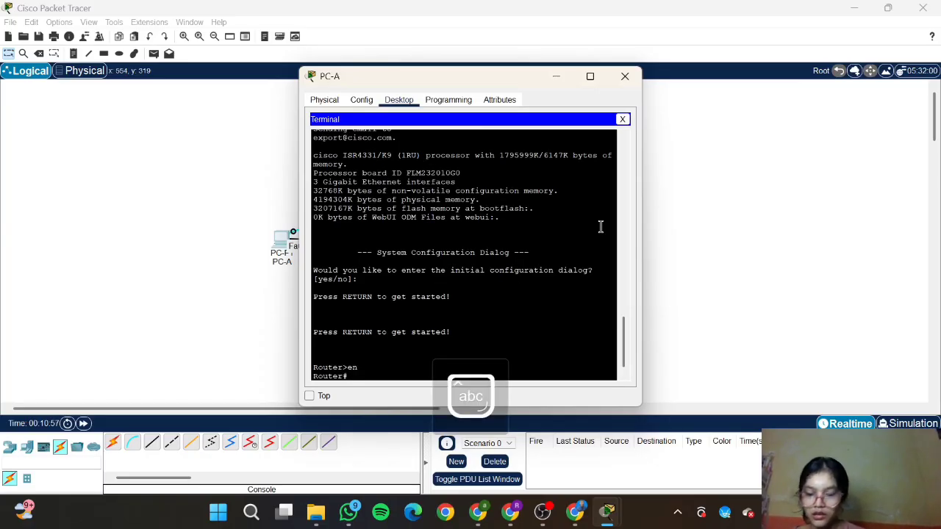
{"action": "type", "text": "config t"}
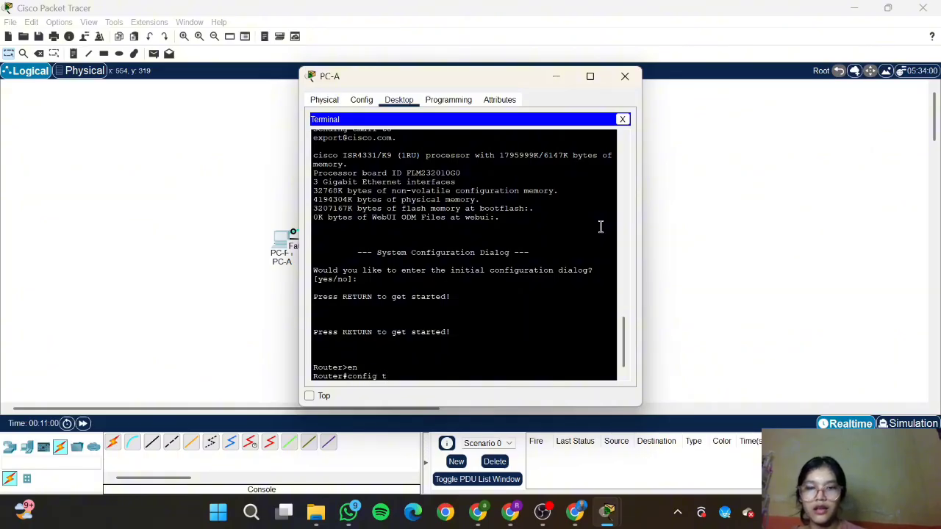
{"action": "key", "text": "Return"}
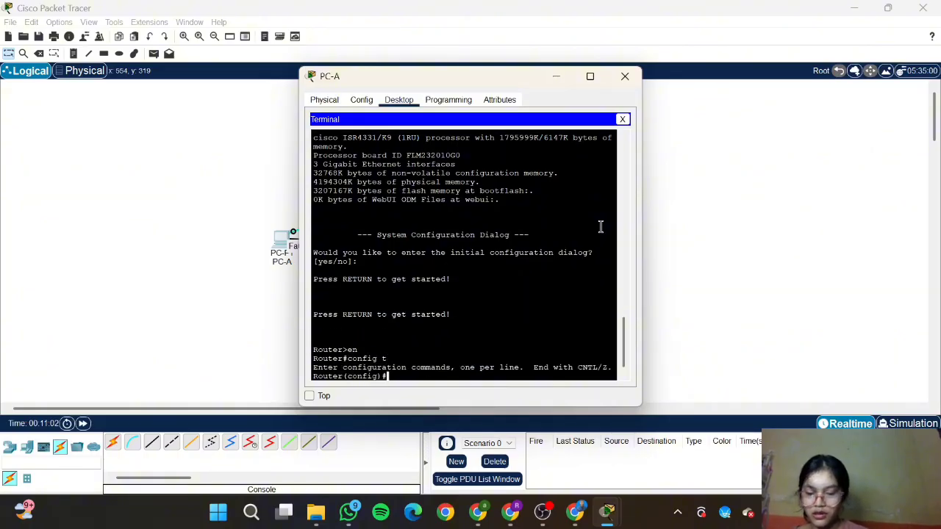
Step: Check the lab steps and attempt to name the router R1, mistyping the command as 'hotname'
{"action": "left_click", "coordinate": [575, 512]}
{"action": "scroll", "coordinate": [440, 312], "scroll_direction": "down", "scroll_amount": 1}
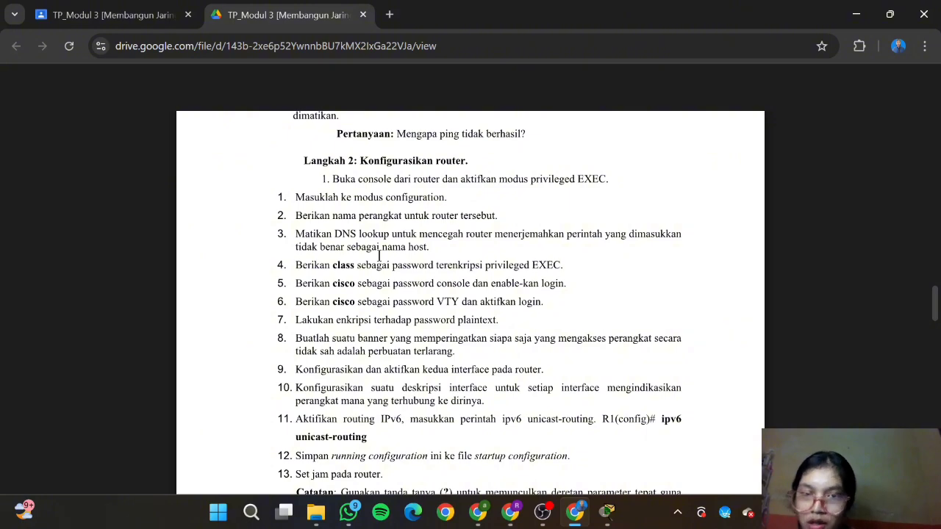
{"action": "scroll", "coordinate": [379, 255], "scroll_direction": "down", "scroll_amount": 1}
{"action": "mouse_move", "coordinate": [607, 512]}
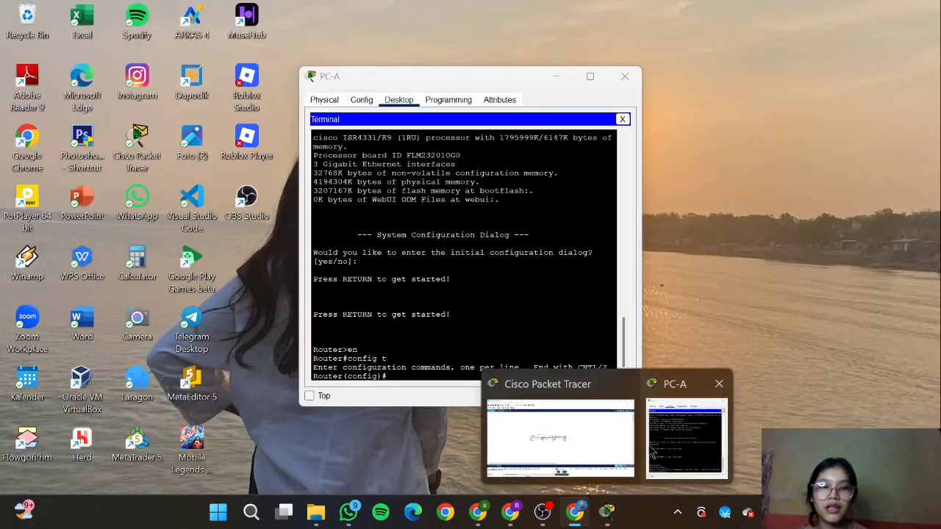
{"action": "left_click", "coordinate": [649, 452]}
{"action": "type", "text": "hot"}
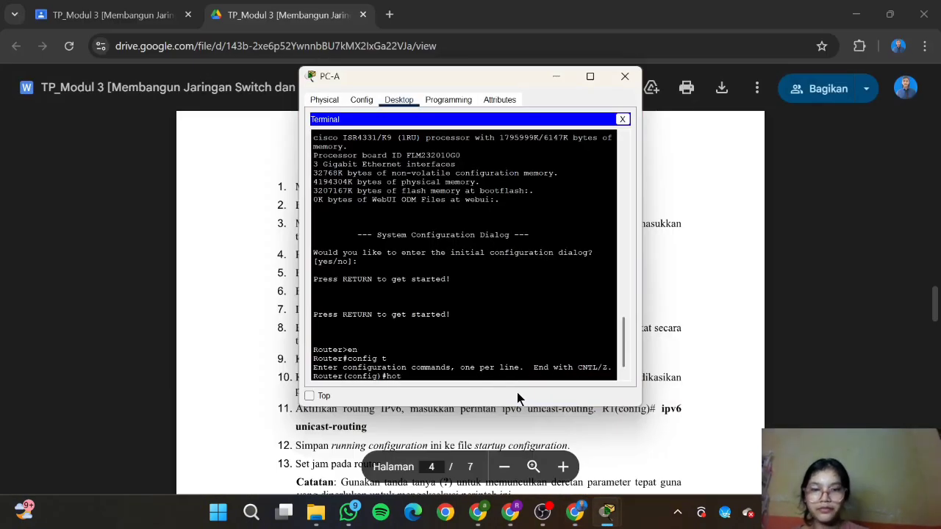
{"action": "type", "text": "na"}
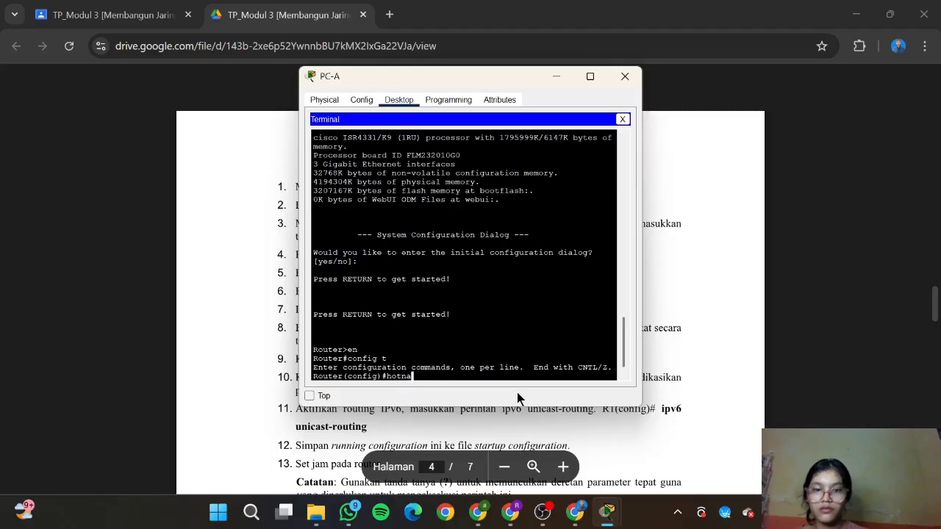
{"action": "type", "text": "me S1"}
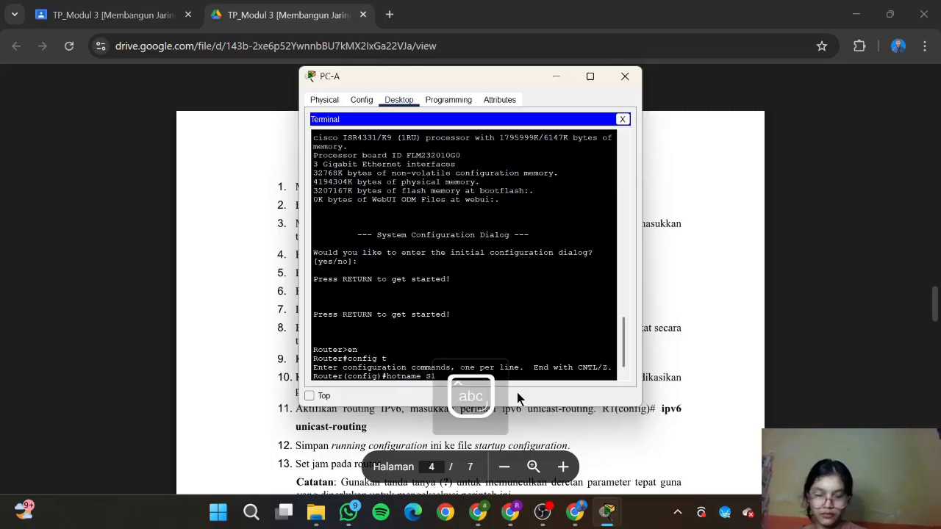
{"action": "key", "text": "BackSpace"}
{"action": "key", "text": "BackSpace"}
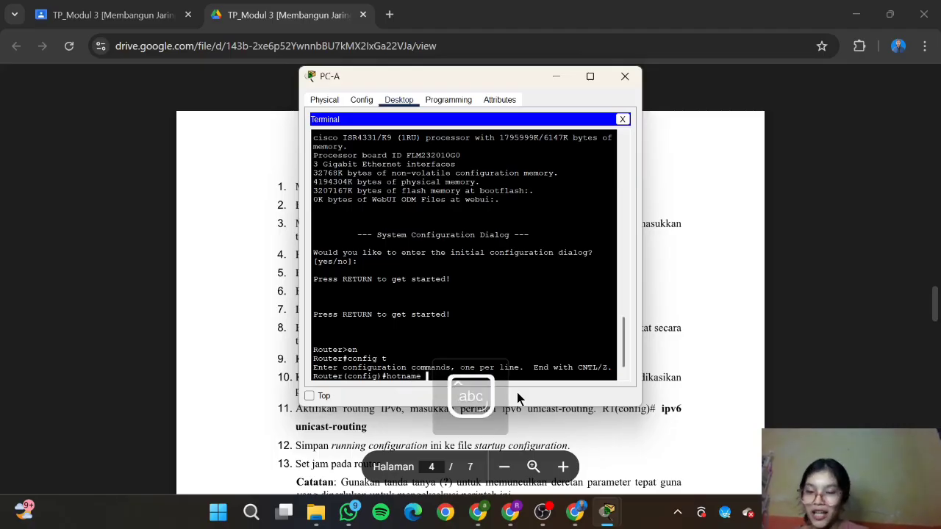
{"action": "key", "text": "Caps_Lock"}
{"action": "type", "text": "R1"}
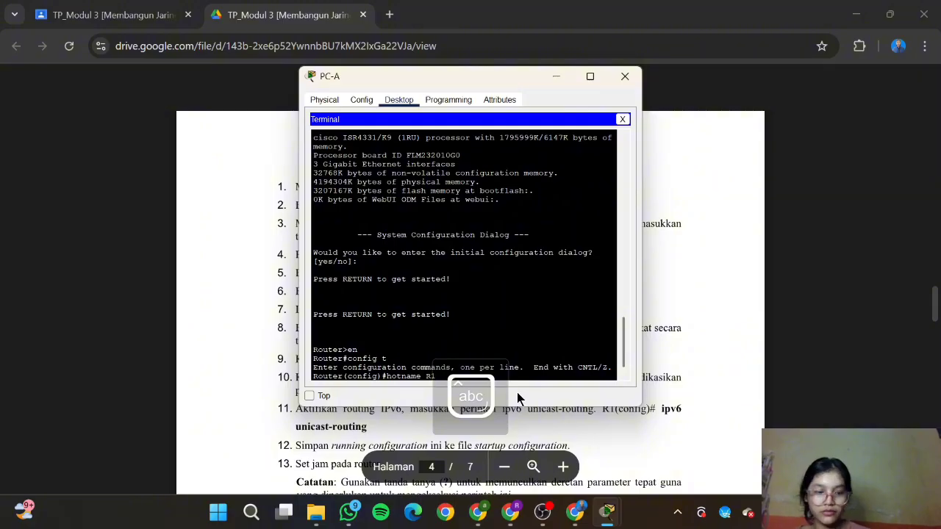
{"action": "key", "text": "Return"}
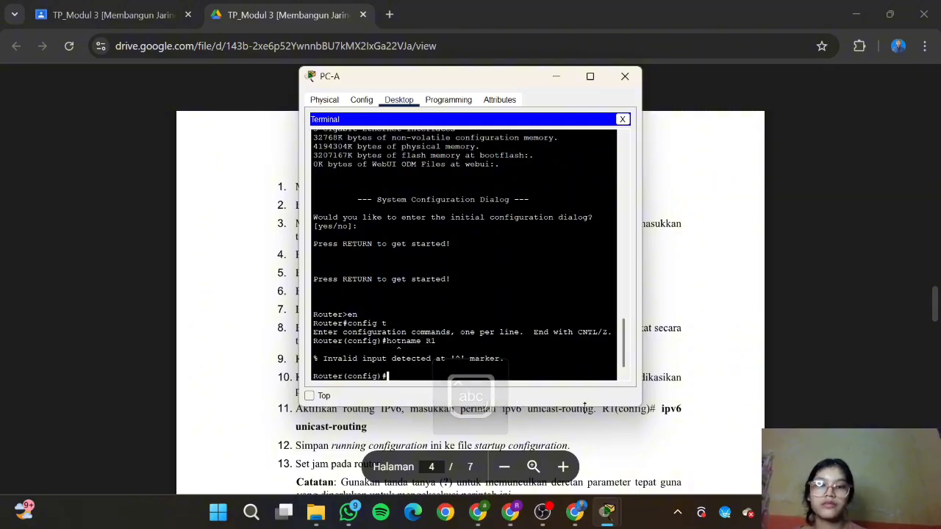
Step: Enter 'hostname R1' correctly so the prompt becomes R1(config)#
{"action": "left_click", "coordinate": [607, 512]}
{"action": "mouse_move", "coordinate": [607, 518]}
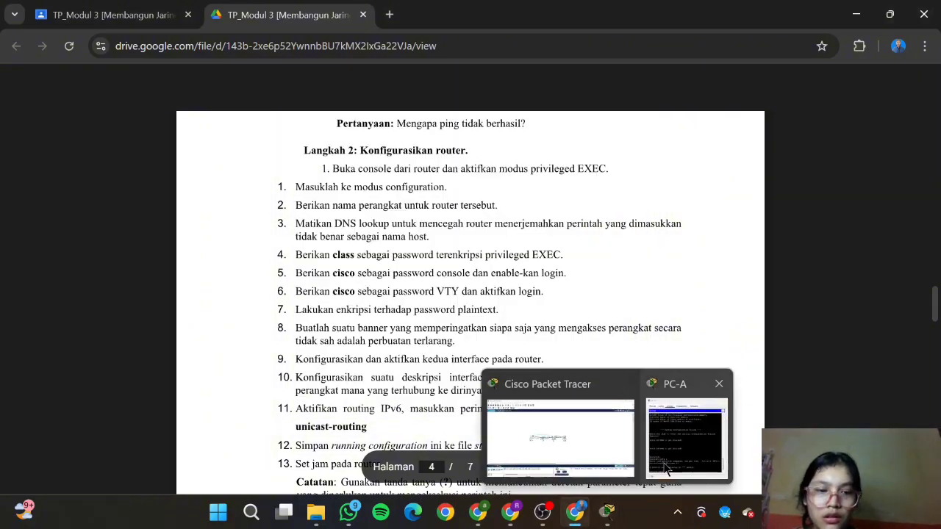
{"action": "mouse_move", "coordinate": [668, 470]}
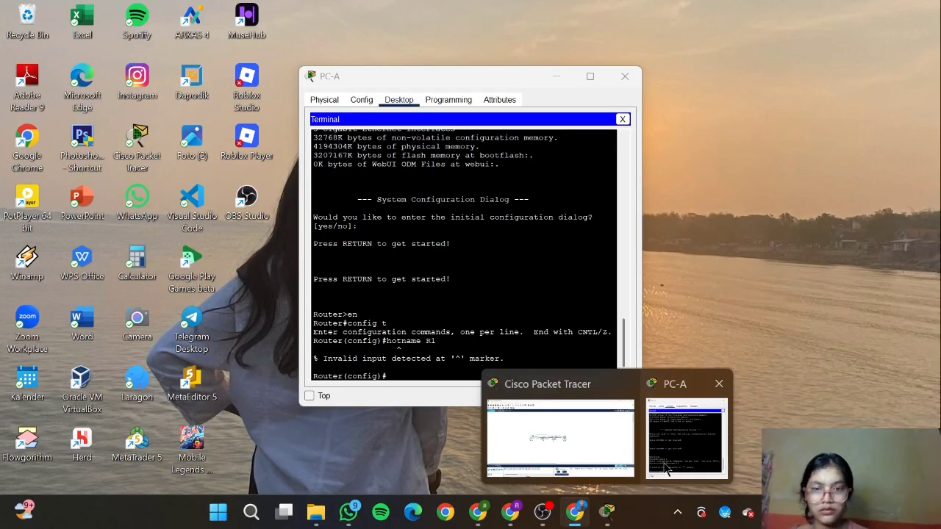
{"action": "left_click", "coordinate": [667, 470]}
{"action": "type", "text": "h"}
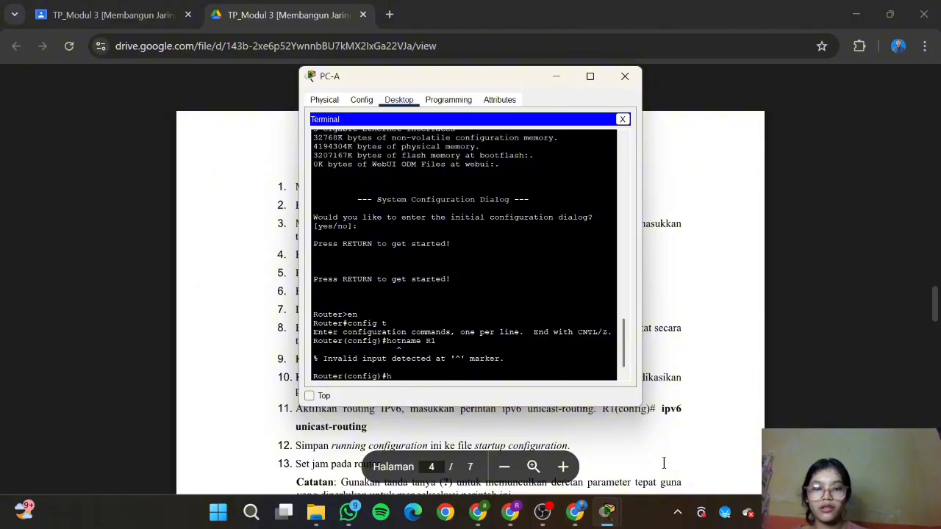
{"action": "type", "text": "osta"}
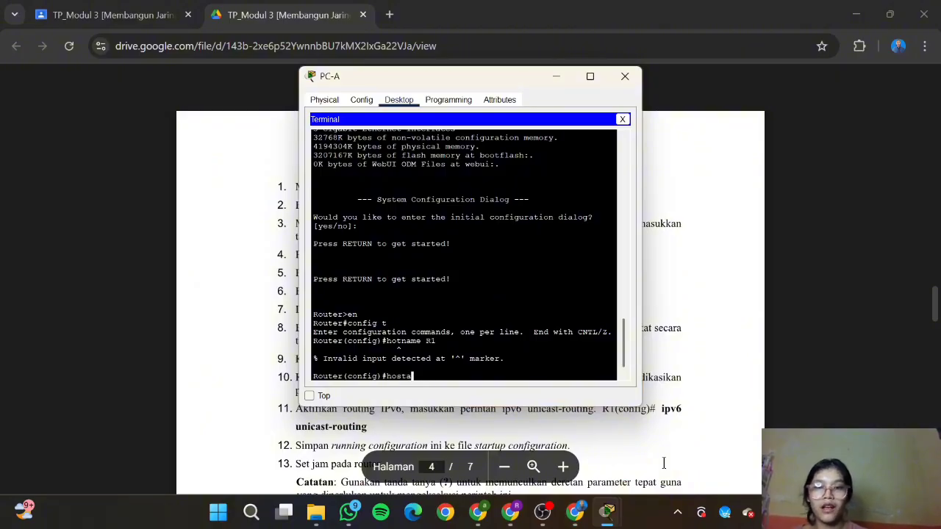
{"action": "key", "text": "BackSpace"}
{"action": "type", "text": "name R1"}
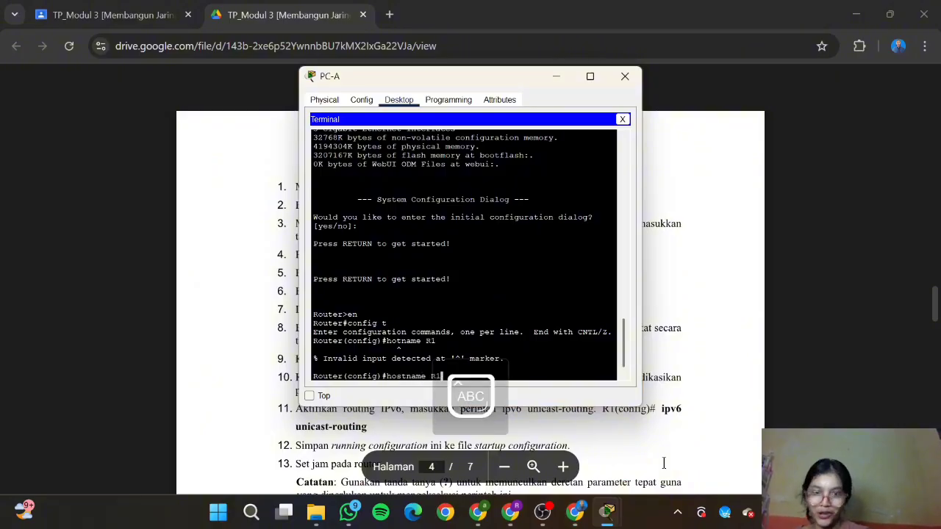
{"action": "key", "text": "Return"}
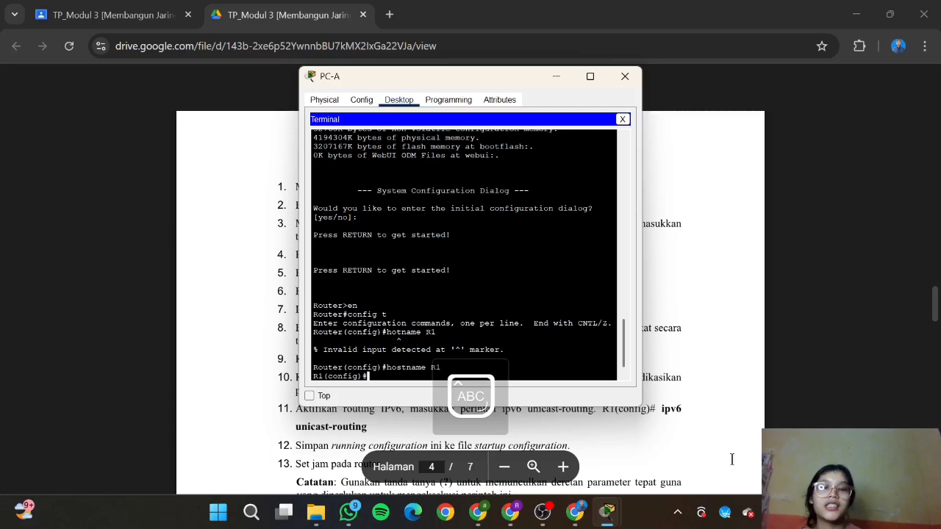
{"action": "left_click", "coordinate": [731, 460]}
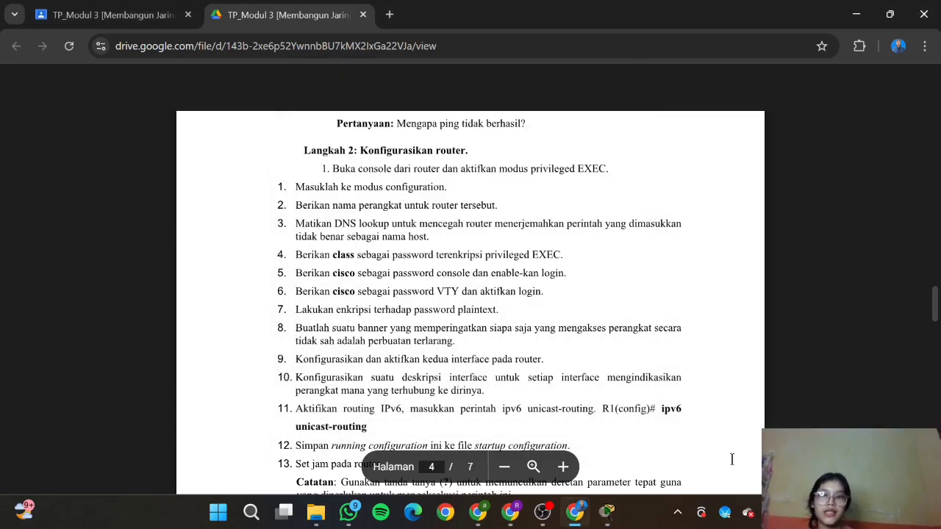
{"action": "left_click", "coordinate": [632, 460]}
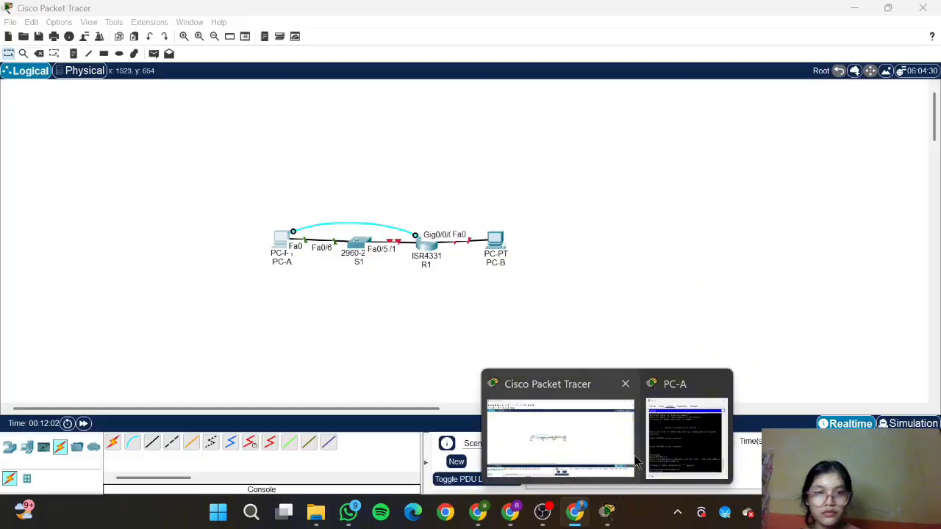
{"action": "left_click", "coordinate": [686, 437]}
{"action": "left_click", "coordinate": [650, 463]}
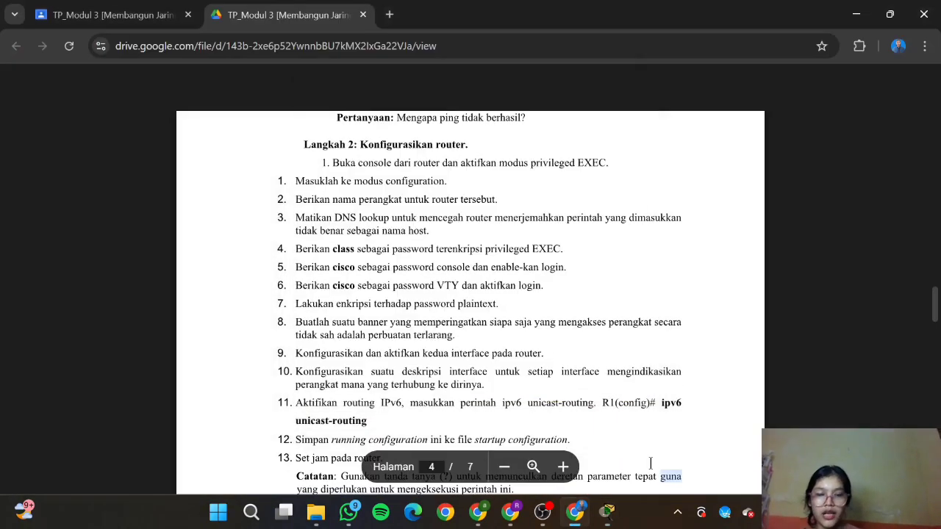
{"action": "mouse_move", "coordinate": [607, 512]}
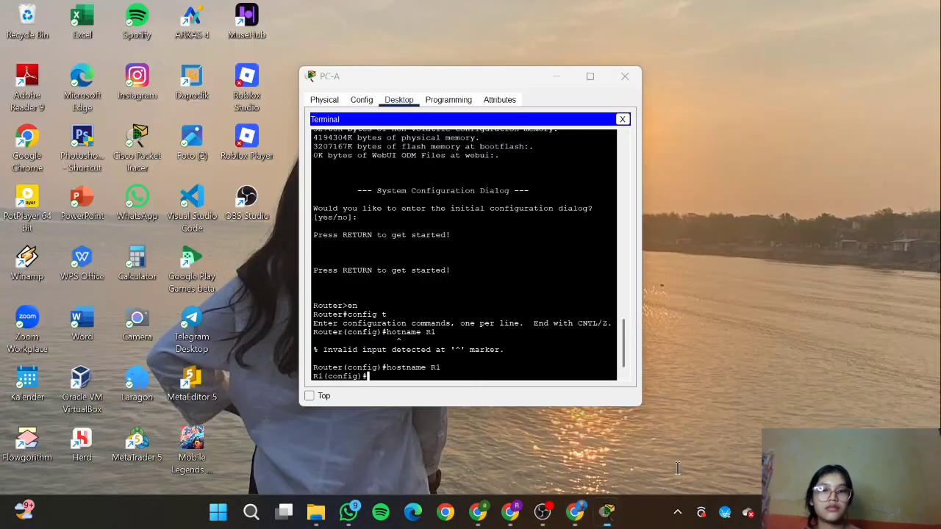
{"action": "left_click", "coordinate": [677, 467]}
Step: Enter 'int g0/0/0' and begin typing 'ipv6 address 2001' on R1's console
{"action": "type", "text": "INT"}
{"action": "key", "text": "Caps_Lock"}
{"action": "key", "text": "BackSpace"}
{"action": "key", "text": "BackSpace"}
{"action": "key", "text": "BackSpace"}
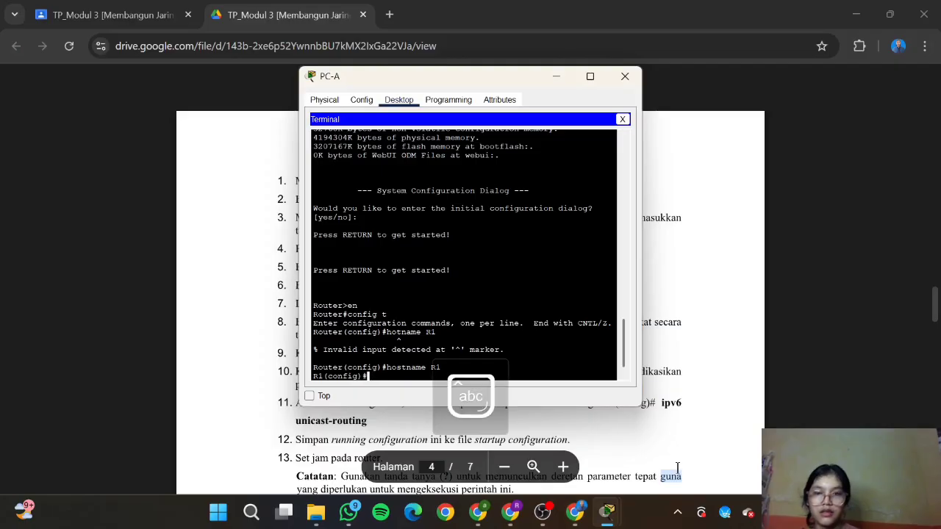
{"action": "type", "text": "int g"}
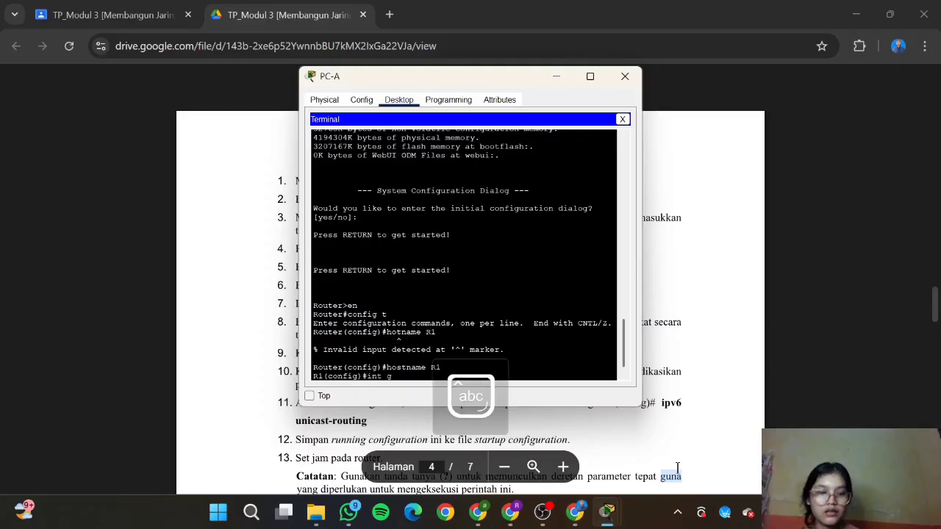
{"action": "type", "text": "0/0/"}
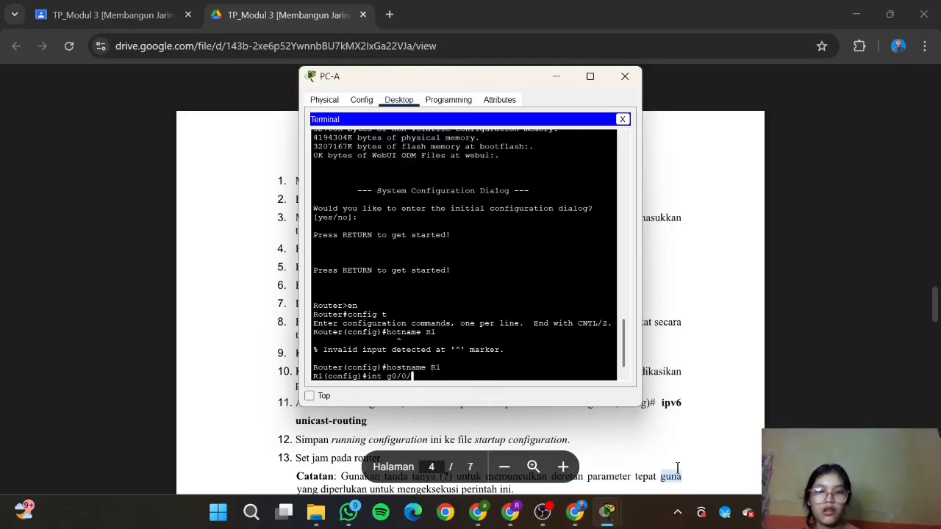
{"action": "type", "text": "0"}
{"action": "key", "text": "Return"}
{"action": "type", "text": "ipv6 addres"}
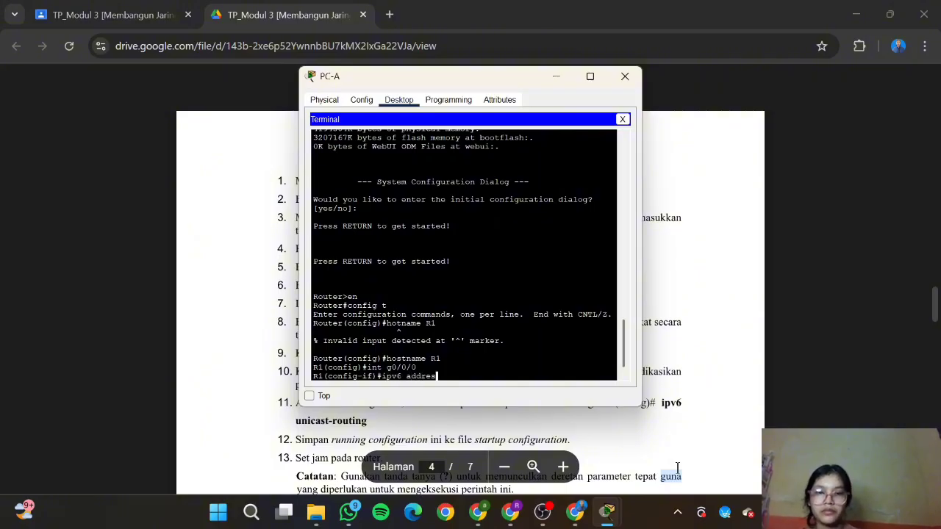
{"action": "type", "text": "s 2001"}
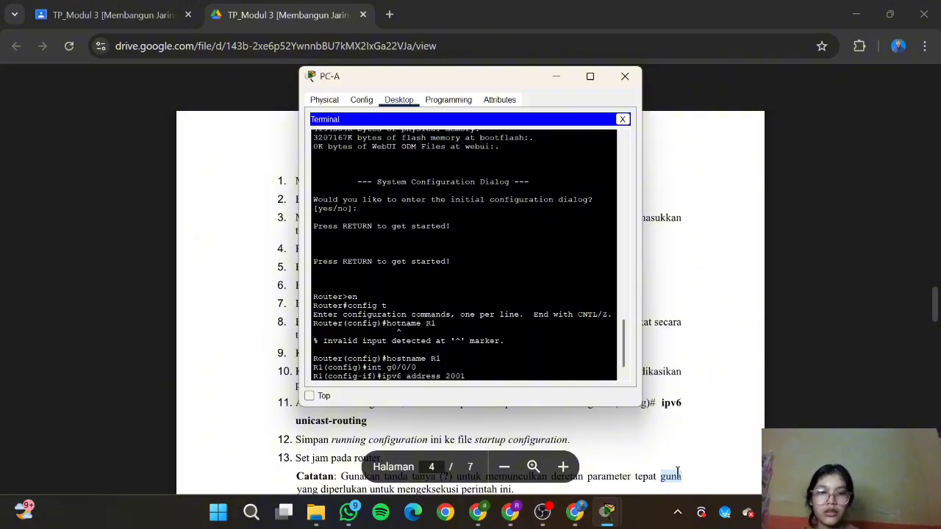
{"action": "left_click", "coordinate": [574, 507]}
Step: Copy R1's G0/0/0 address 2001:db8:acad::1/64 from the Tabel Pengalamatan, then return to PC-A's console
{"action": "scroll", "coordinate": [520, 268], "scroll_direction": "up", "scroll_amount": 15}
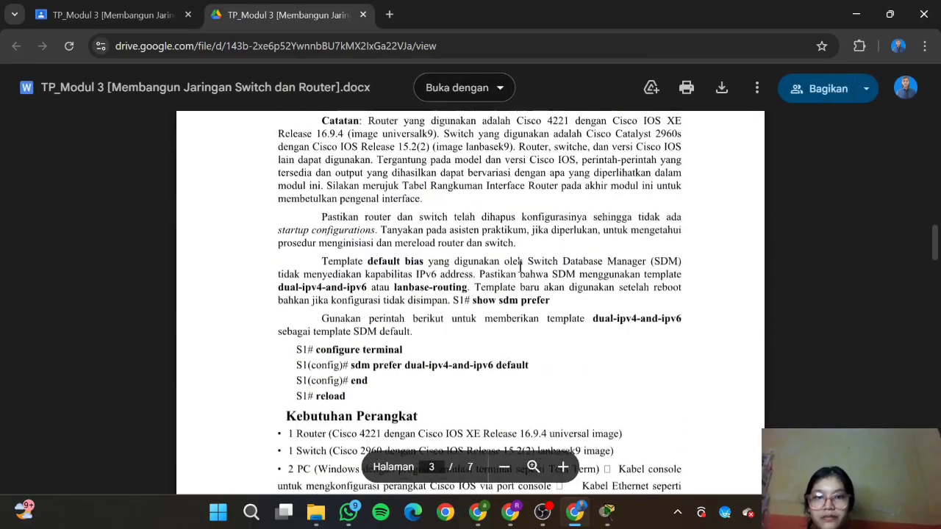
{"action": "scroll", "coordinate": [520, 268], "scroll_direction": "up", "scroll_amount": 5}
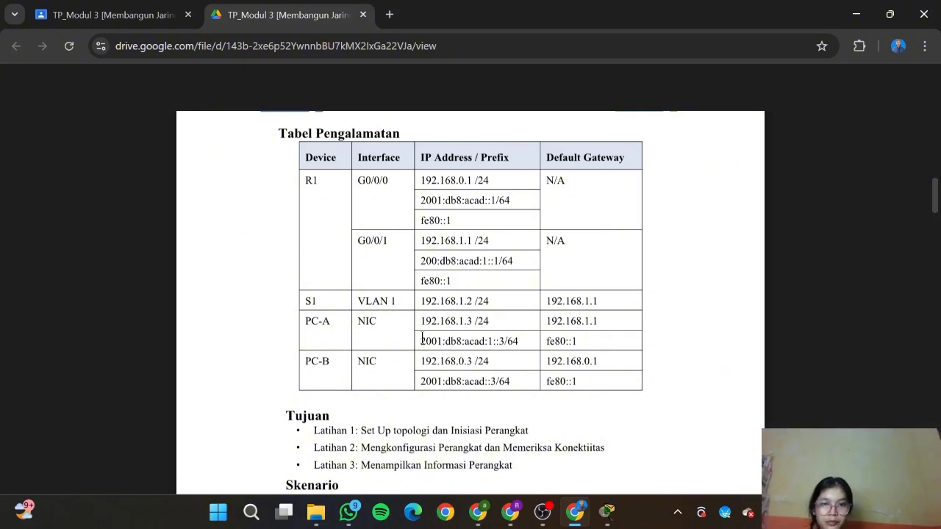
{"action": "left_click_drag", "start_coordinate": [420, 198], "coordinate": [488, 201]}
{"action": "key", "text": "ctrl+c"}
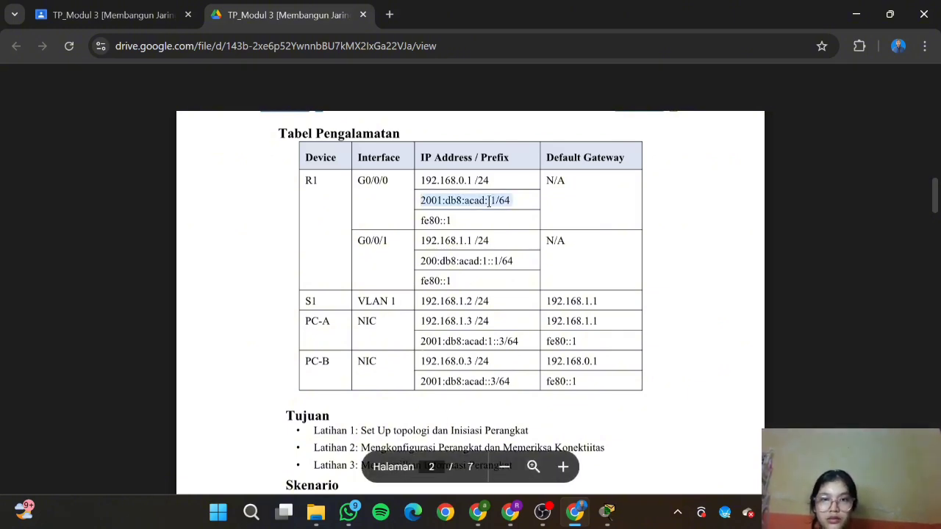
{"action": "mouse_move", "coordinate": [597, 519]}
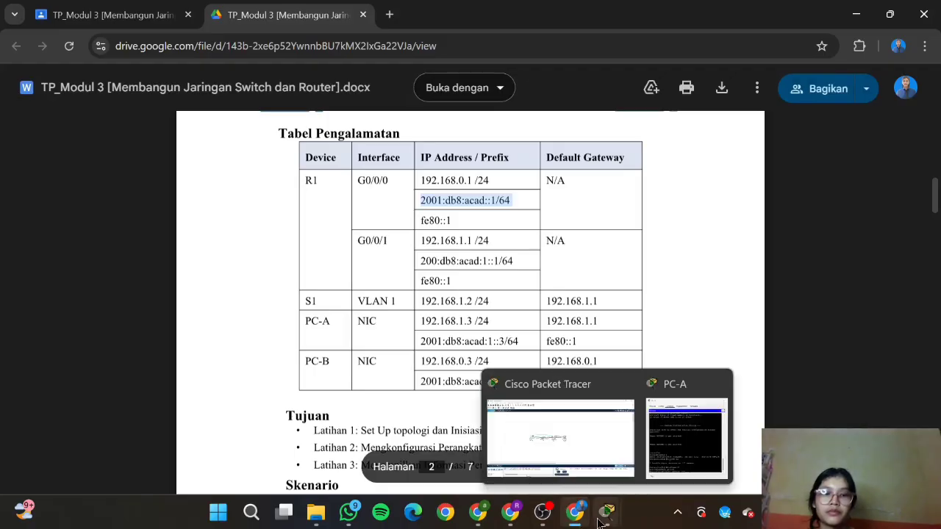
{"action": "left_click", "coordinate": [685, 439]}
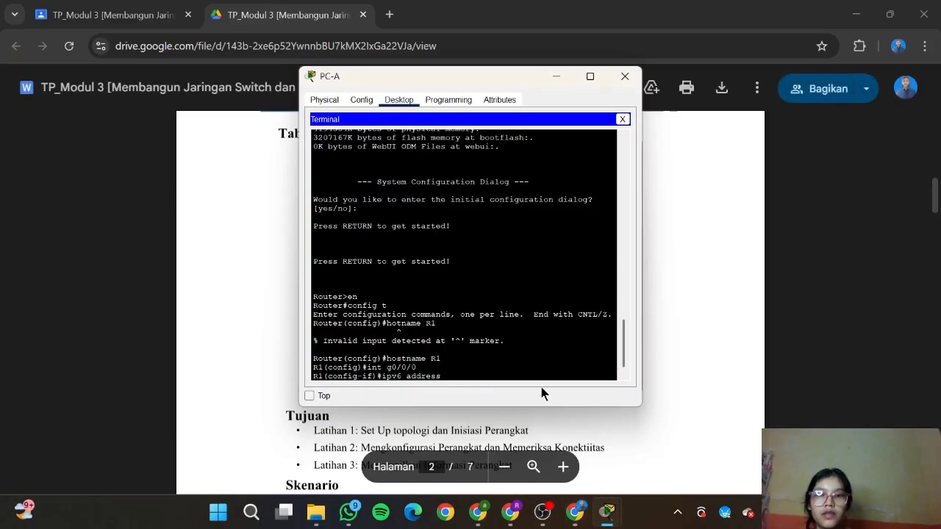
Step: Paste and apply the IPv6 address 2001:db8:acad::1/64 on G0/0/0
{"action": "right_click", "coordinate": [487, 373]}
{"action": "left_click", "coordinate": [511, 394]}
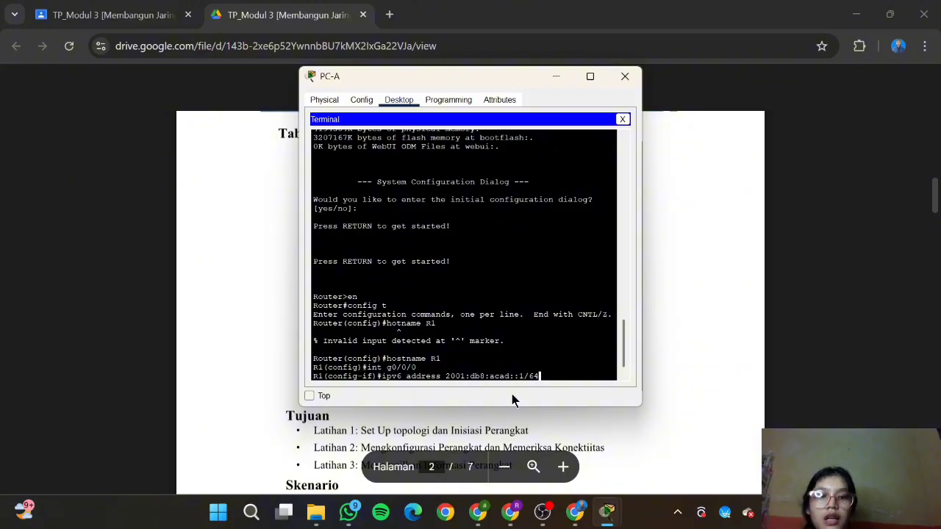
{"action": "key", "text": "Return"}
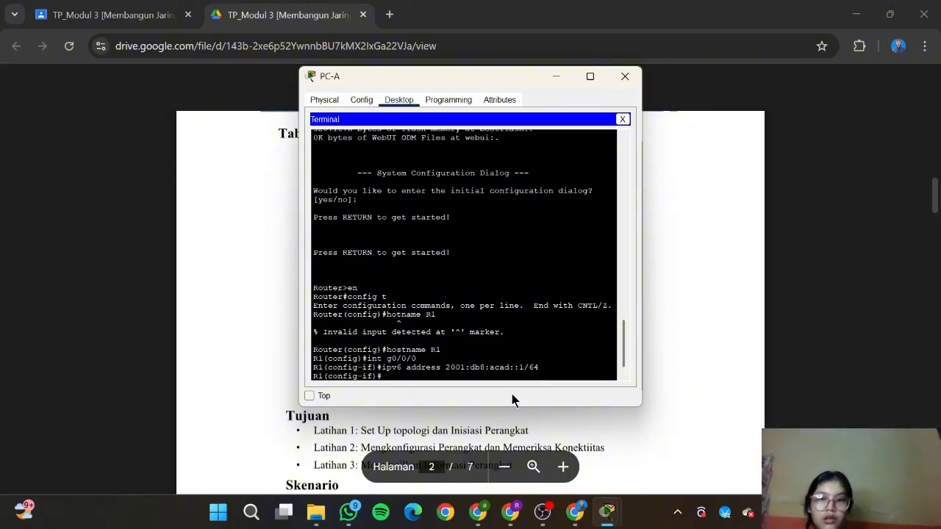
Step: Set G0/0/0's link-local address to fe80::1, copied from the addressing table
{"action": "type", "text": "i"}
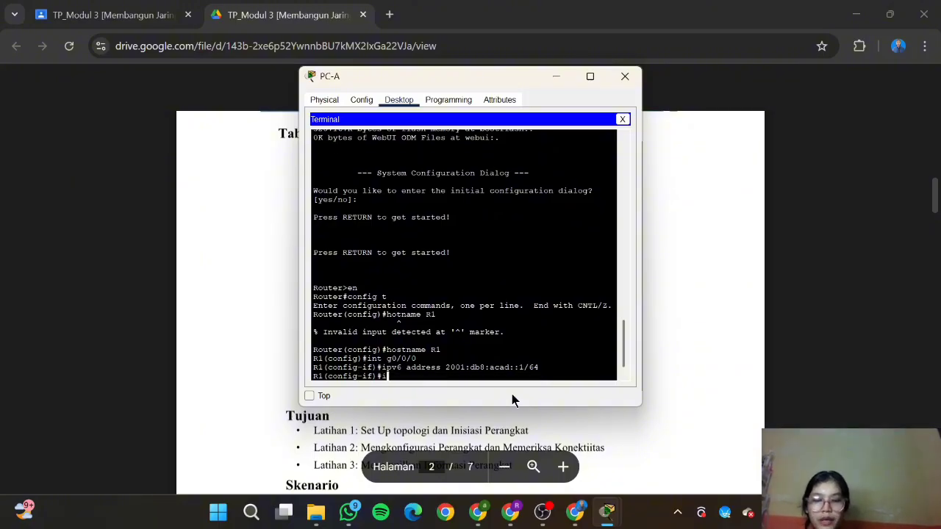
{"action": "type", "text": "pv6 address"}
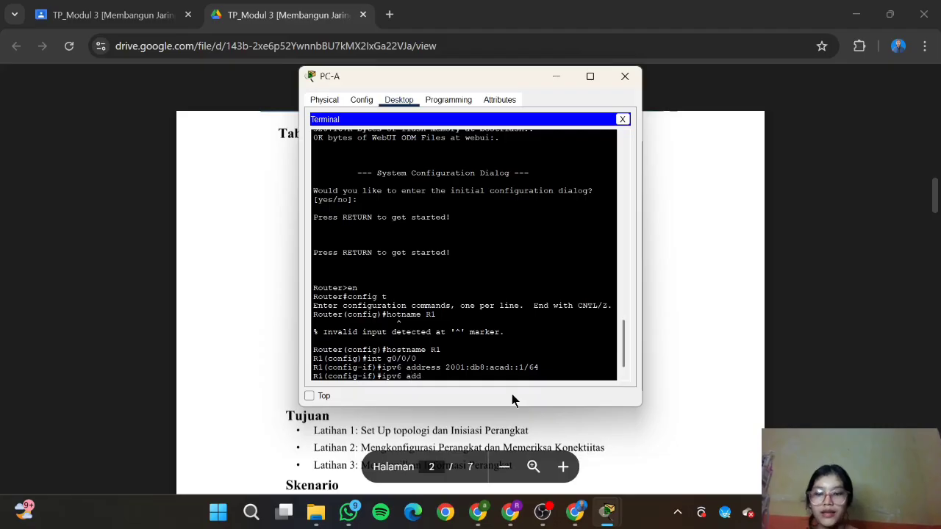
{"action": "left_click", "coordinate": [575, 512]}
{"action": "left_click_drag", "start_coordinate": [475, 229], "coordinate": [414, 219]}
{"action": "right_click", "coordinate": [414, 220]}
{"action": "left_click", "coordinate": [433, 237]}
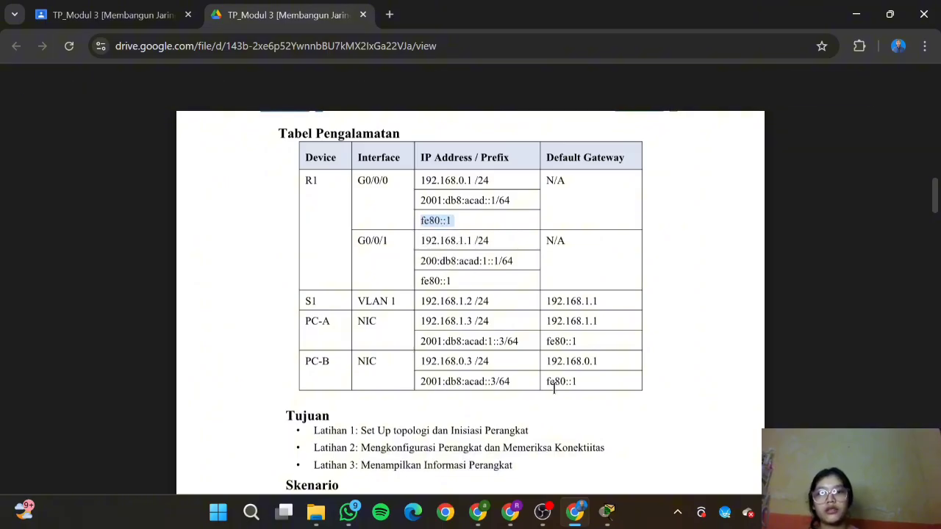
{"action": "mouse_move", "coordinate": [607, 512]}
{"action": "left_click", "coordinate": [663, 474]}
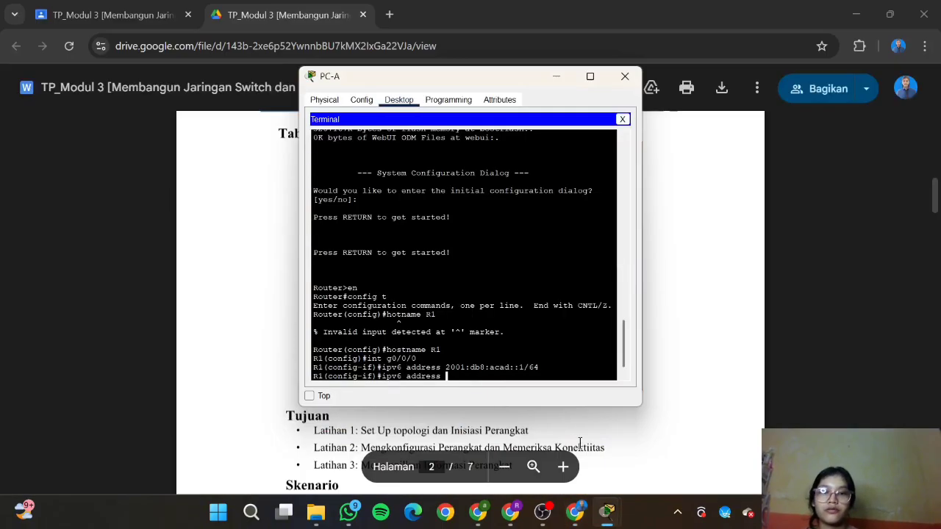
{"action": "right_click", "coordinate": [471, 374]}
{"action": "left_click", "coordinate": [481, 404]}
{"action": "type", "text": "lin"}
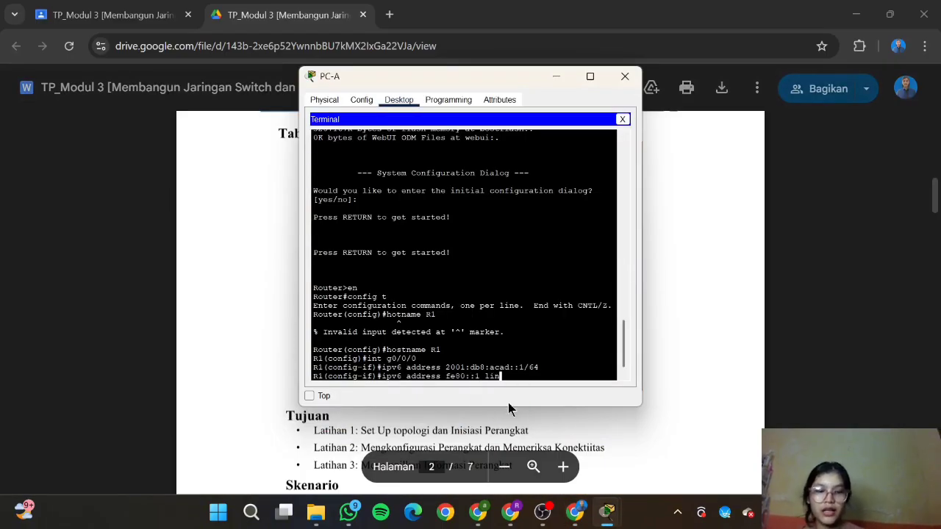
{"action": "type", "text": "k-local"}
{"action": "key", "text": "Return"}
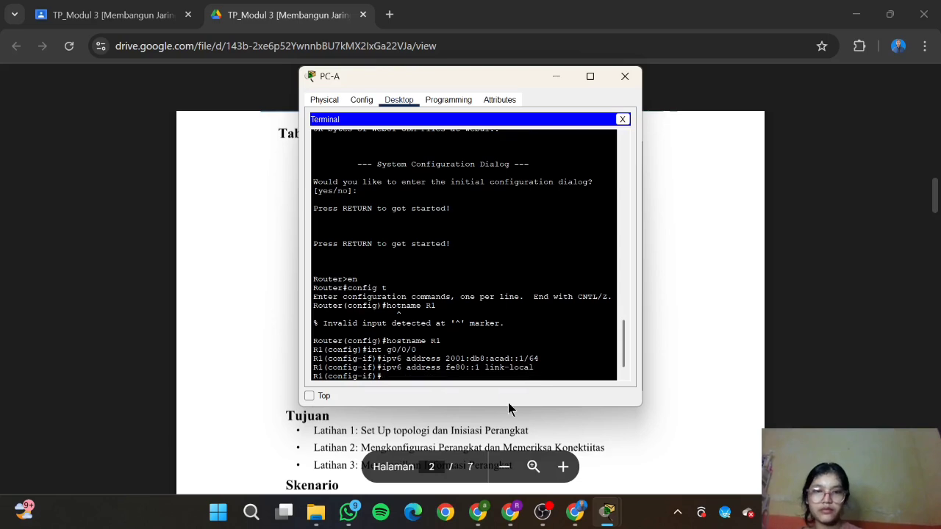
Step: Enable IPv6 on G0/0/0, then enter interface G0/0/1 configuration
{"action": "type", "text": "ipv"}
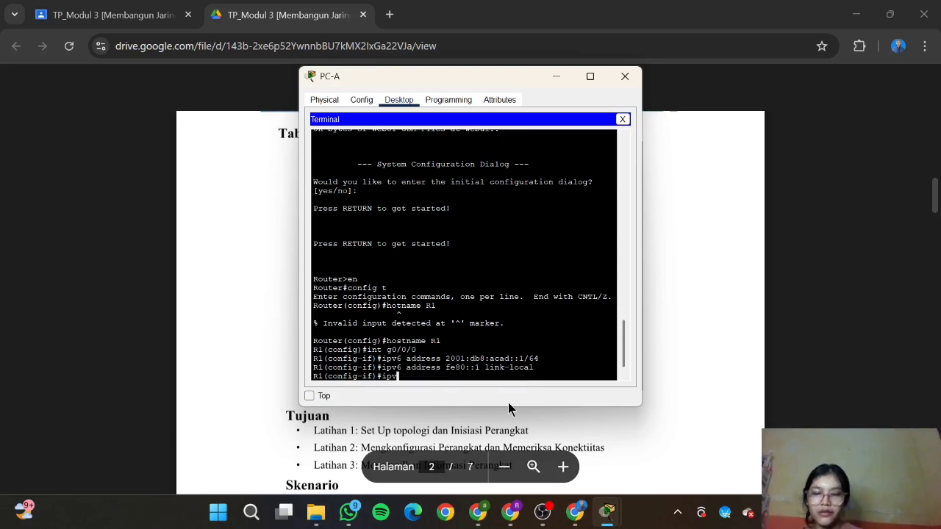
{"action": "type", "text": "6 enable"}
{"action": "key", "text": "Return"}
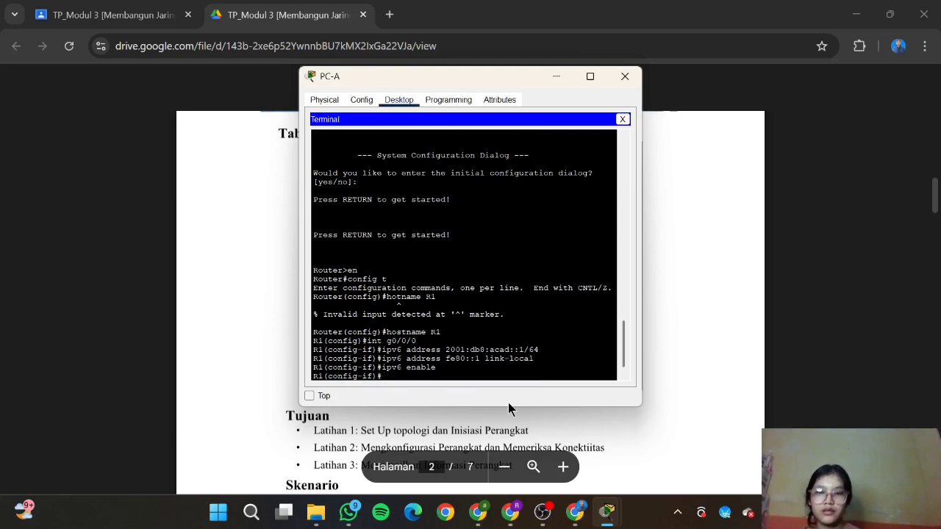
{"action": "type", "text": "int"}
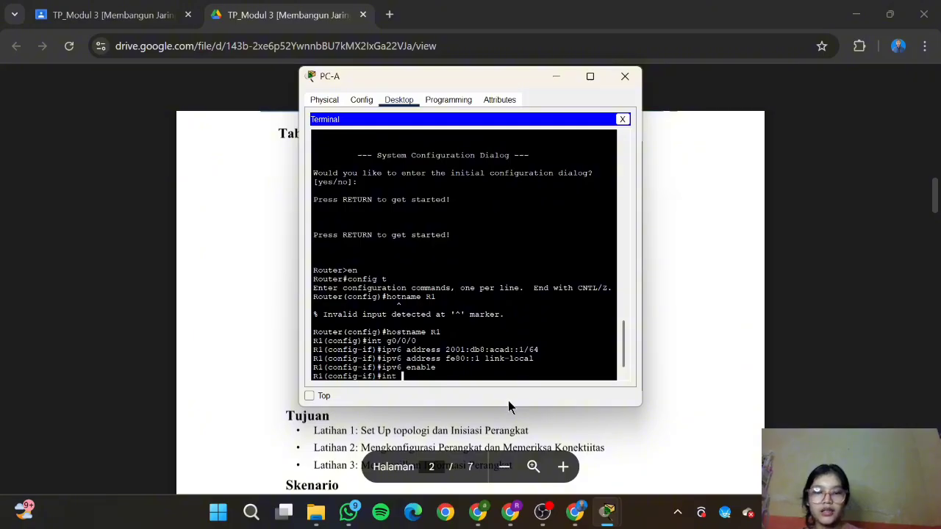
{"action": "type", "text": " g0/0/"}
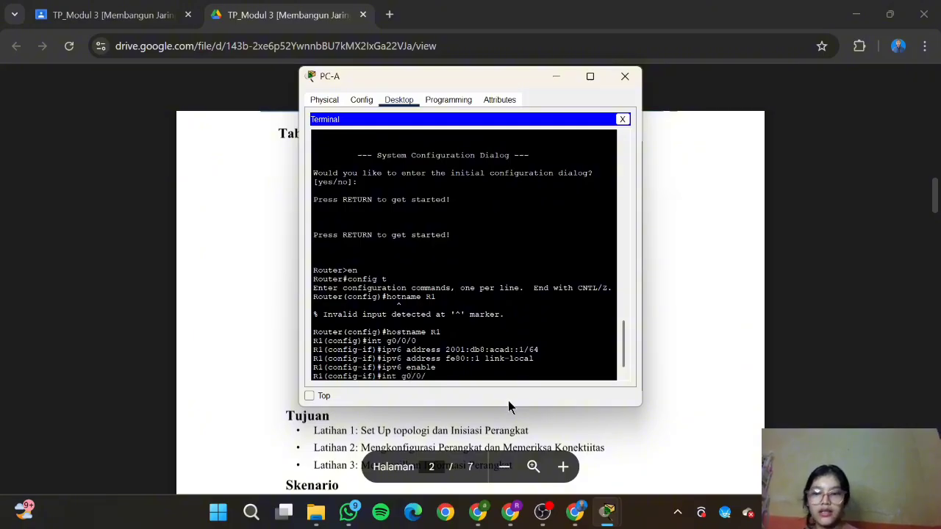
{"action": "type", "text": "1"}
{"action": "key", "text": "Return"}
{"action": "type", "text": "ig-if)#i"}
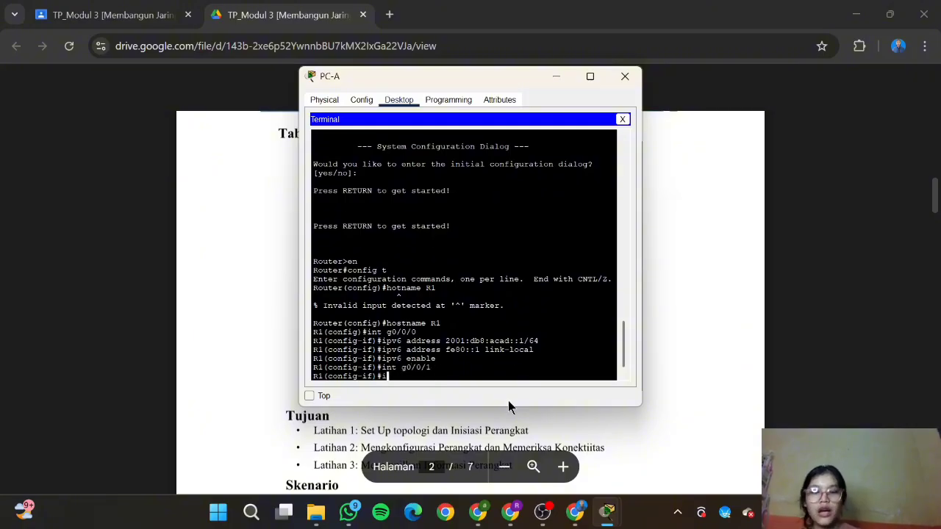
{"action": "type", "text": "pv6 address"}
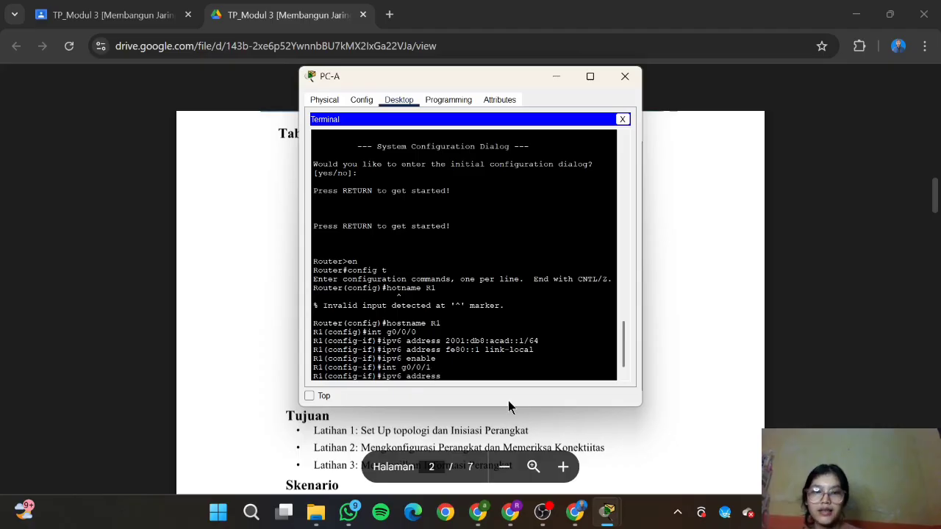
Step: Copy 200:db8:acad:1::1/64 from the addressing table and apply it to G0/0/1
{"action": "left_click", "coordinate": [575, 512]}
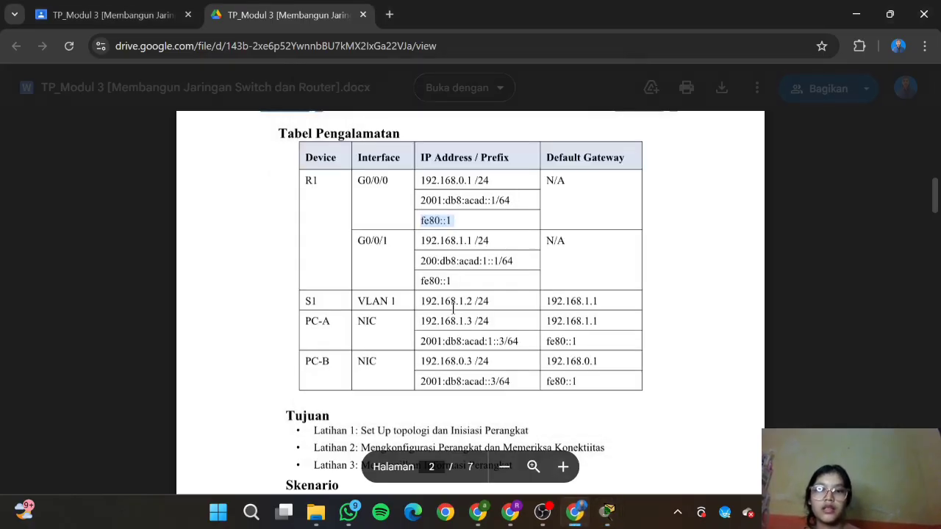
{"action": "left_click_drag", "start_coordinate": [419, 261], "coordinate": [532, 262]}
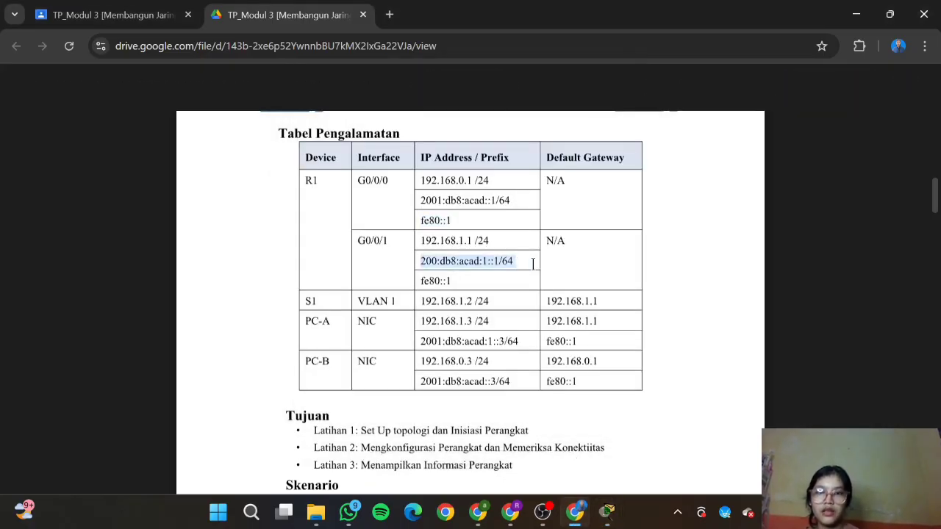
{"action": "mouse_move", "coordinate": [607, 512]}
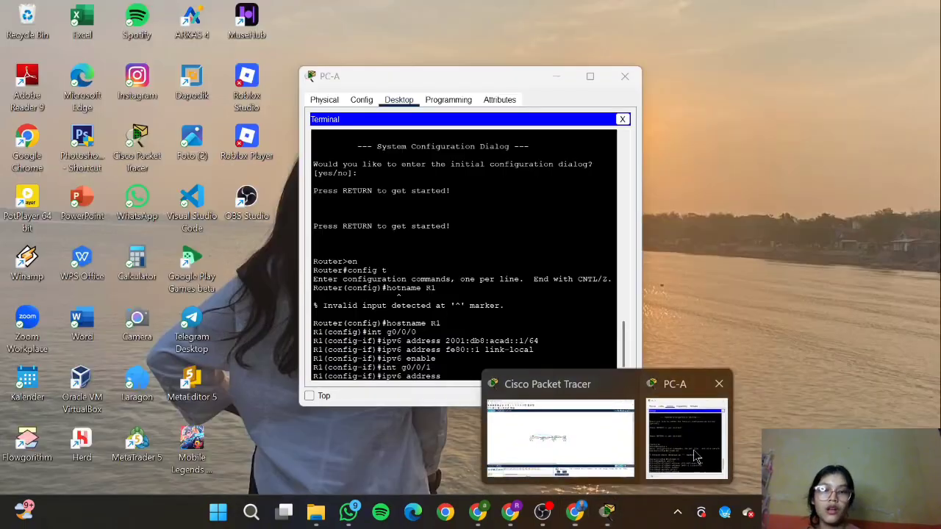
{"action": "left_click", "coordinate": [684, 433]}
{"action": "right_click", "coordinate": [504, 376]}
{"action": "left_click", "coordinate": [521, 395]}
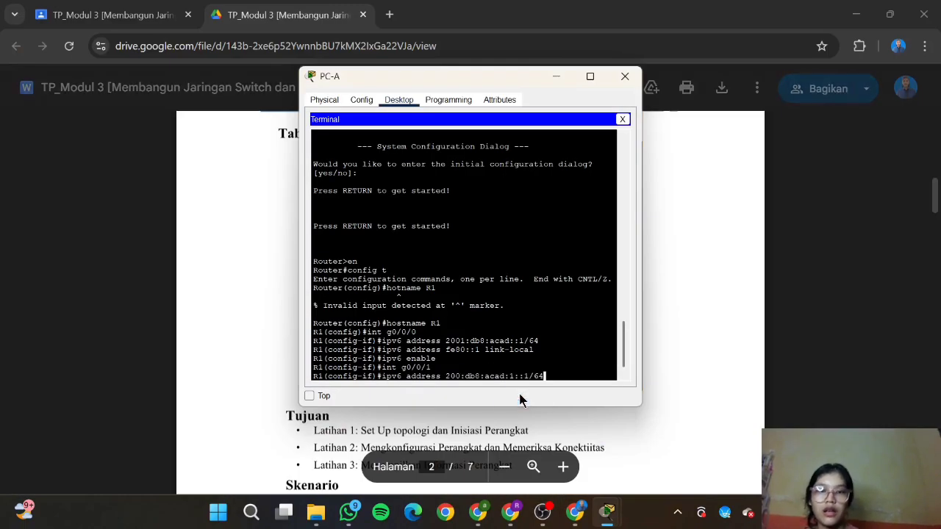
{"action": "key", "text": "Return"}
Step: Set G0/0/1's link-local address to fe80::1, correcting a mistyped first attempt
{"action": "type", "text": "i"}
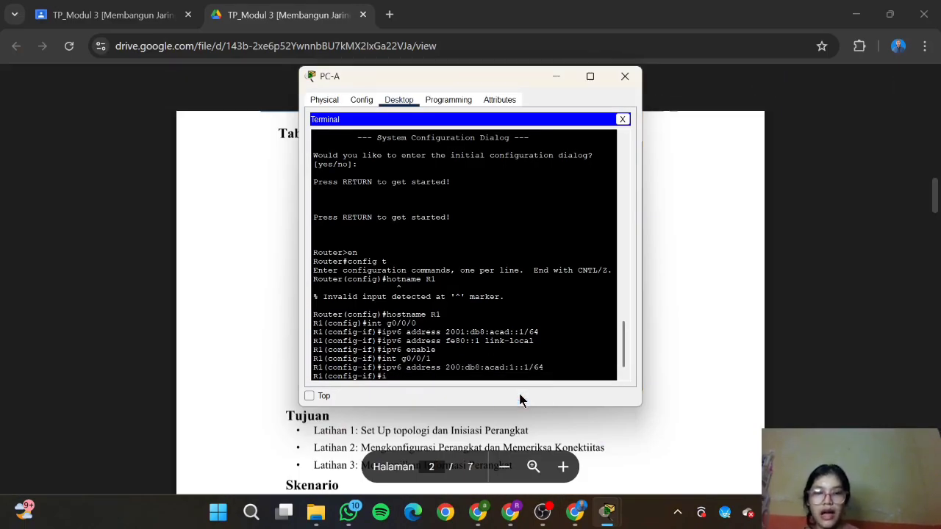
{"action": "type", "text": "pv6 ad"}
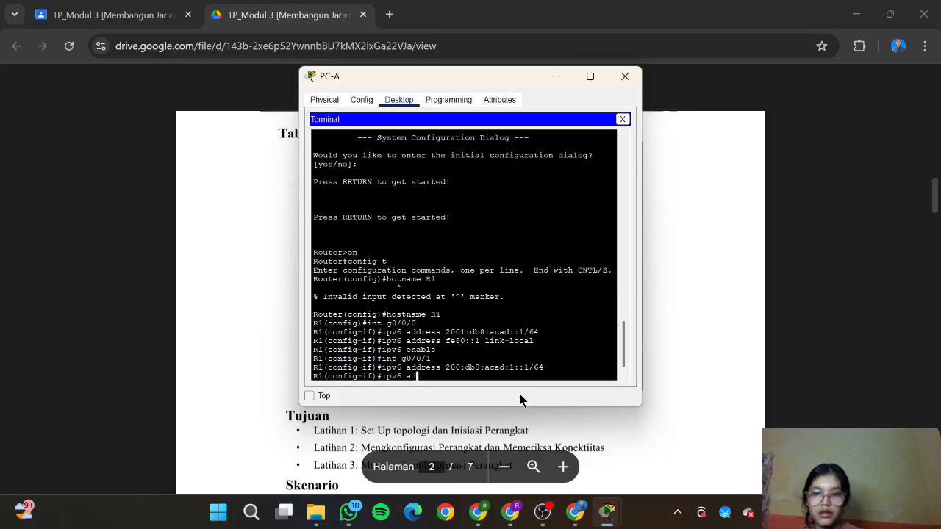
{"action": "type", "text": "dress"}
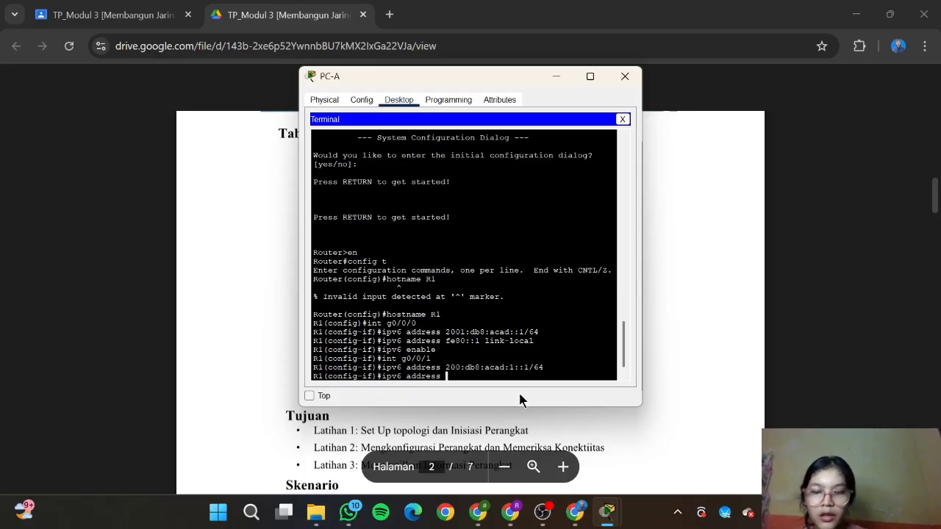
{"action": "type", "text": " fe080"}
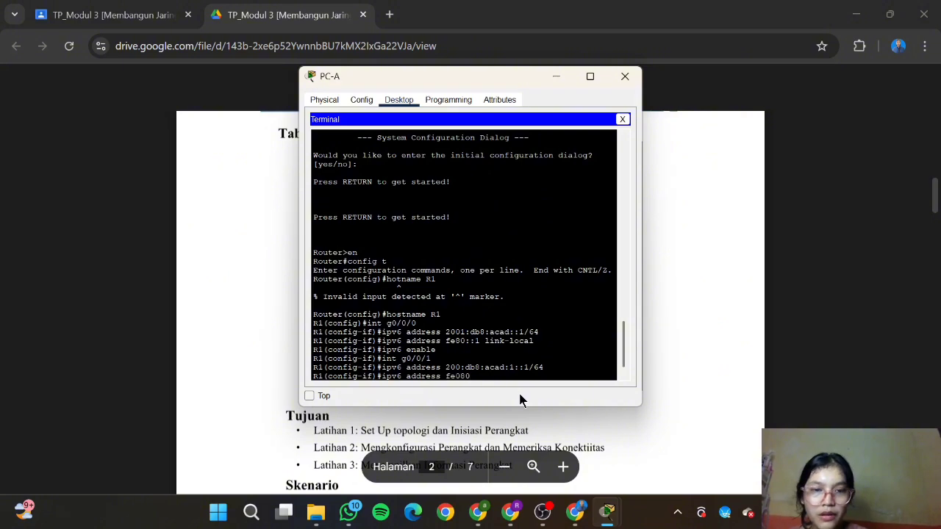
{"action": "type", "text": "::"}
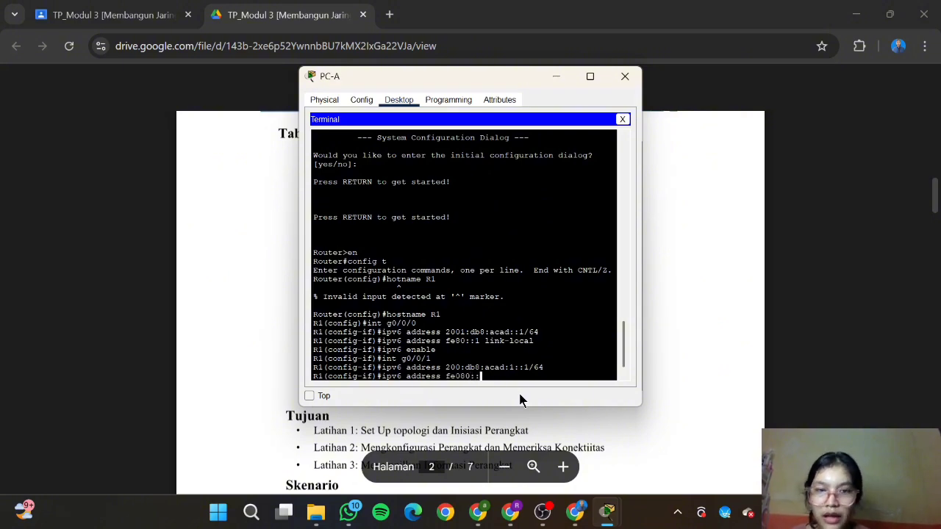
{"action": "type", "text": "1 link-local"}
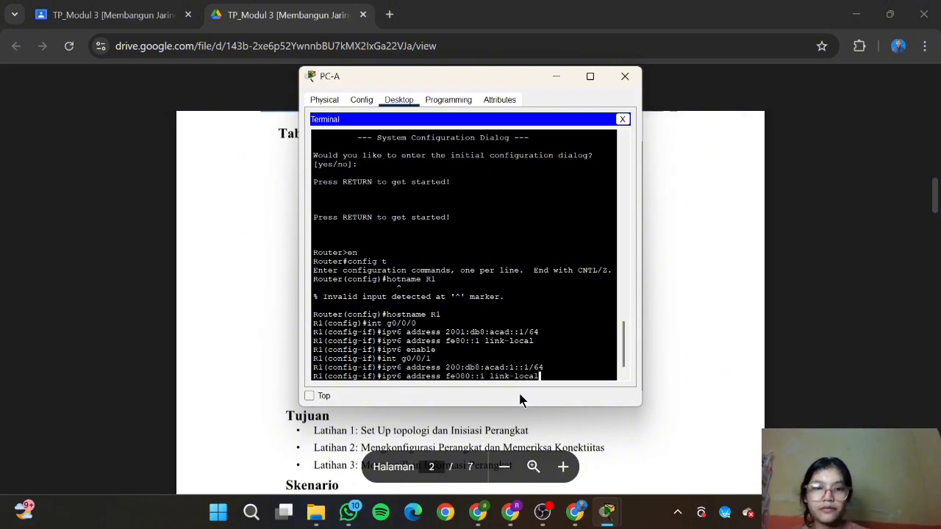
{"action": "key", "text": "Return"}
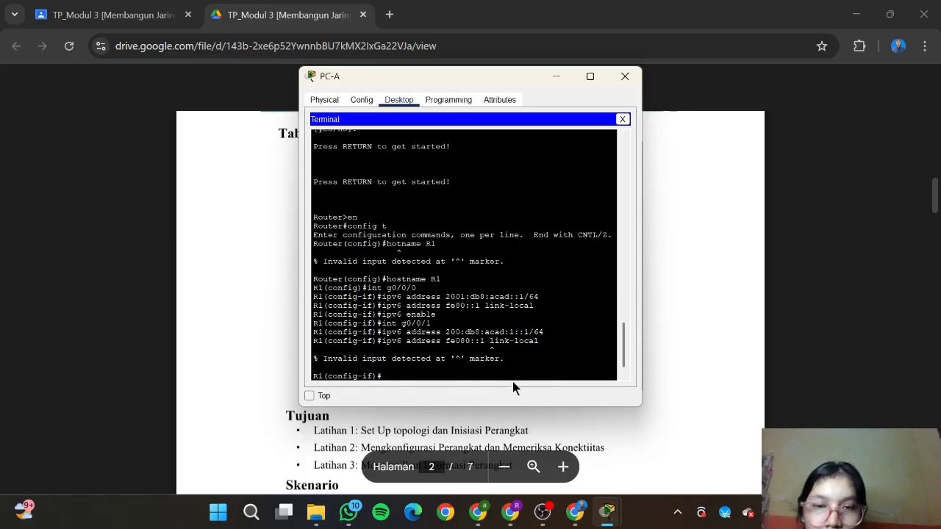
{"action": "mouse_move", "coordinate": [574, 514]}
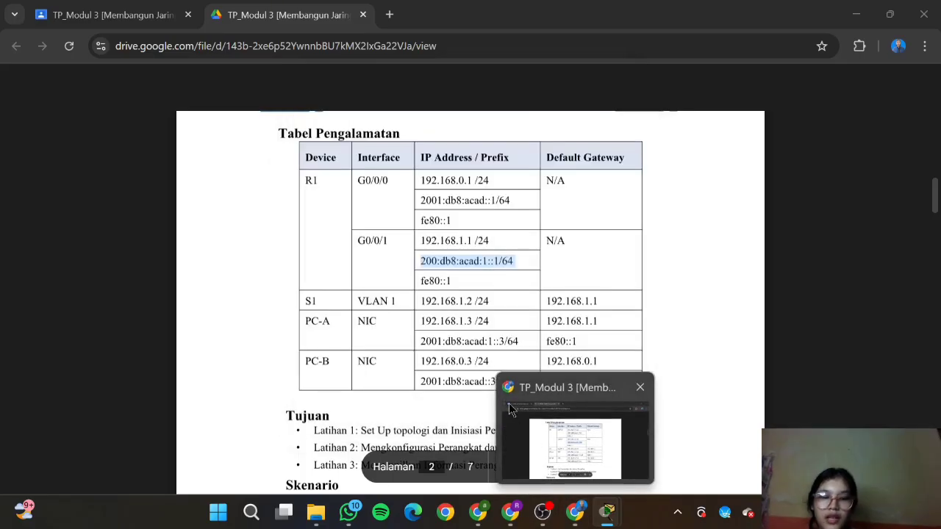
{"action": "type", "text": "ip"}
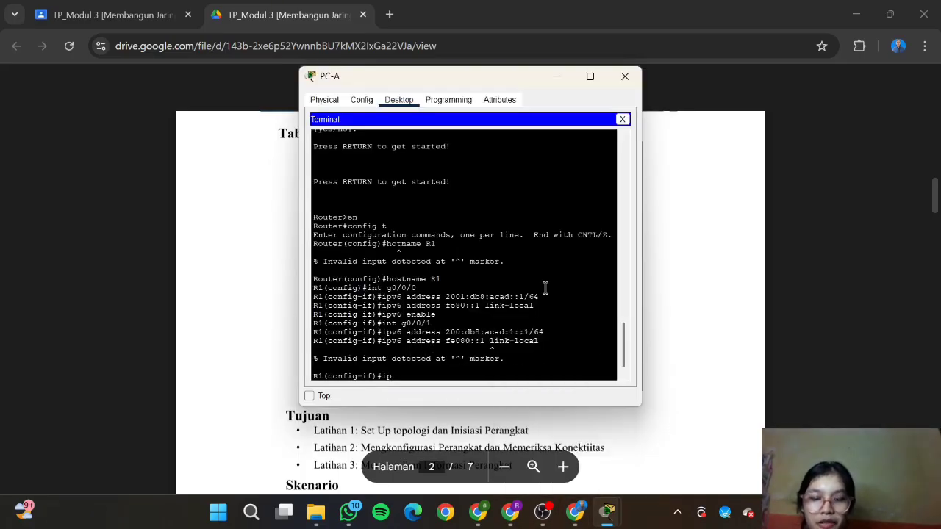
{"action": "type", "text": "v6 addre"}
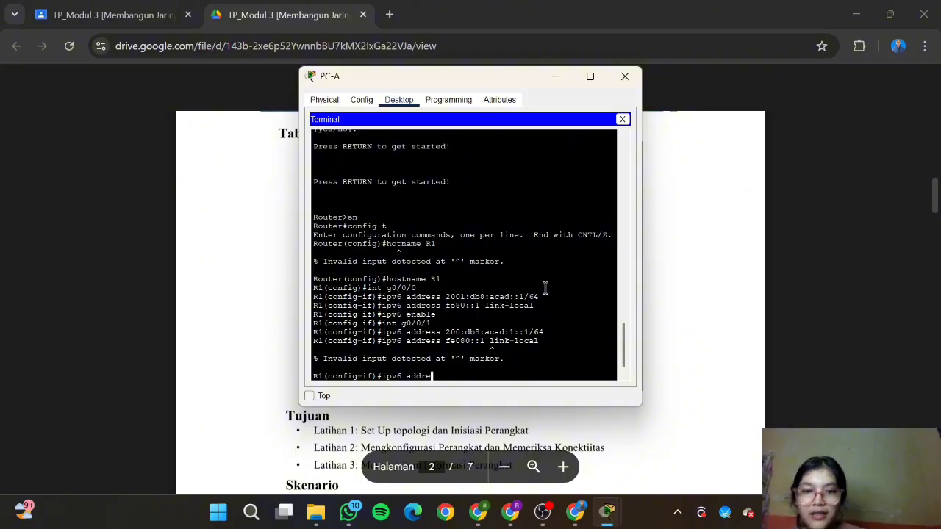
{"action": "type", "text": "ss fe"}
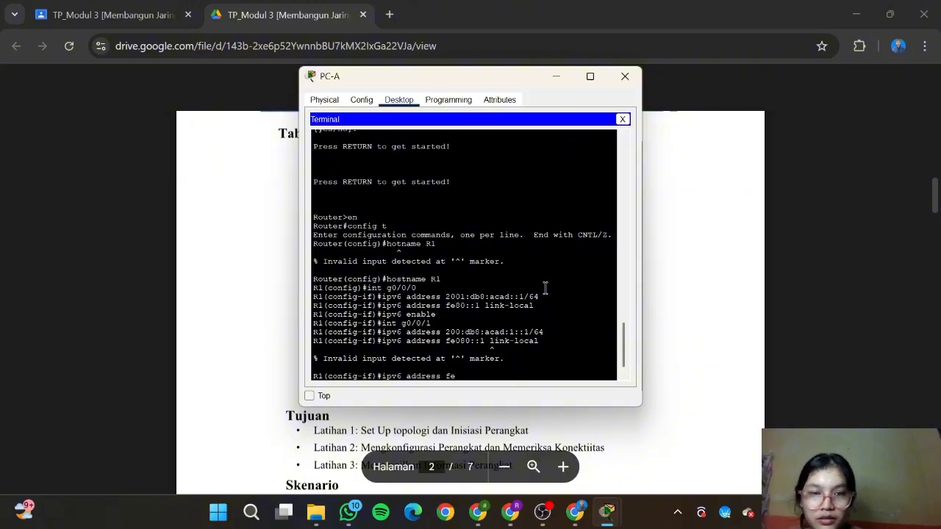
{"action": "type", "text": "80::"}
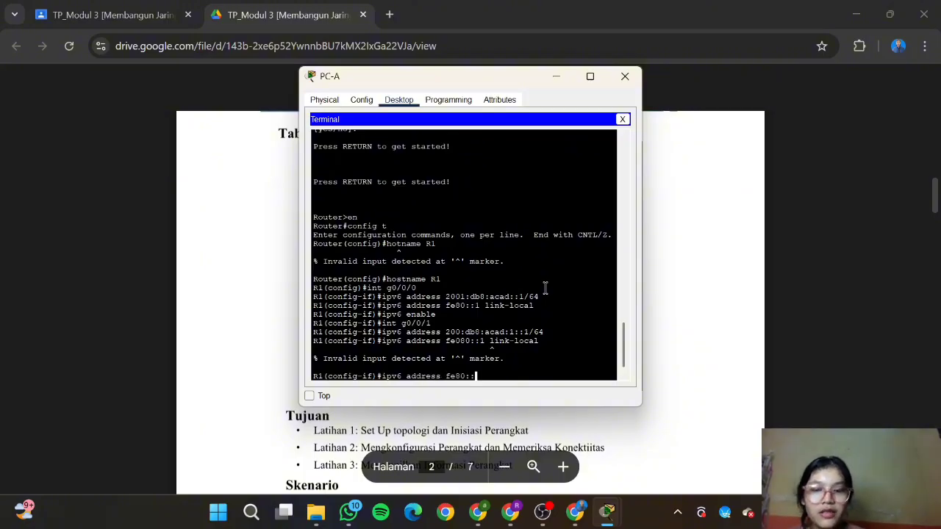
{"action": "type", "text": "1 link-"}
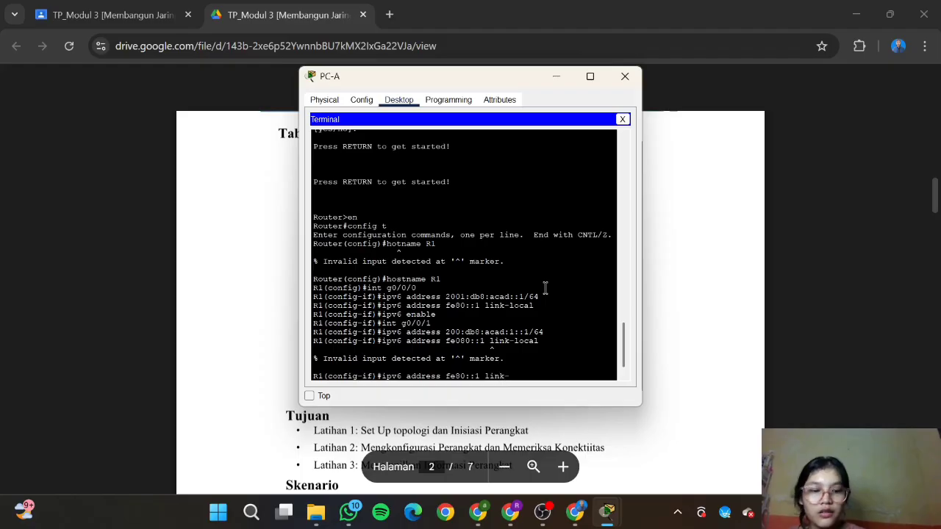
{"action": "type", "text": "local"}
{"action": "key", "text": "Return"}
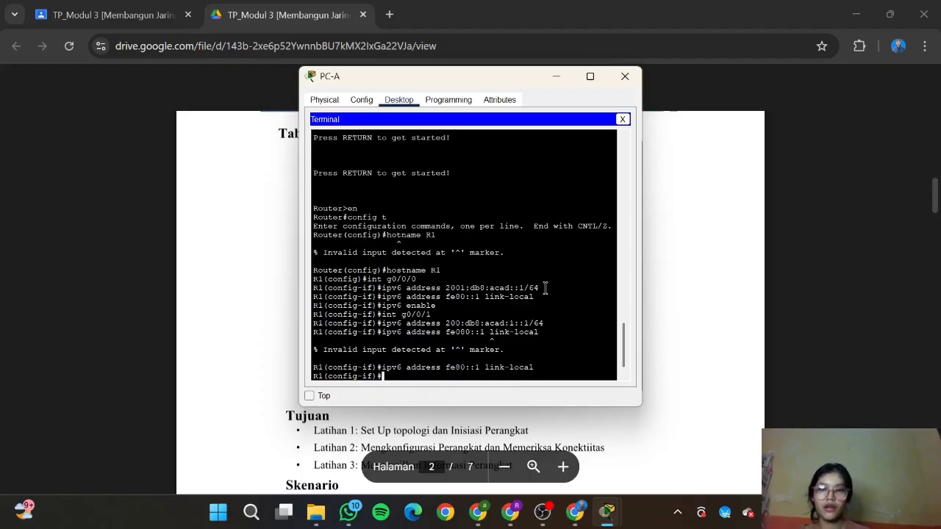
Step: Enable IPv6 on G0/0/1 and exit back to global configuration
{"action": "type", "text": "ip"}
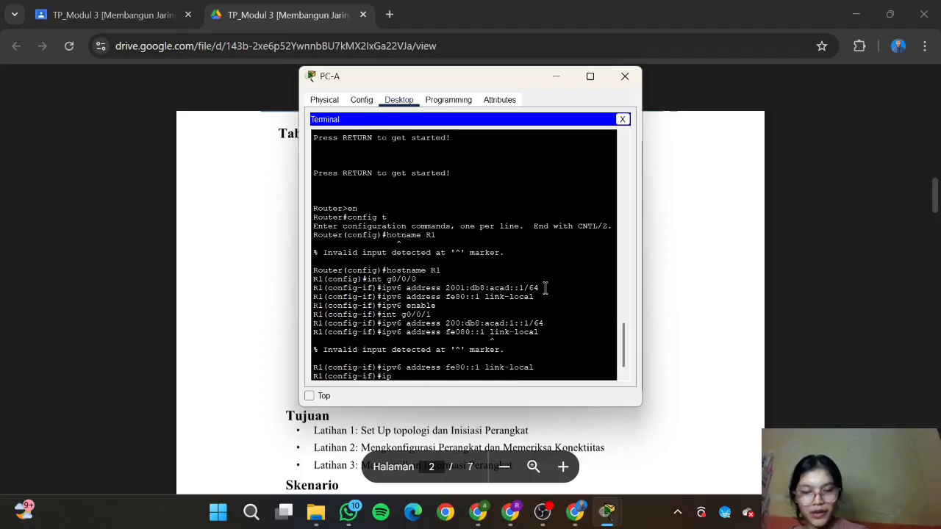
{"action": "type", "text": "v6 enable"}
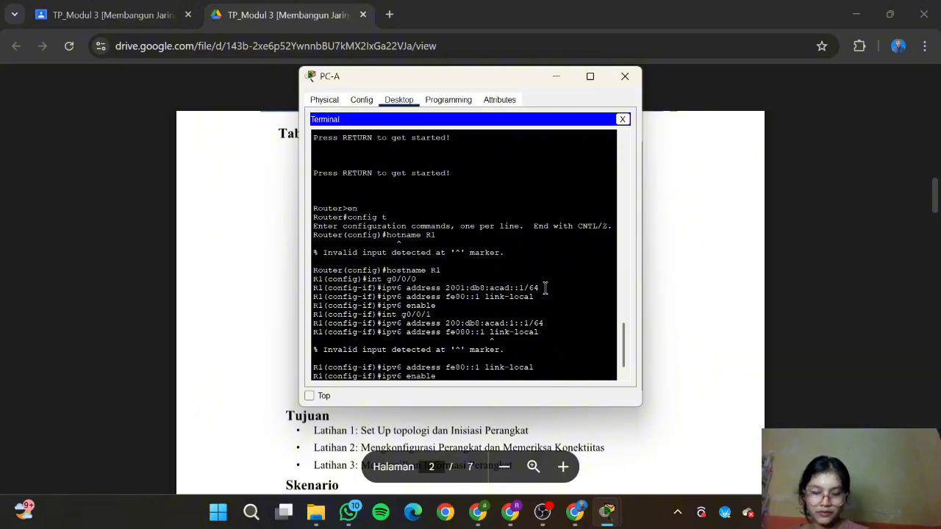
{"action": "key", "text": "Return"}
{"action": "type", "text": "e"}
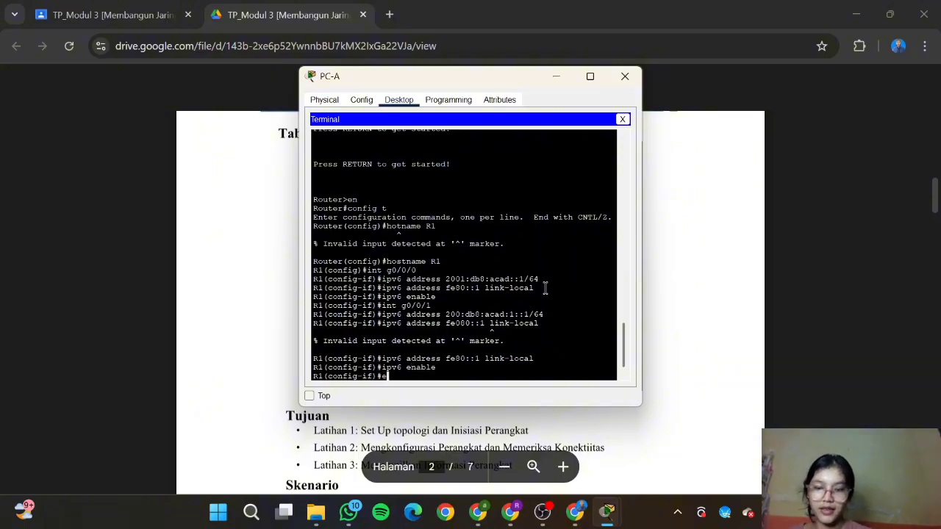
{"action": "type", "text": "xit"}
{"action": "key", "text": "Return"}
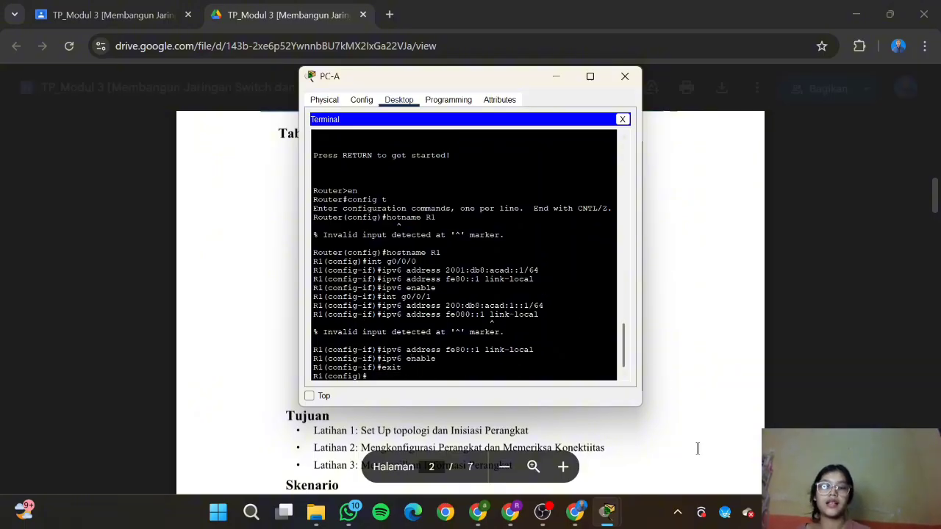
Step: Scroll down the lab instructions PDF to the next configuration task
{"action": "left_click", "coordinate": [698, 449]}
{"action": "scroll", "coordinate": [697, 448], "scroll_direction": "down", "scroll_amount": 10}
{"action": "scroll", "coordinate": [698, 448], "scroll_direction": "down", "scroll_amount": 10}
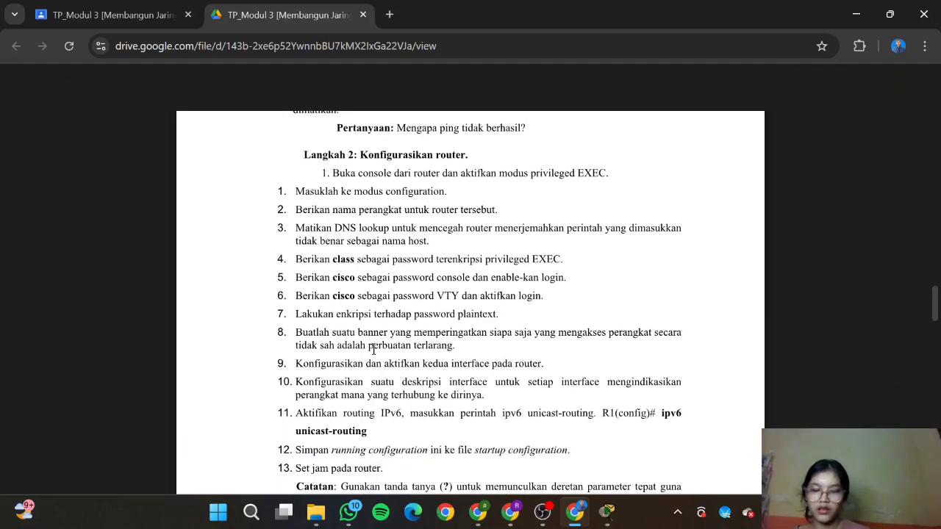
{"action": "scroll", "coordinate": [373, 350], "scroll_direction": "down", "scroll_amount": 1}
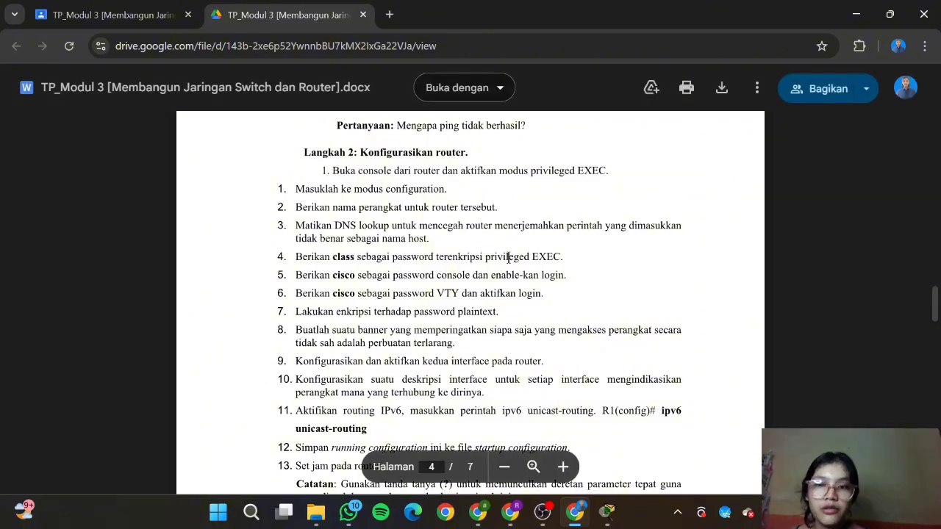
Step: Disable DNS lookup on R1 with 'no ip domain-lookup' and return to the lab PDF
{"action": "mouse_move", "coordinate": [607, 511]}
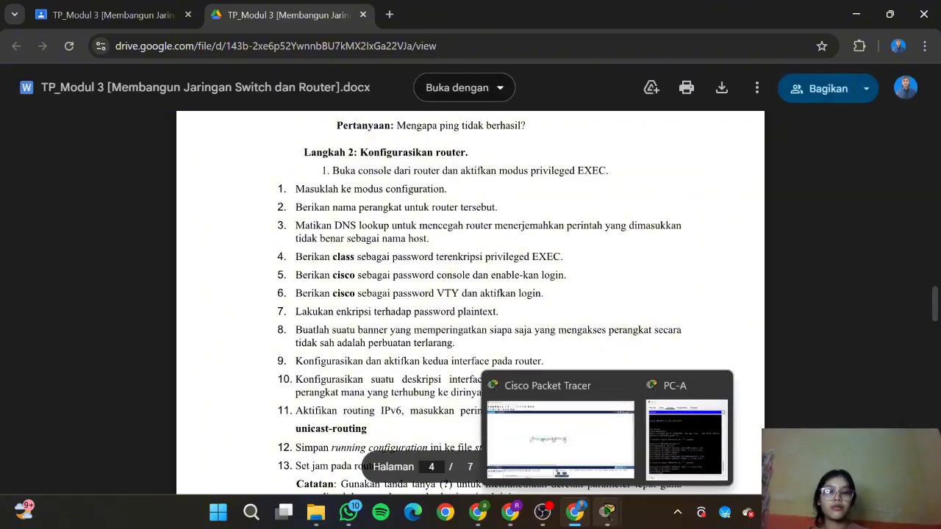
{"action": "left_click", "coordinate": [687, 438]}
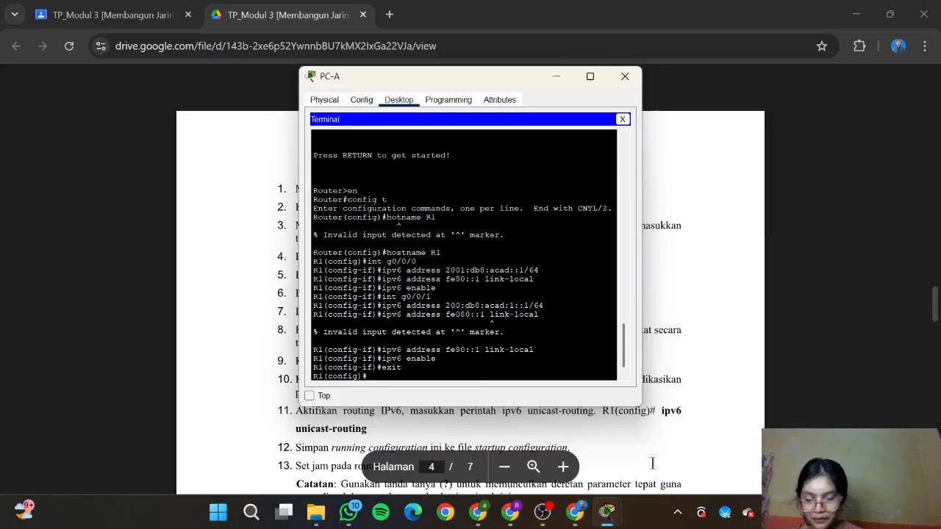
{"action": "type", "text": "ipv"}
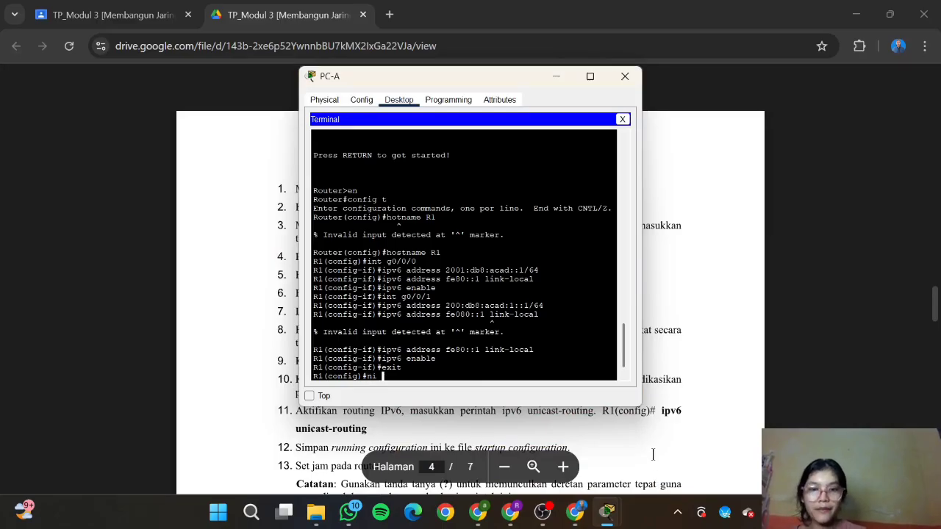
{"action": "key", "text": "BackSpace"}
{"action": "key", "text": "BackSpace"}
{"action": "key", "text": "BackSpace"}
{"action": "type", "text": "no ip"}
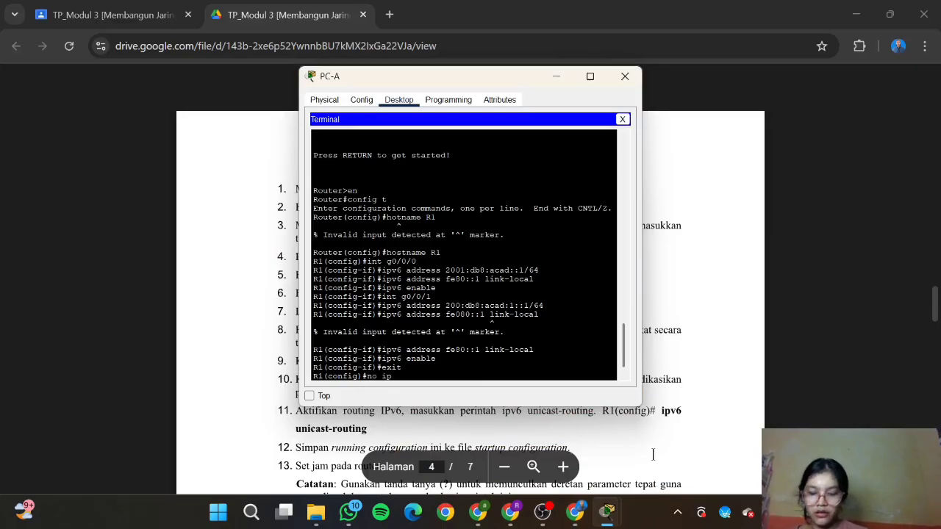
{"action": "type", "text": " domain"}
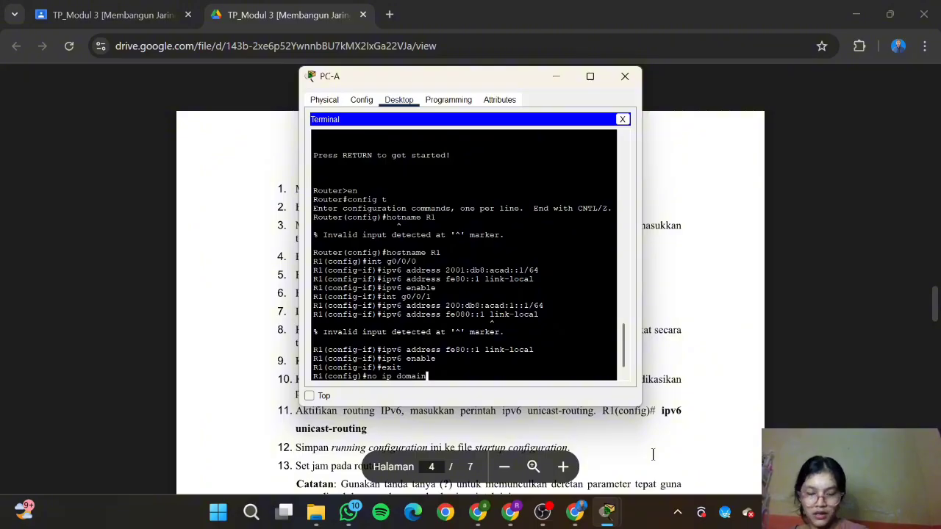
{"action": "type", "text": "-lookup"}
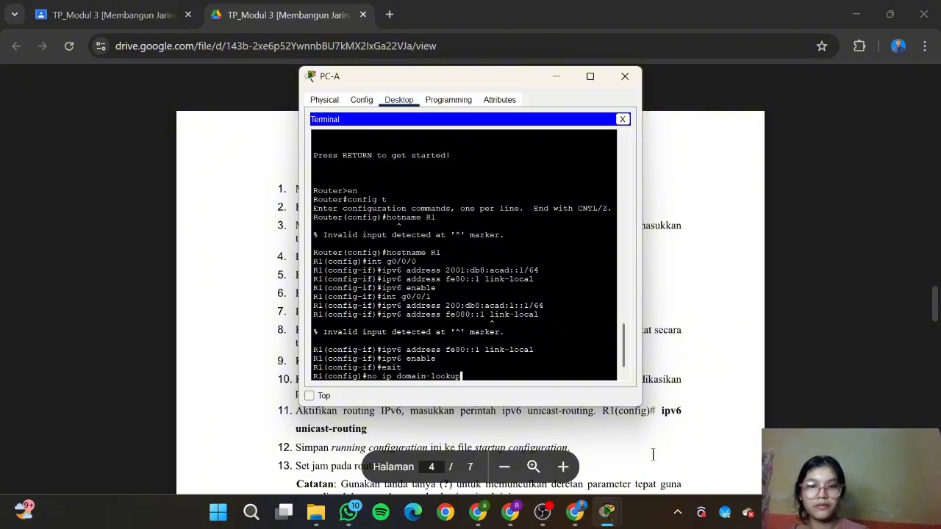
{"action": "key", "text": "Return"}
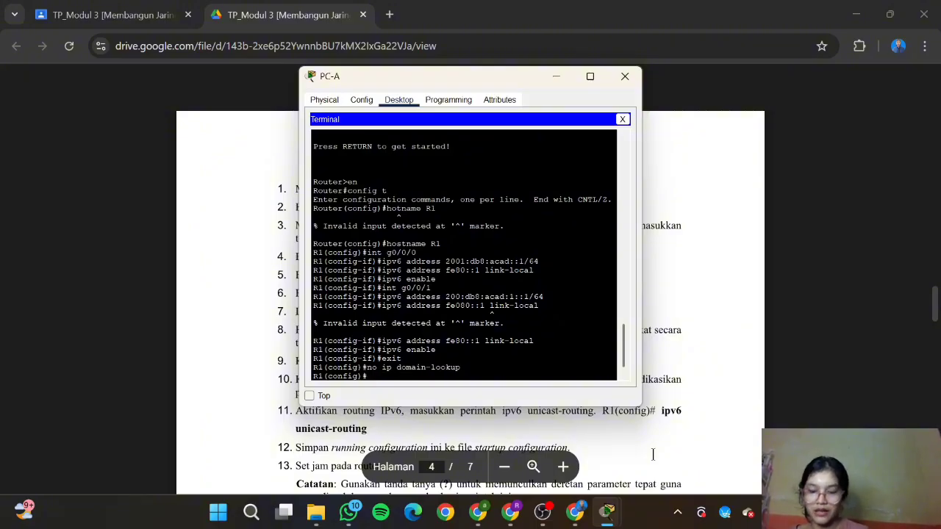
{"action": "left_click", "coordinate": [706, 416]}
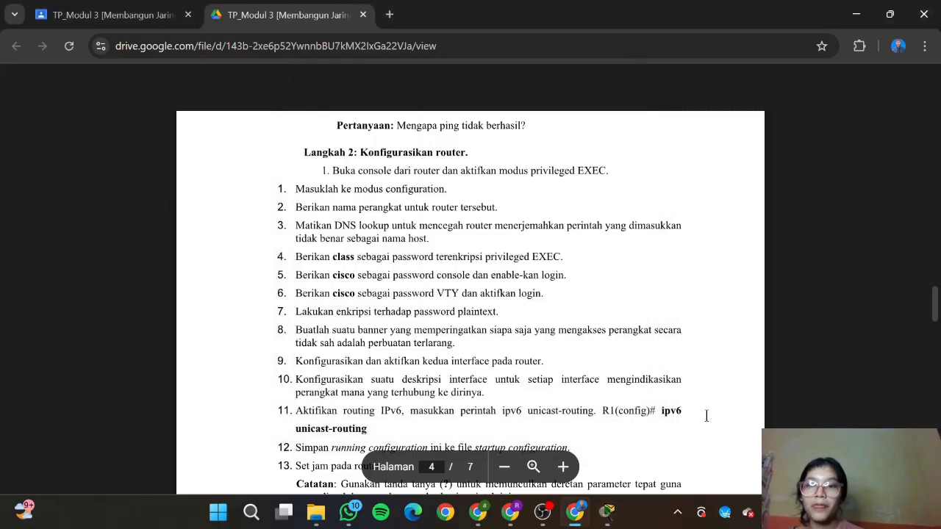
{"action": "scroll", "coordinate": [706, 416], "scroll_direction": "down", "scroll_amount": 1}
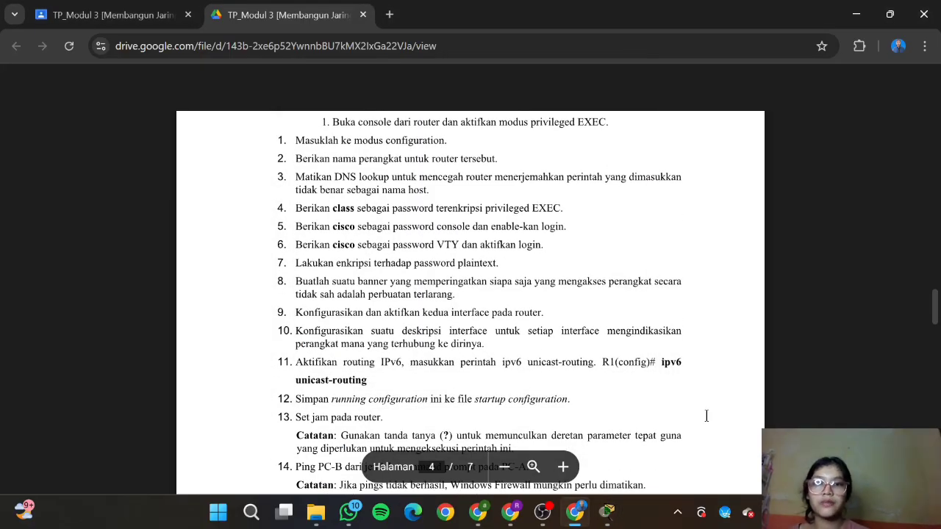
Step: Set R1's privileged EXEC enable secret password
{"action": "mouse_move", "coordinate": [607, 511]}
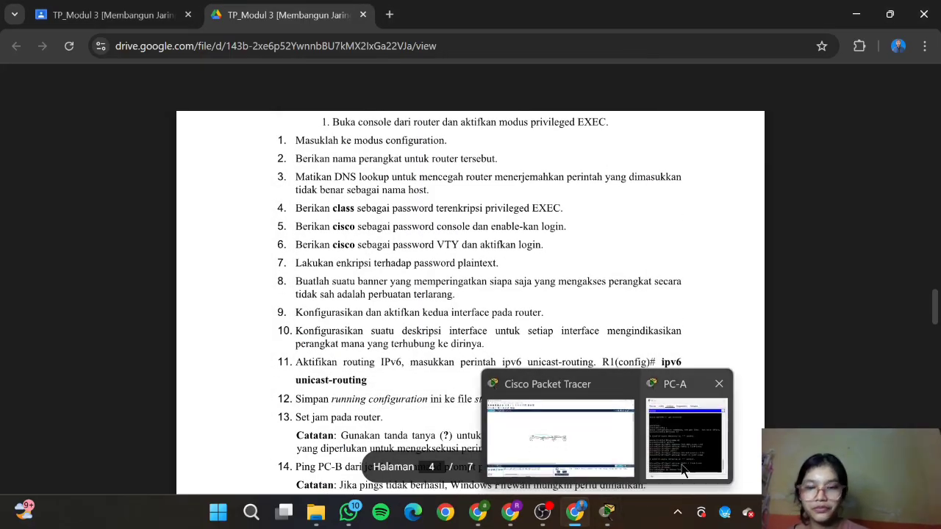
{"action": "left_click", "coordinate": [681, 465]}
{"action": "type", "text": "en"}
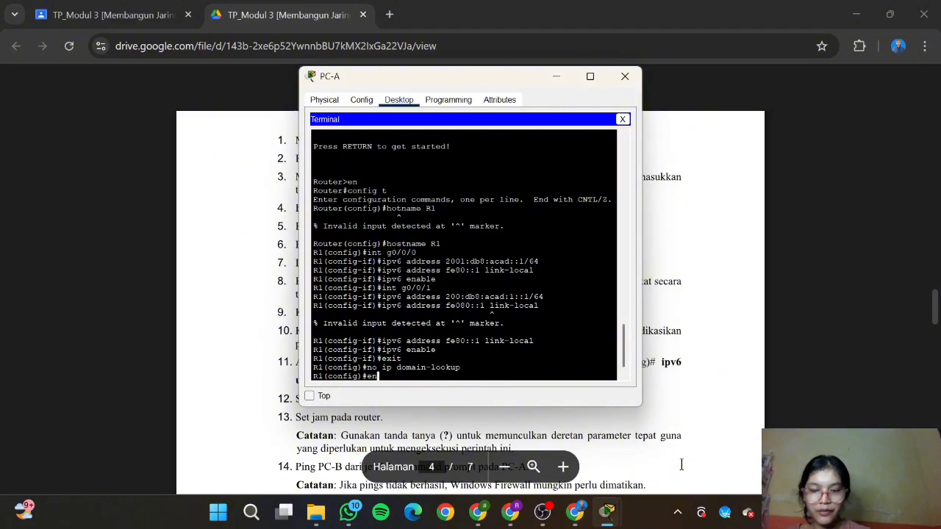
{"action": "type", "text": "able se"}
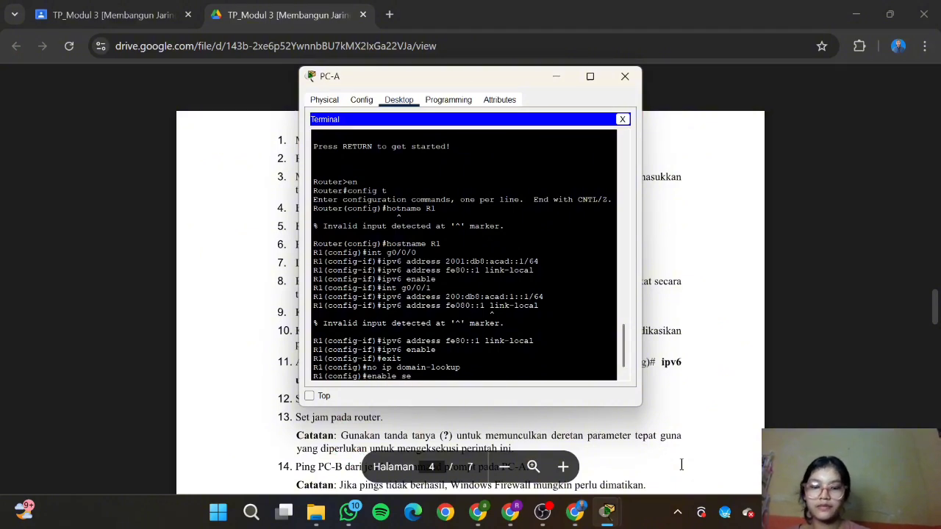
{"action": "type", "text": "cret class"}
{"action": "key", "text": "Return"}
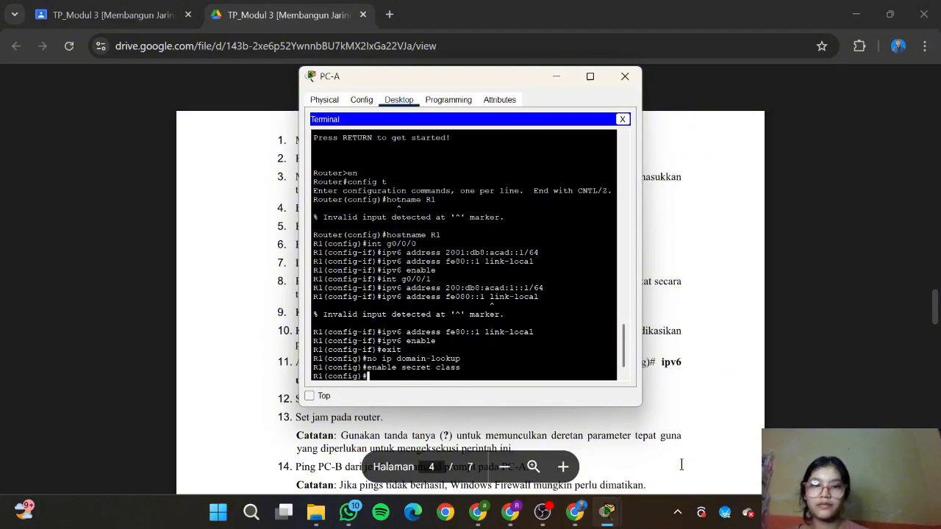
Step: Give line console 0 a password and require login on it
{"action": "type", "text": "line console"}
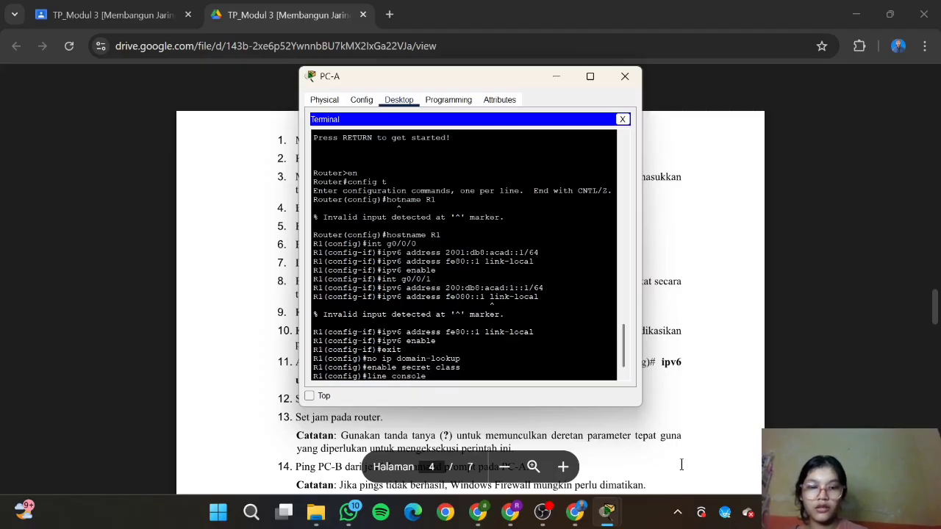
{"action": "type", "text": " 0"}
{"action": "key", "text": "Return"}
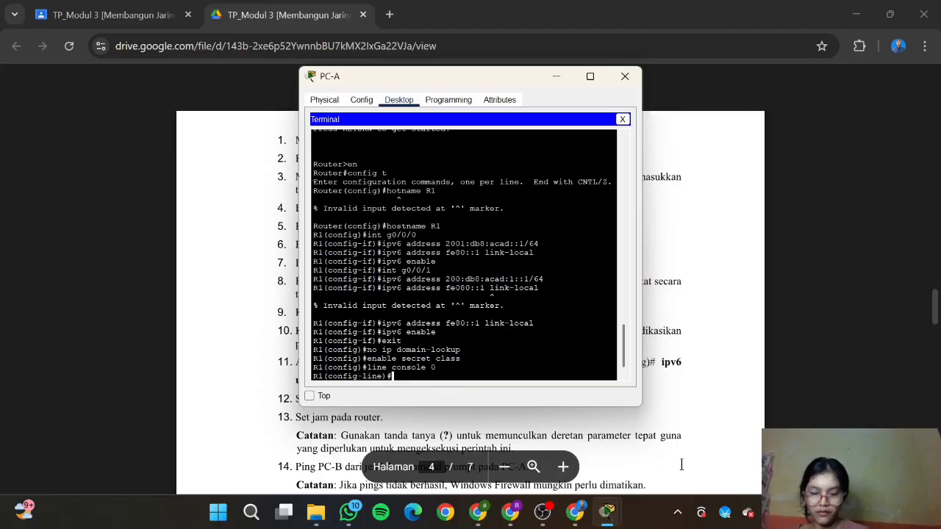
{"action": "left_click", "coordinate": [716, 361]}
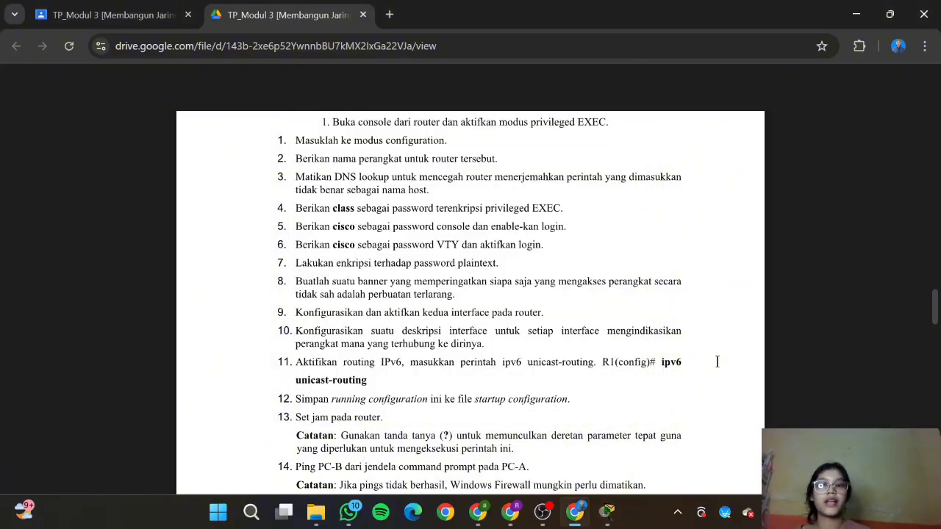
{"action": "mouse_move", "coordinate": [606, 512]}
{"action": "left_click", "coordinate": [682, 436]}
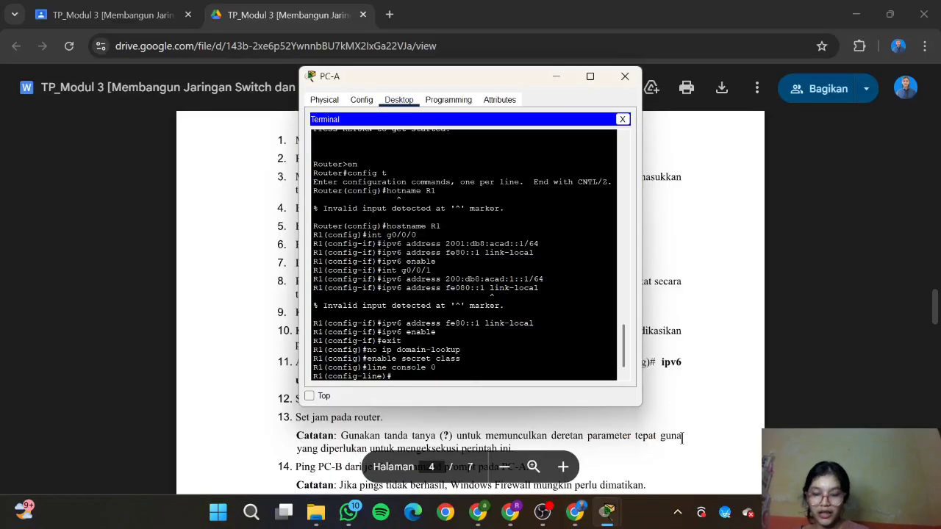
{"action": "type", "text": "passw"}
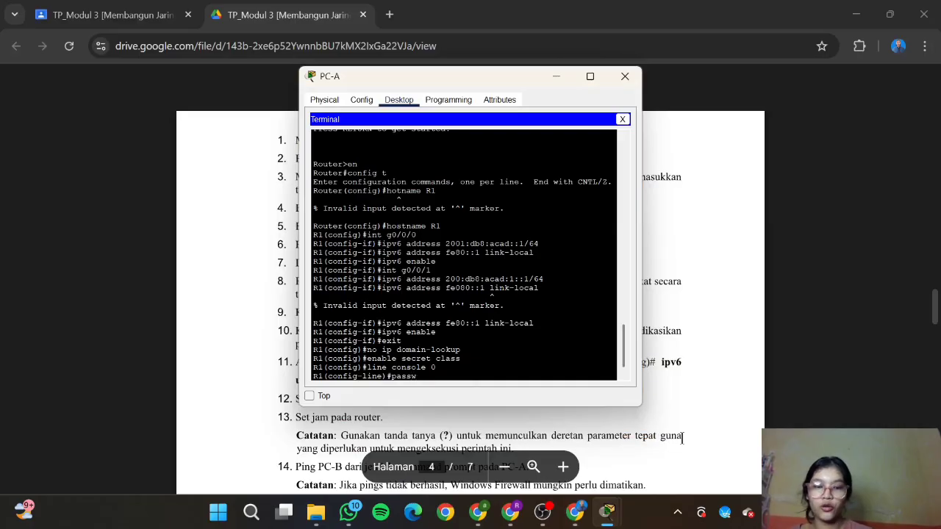
{"action": "type", "text": "ord cisc"}
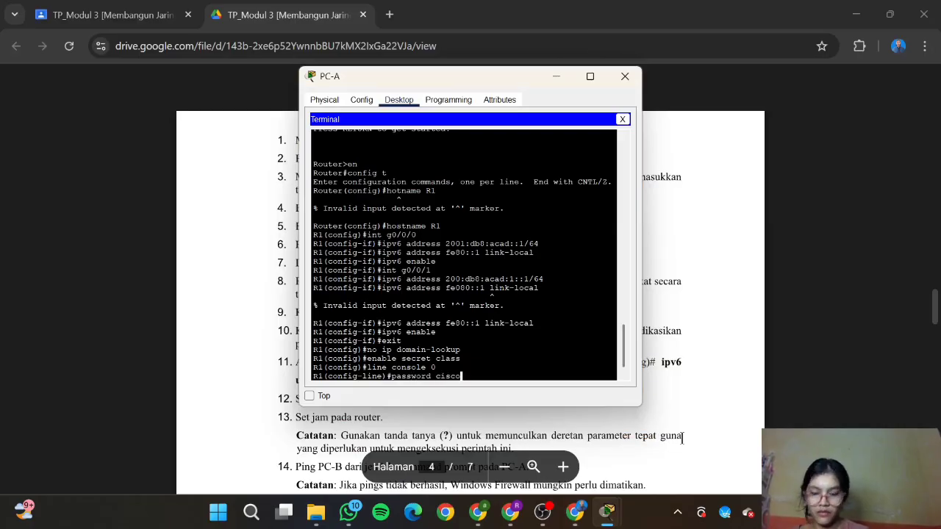
{"action": "type", "text": "o"}
{"action": "key", "text": "Return"}
{"action": "type", "text": "login"}
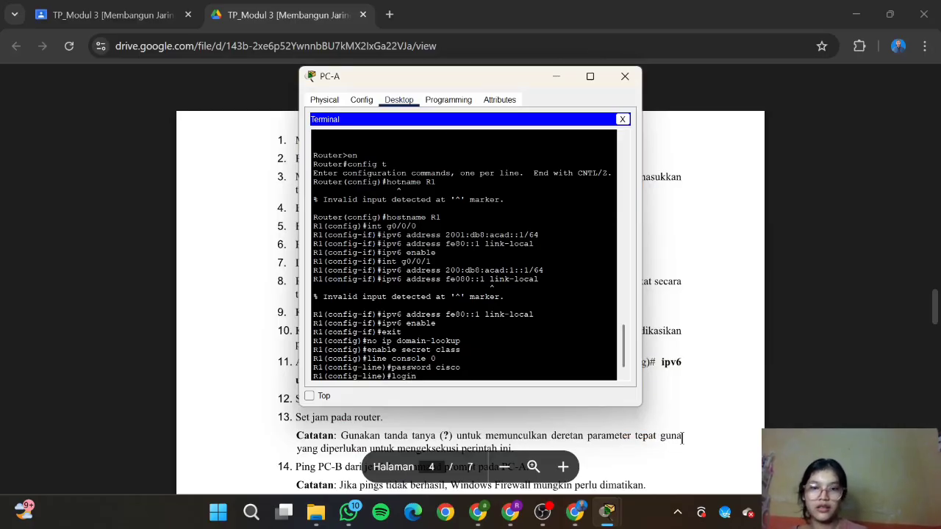
{"action": "key", "text": "Return"}
Step: Give VTY lines 0 4 a password and require login on them
{"action": "left_click", "coordinate": [800, 431]}
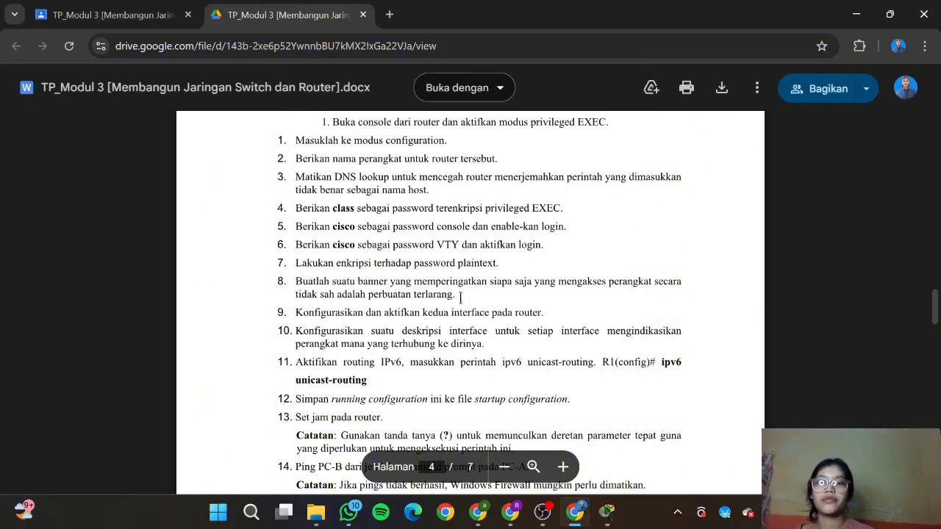
{"action": "mouse_move", "coordinate": [606, 512]}
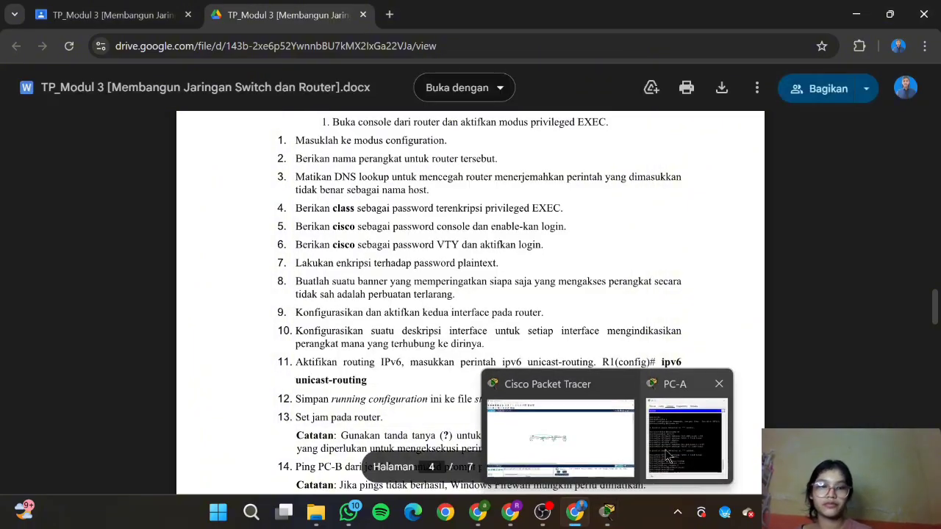
{"action": "left_click", "coordinate": [667, 458]}
{"action": "type", "text": "line)#lin"}
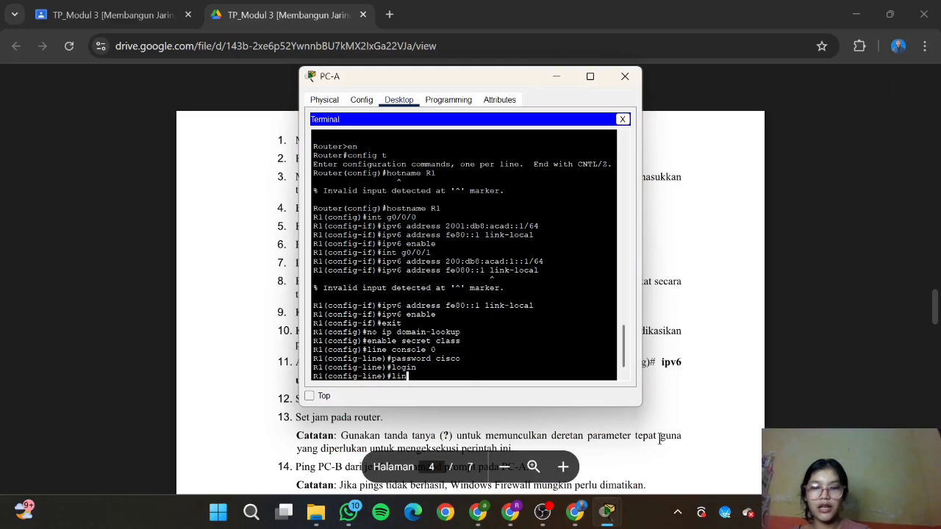
{"action": "type", "text": "e vt"}
{"action": "type", "text": "0 4"}
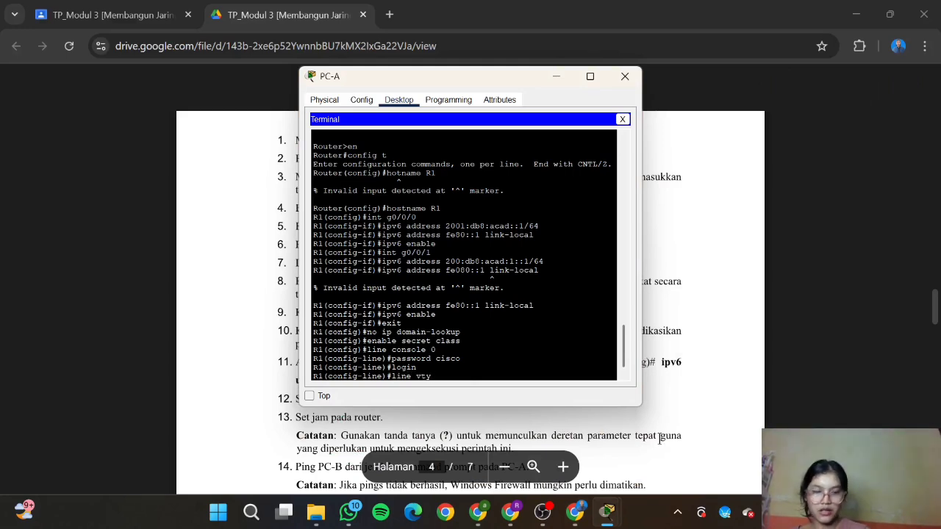
{"action": "key", "text": "Return"}
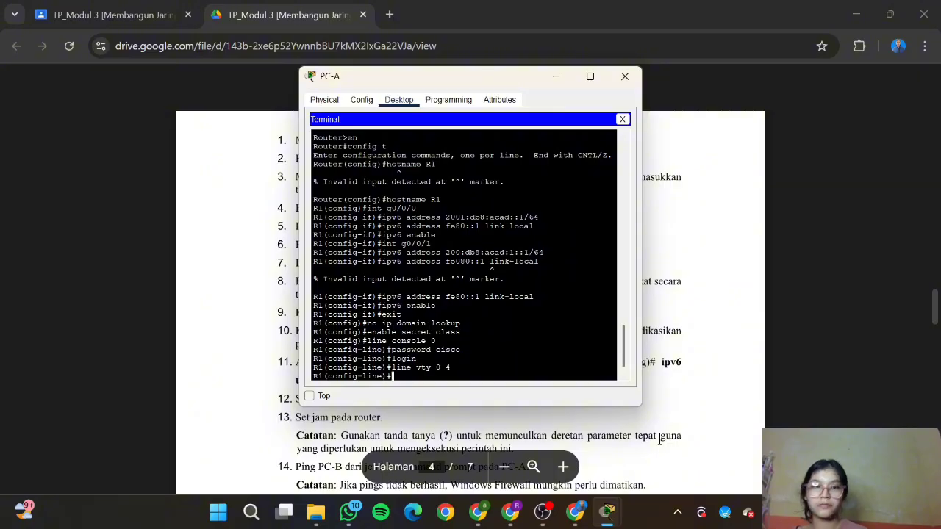
{"action": "left_click", "coordinate": [659, 439]}
{"action": "scroll", "coordinate": [569, 355], "scroll_direction": "down", "scroll_amount": 1}
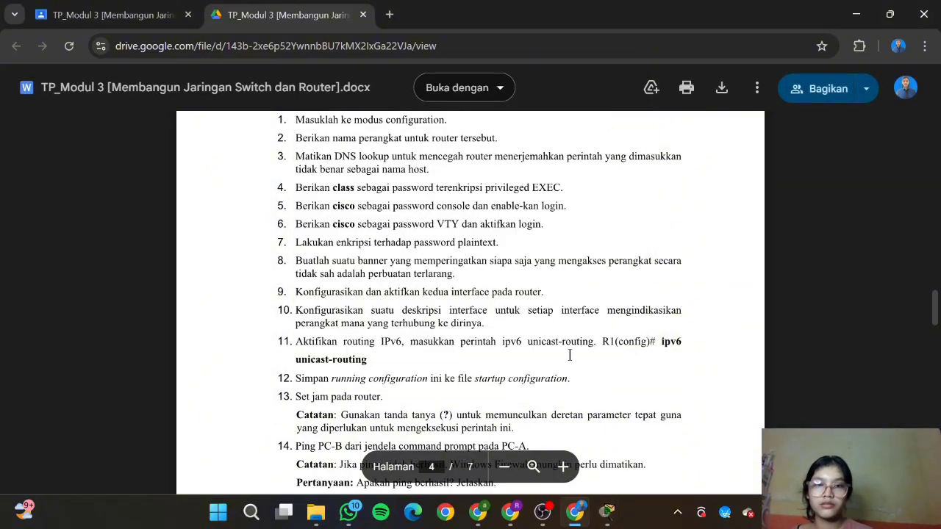
{"action": "mouse_move", "coordinate": [592, 501]}
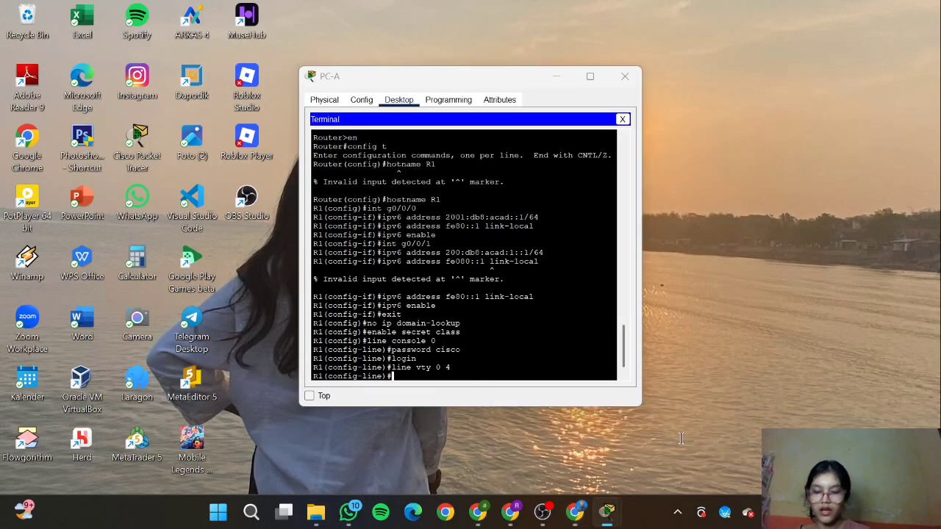
{"action": "left_click", "coordinate": [680, 437]}
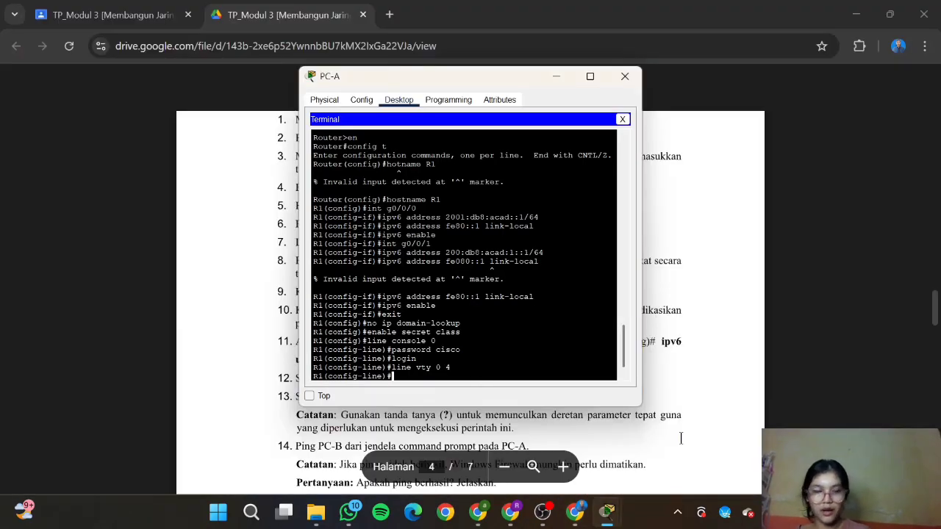
{"action": "type", "text": "password"}
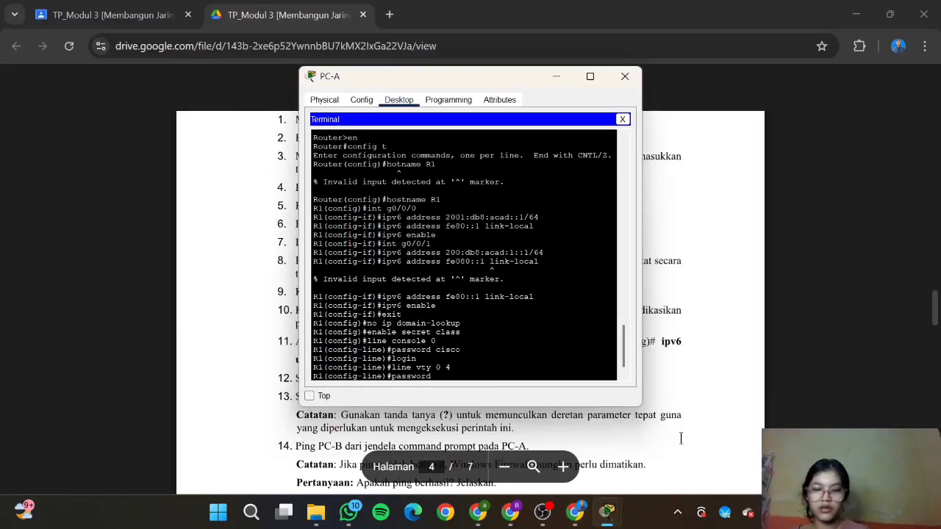
{"action": "type", "text": " cisco"}
{"action": "key", "text": "Return"}
{"action": "type", "text": "log"}
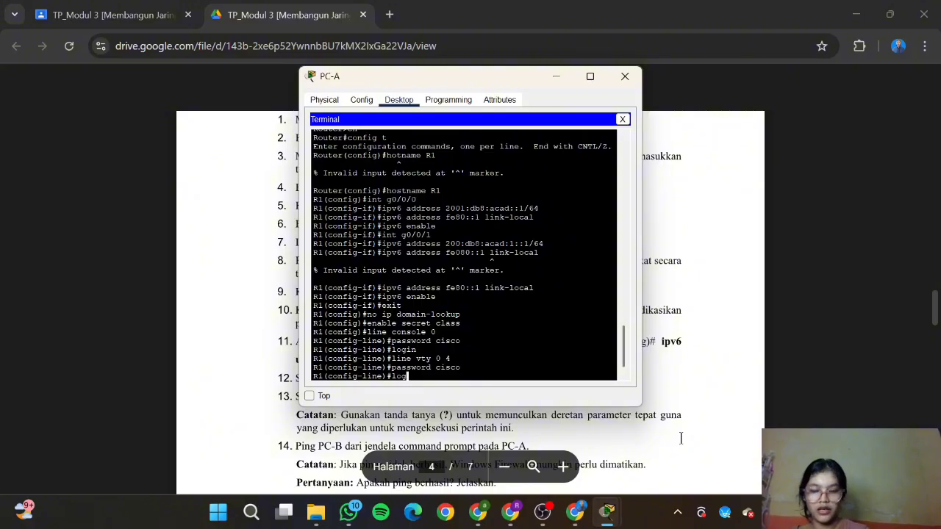
{"action": "type", "text": "in"}
{"action": "key", "text": "Return"}
Step: Exit line configuration back to global configuration mode
{"action": "type", "text": "wxi"}
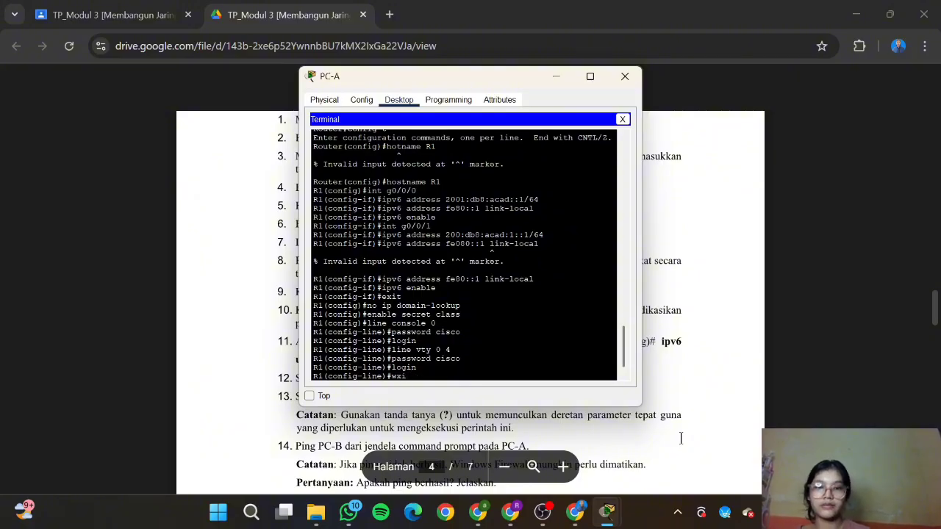
{"action": "key", "text": "BackSpace"}
{"action": "key", "text": "BackSpace"}
{"action": "key", "text": "BackSpace"}
{"action": "type", "text": "exit"}
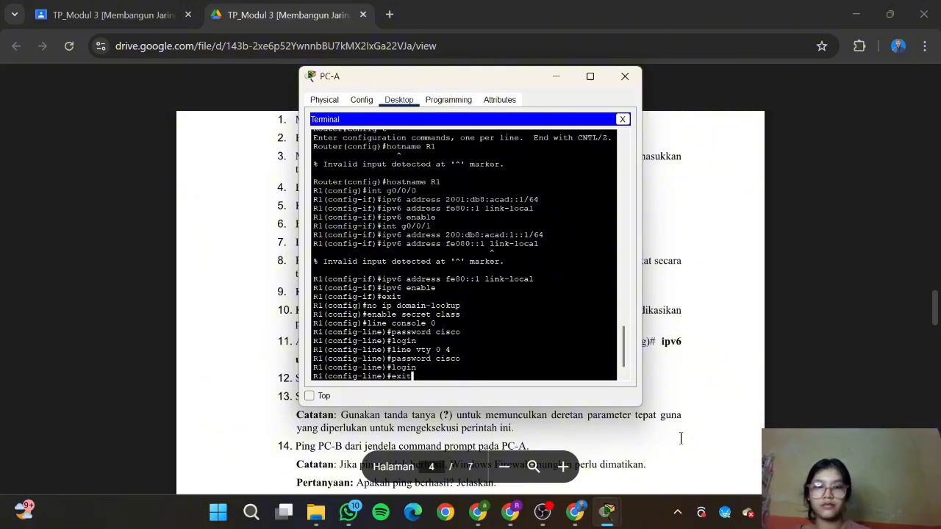
{"action": "key", "text": "Return"}
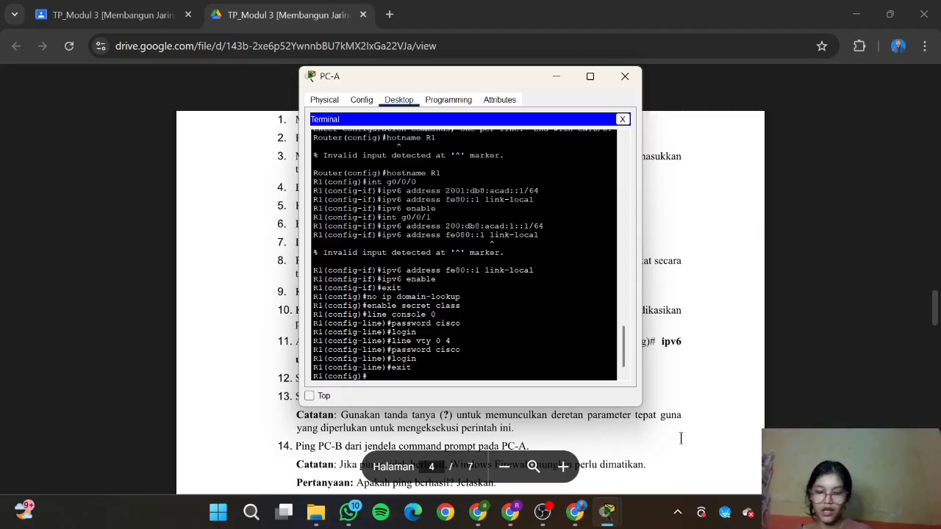
{"action": "left_click", "coordinate": [680, 438]}
Step: Turn on password encryption with 'service password-encryption'
{"action": "scroll", "coordinate": [688, 401], "scroll_direction": "down", "scroll_amount": 1}
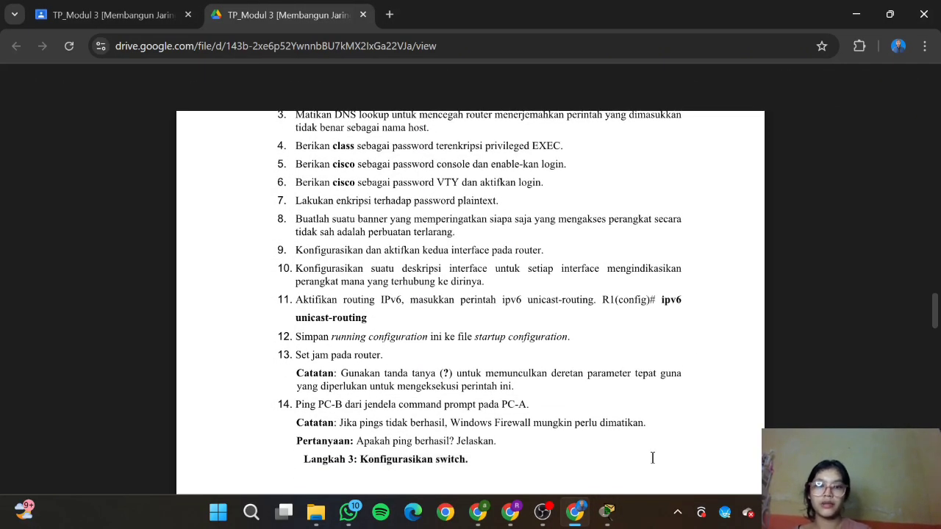
{"action": "mouse_move", "coordinate": [606, 511]}
{"action": "mouse_move", "coordinate": [644, 470]}
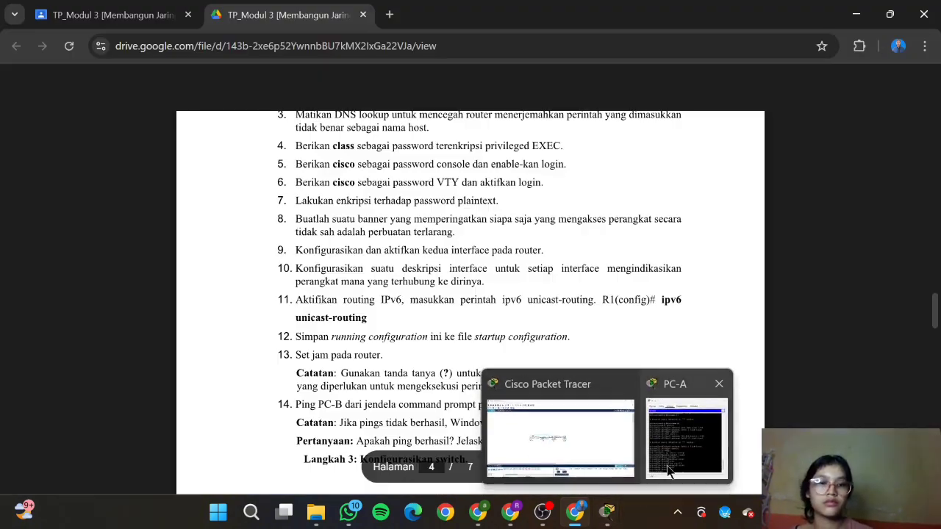
{"action": "left_click", "coordinate": [666, 466]}
{"action": "type", "text": "ser"}
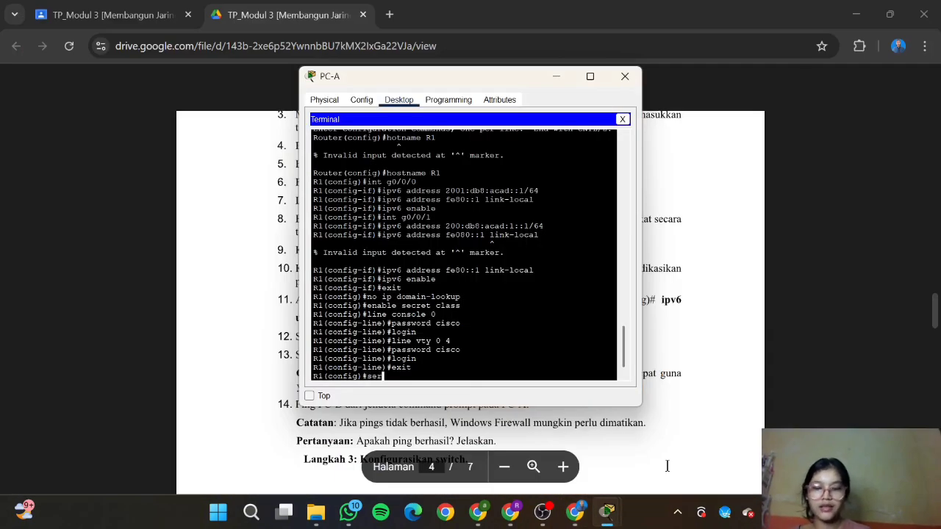
{"action": "type", "text": "vice p"}
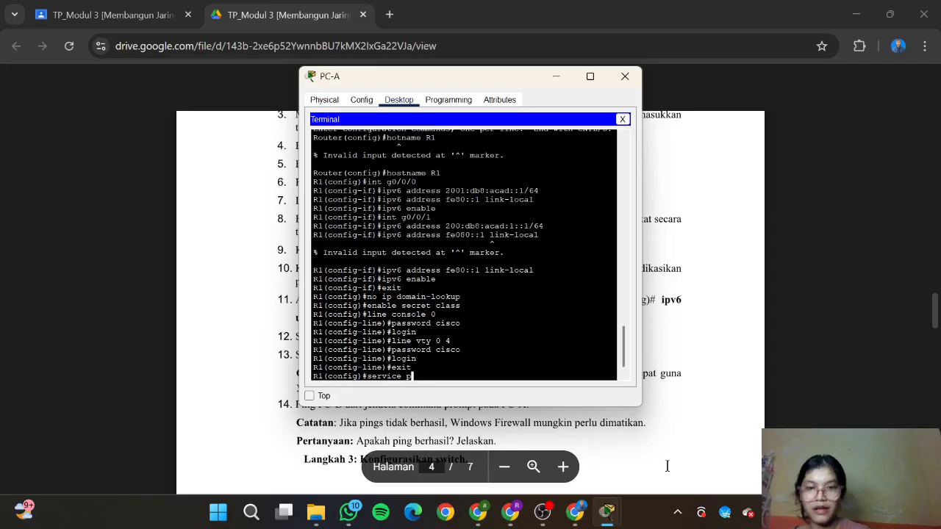
{"action": "type", "text": "assword-e"}
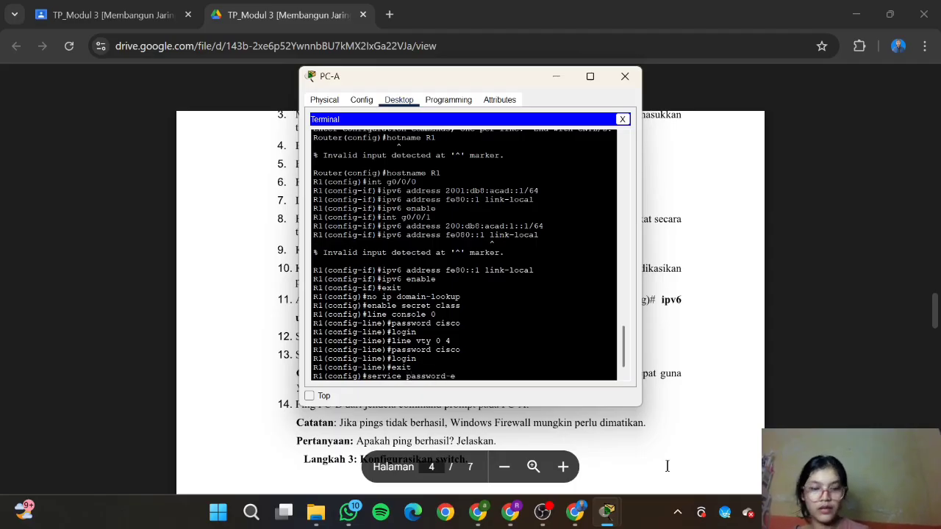
{"action": "type", "text": "ncr"}
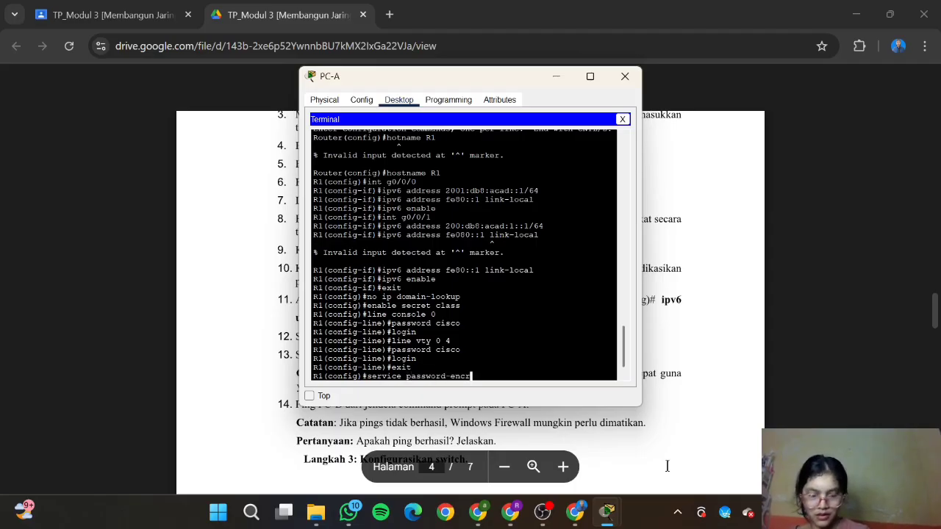
{"action": "type", "text": "yptio"}
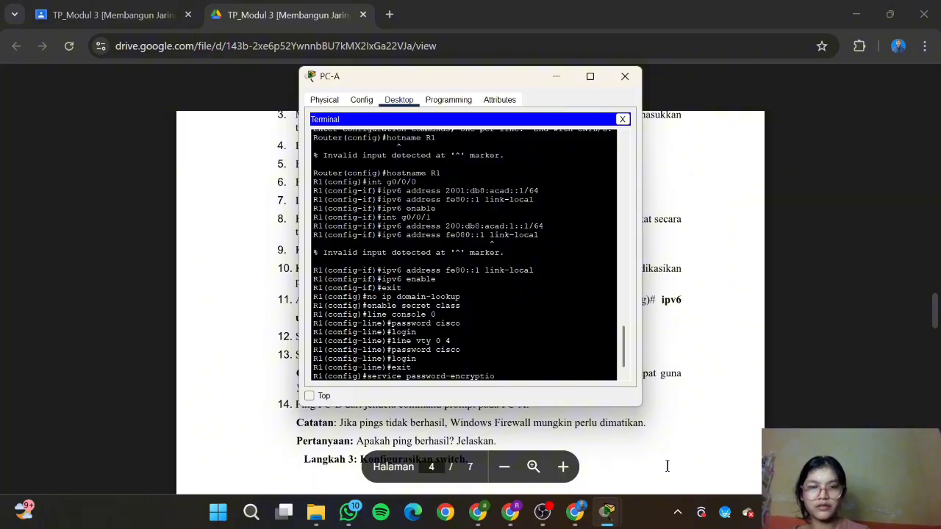
{"action": "type", "text": "n"}
{"action": "key", "text": "Return"}
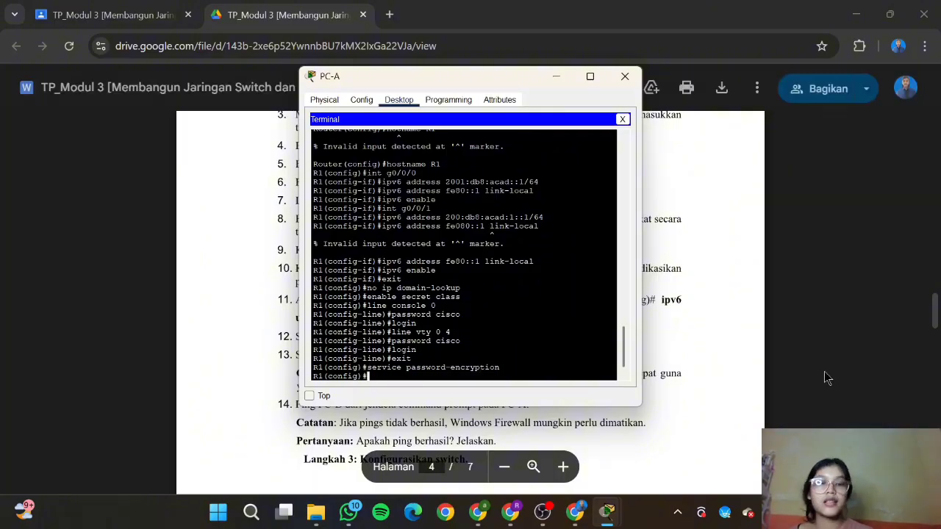
Step: Add the MOTD banner 'dilarang mengakses yang tidak berkepentingan' using # delimiters
{"action": "left_click", "coordinate": [825, 377]}
{"action": "scroll", "coordinate": [501, 312], "scroll_direction": "down", "scroll_amount": 1}
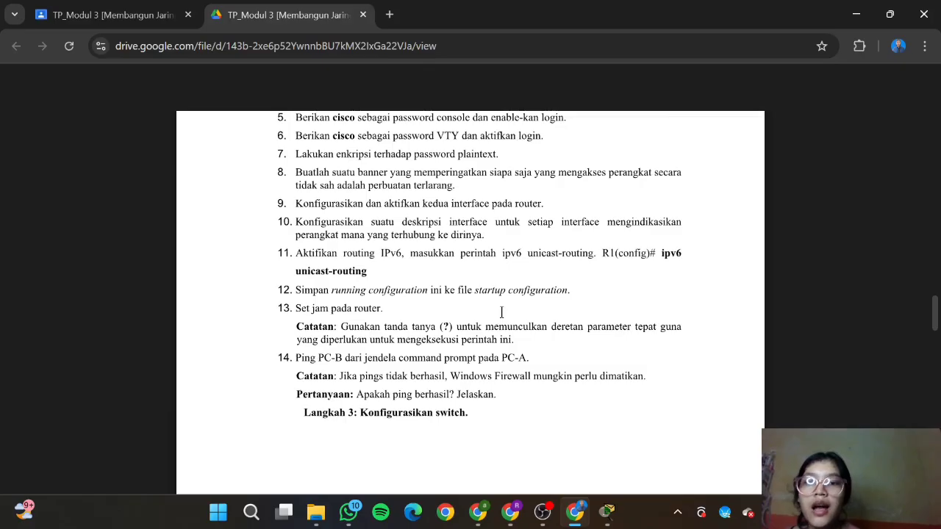
{"action": "mouse_move", "coordinate": [607, 512]}
{"action": "left_click", "coordinate": [652, 448]}
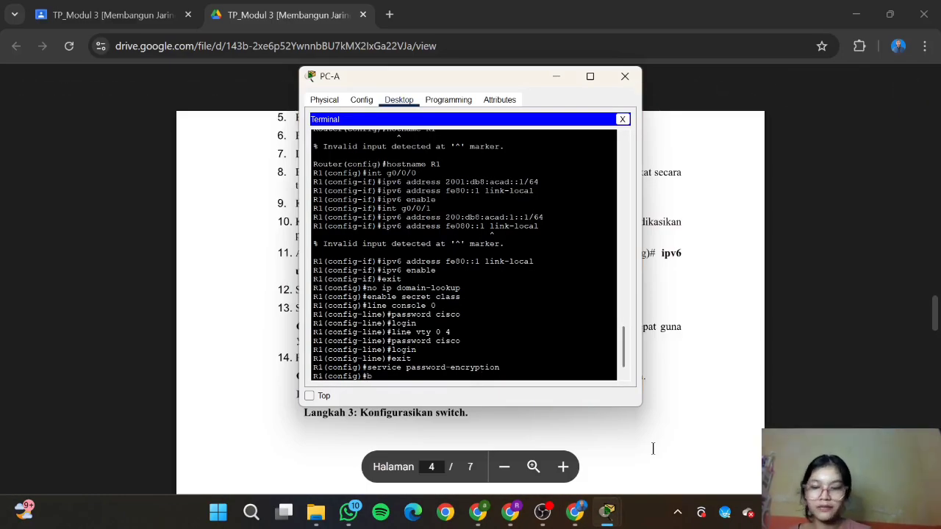
{"action": "type", "text": "banner mots"}
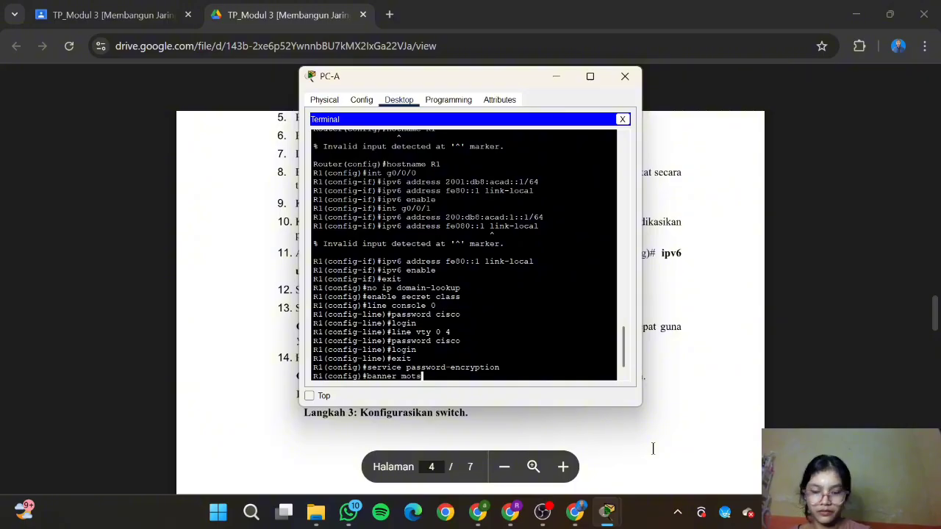
{"action": "key", "text": "BackSpace"}
{"action": "type", "text": "d #"}
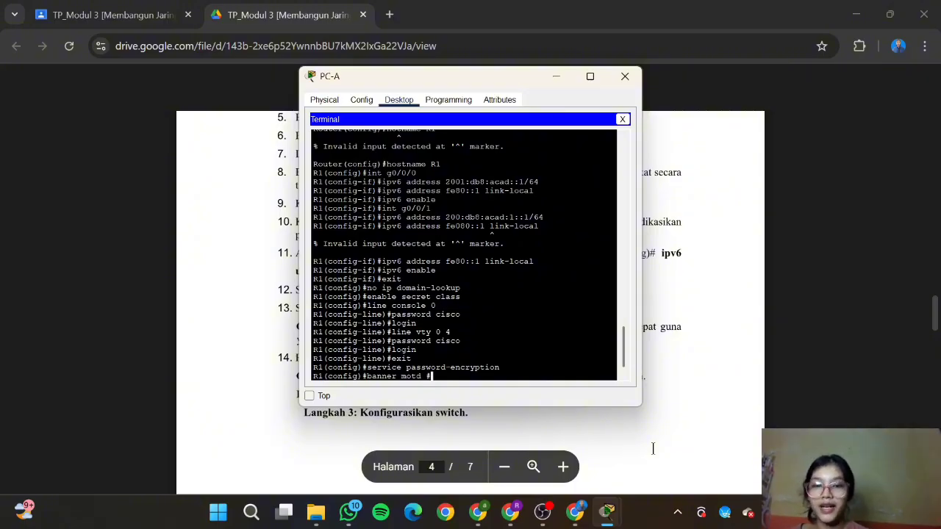
{"action": "type", "text": "d"}
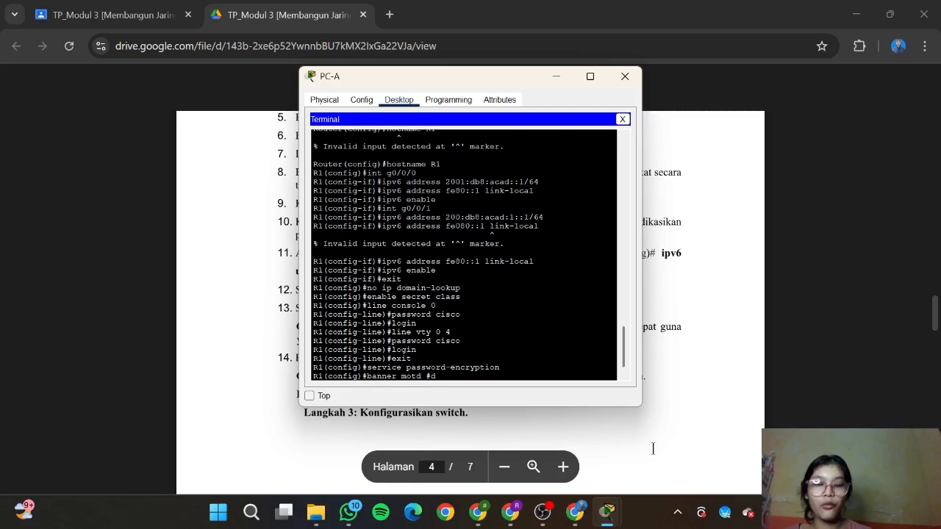
{"action": "type", "text": "ilarang me"}
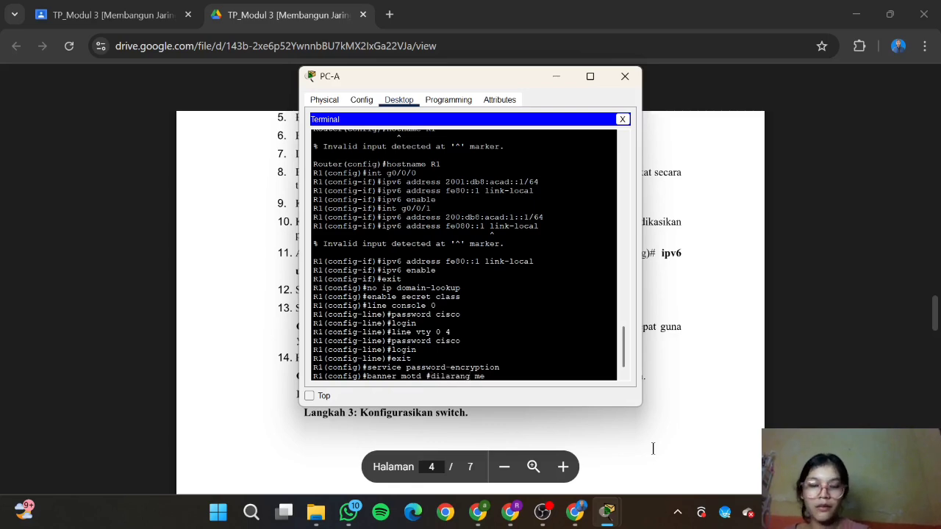
{"action": "type", "text": "ngakses"}
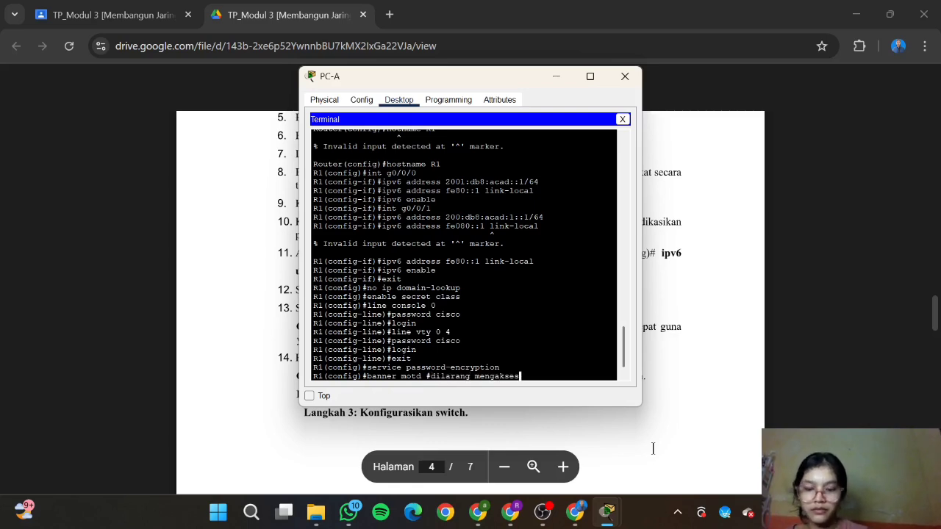
{"action": "type", "text": " yang tidak be"}
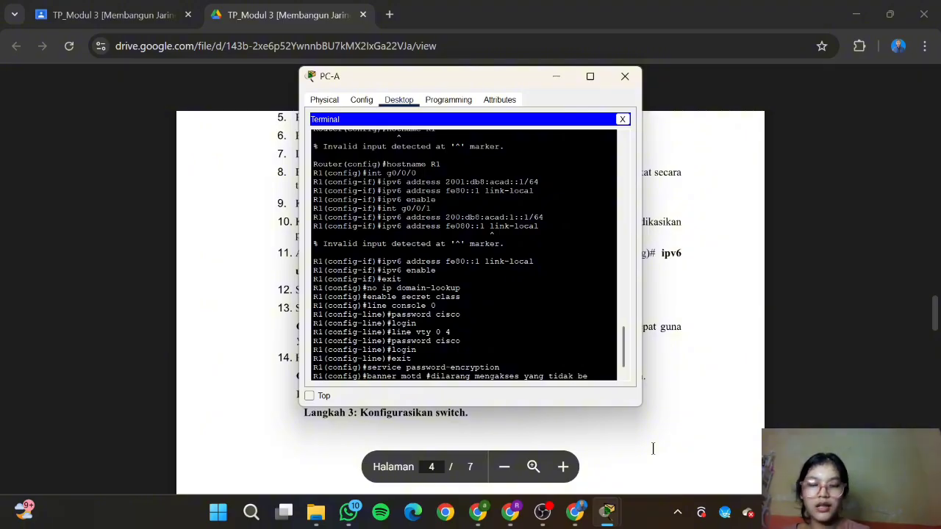
{"action": "type", "text": "rkepenting"}
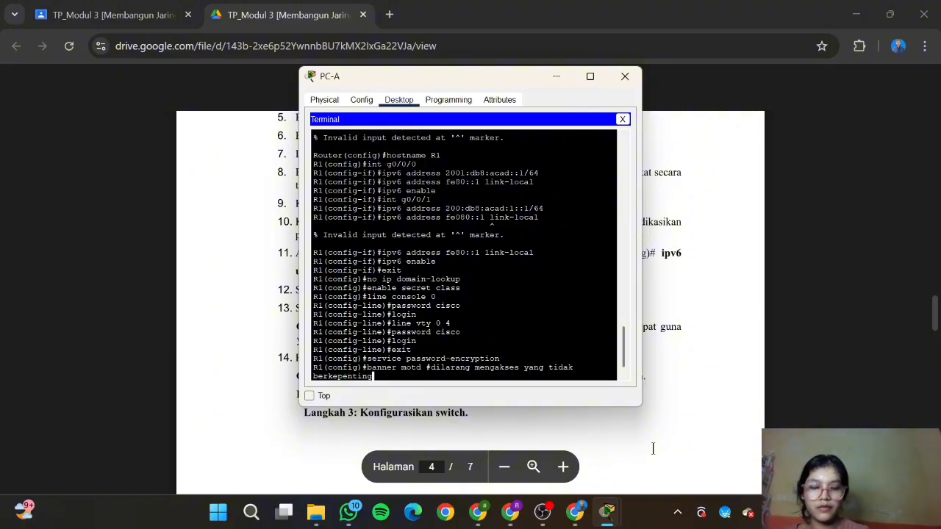
{"action": "type", "text": "an#"}
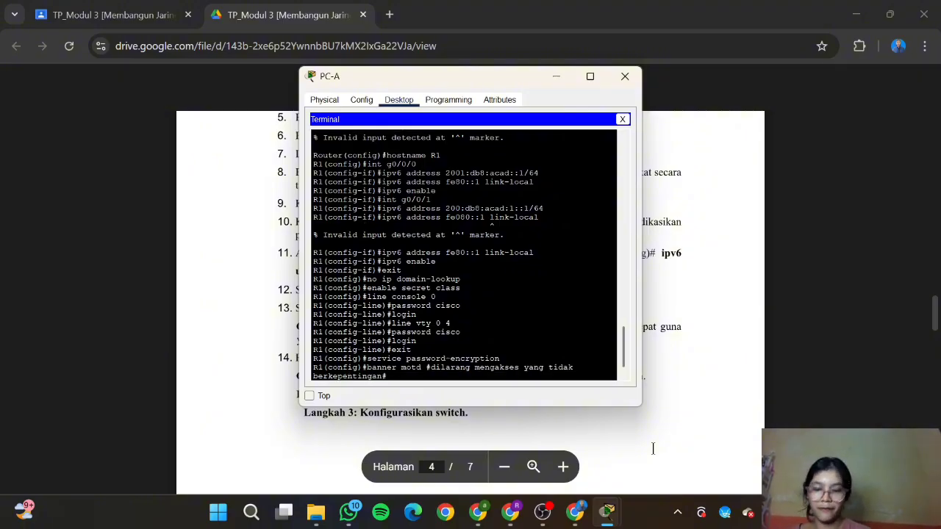
{"action": "key", "text": "Return"}
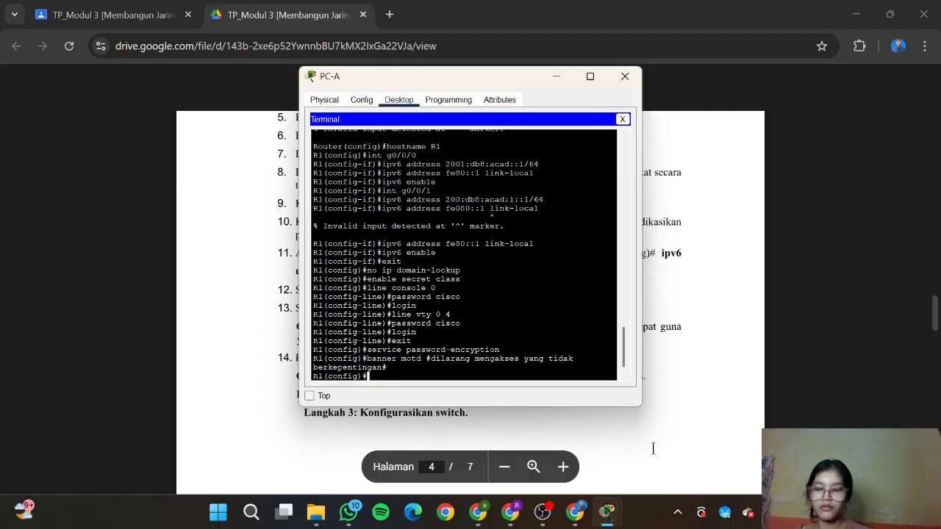
{"action": "left_click", "coordinate": [681, 405]}
{"action": "scroll", "coordinate": [711, 354], "scroll_direction": "down", "scroll_amount": 1}
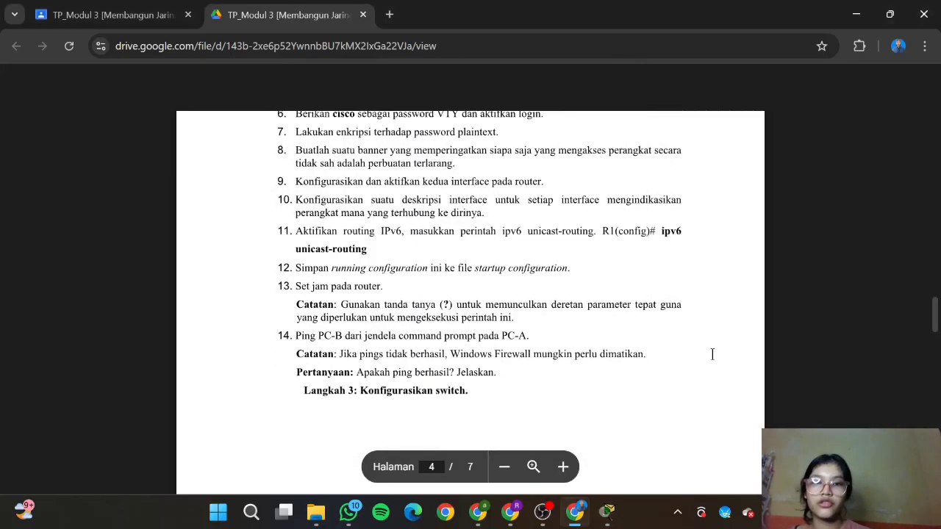
Step: On int g0/0/0 assign 192.168.0.1 255.255.255.0 and bring it up with 'no sh'
{"action": "scroll", "coordinate": [552, 292], "scroll_direction": "down", "scroll_amount": 1}
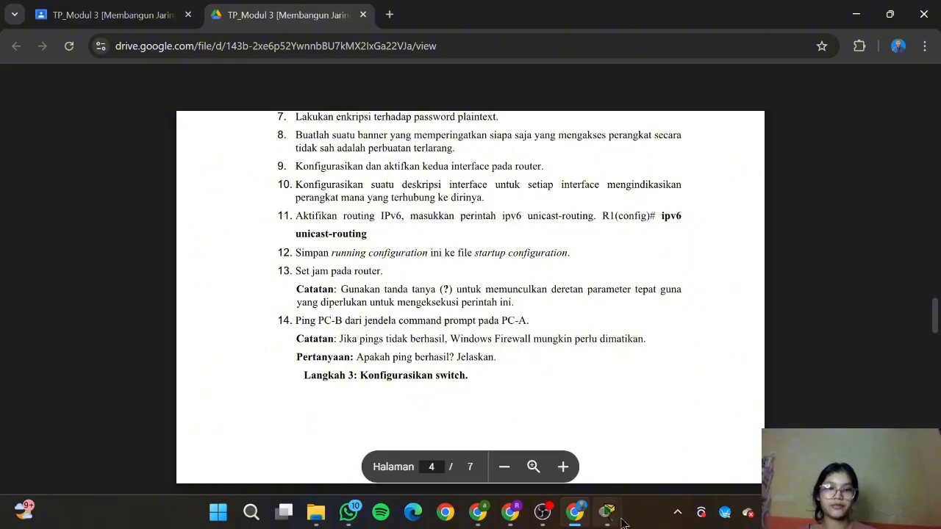
{"action": "left_click", "coordinate": [653, 450]}
{"action": "type", "text": "ig)#int"}
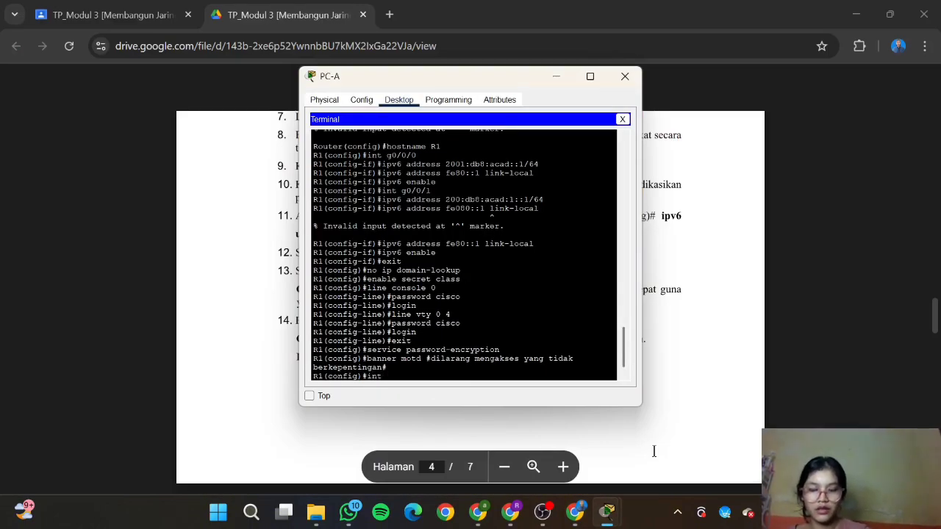
{"action": "type", "text": " g0"}
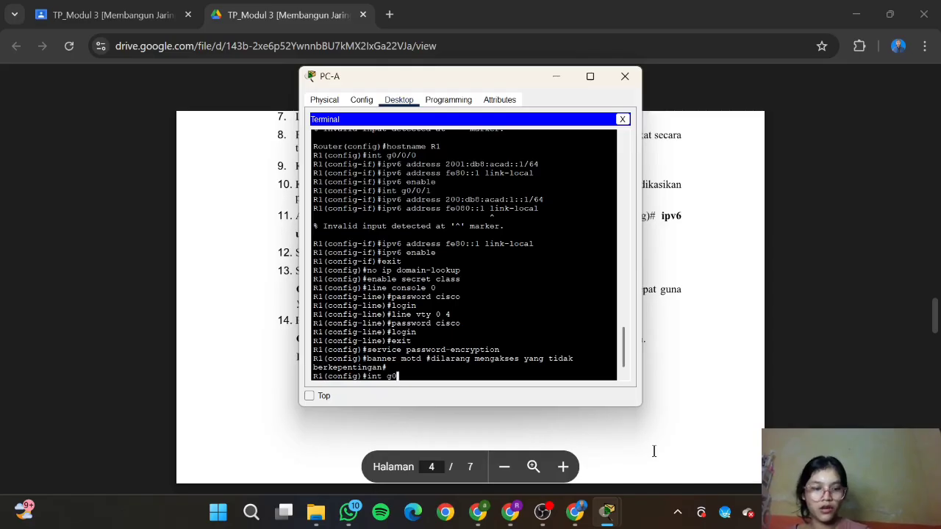
{"action": "type", "text": "/0/0"}
{"action": "key", "text": "Return"}
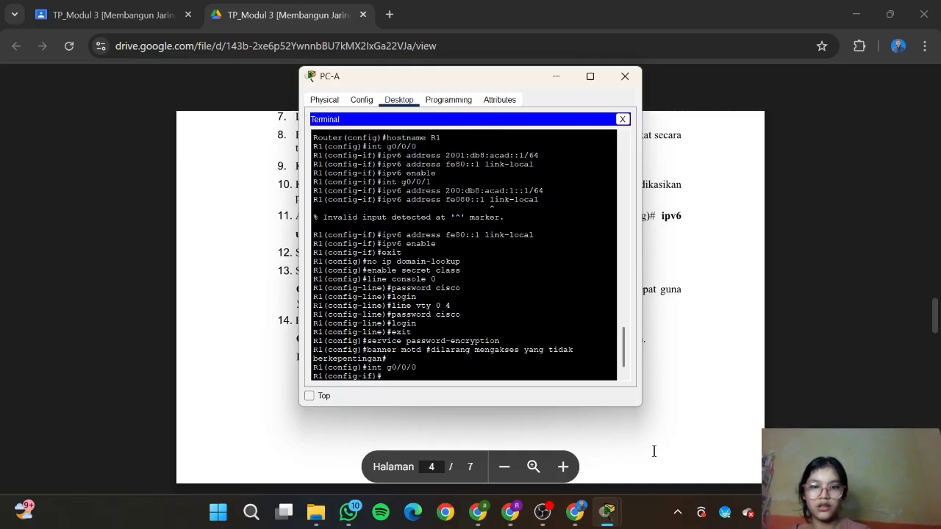
{"action": "type", "text": "ip addr"}
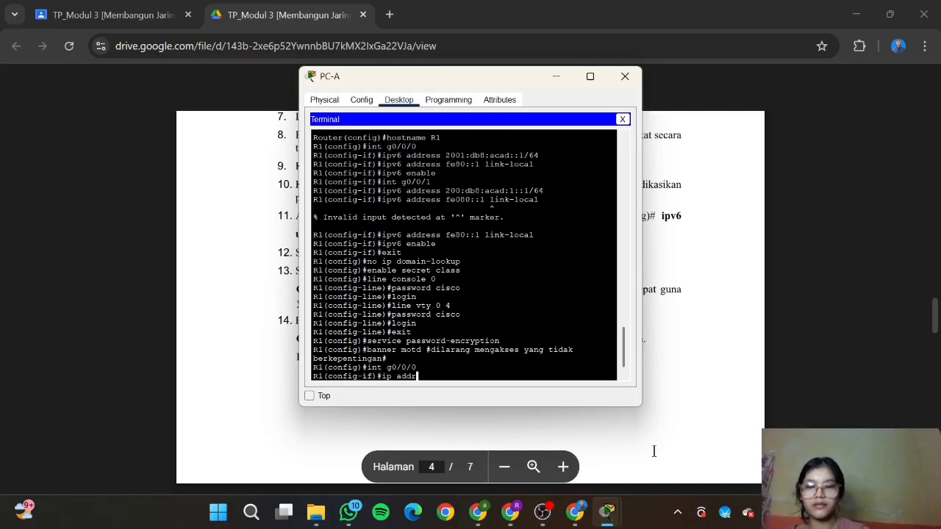
{"action": "type", "text": "ess 192.1"}
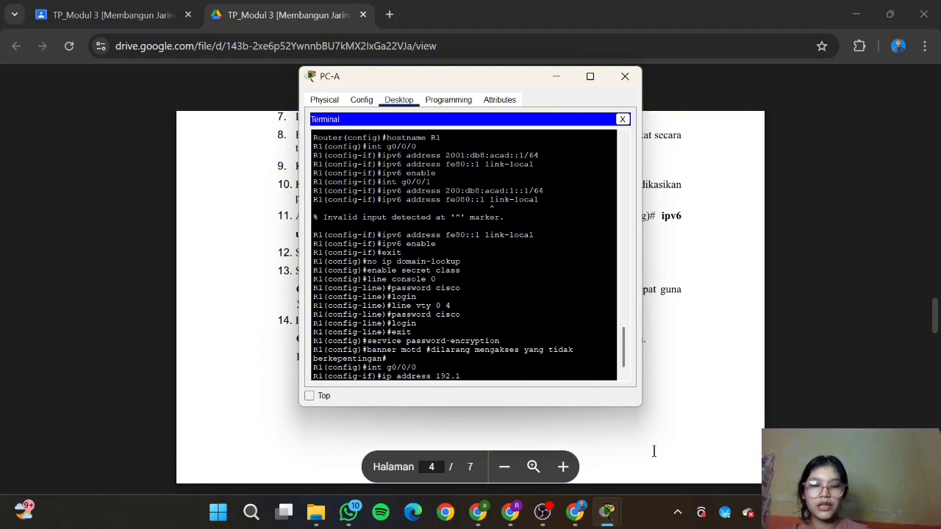
{"action": "type", "text": "68.0."}
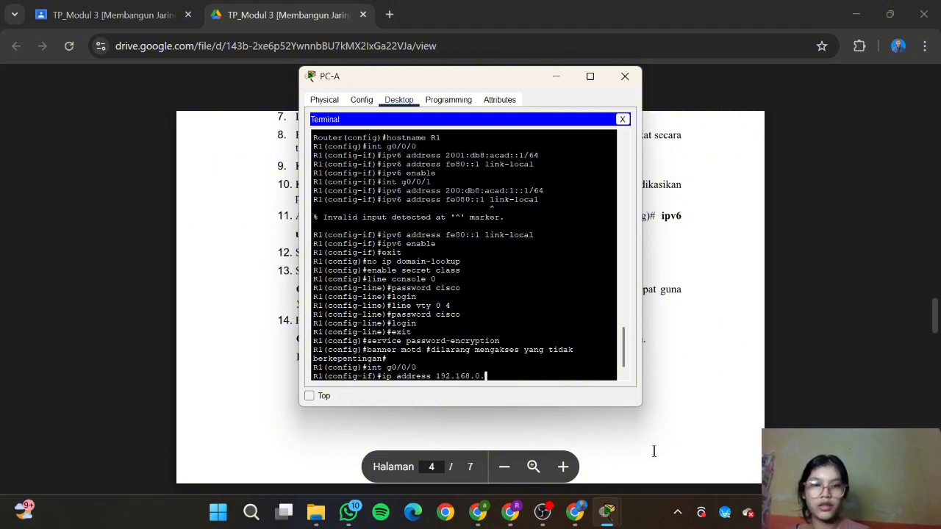
{"action": "type", "text": "1 255.255.255"}
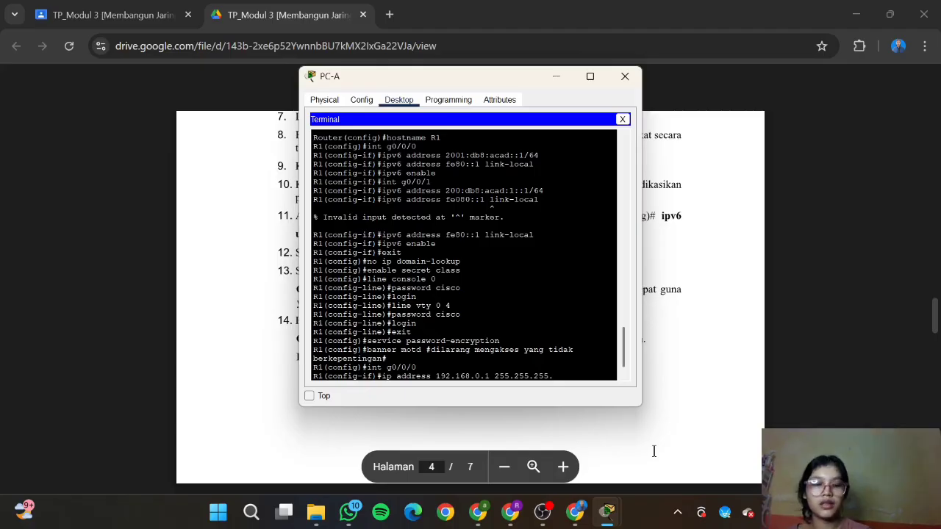
{"action": "type", "text": ".0"}
{"action": "key", "text": "Return"}
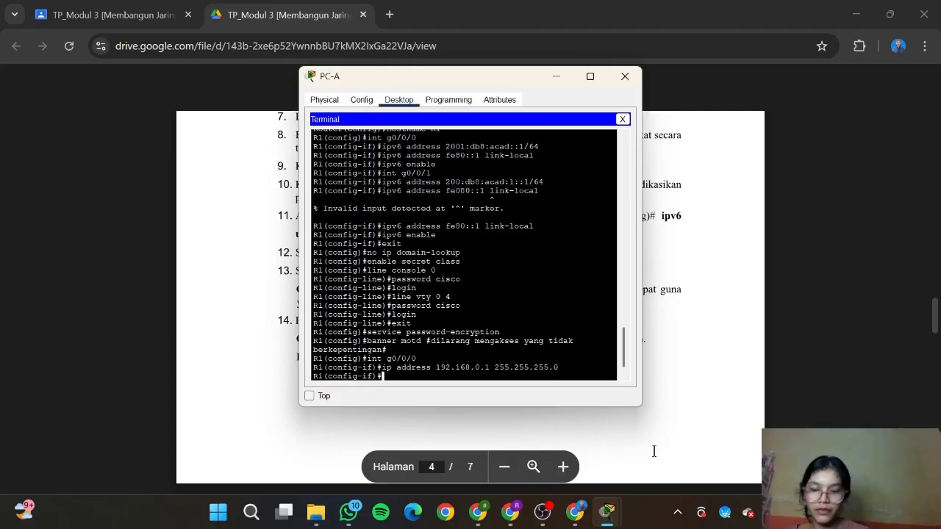
{"action": "type", "text": "no sh"}
{"action": "key", "text": "Return"}
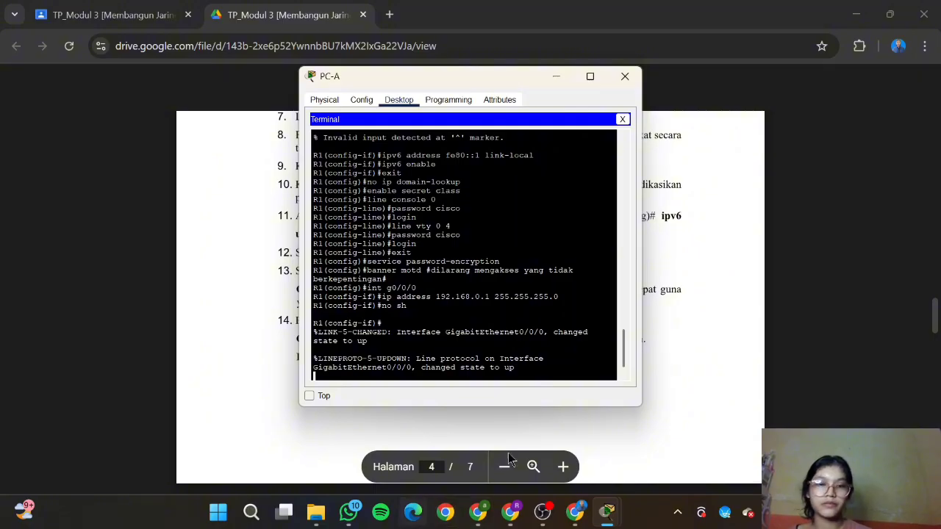
{"action": "mouse_move", "coordinate": [575, 512]}
{"action": "mouse_move", "coordinate": [581, 452]}
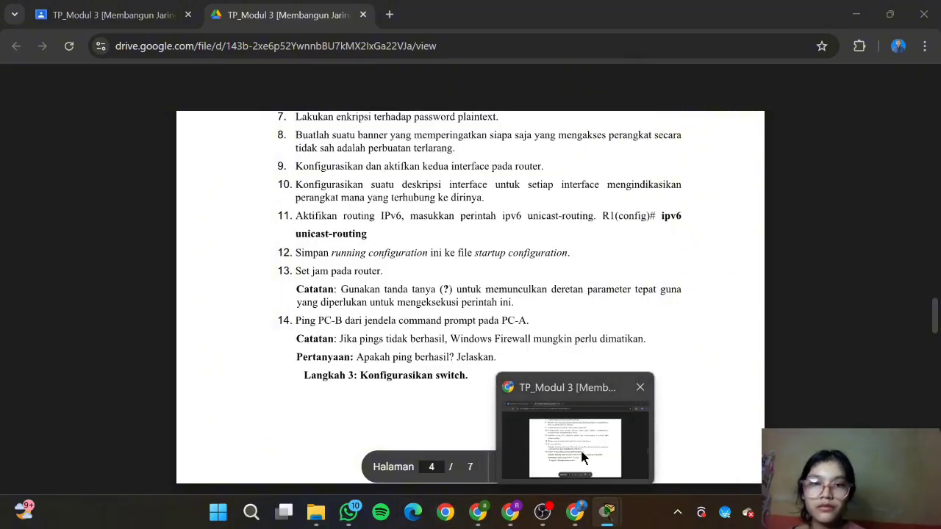
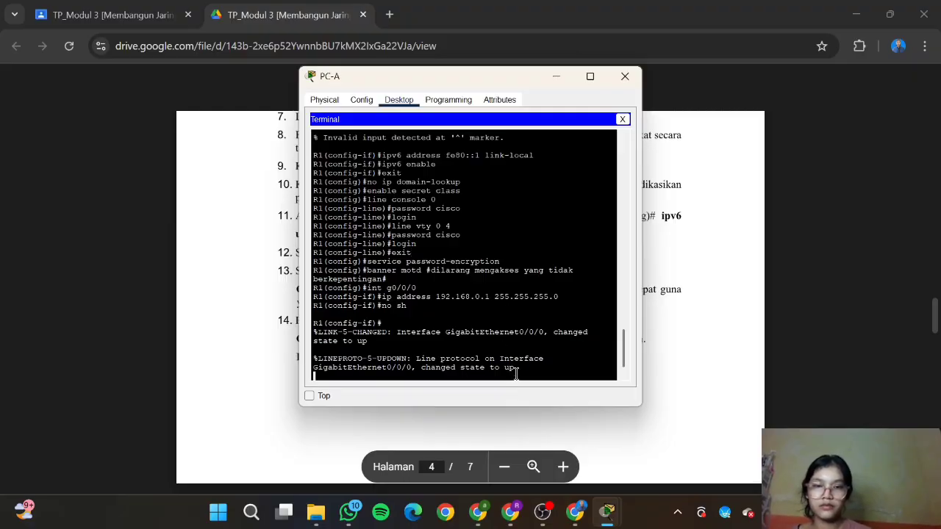
Step: On int g0/0/1 assign 192.168.1.1 255.255.255.0 and bring it up with 'no sh'
{"action": "key", "text": "Return"}
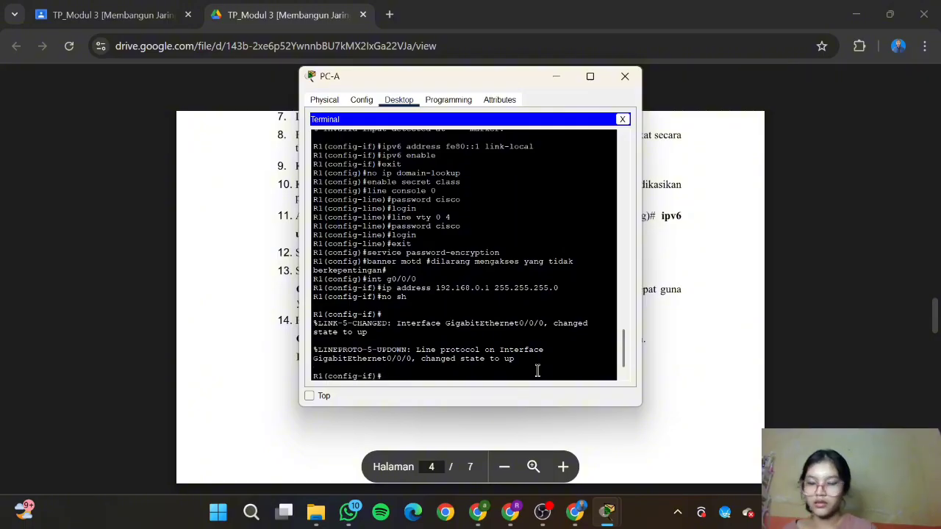
{"action": "type", "text": "int"}
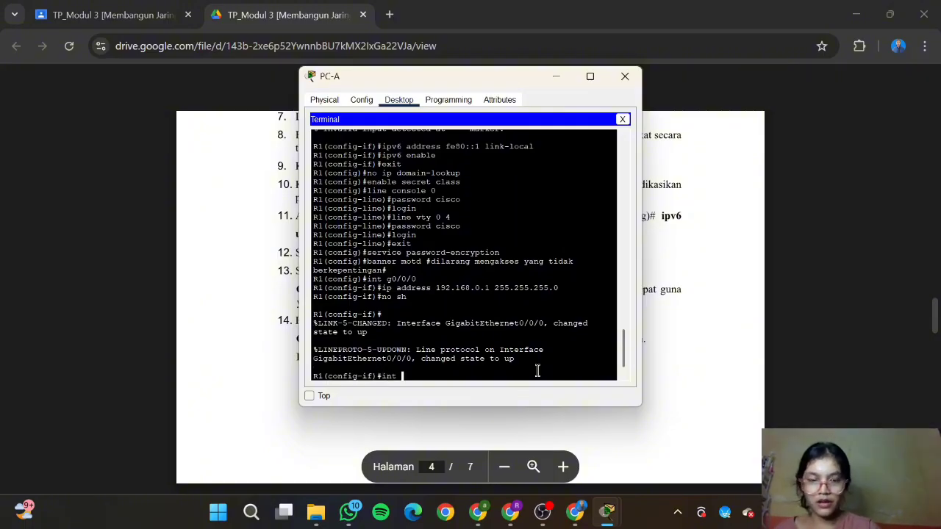
{"action": "type", "text": " g0"}
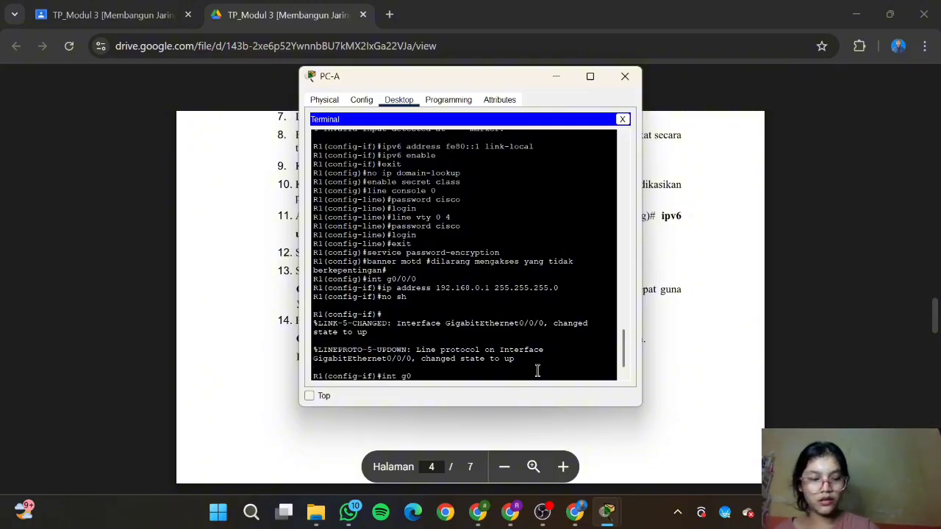
{"action": "type", "text": "/0/1"}
{"action": "key", "text": "Return"}
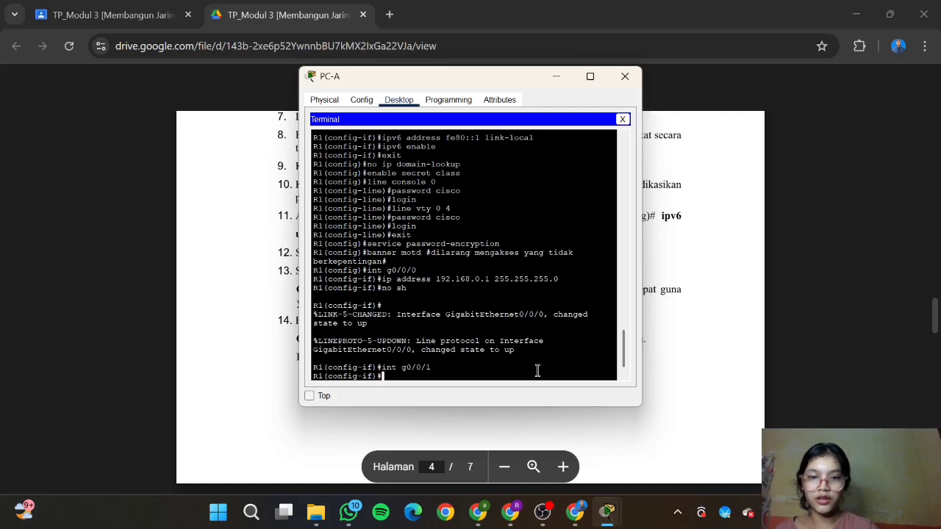
{"action": "type", "text": "ip add"}
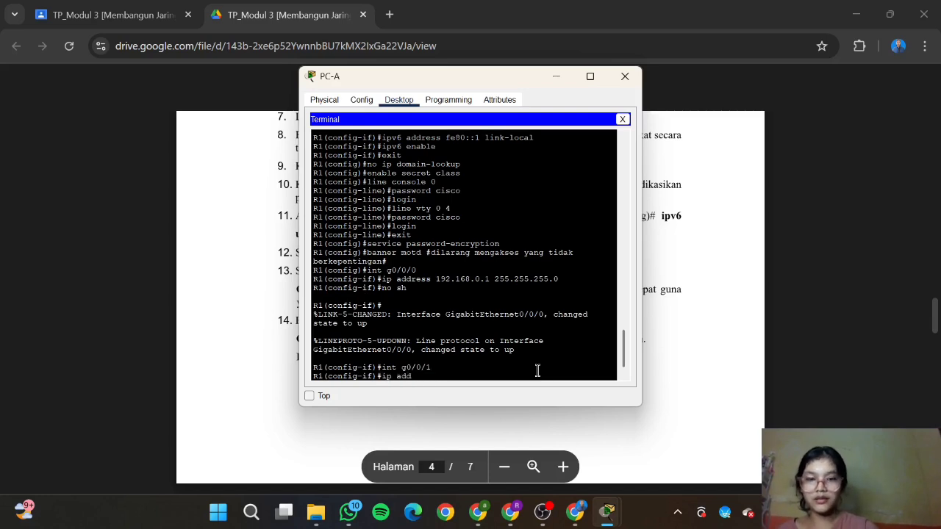
{"action": "type", "text": "ress 192"}
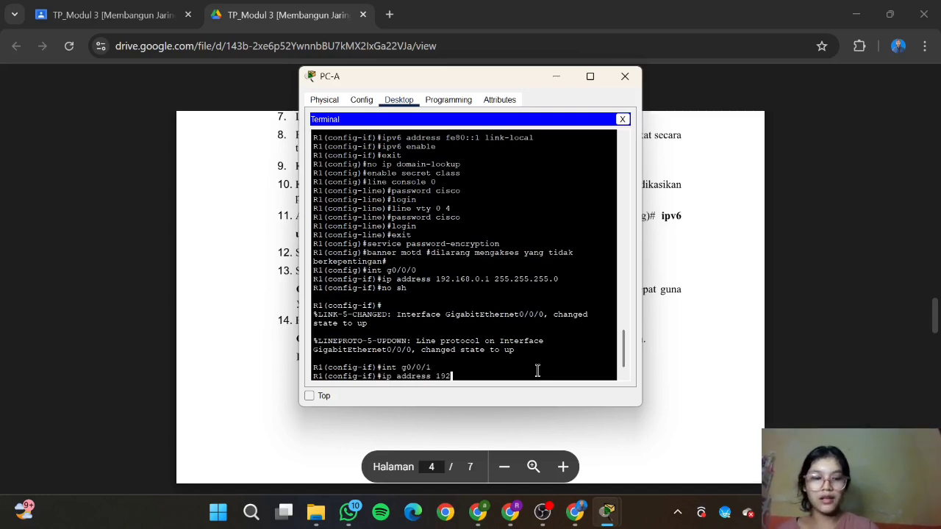
{"action": "type", "text": ".168.1"}
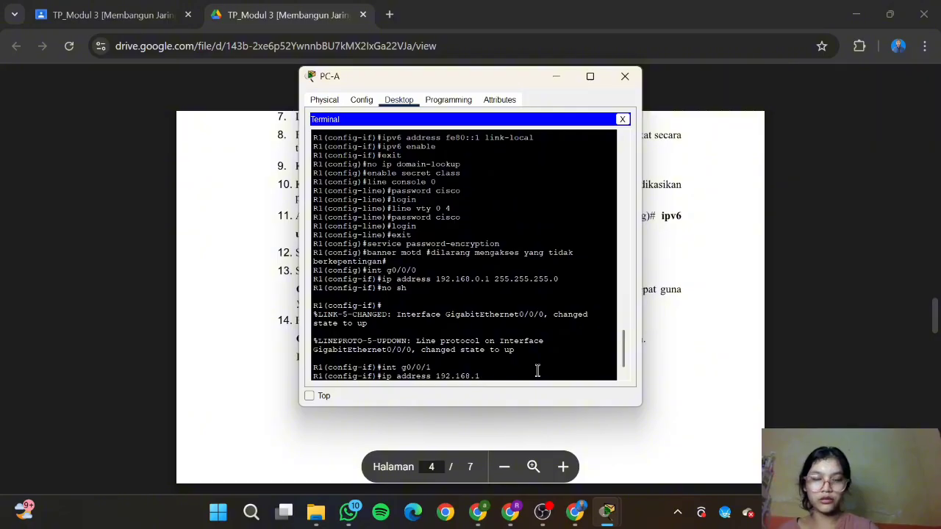
{"action": "type", "text": ".1 255.25"}
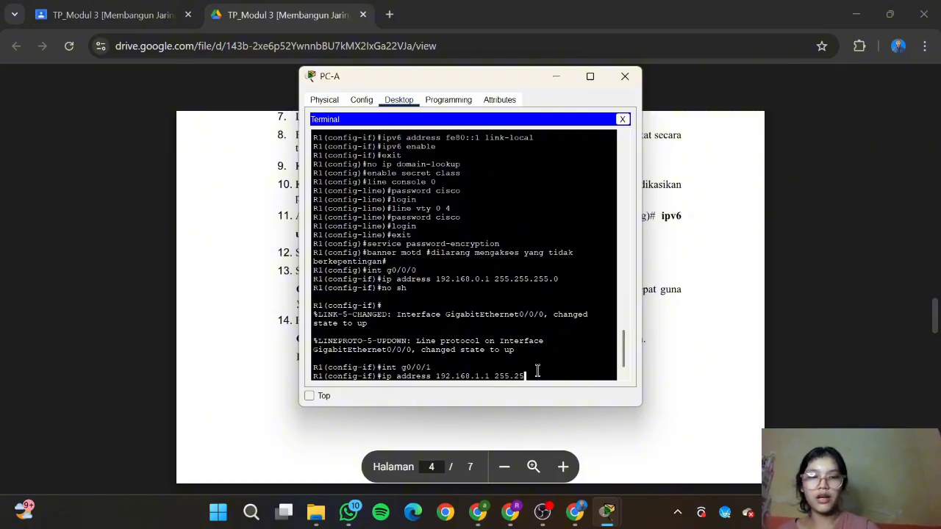
{"action": "type", "text": "5.255.0"}
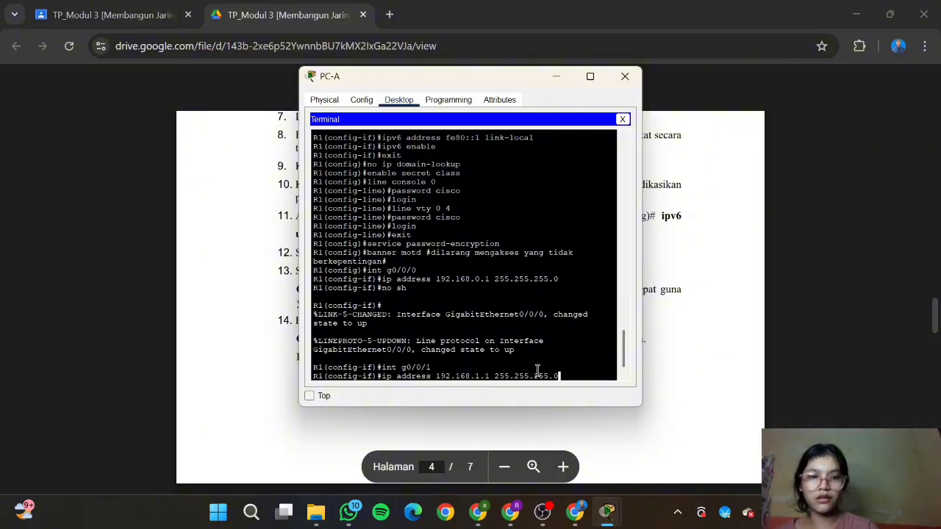
{"action": "key", "text": "Return"}
{"action": "type", "text": "no sh"}
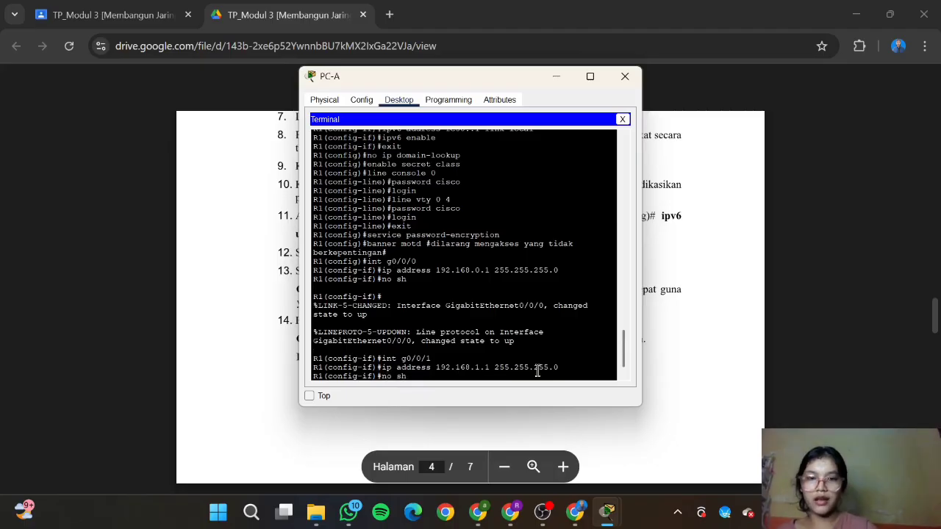
{"action": "key", "text": "Return"}
Step: Give interface gigabitEthernet0/0/1 the description 'to switch' and exit the interface
{"action": "left_click", "coordinate": [711, 387]}
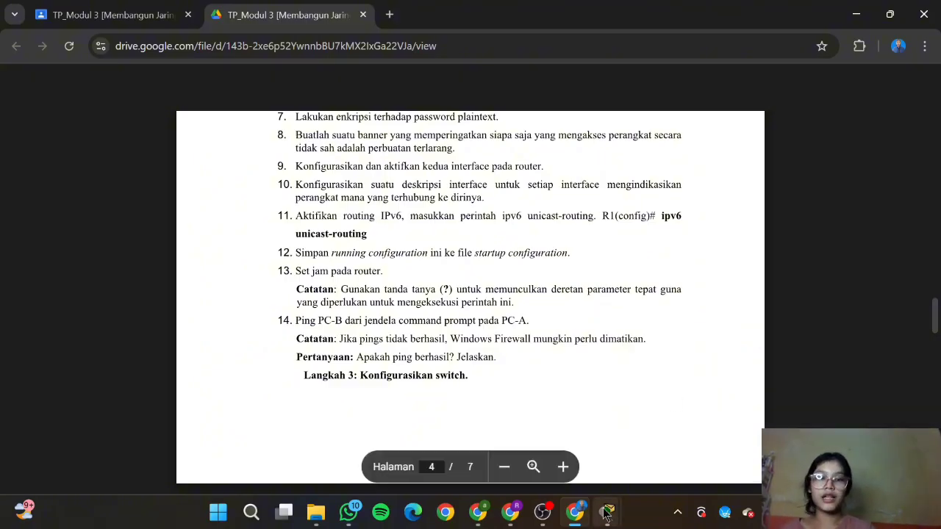
{"action": "mouse_move", "coordinate": [607, 511]}
{"action": "left_click", "coordinate": [661, 423]}
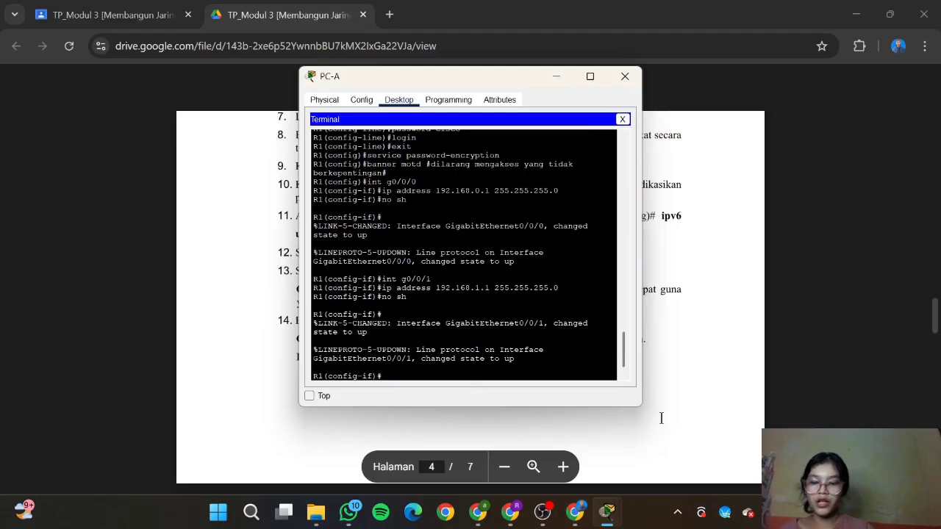
{"action": "type", "text": "interface"}
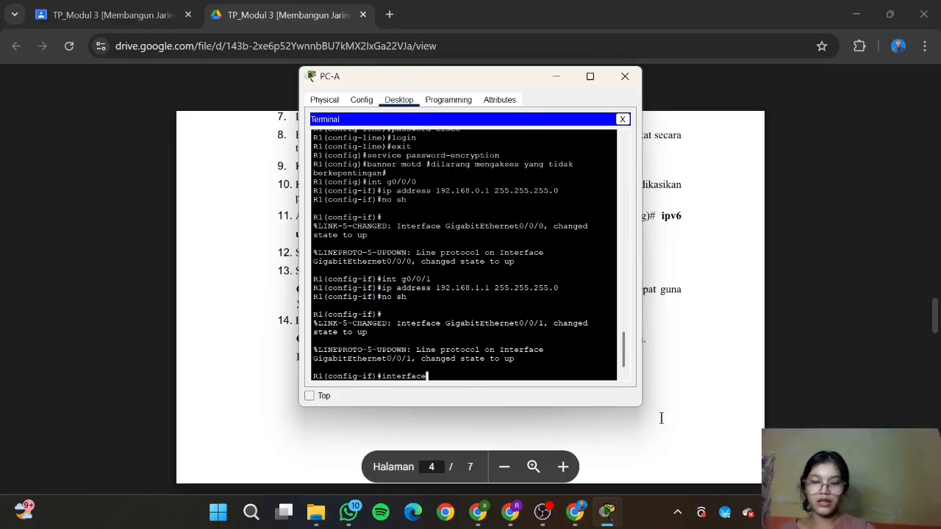
{"action": "type", "text": " gigabit"}
{"action": "key", "text": "Caps_Lock"}
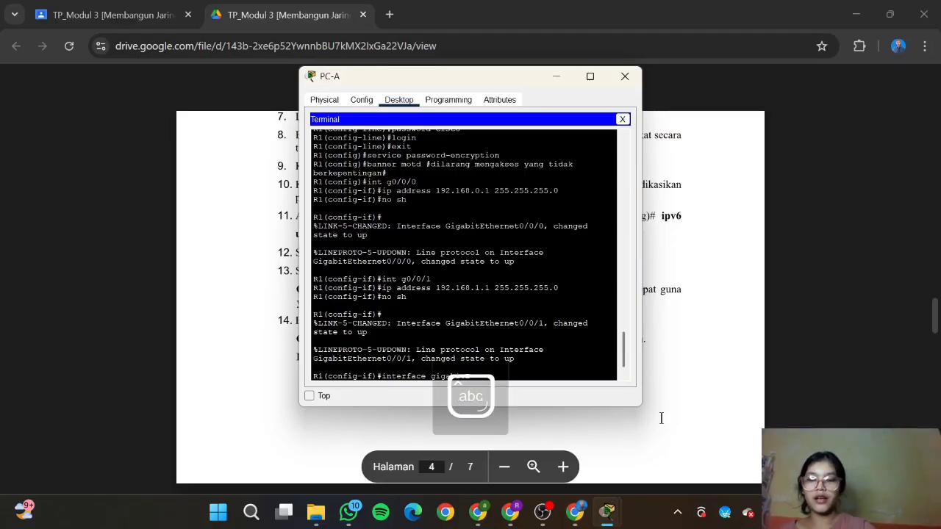
{"action": "type", "text": "Ethernet"}
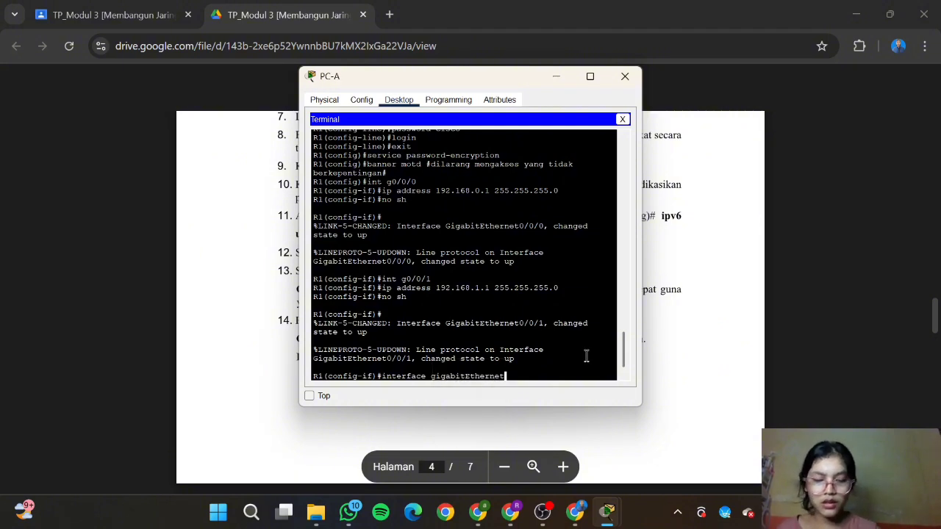
{"action": "type", "text": "0/0/1"}
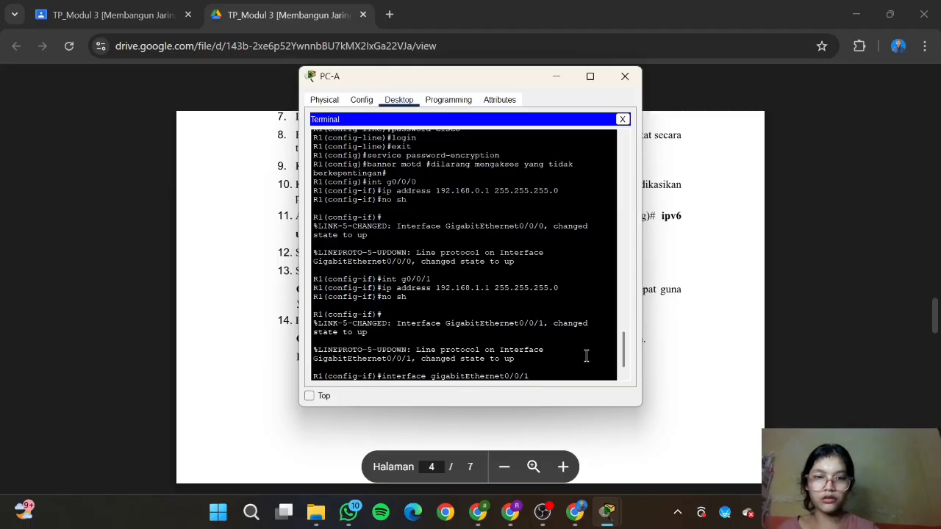
{"action": "key", "text": "Return"}
{"action": "type", "text": "de"}
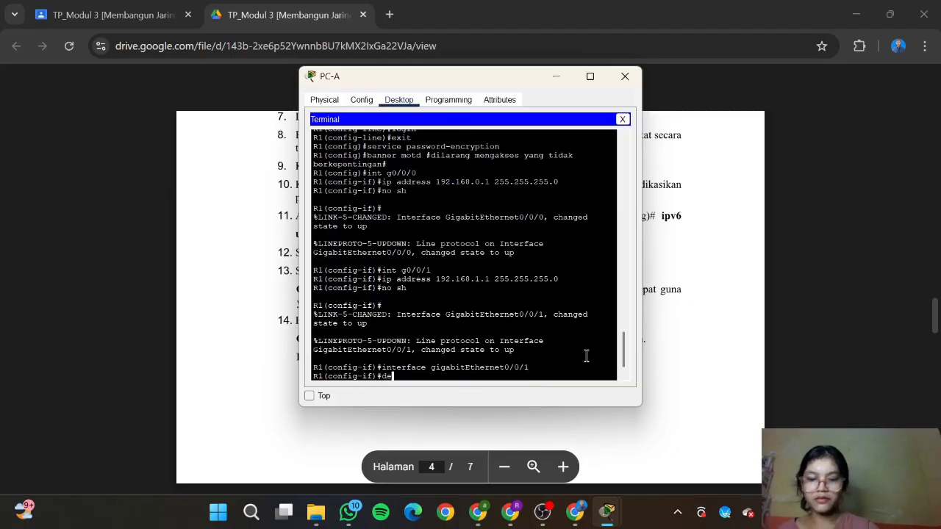
{"action": "type", "text": "scription"}
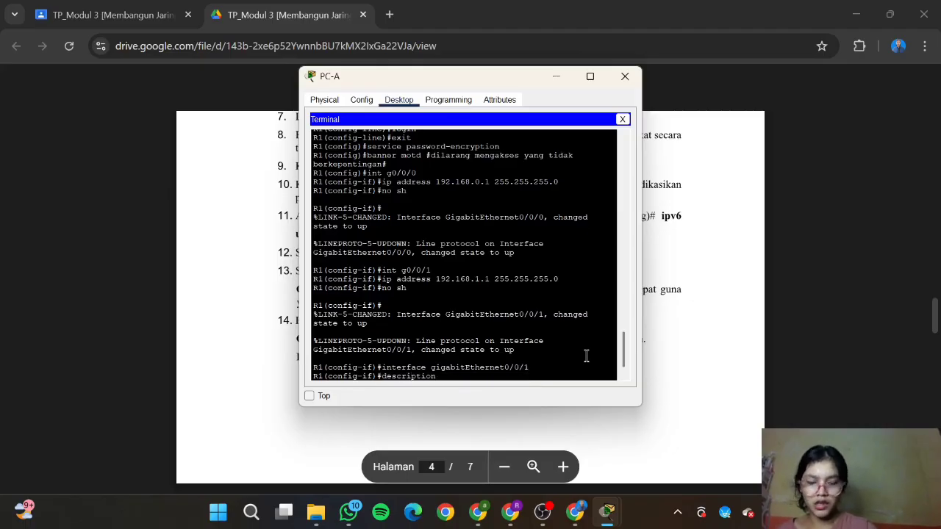
{"action": "type", "text": " to s"}
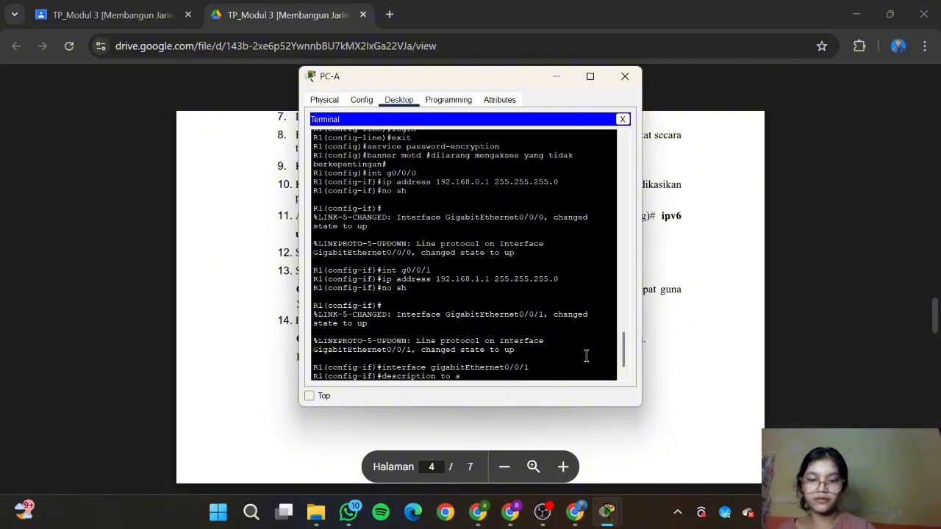
{"action": "type", "text": "witch"}
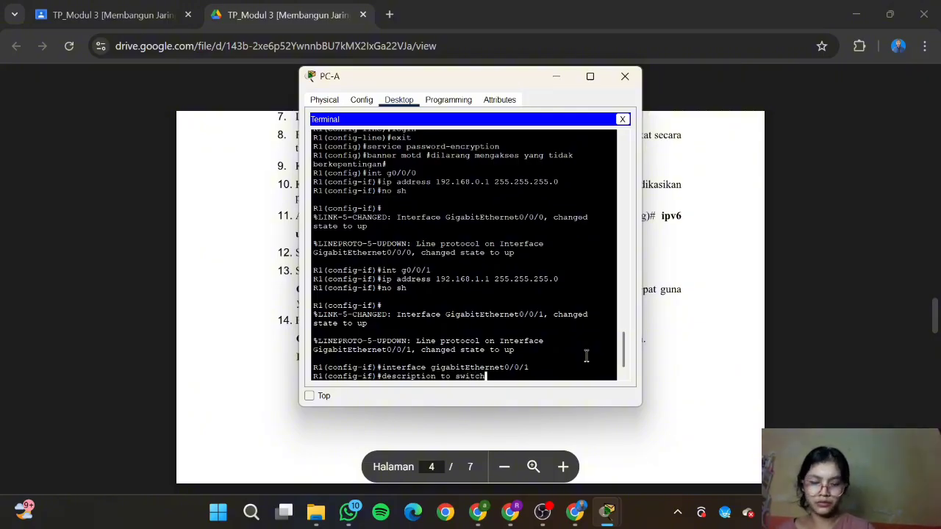
{"action": "key", "text": "Return"}
{"action": "type", "text": "exit"}
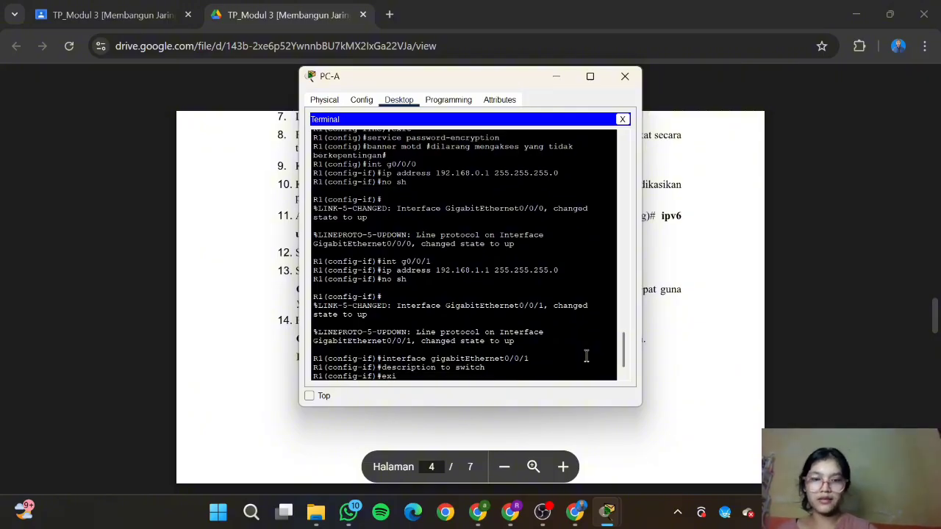
{"action": "key", "text": "Return"}
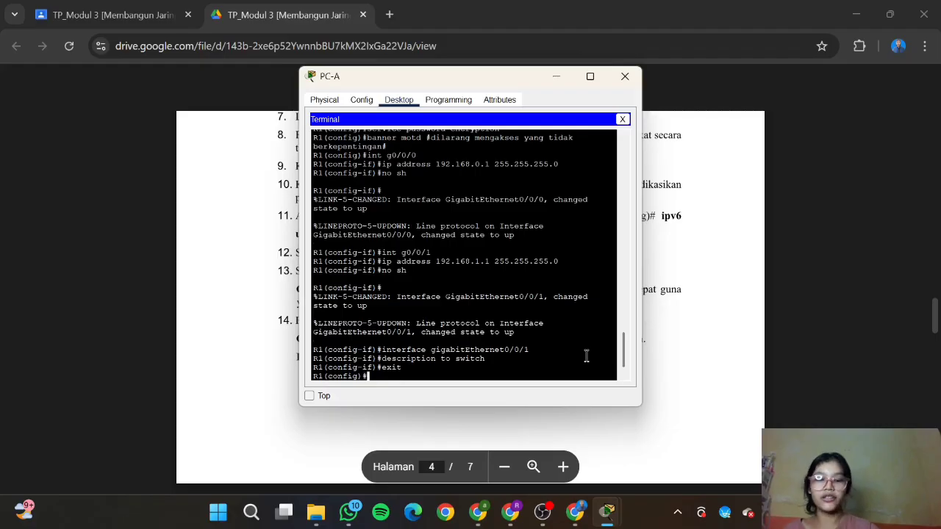
Step: Give interface gigabitEthernet0/0/0 the description 'to PC-b' and exit interface configuration
{"action": "type", "text": "interface"}
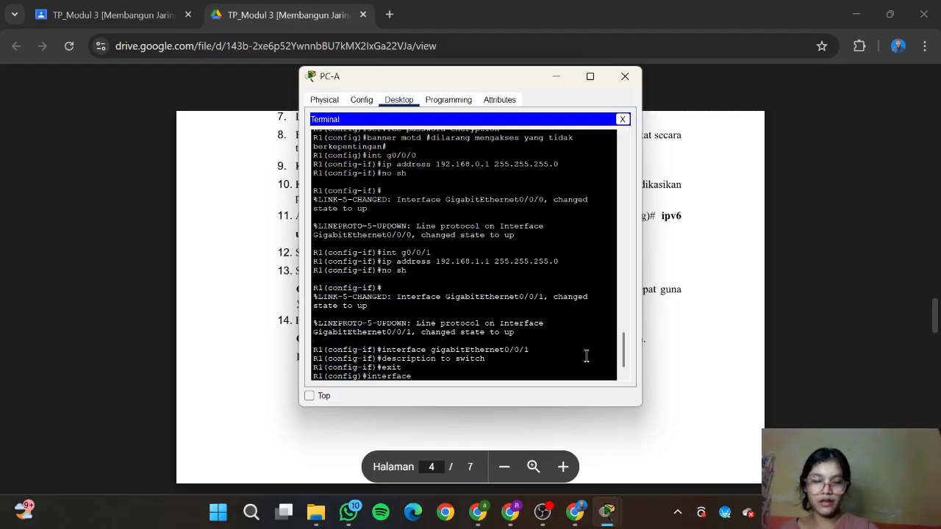
{"action": "type", "text": " gigabit"}
{"action": "key", "text": "Caps_Lock"}
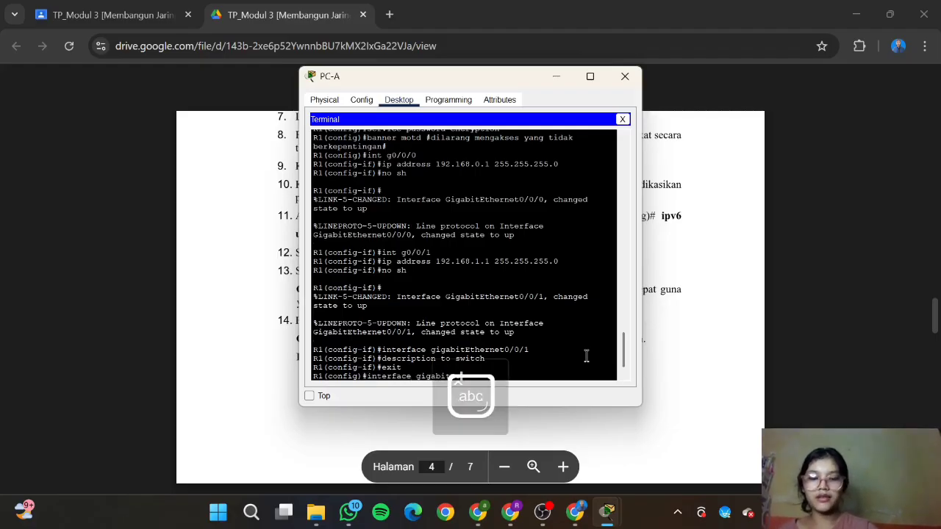
{"action": "type", "text": "Ethernet0/0/0"}
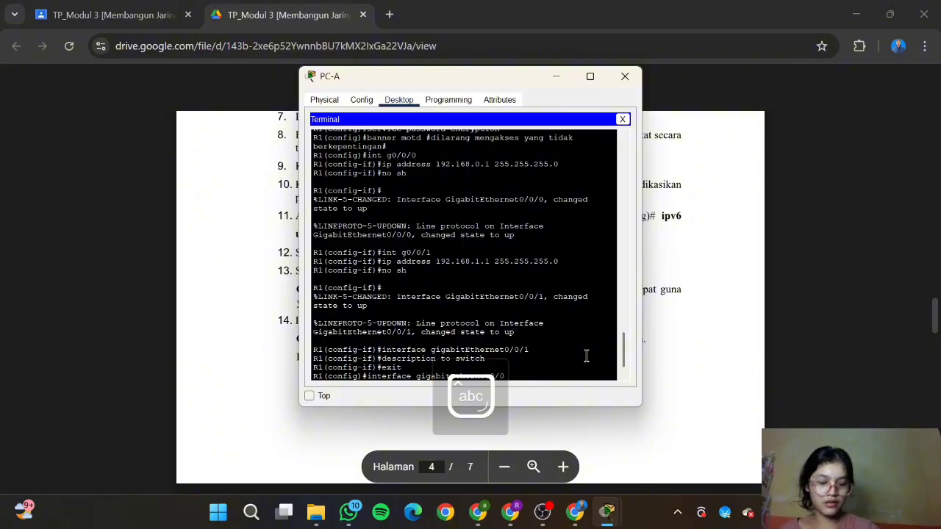
{"action": "key", "text": "Return"}
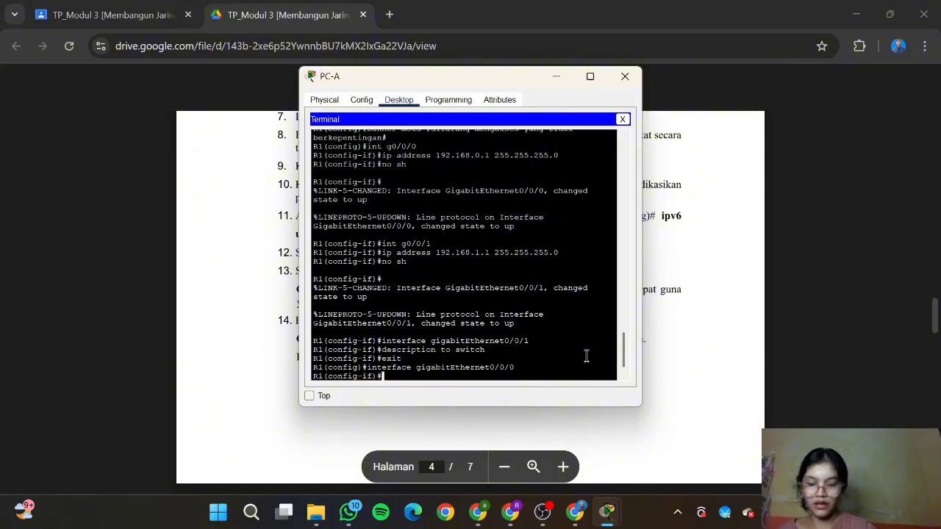
{"action": "type", "text": "description to"}
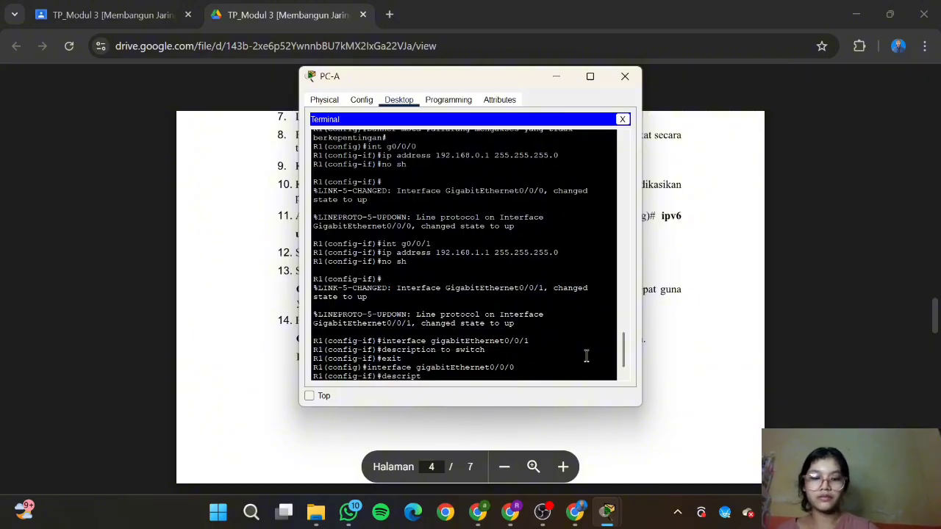
{"action": "key", "text": "Caps_Lock"}
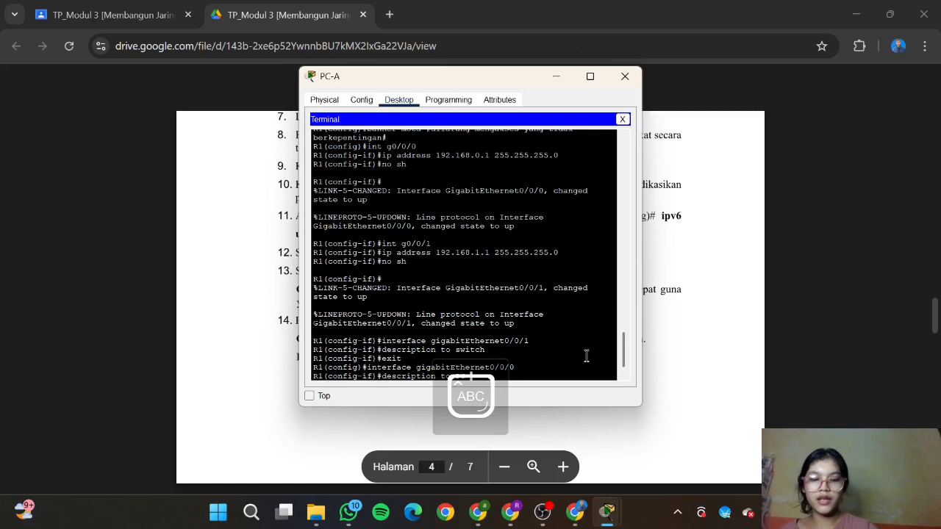
{"action": "type", "text": "PC-b"}
{"action": "key", "text": "Return"}
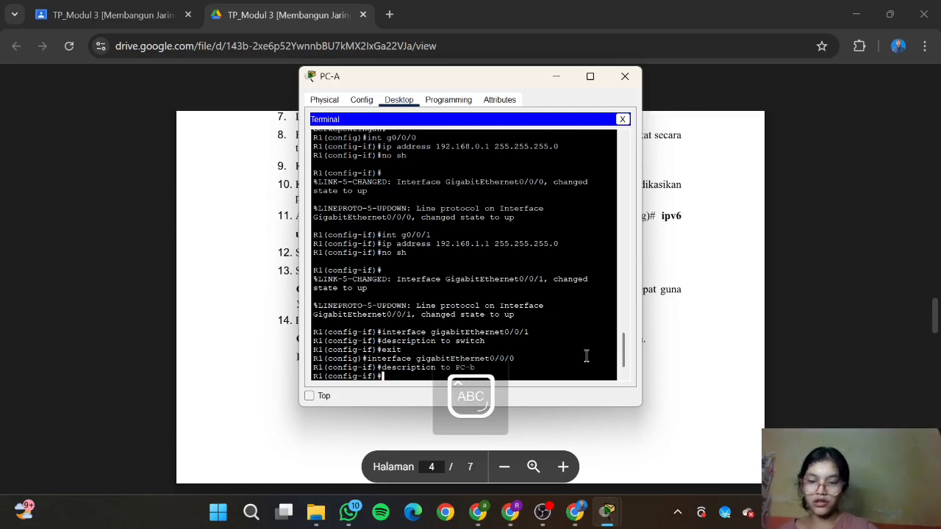
{"action": "key", "text": "Caps_Lock"}
{"action": "type", "text": "exit"}
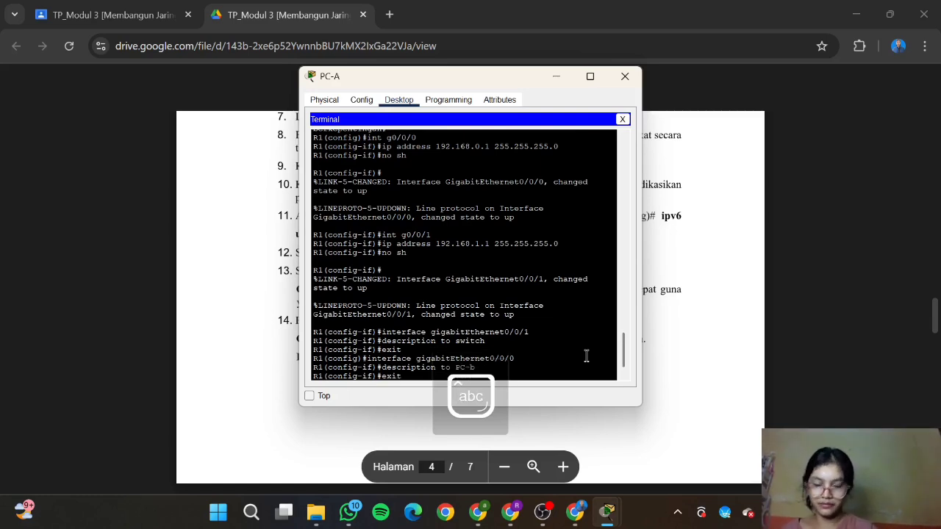
{"action": "key", "text": "Return"}
Step: Copy 'ipv6 unicast-routing' from step 11 of the lab sheet and run it on R1
{"action": "left_click", "coordinate": [699, 415]}
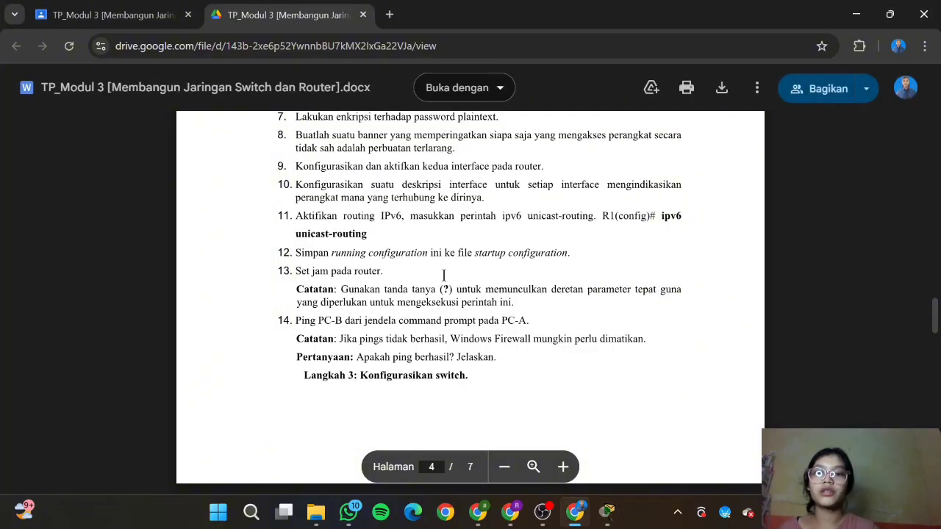
{"action": "scroll", "coordinate": [444, 275], "scroll_direction": "down", "scroll_amount": 1}
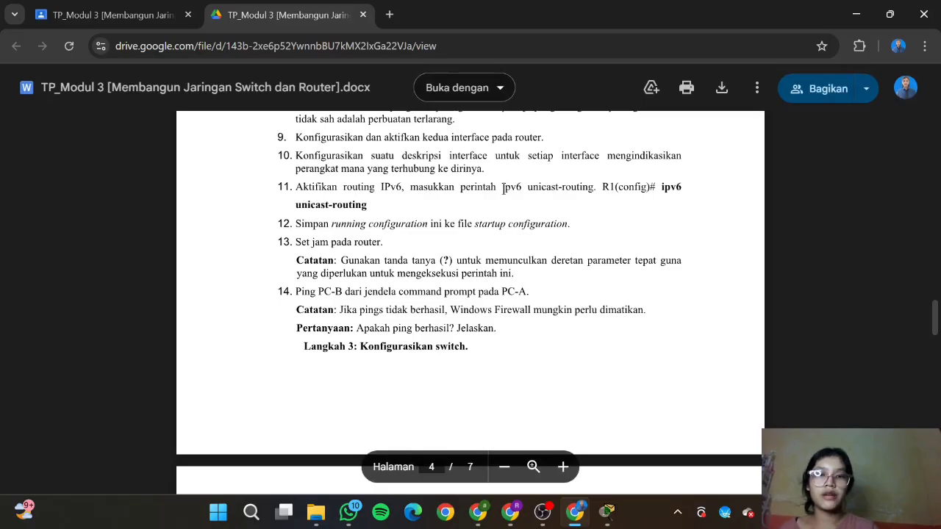
{"action": "left_click_drag", "start_coordinate": [503, 190], "coordinate": [594, 190]}
{"action": "key", "text": "ctrl+c"}
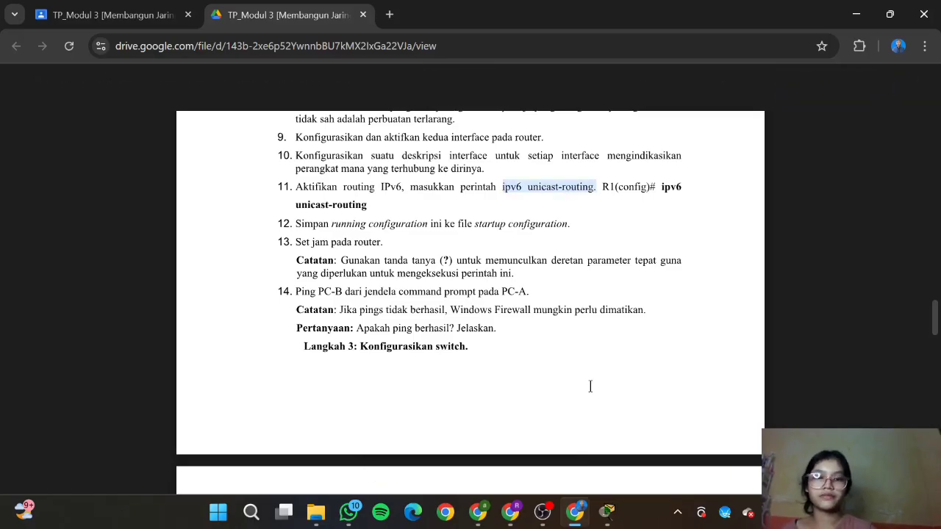
{"action": "mouse_move", "coordinate": [606, 512]}
{"action": "left_click", "coordinate": [684, 434]}
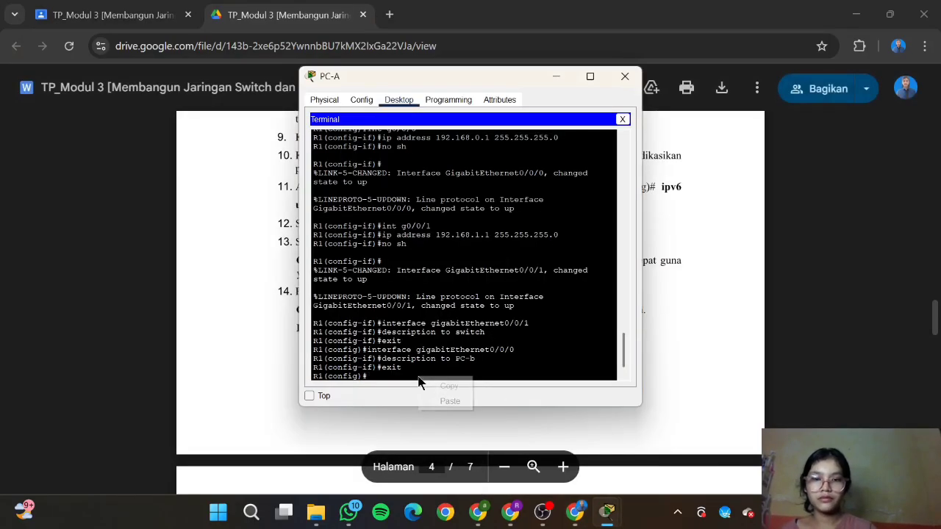
{"action": "right_click", "coordinate": [420, 379]}
{"action": "left_click", "coordinate": [447, 399]}
{"action": "key", "text": "Return"}
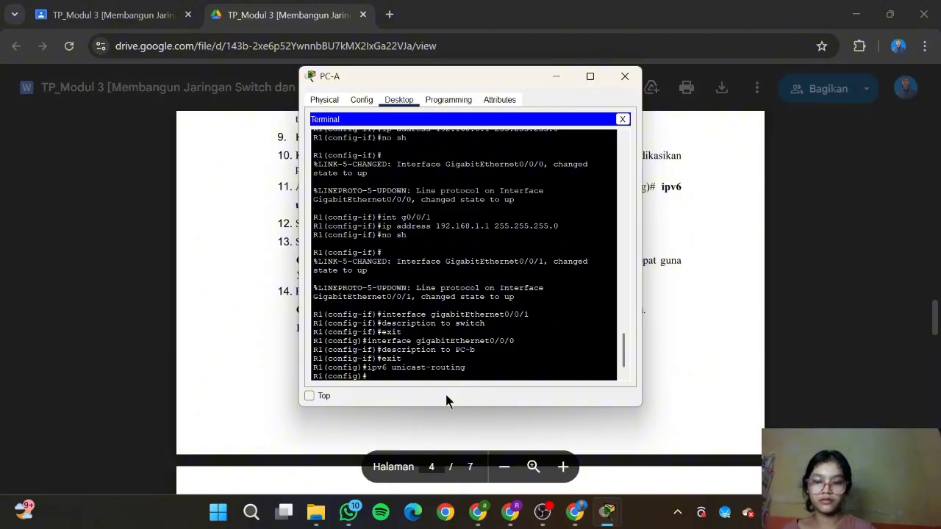
{"action": "left_click", "coordinate": [668, 363]}
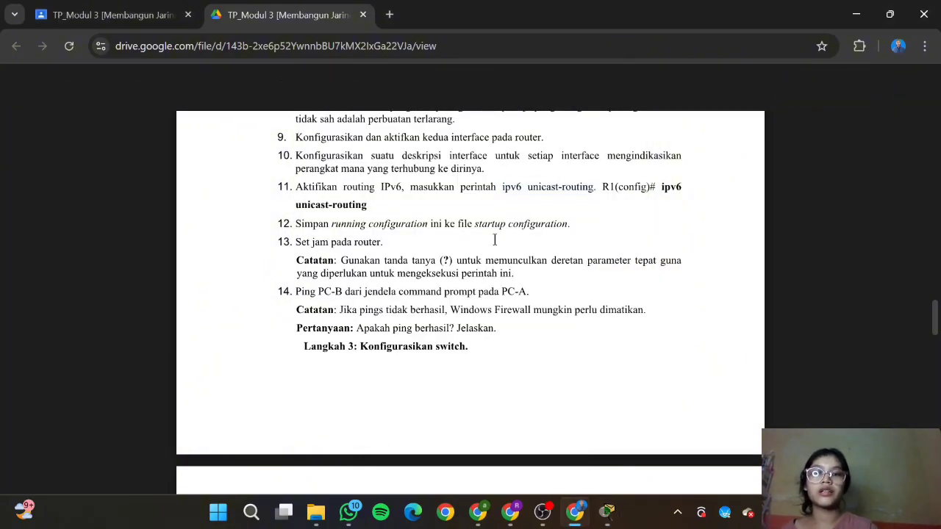
{"action": "scroll", "coordinate": [495, 239], "scroll_direction": "down", "scroll_amount": 1}
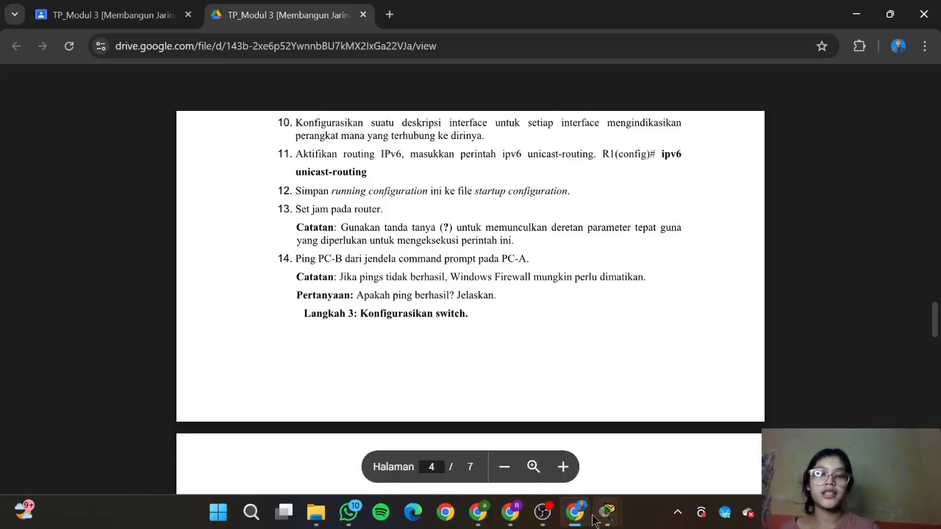
Step: Run 'copy running-config startup-config' twice on R1; both are rejected as invalid input
{"action": "mouse_move", "coordinate": [607, 513]}
{"action": "left_click", "coordinate": [675, 439]}
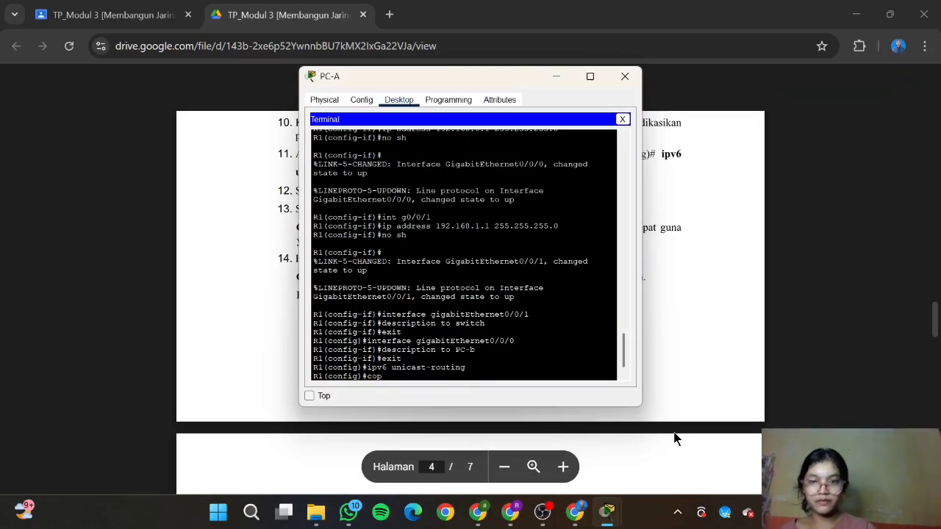
{"action": "type", "text": "copy running-"}
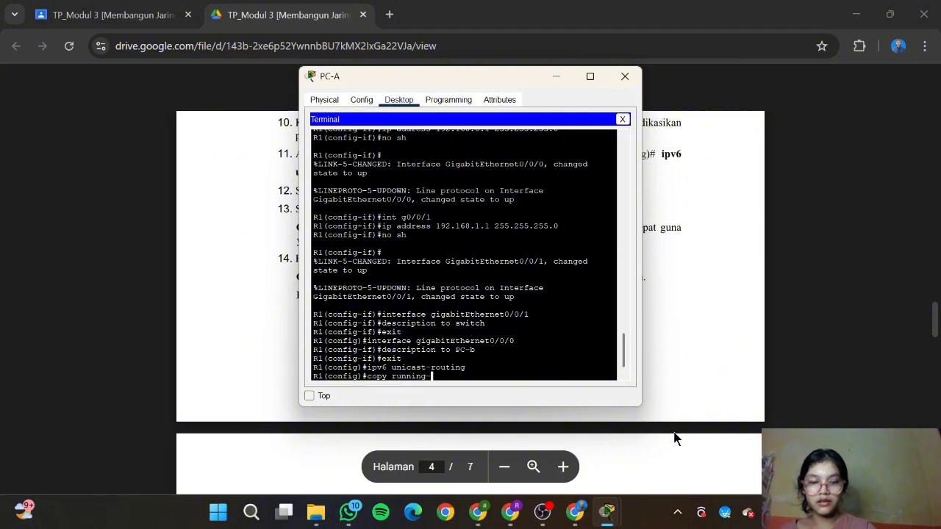
{"action": "type", "text": "config"}
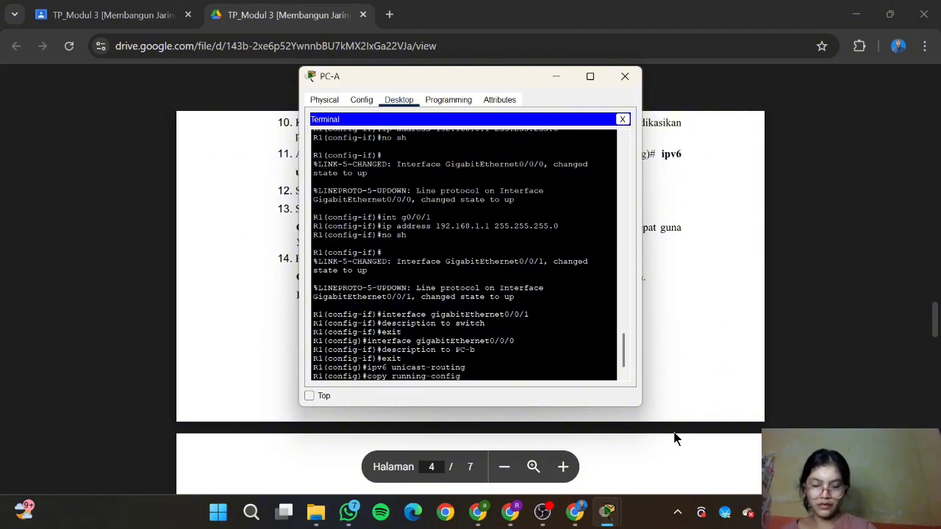
{"action": "type", "text": " startup"}
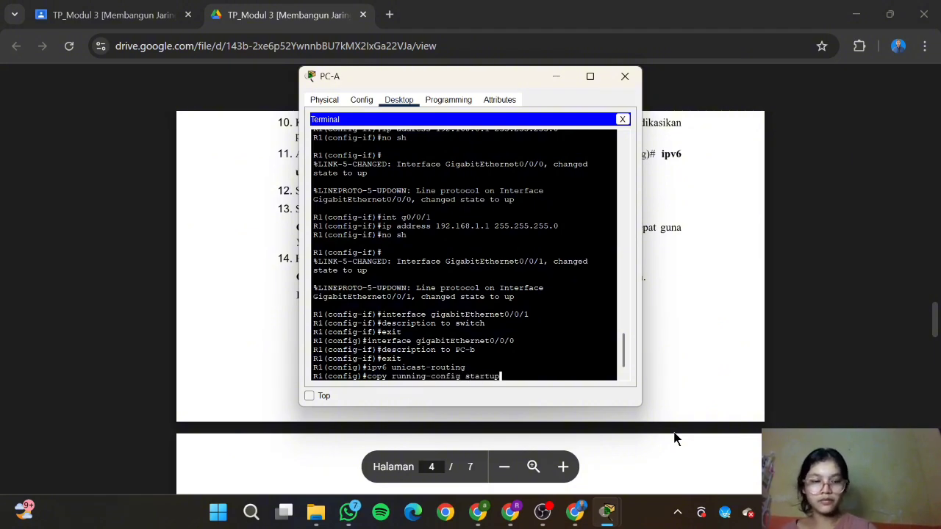
{"action": "type", "text": "-config"}
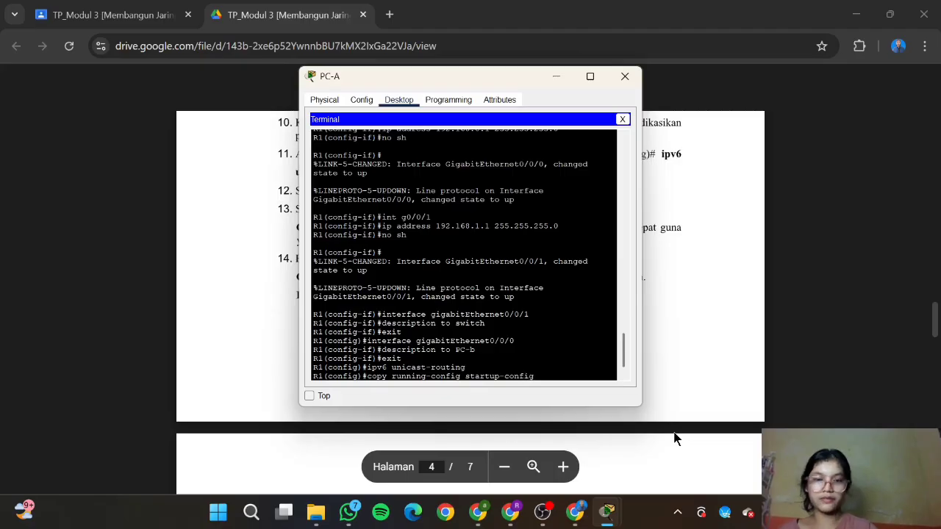
{"action": "key", "text": "Return"}
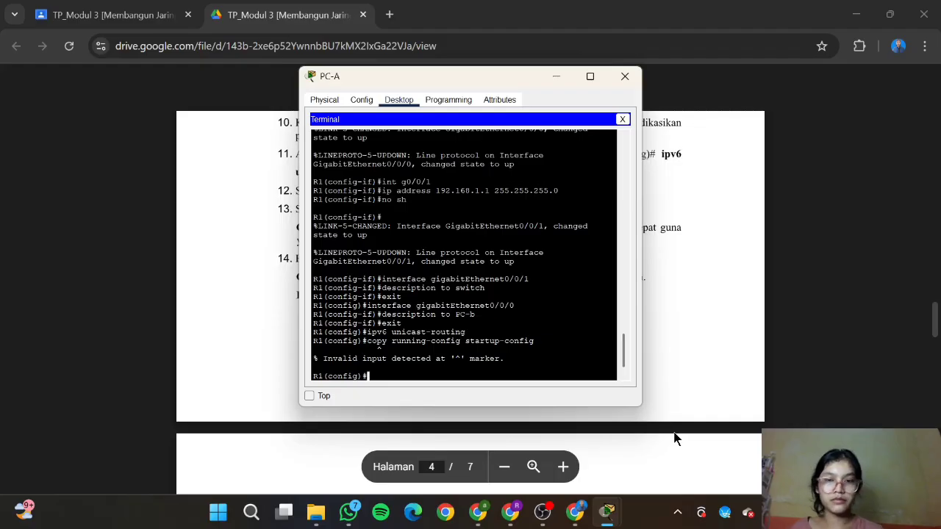
{"action": "type", "text": "c"}
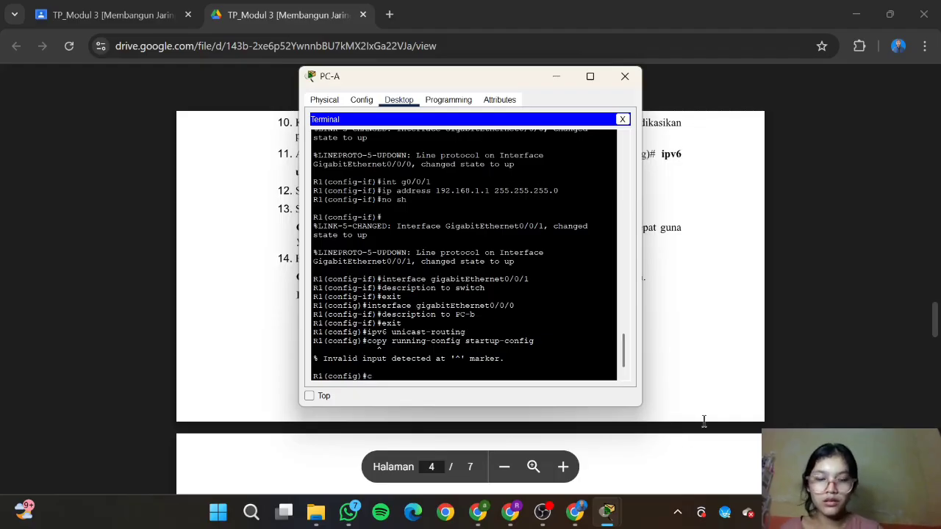
{"action": "type", "text": "opy run"}
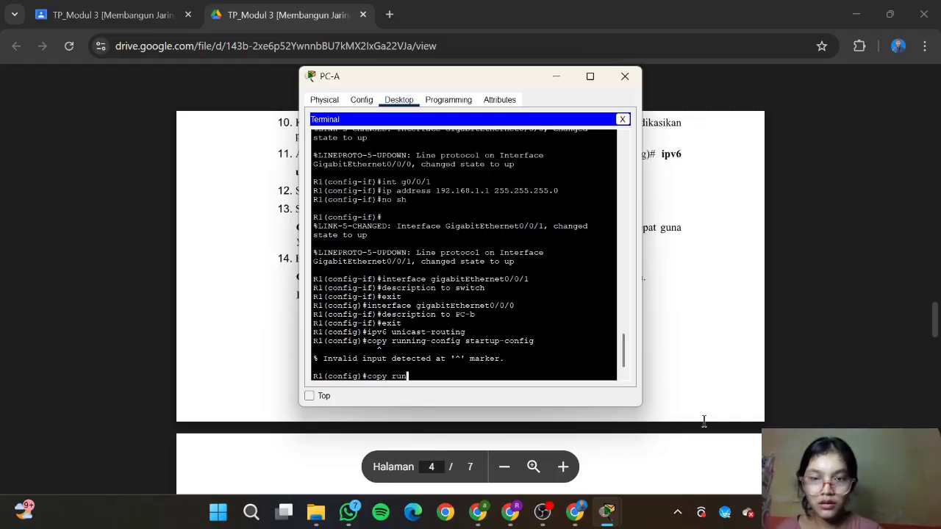
{"action": "type", "text": "nin"}
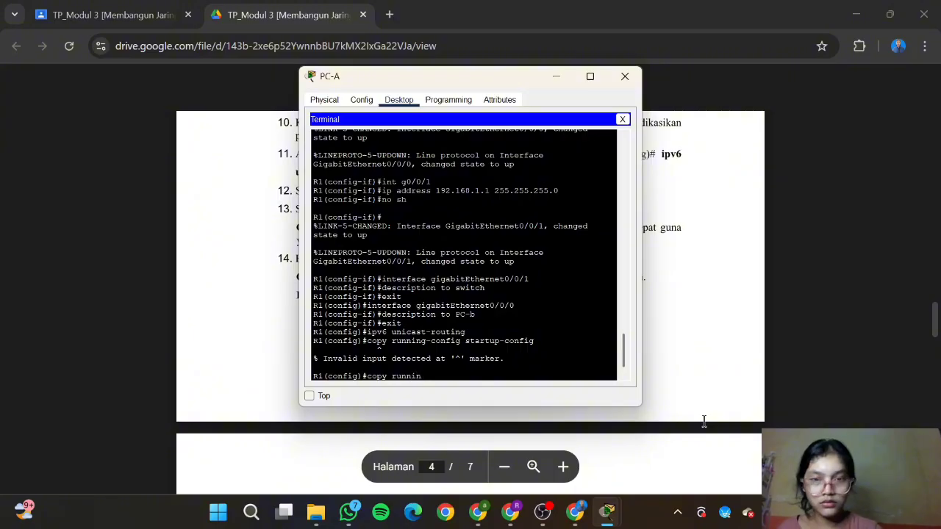
{"action": "type", "text": "g-config"}
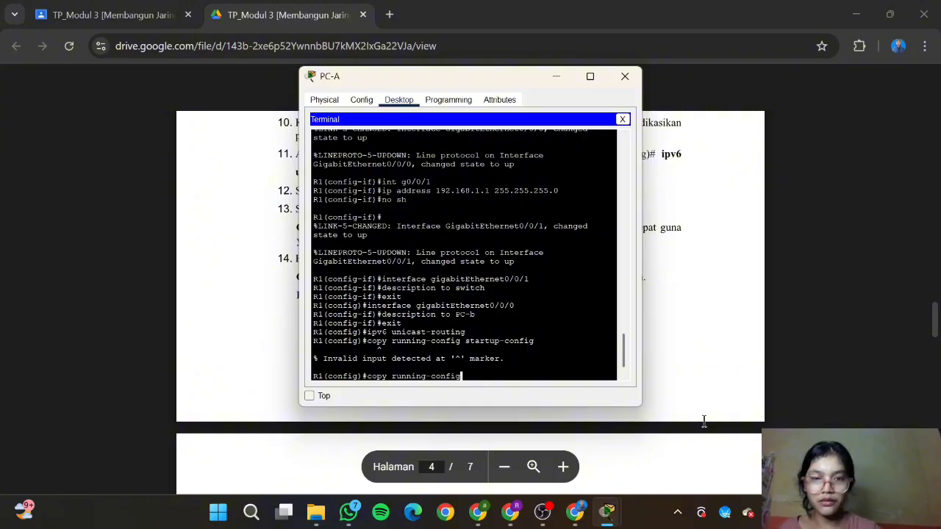
{"action": "type", "text": " startup"}
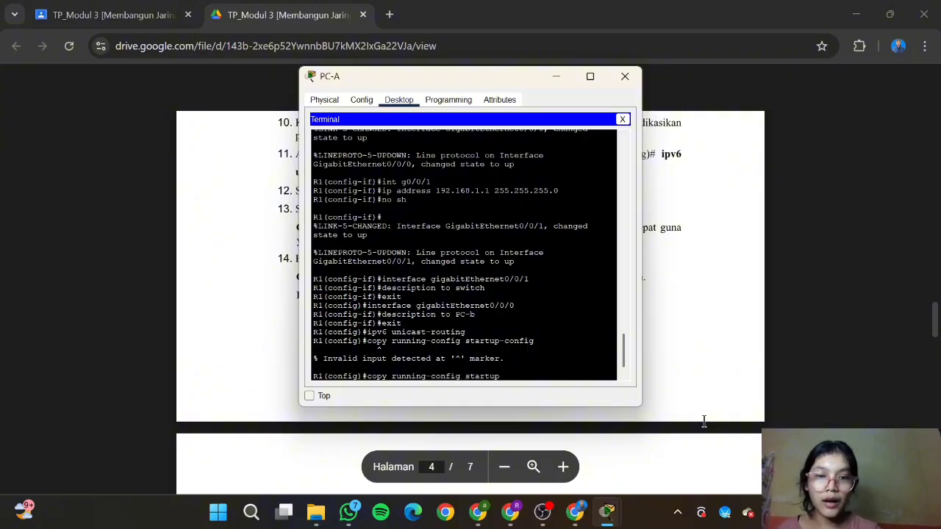
{"action": "type", "text": "-config"}
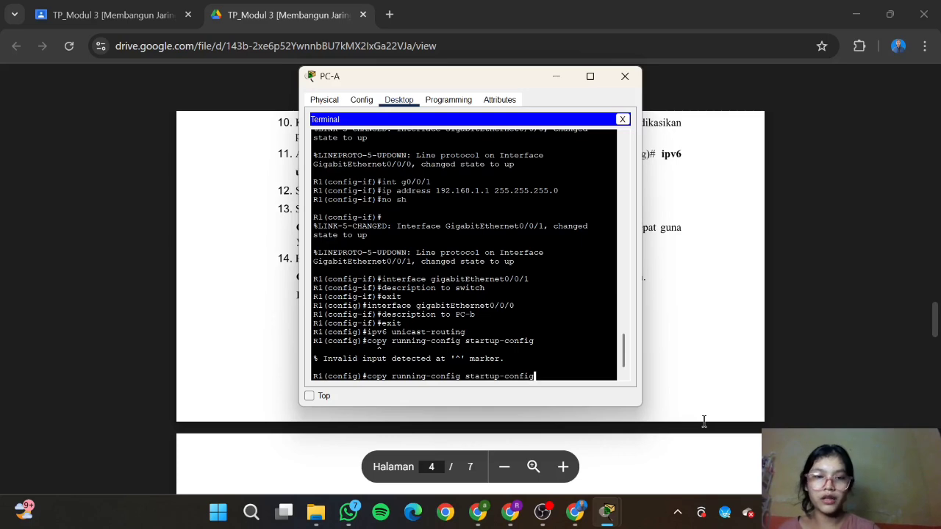
{"action": "key", "text": "Return"}
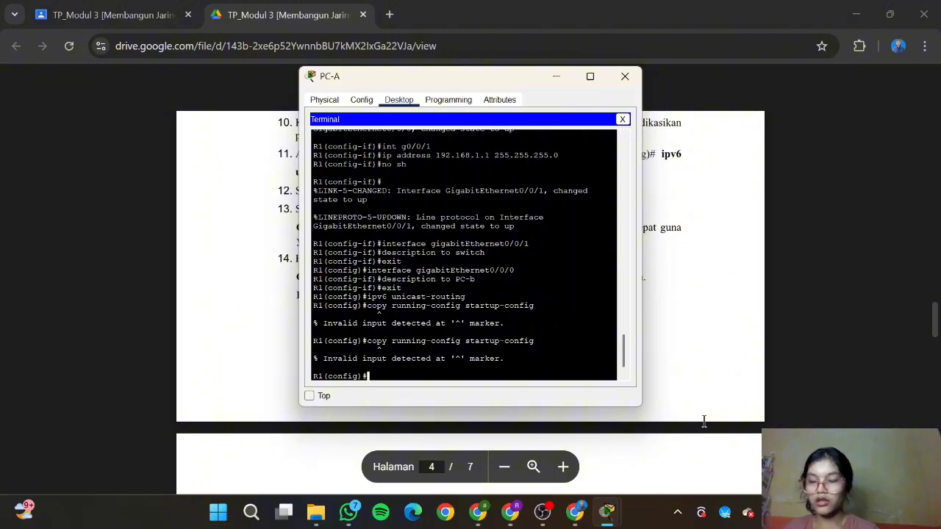
{"action": "left_click", "coordinate": [790, 368]}
{"action": "scroll", "coordinate": [787, 363], "scroll_direction": "down", "scroll_amount": 1}
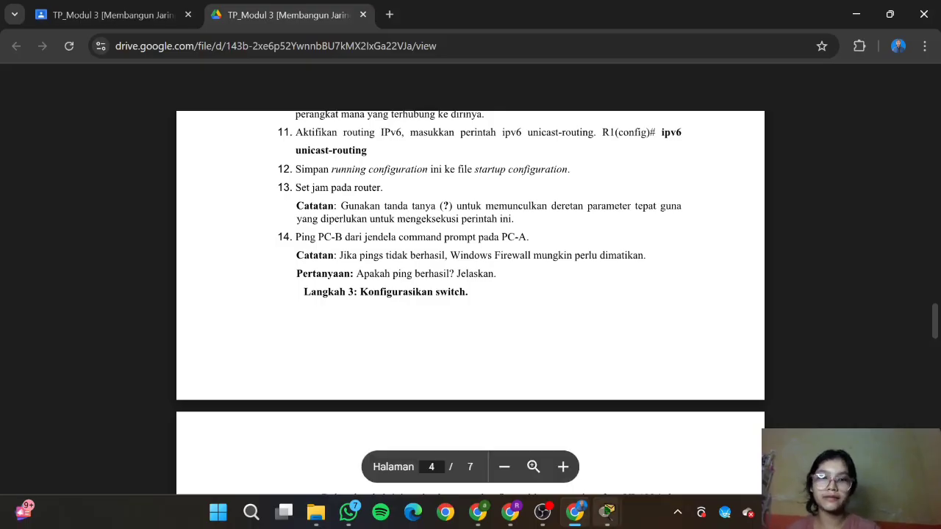
{"action": "mouse_move", "coordinate": [607, 512]}
{"action": "left_click", "coordinate": [682, 468]}
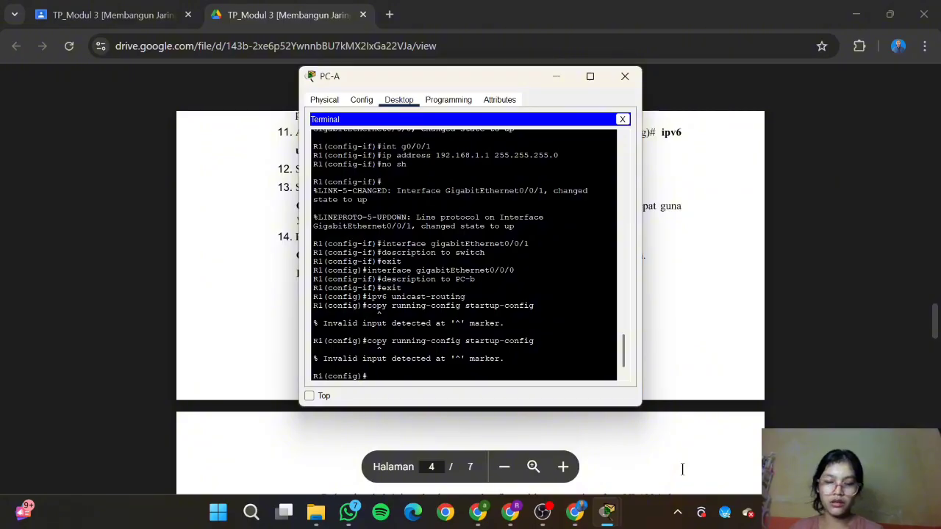
Step: Enter conf t and query clock help with 'clock?' and 'clock set time zone?'
{"action": "type", "text": "conf"}
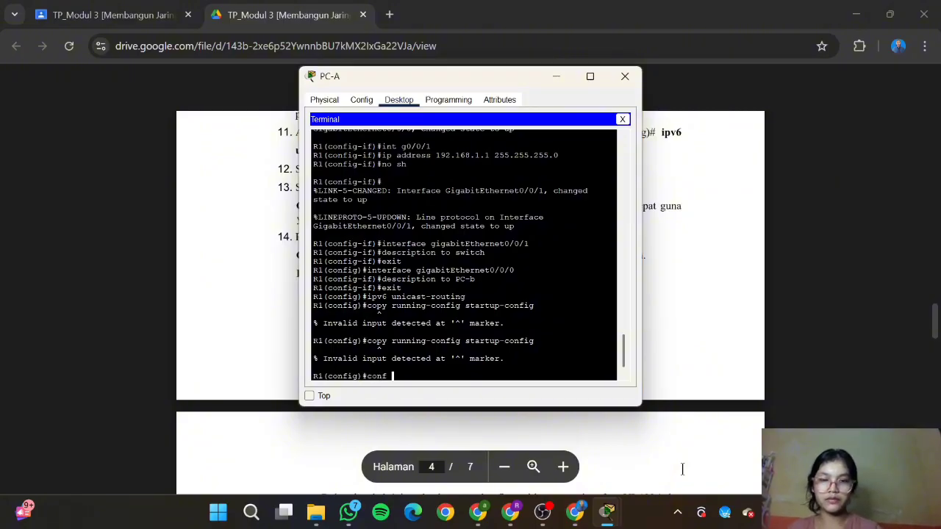
{"action": "type", "text": " t"}
{"action": "key", "text": "Return"}
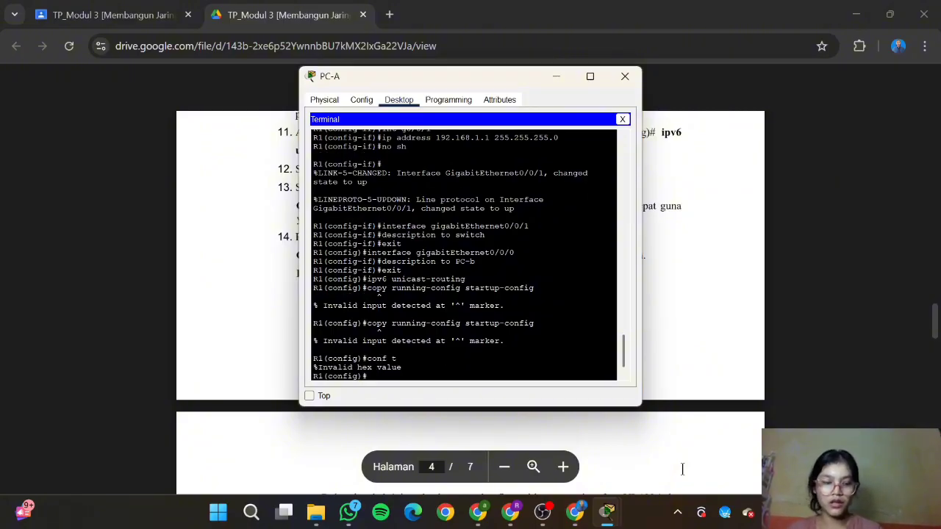
{"action": "type", "text": "clock"}
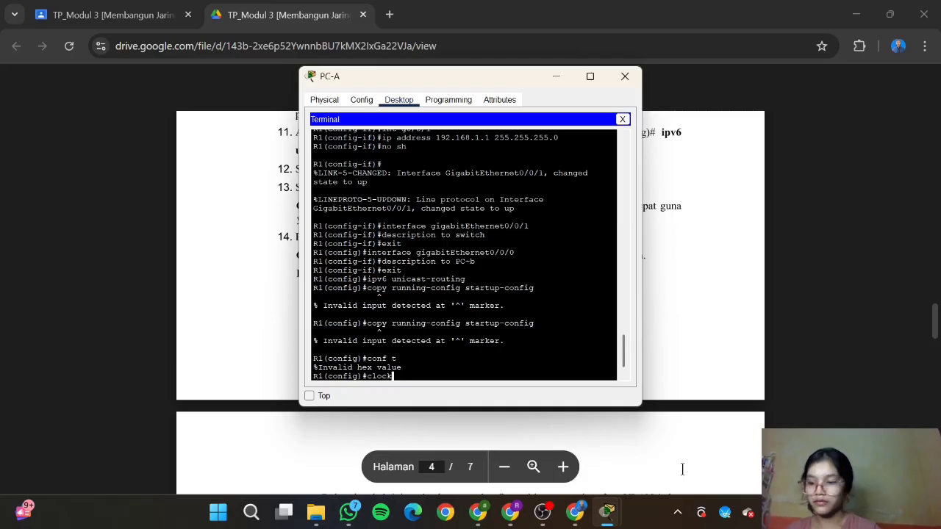
{"action": "type", "text": "?"}
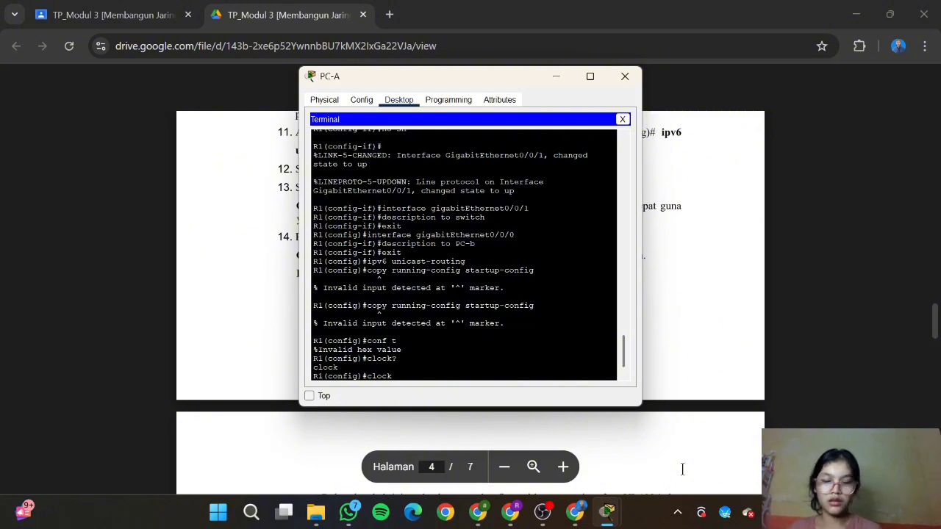
{"action": "type", "text": "set?"}
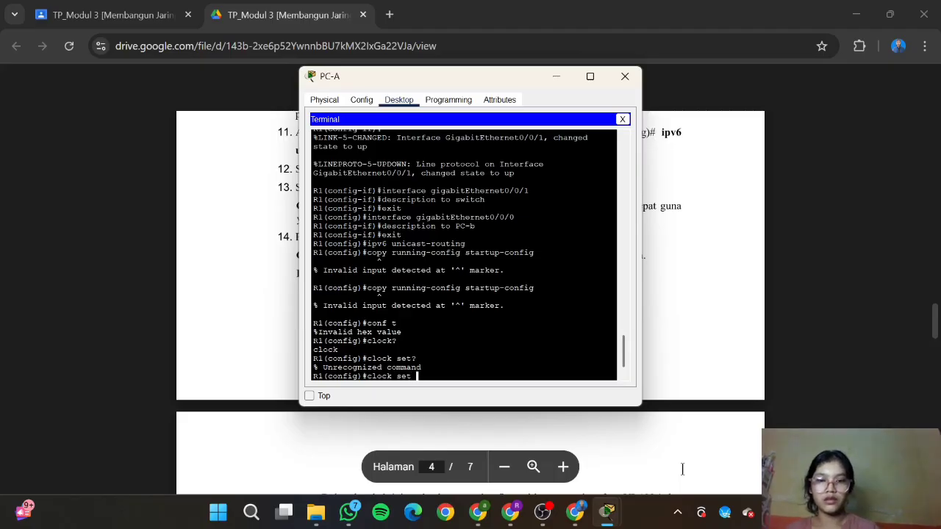
{"action": "type", "text": " time"}
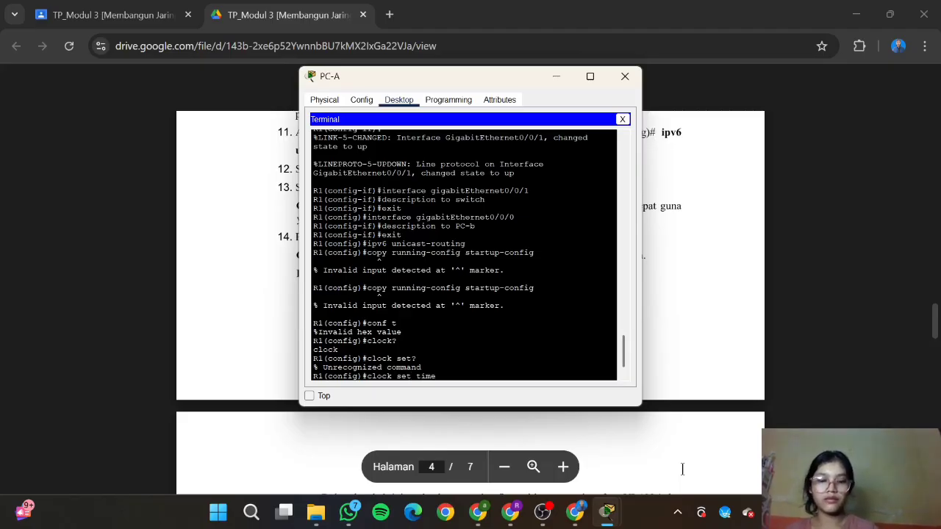
{"action": "type", "text": "? zone"}
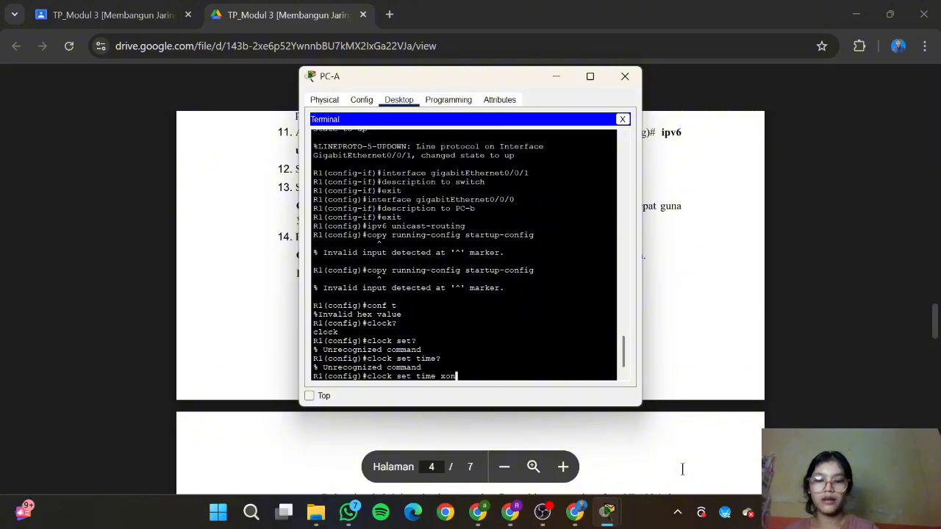
{"action": "key", "text": "BackSpace"}
{"action": "key", "text": "BackSpace"}
{"action": "key", "text": "BackSpace"}
{"action": "key", "text": "BackSpace"}
{"action": "type", "text": "zone"}
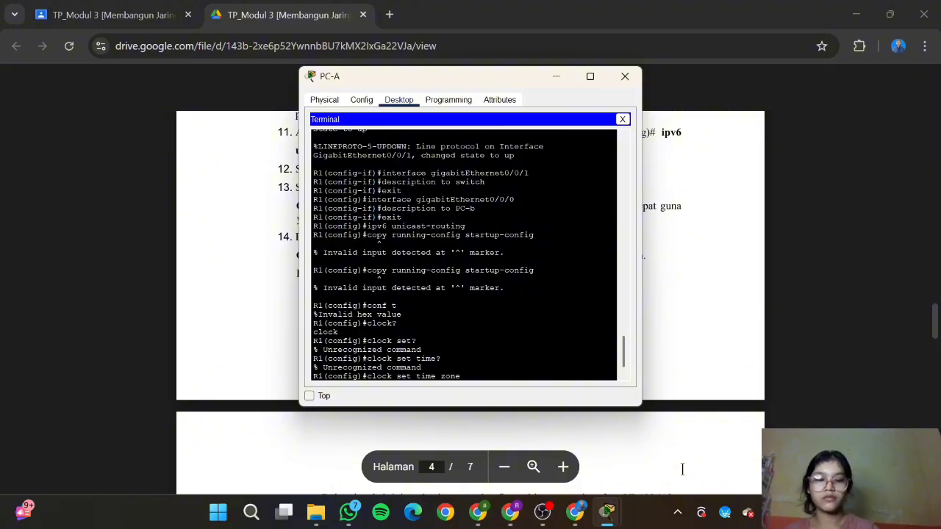
{"action": "type", "text": "?"}
{"action": "key", "text": "Return"}
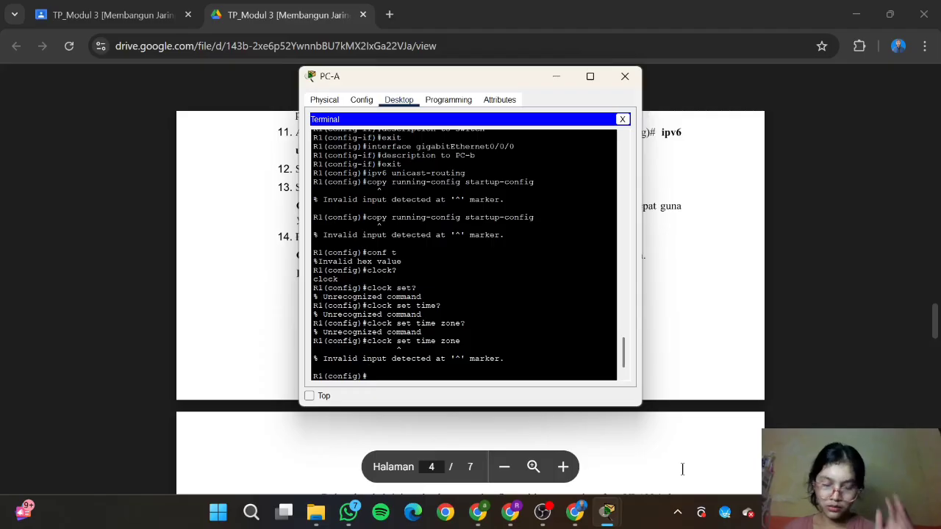
{"action": "type", "text": "clock"}
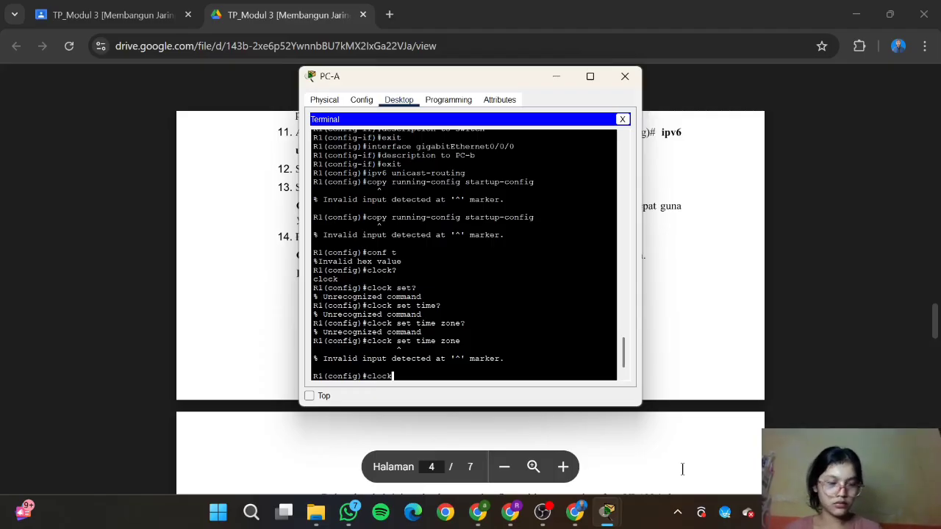
{"action": "type", "text": "?"}
{"action": "key", "text": "Return"}
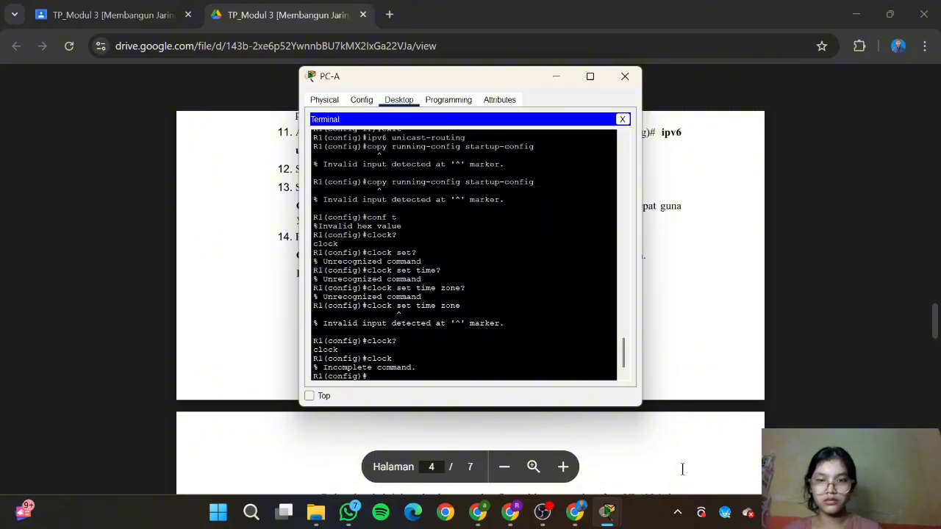
Step: Query clock help on R1 with 'clock time zone?' and 'clock set?'
{"action": "type", "text": "c"}
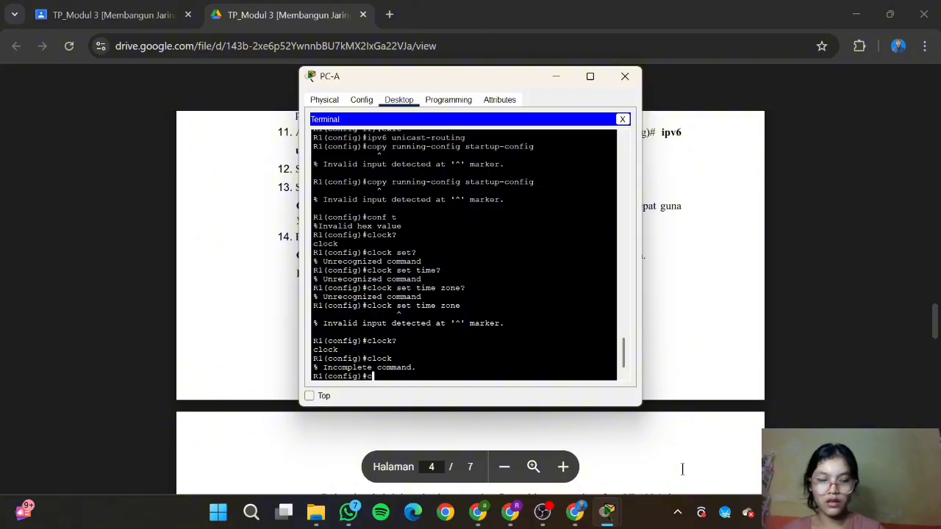
{"action": "type", "text": "lock time x=z"}
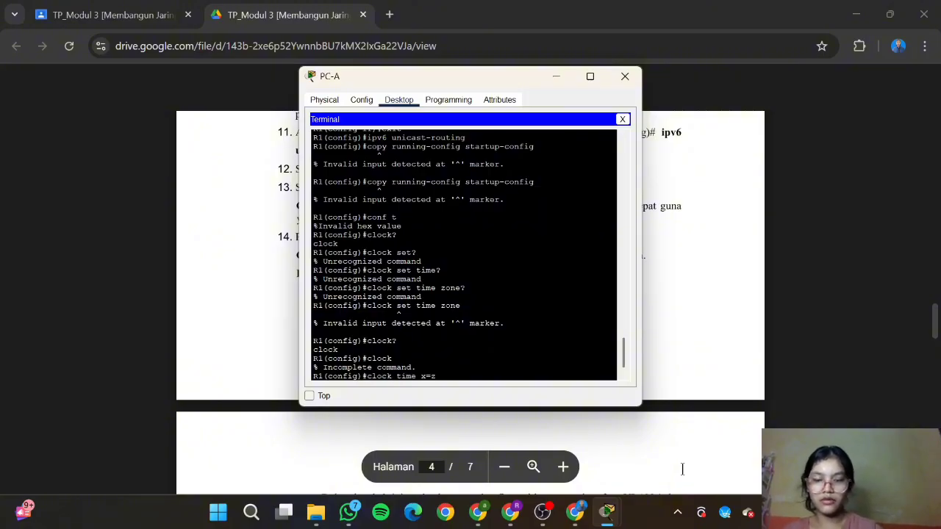
{"action": "type", "text": "one"}
{"action": "key", "text": "BackSpace"}
{"action": "key", "text": "BackSpace"}
{"action": "key", "text": "BackSpace"}
{"action": "key", "text": "BackSpace"}
{"action": "type", "text": "zo"}
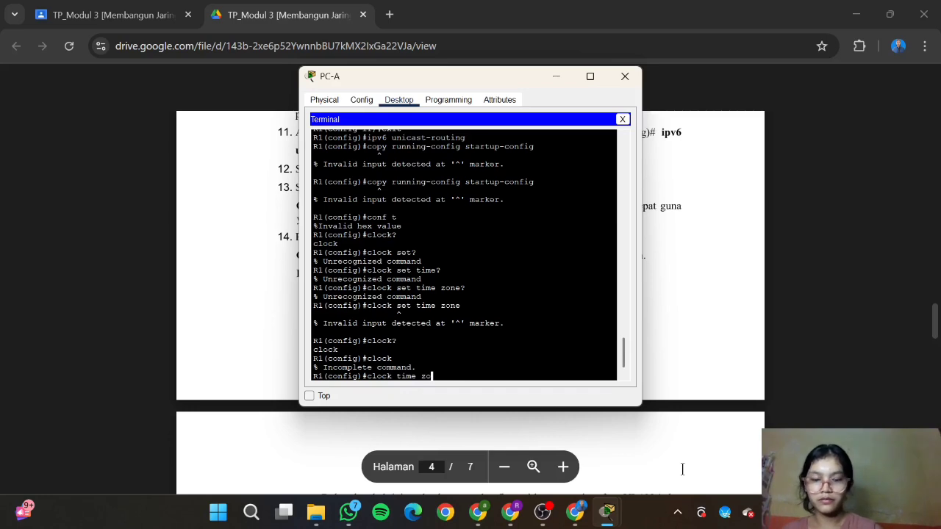
{"action": "type", "text": "ne?"}
{"action": "key", "text": "Return"}
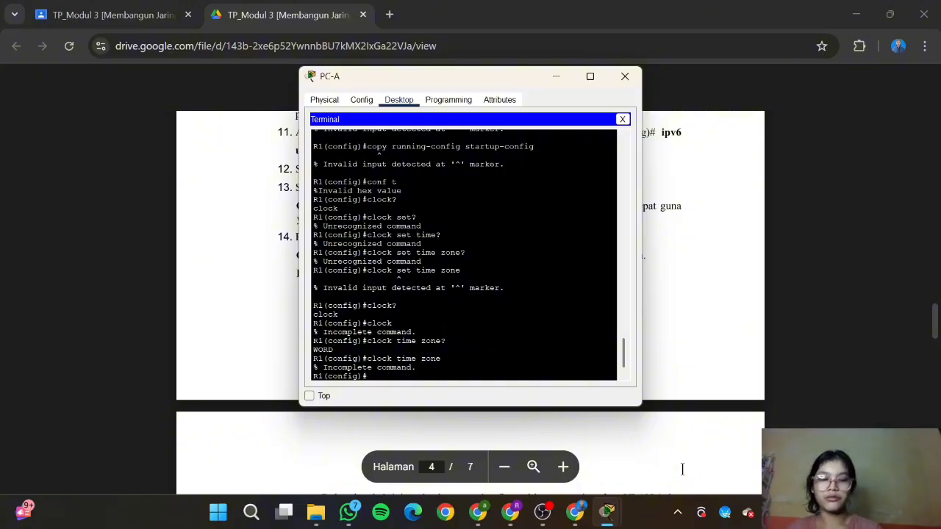
{"action": "type", "text": "clock set?"}
{"action": "key", "text": "Return"}
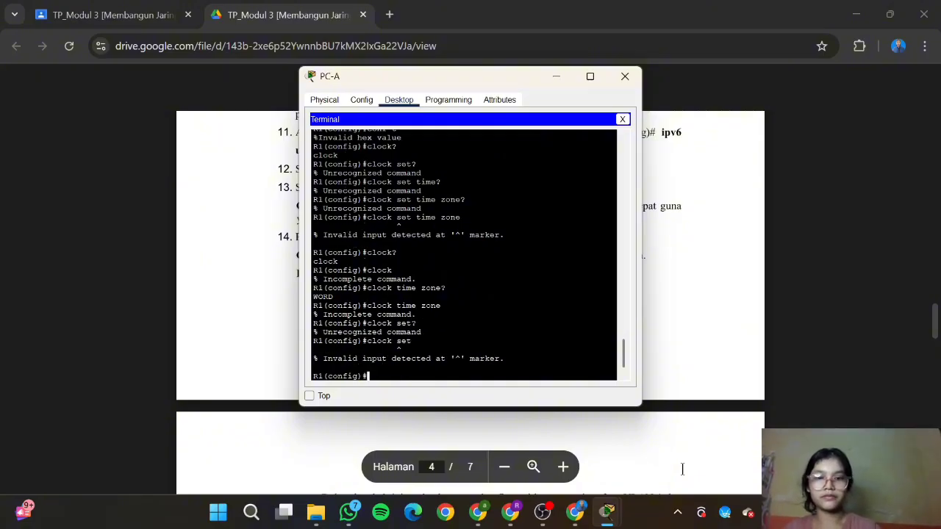
{"action": "type", "text": "clock set?"}
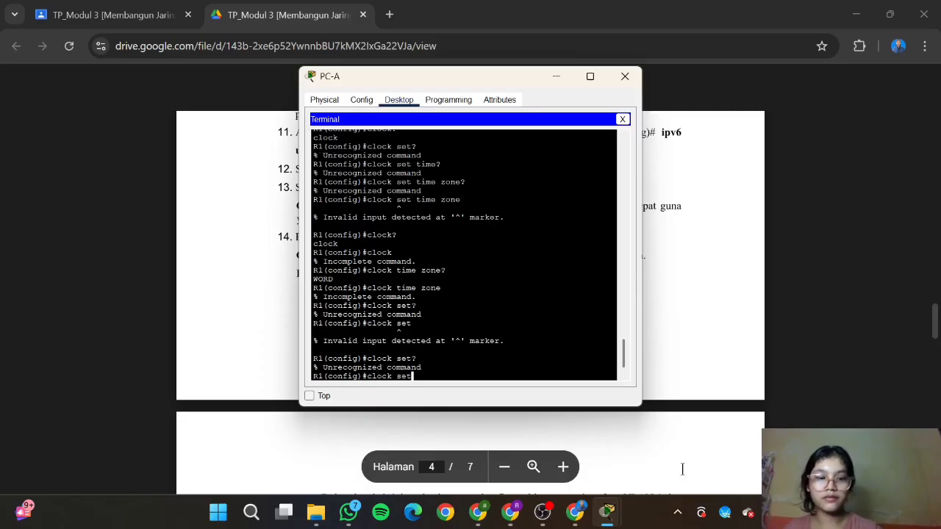
{"action": "key", "text": "Return"}
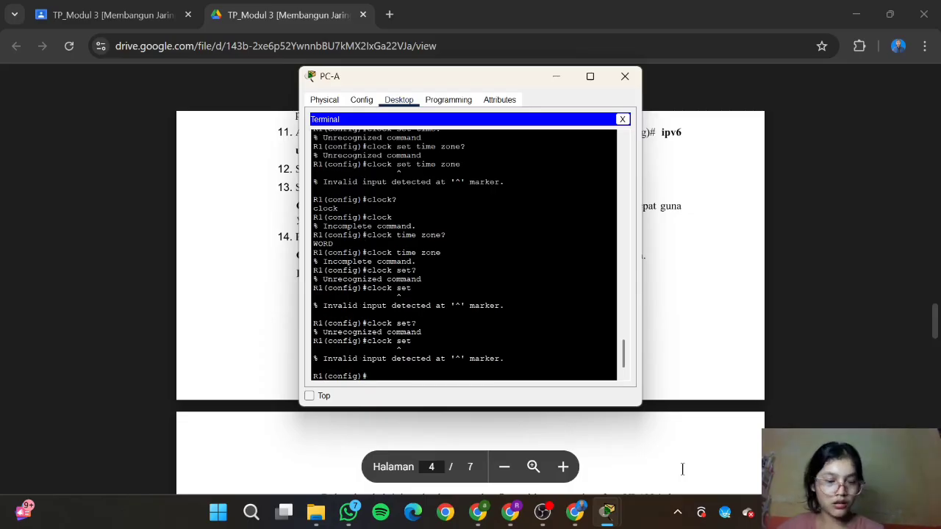
Step: Try 'clock set 12:39:23' on R1, which is rejected as invalid input
{"action": "type", "text": "clock set"}
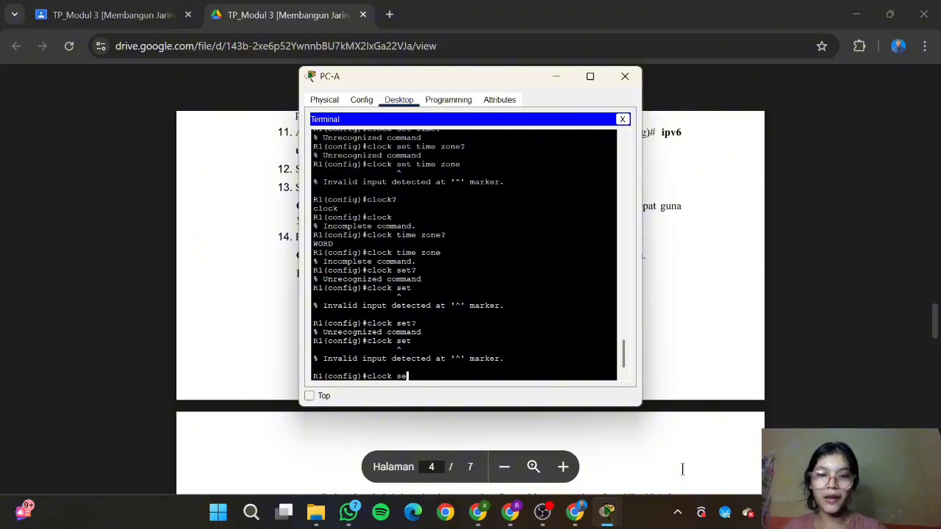
{"action": "type", "text": " 13"}
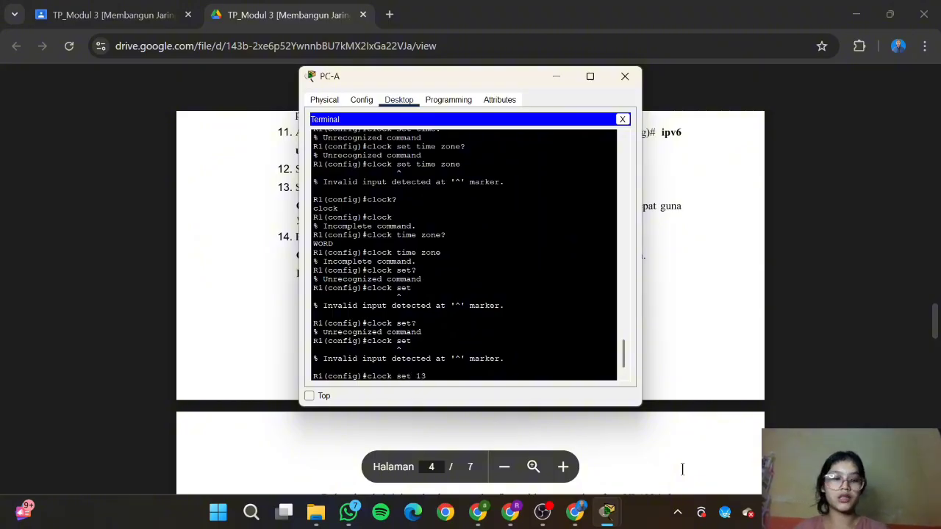
{"action": "key", "text": "BackSpace"}
{"action": "type", "text": "2:19"}
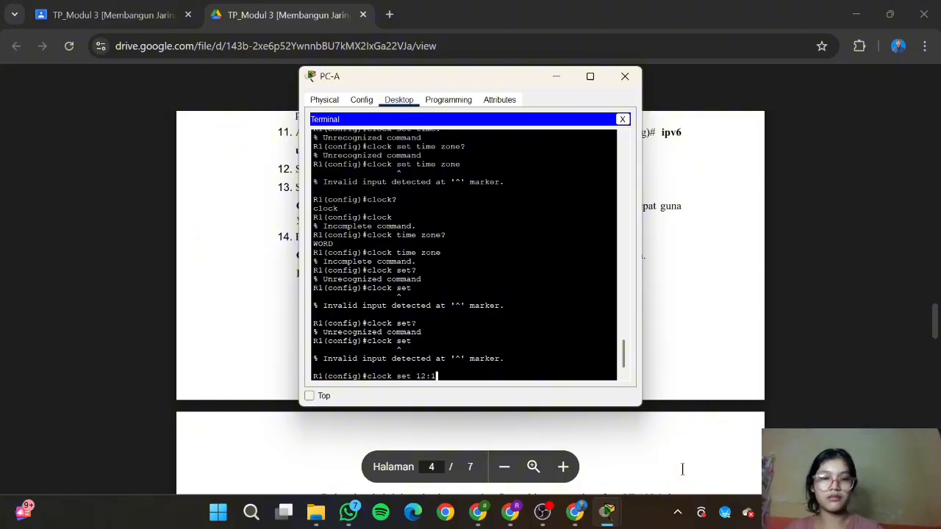
{"action": "key", "text": "BackSpace"}
{"action": "key", "text": "BackSpace"}
{"action": "type", "text": "39"}
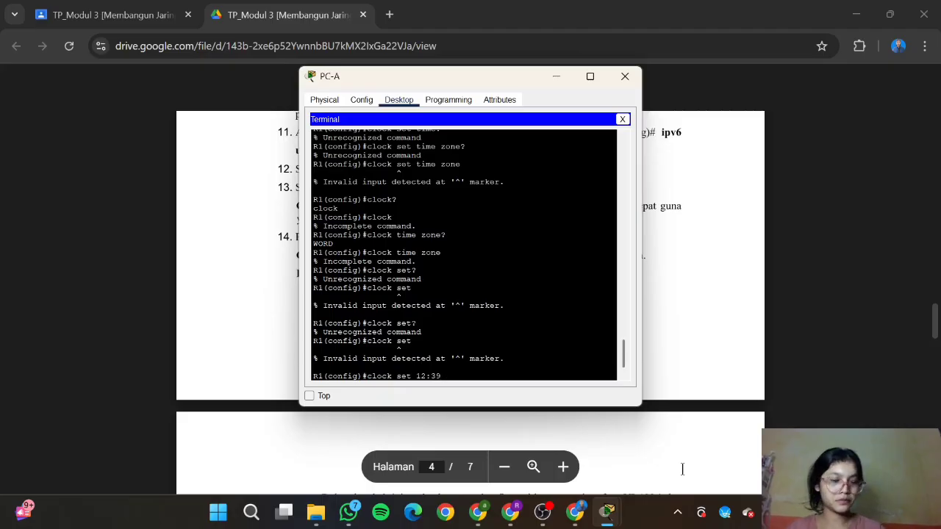
{"action": "type", "text": ":23"}
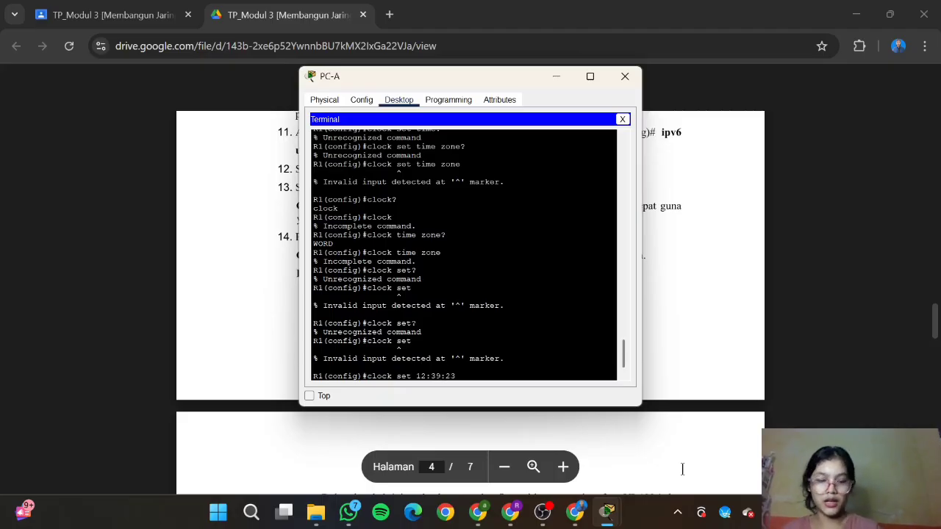
{"action": "type", "text": "?"}
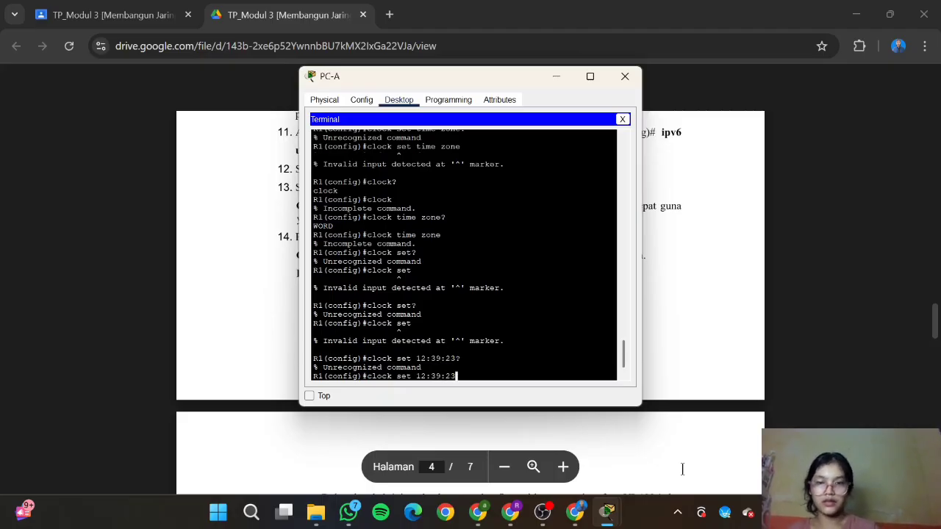
{"action": "key", "text": "Return"}
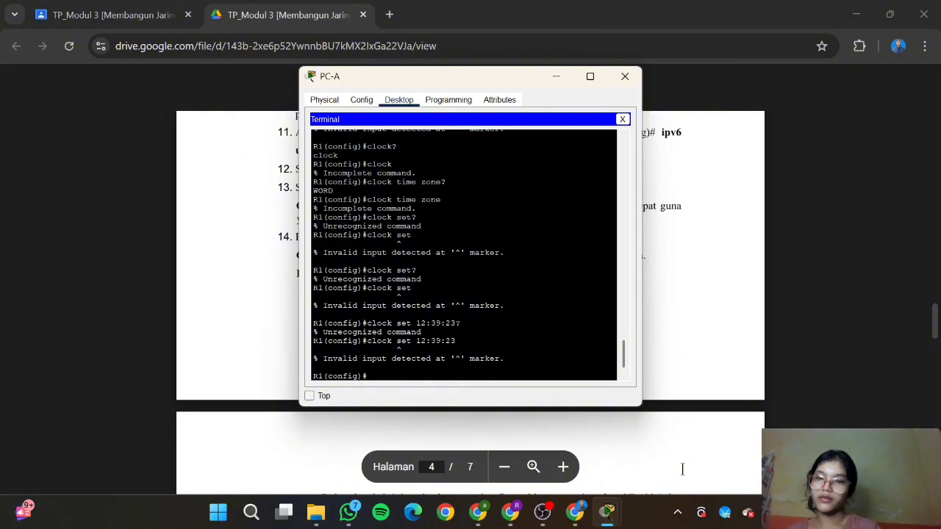
Step: Try 'clock set 12:13:23 10 oct 2025' on R1 twice, then return to the lab guide
{"action": "type", "text": "clock se"}
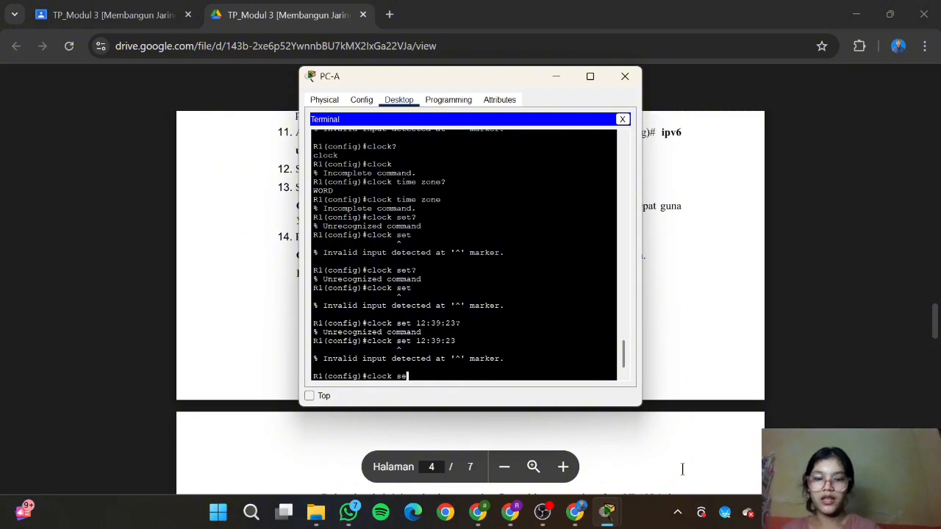
{"action": "type", "text": "t 12:1"}
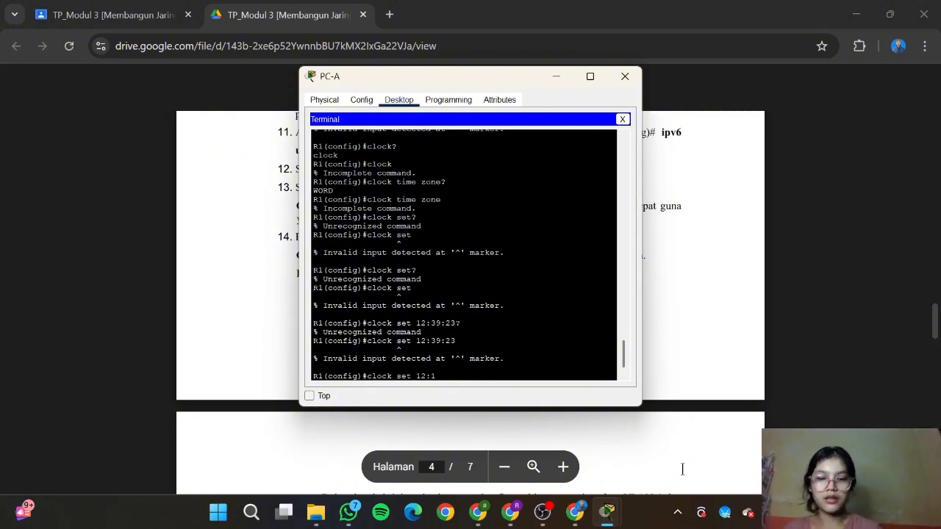
{"action": "type", "text": "3:23?"}
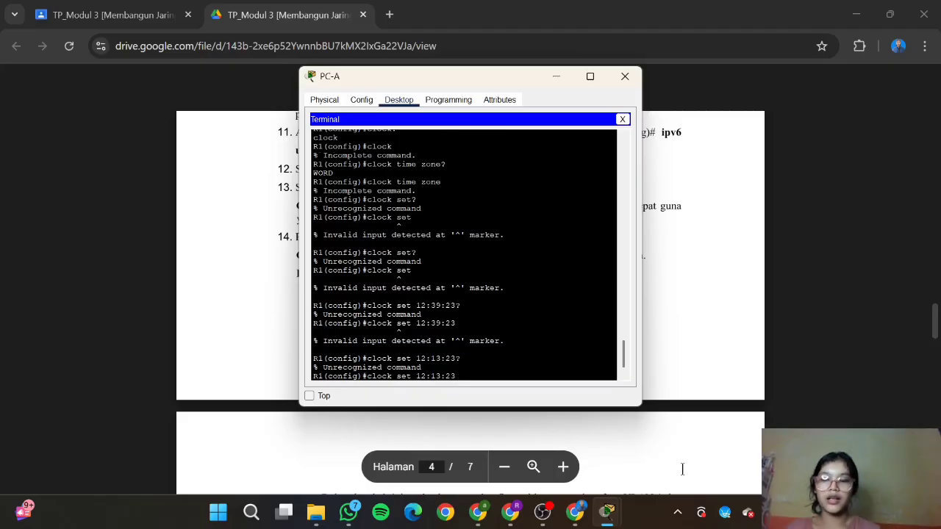
{"action": "type", "text": " 10"}
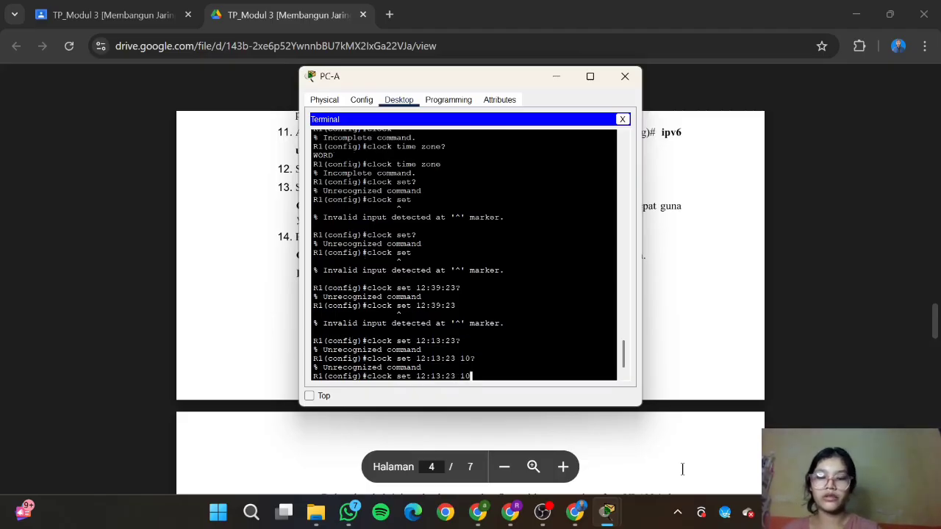
{"action": "type", "text": "? oct 2"}
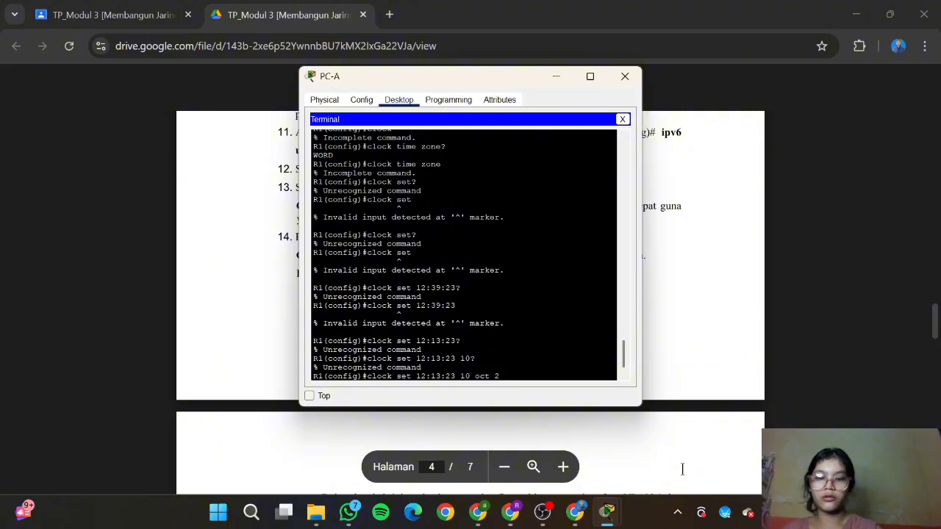
{"action": "type", "text": "025"}
{"action": "key", "text": "Return"}
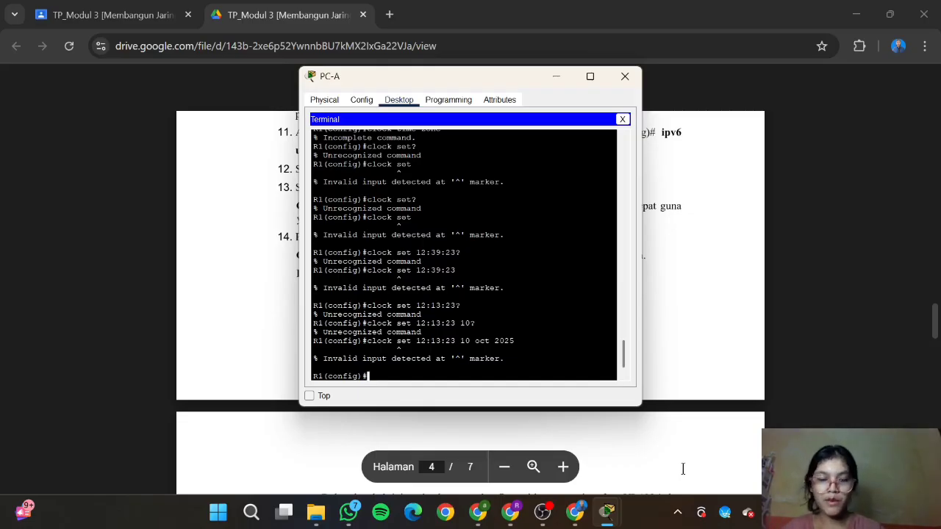
{"action": "type", "text": "clock set 12:39"}
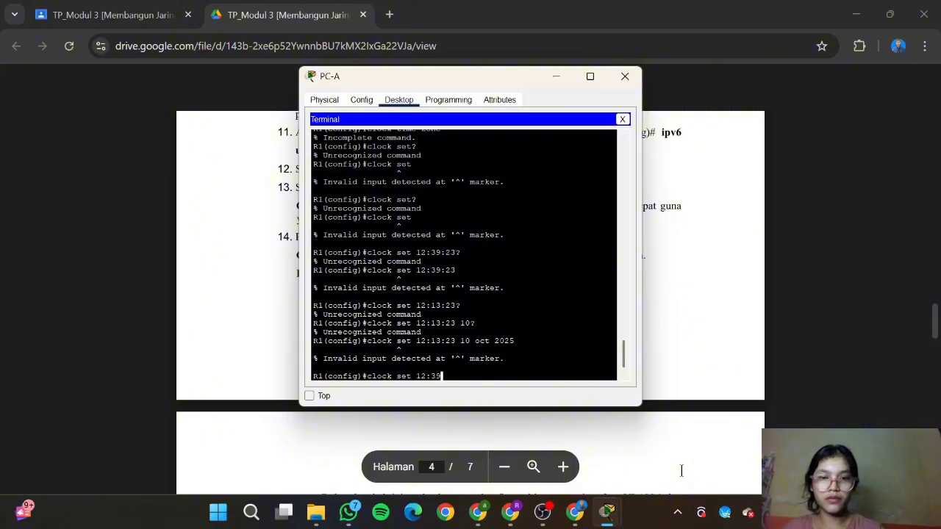
{"action": "key", "text": "BackSpace"}
{"action": "key", "text": "BackSpace"}
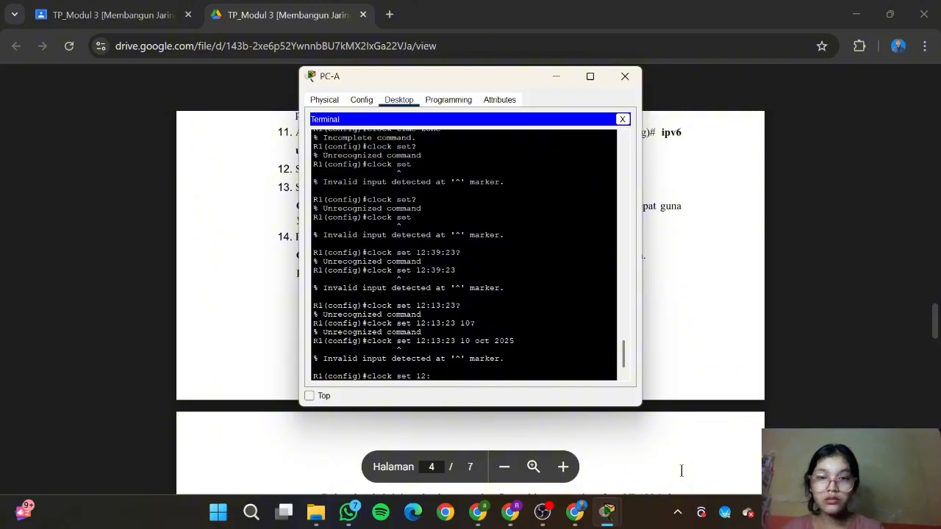
{"action": "type", "text": "12"}
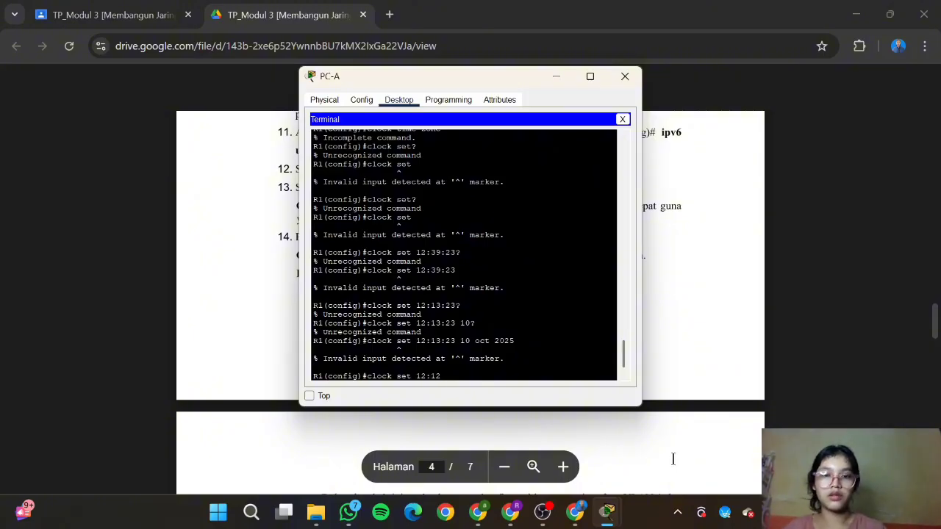
{"action": "key", "text": "BackSpace"}
{"action": "type", "text": "3"}
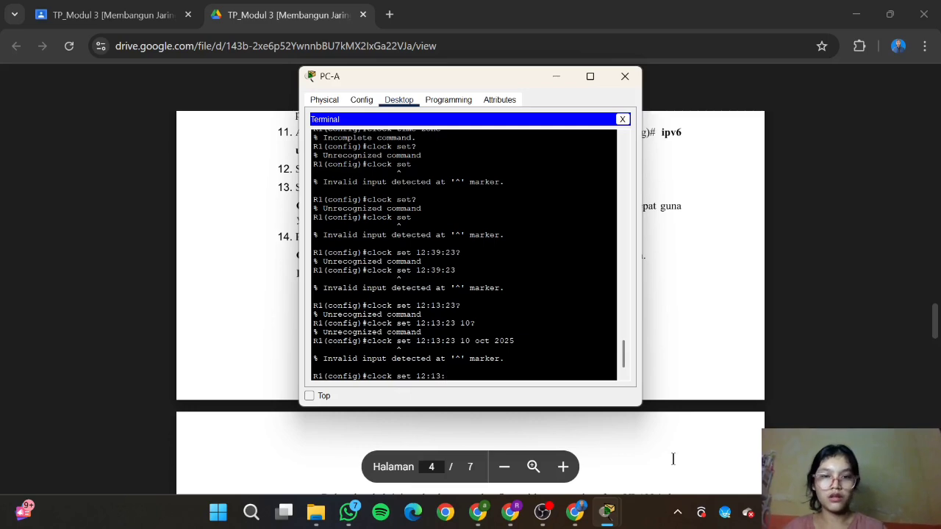
{"action": "type", "text": ":23 1"}
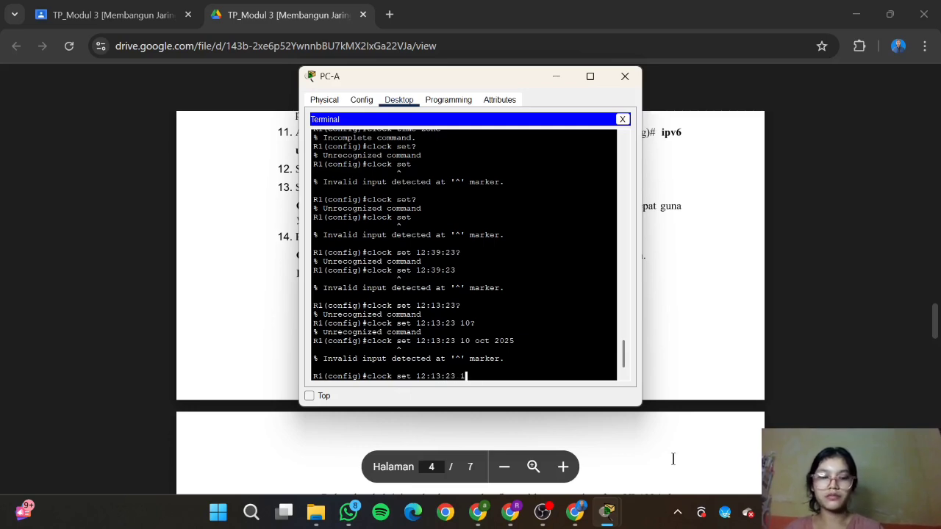
{"action": "type", "text": "0 oct 2025?"}
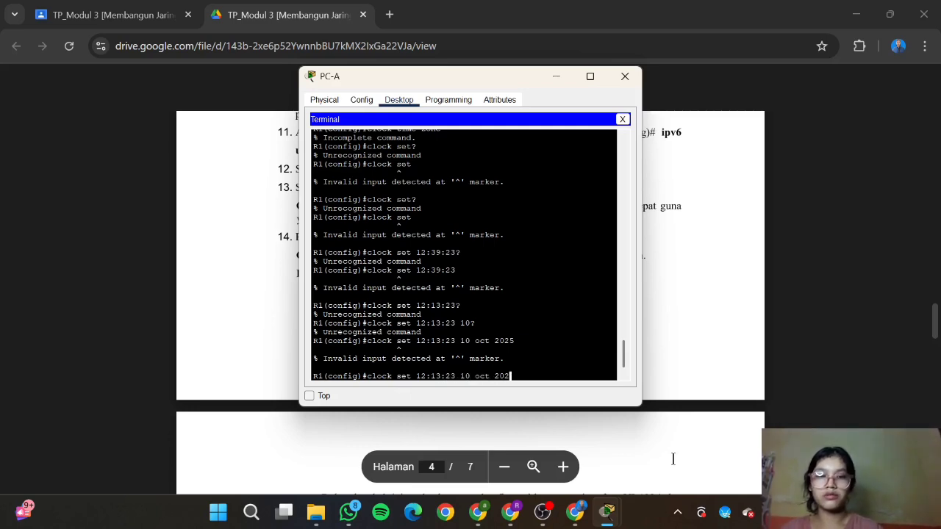
{"action": "key", "text": "Return"}
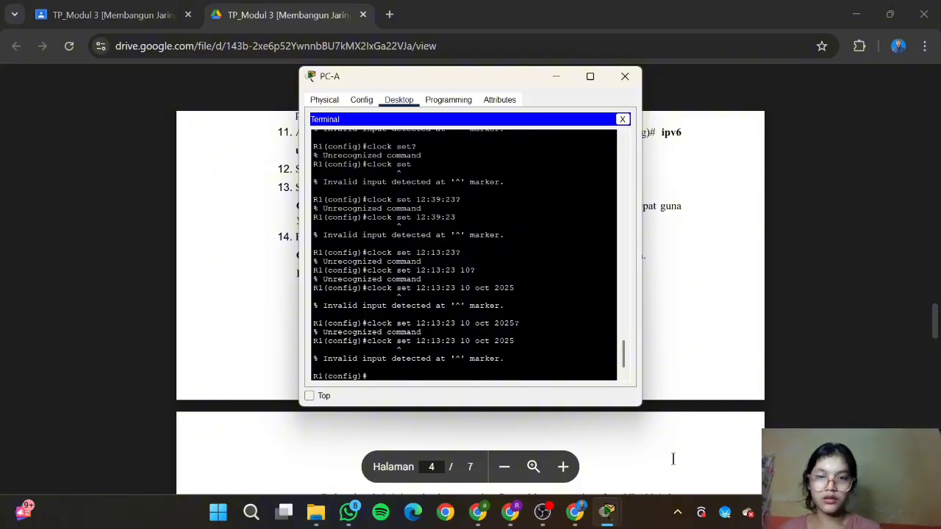
{"action": "left_click", "coordinate": [733, 409]}
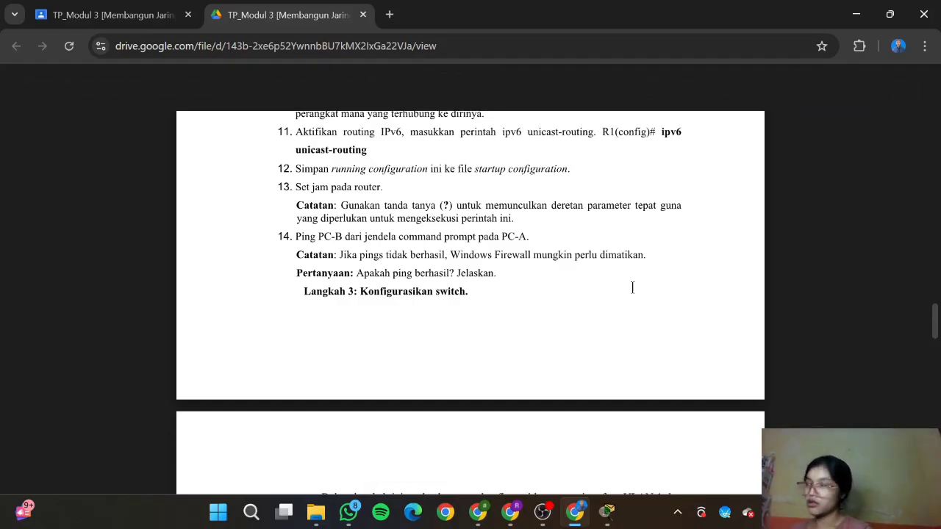
Step: Scroll through steps 11–14 of the lab sheet in the Drive PDF viewer
{"action": "scroll", "coordinate": [632, 287], "scroll_direction": "down", "scroll_amount": 1}
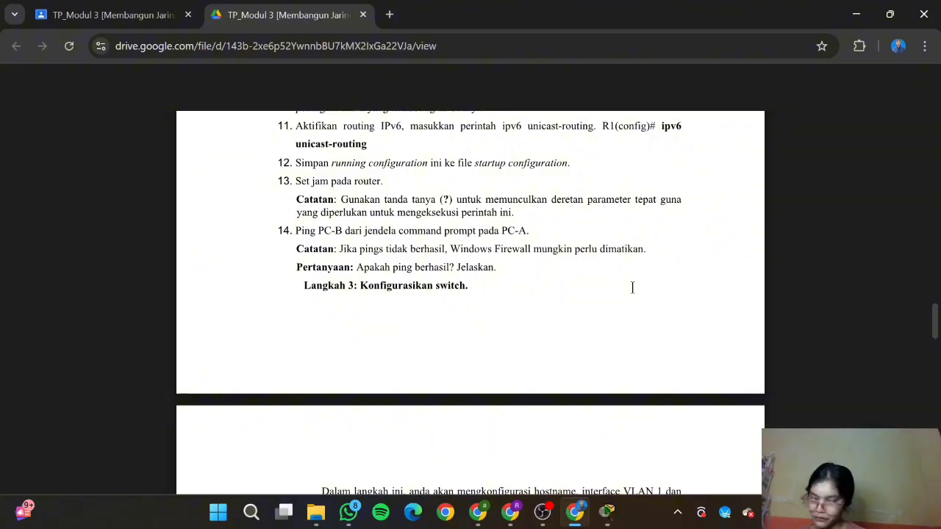
{"action": "scroll", "coordinate": [632, 287], "scroll_direction": "up", "scroll_amount": 1}
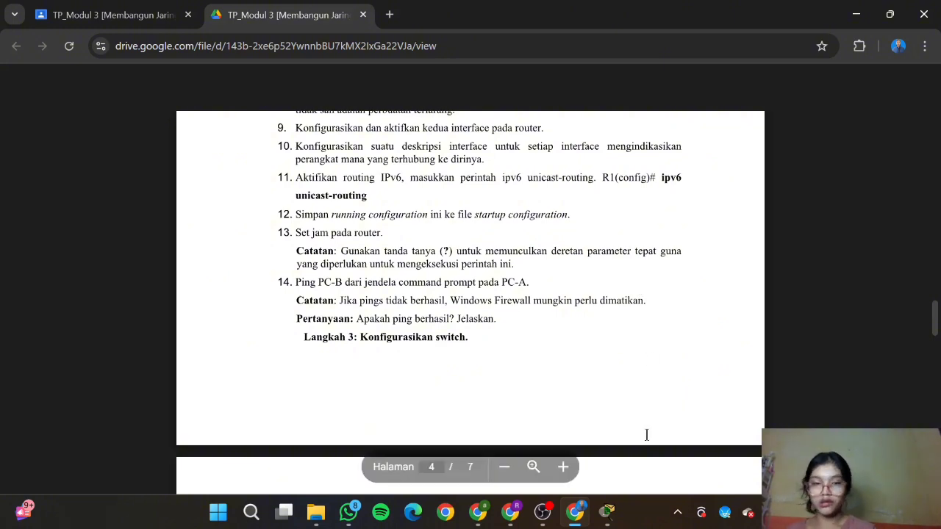
Step: From PC-A's Command Prompt ping 192.168.0.3, receiving 3 of 4 replies
{"action": "mouse_move", "coordinate": [606, 512]}
{"action": "left_click", "coordinate": [719, 385]}
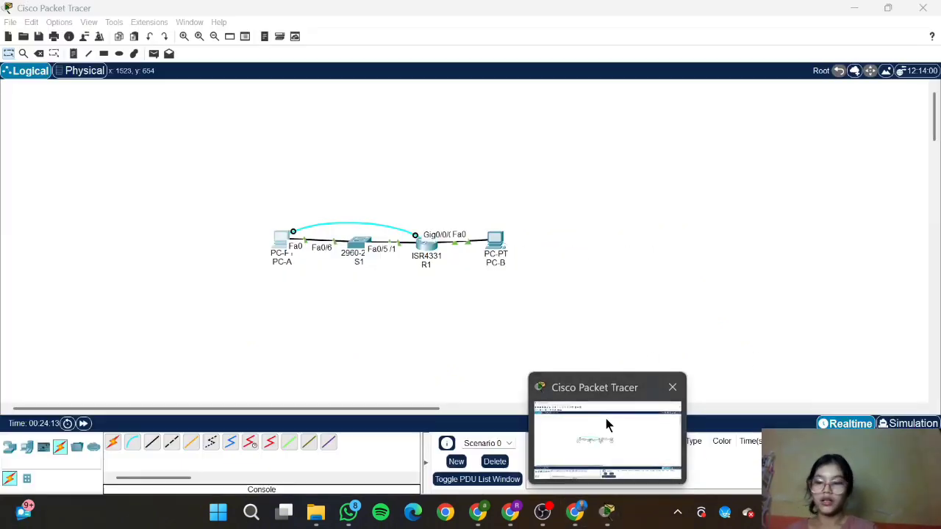
{"action": "left_click", "coordinate": [604, 419]}
{"action": "left_click", "coordinate": [280, 254]}
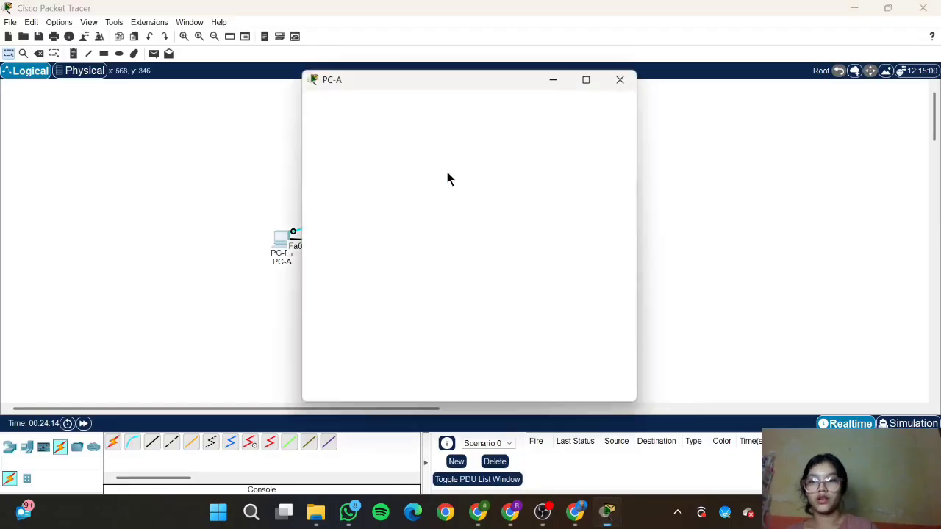
{"action": "left_click", "coordinate": [525, 140]}
{"action": "type", "text": "p"}
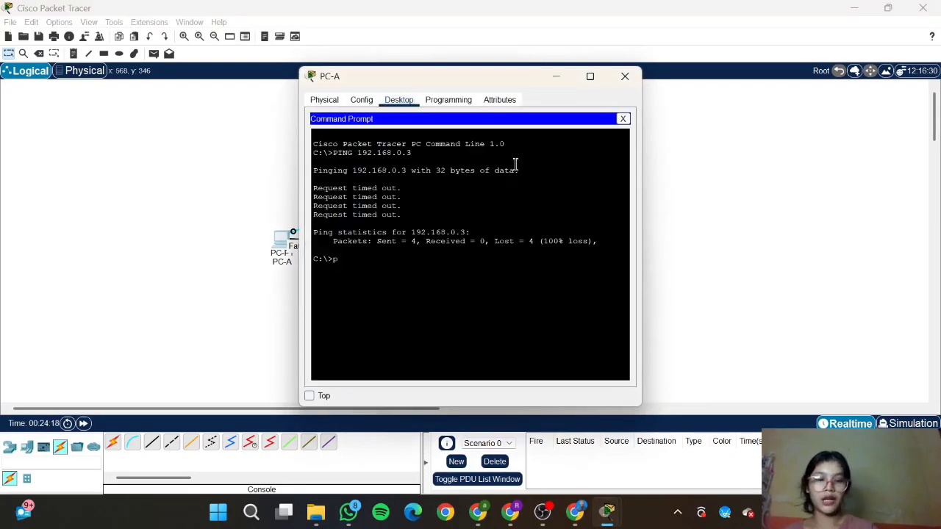
{"action": "type", "text": "ing 192"}
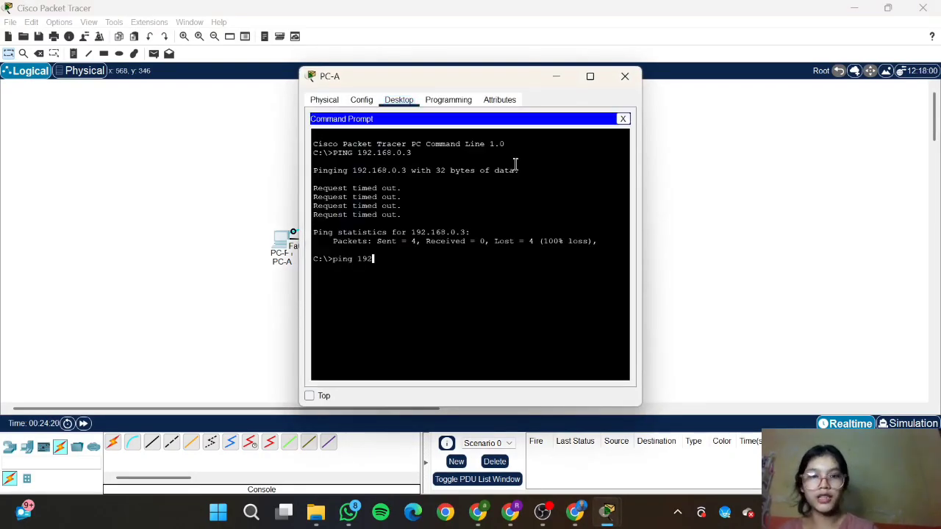
{"action": "type", "text": ".168."}
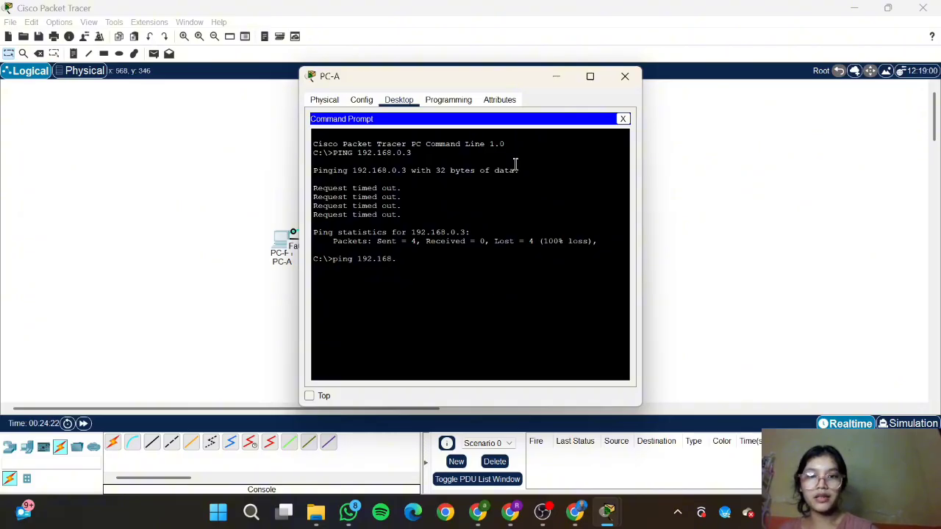
{"action": "type", "text": "0.3"}
{"action": "key", "text": "Return"}
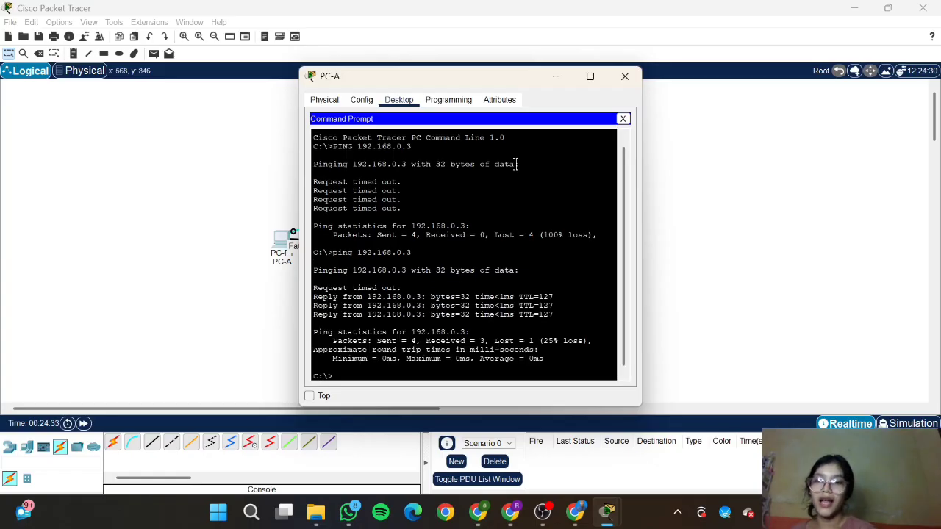
Step: Close the PC-A window and read ahead to page 5's switch configuration steps
{"action": "left_click", "coordinate": [577, 454]}
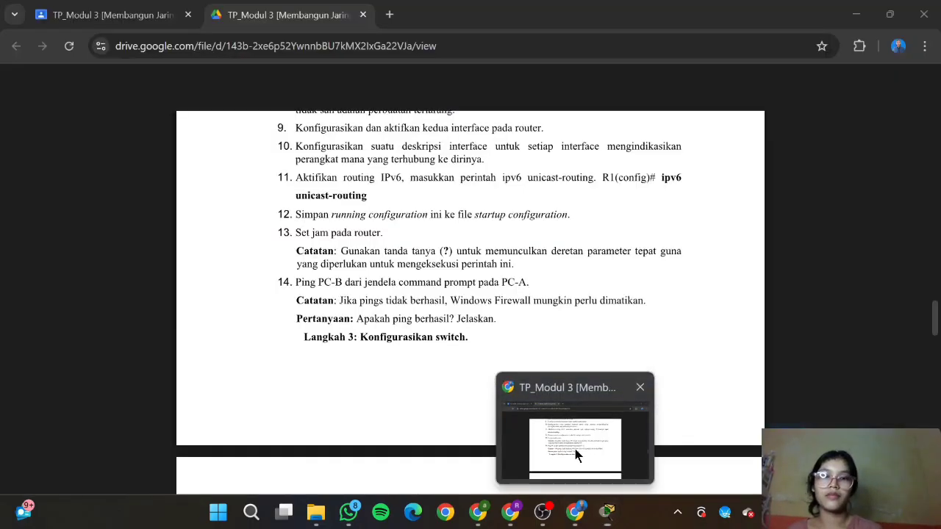
{"action": "scroll", "coordinate": [508, 287], "scroll_direction": "down", "scroll_amount": 1}
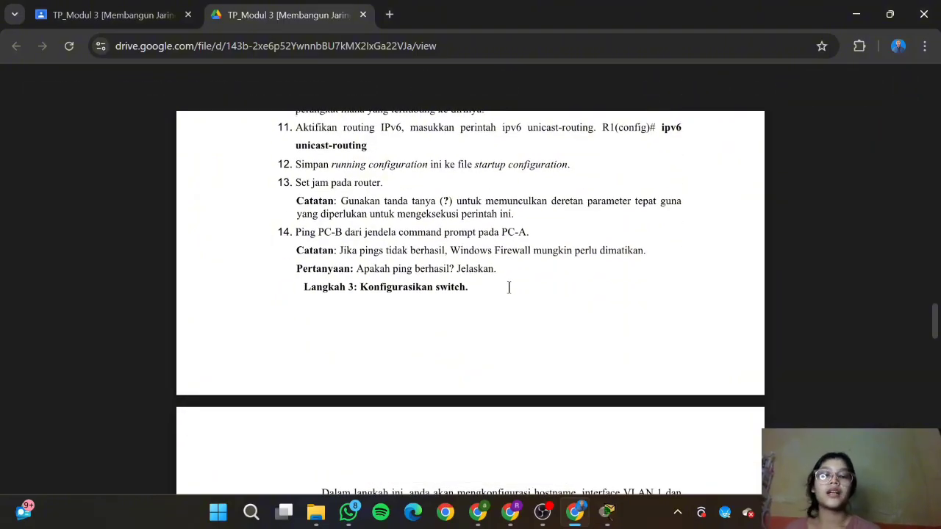
{"action": "mouse_move", "coordinate": [607, 511]}
{"action": "left_click", "coordinate": [668, 428]}
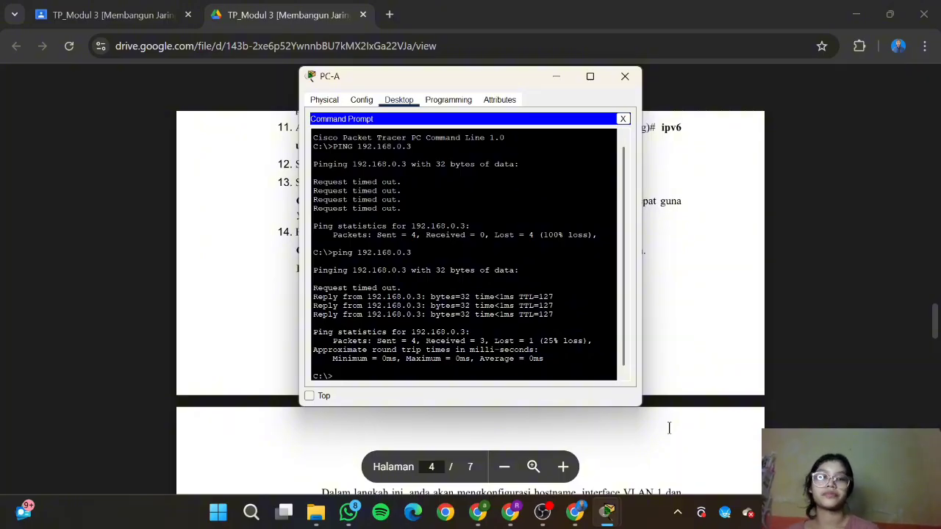
{"action": "left_click", "coordinate": [625, 77]}
{"action": "scroll", "coordinate": [579, 308], "scroll_direction": "down", "scroll_amount": 1}
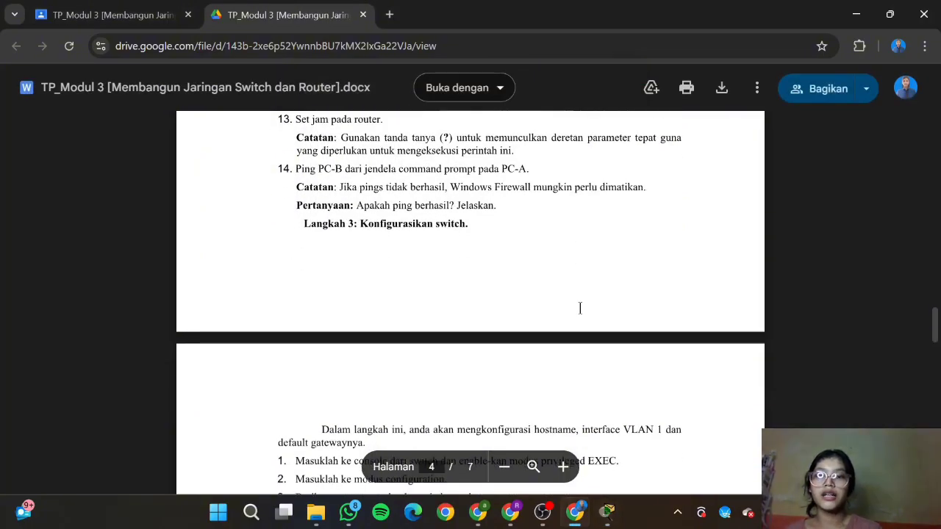
{"action": "scroll", "coordinate": [579, 308], "scroll_direction": "down", "scroll_amount": 3}
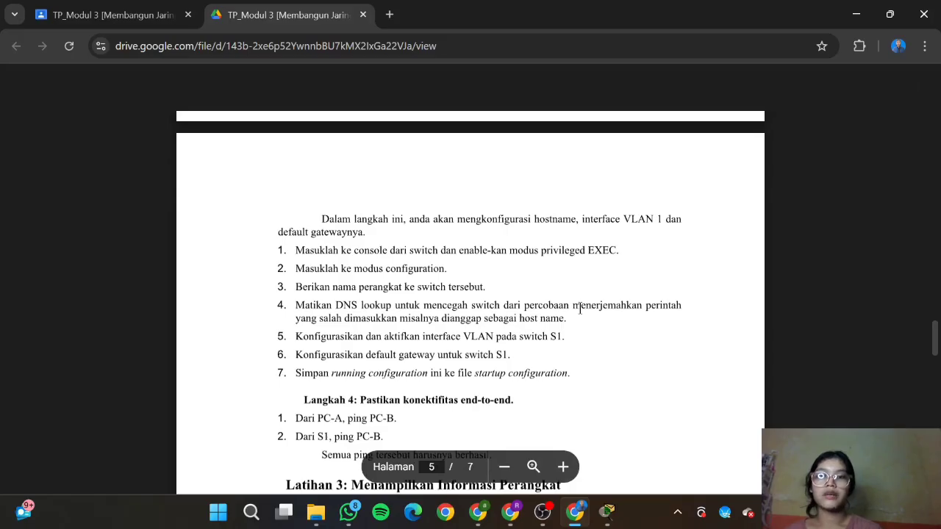
{"action": "scroll", "coordinate": [580, 308], "scroll_direction": "down", "scroll_amount": 1}
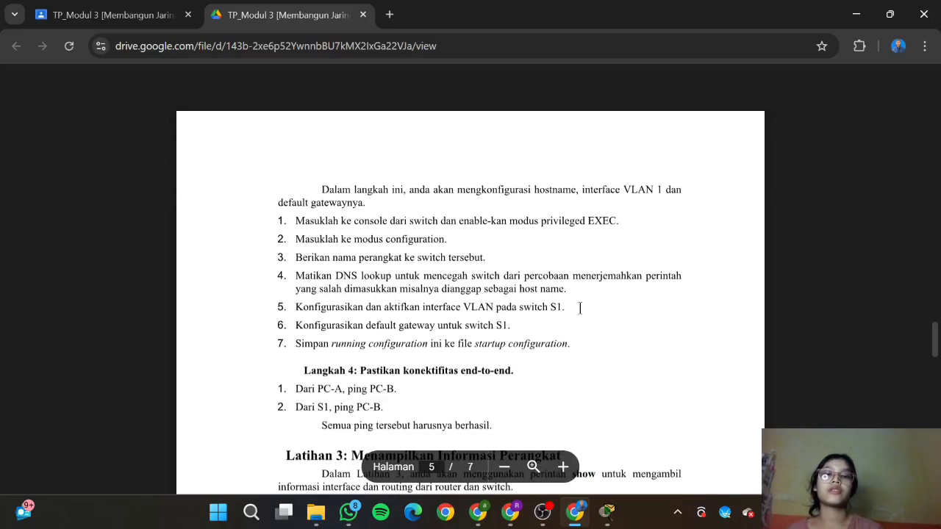
{"action": "scroll", "coordinate": [579, 308], "scroll_direction": "down", "scroll_amount": 1}
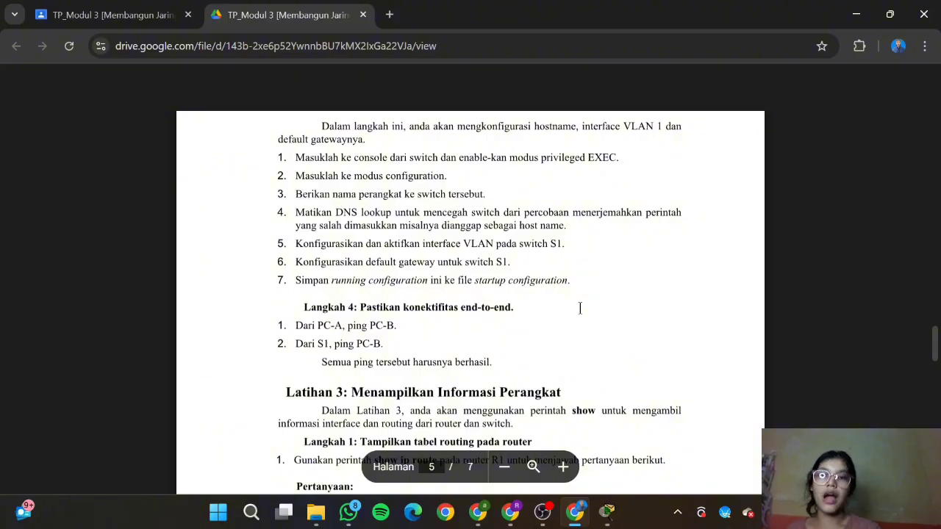
{"action": "left_click", "coordinate": [606, 512]}
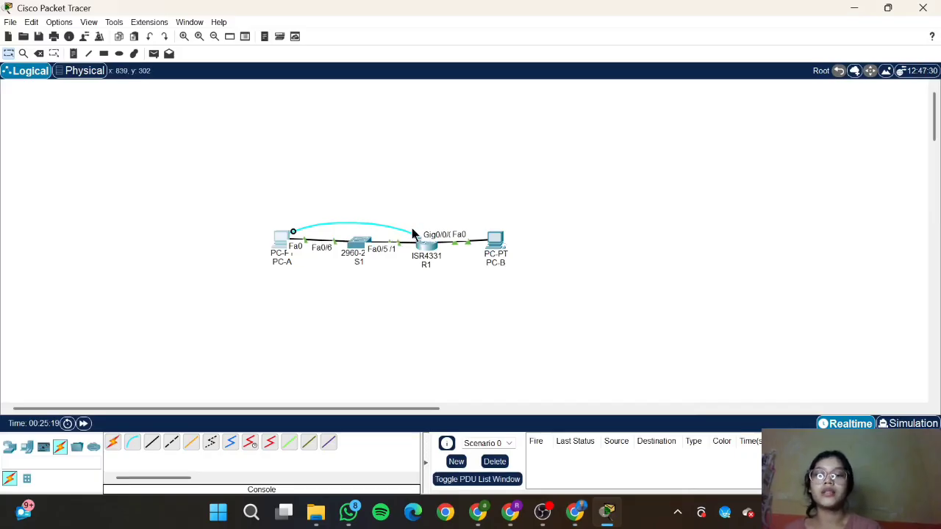
Step: Connect PC-A's console cable to S1's console port and open a terminal session to the switch
{"action": "left_click", "coordinate": [354, 245]}
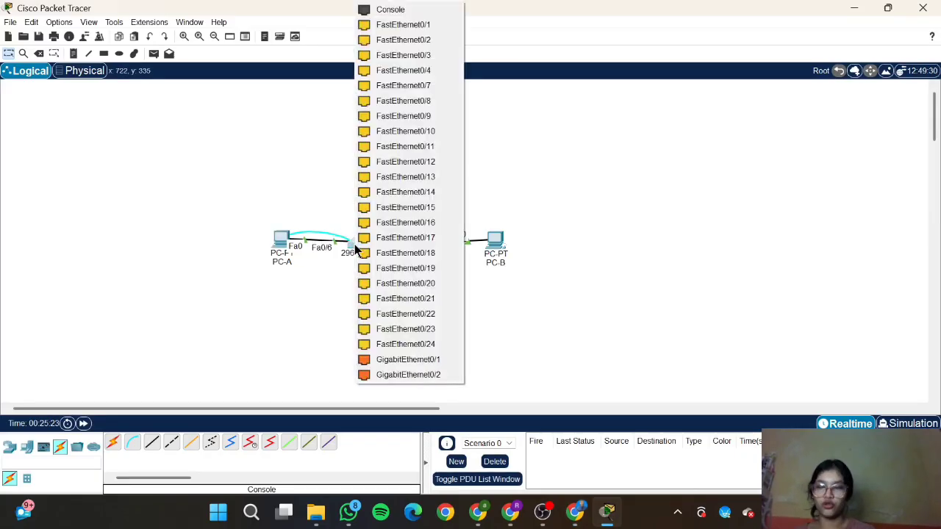
{"action": "left_click", "coordinate": [431, 12]}
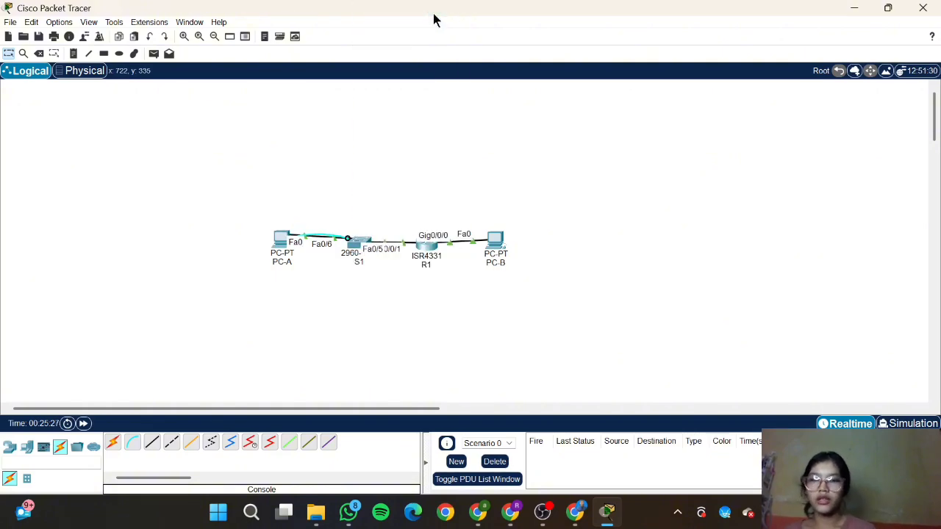
{"action": "left_click", "coordinate": [280, 246]}
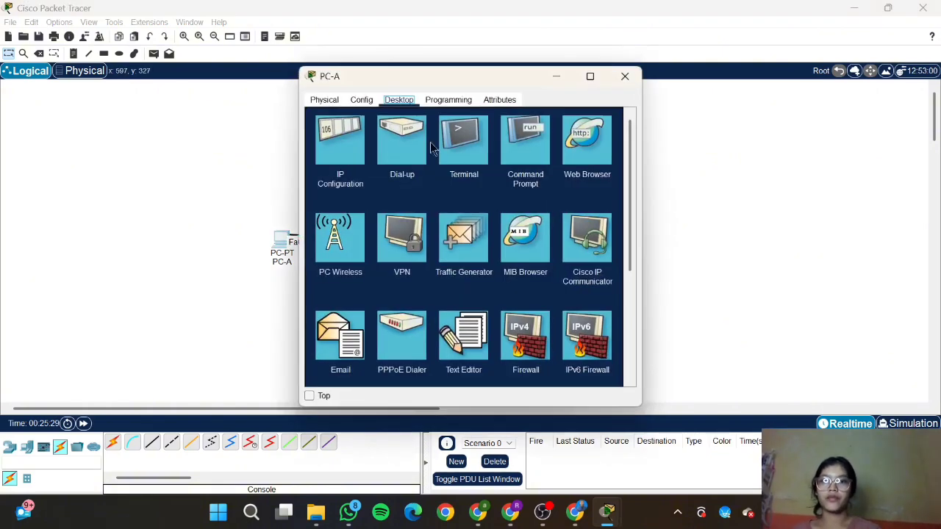
{"action": "left_click", "coordinate": [454, 144]}
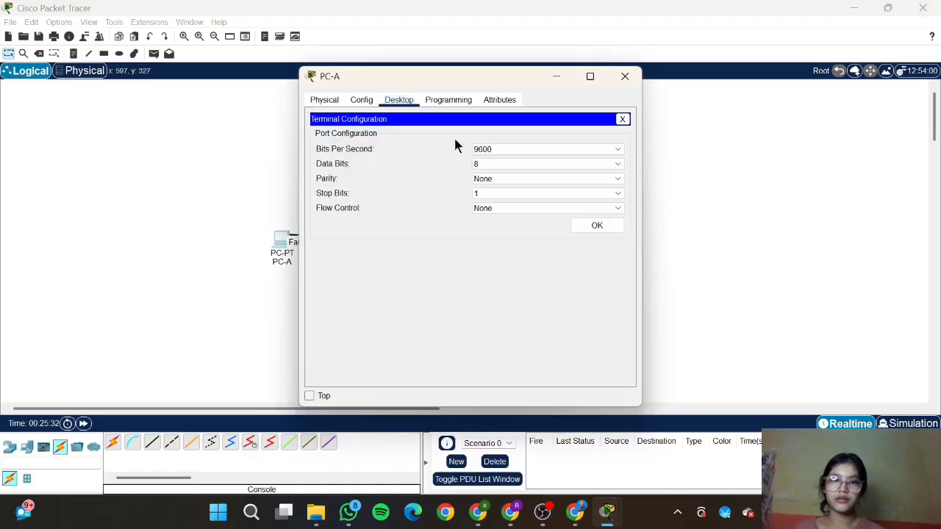
{"action": "left_click", "coordinate": [584, 225]}
{"action": "key", "text": "Return"}
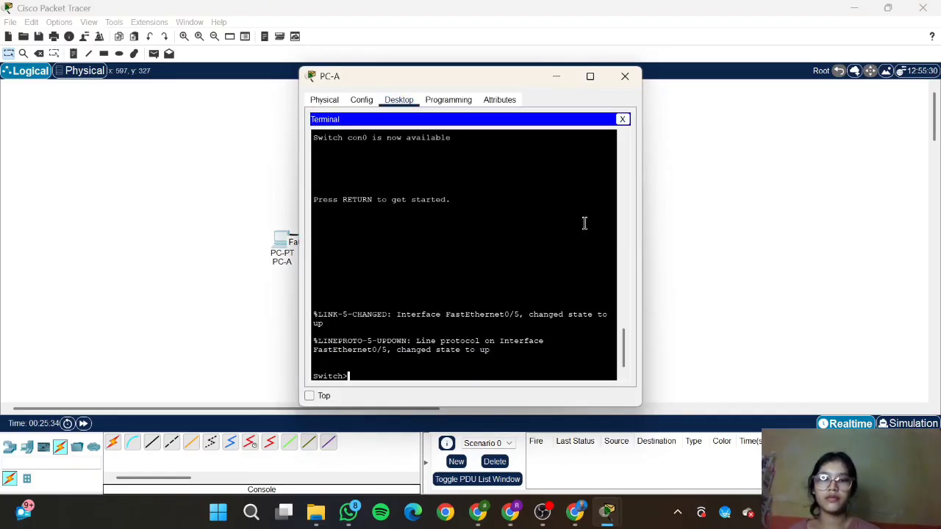
Step: Name the switch S1 using en, conf t and hostname S1
{"action": "type", "text": "en"}
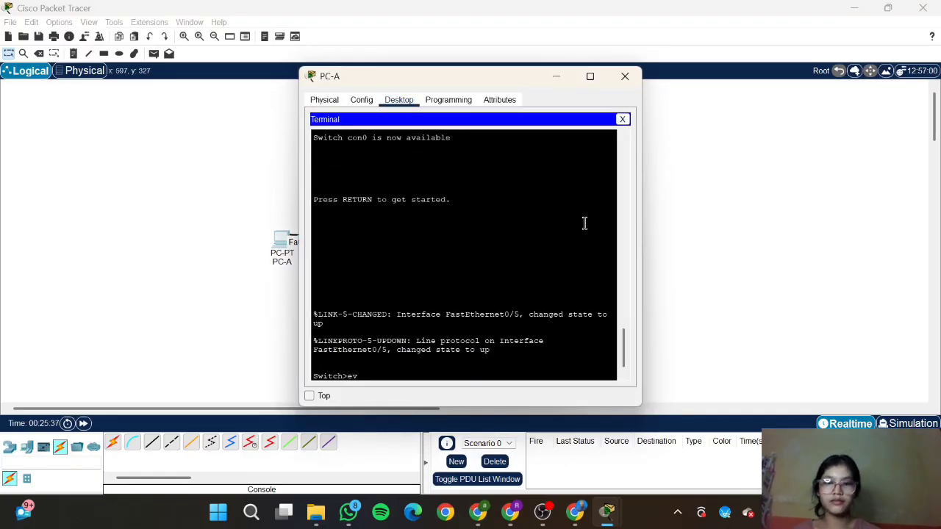
{"action": "key", "text": "Return"}
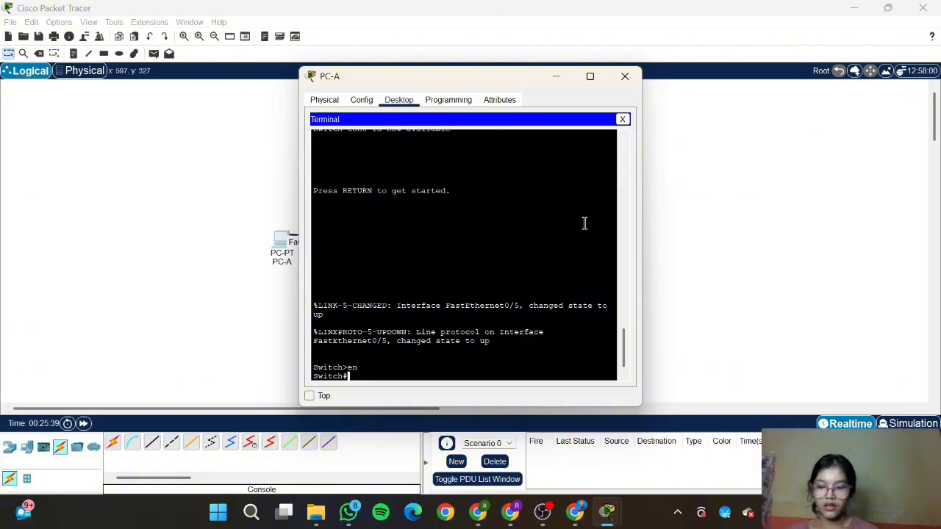
{"action": "type", "text": "conf t"}
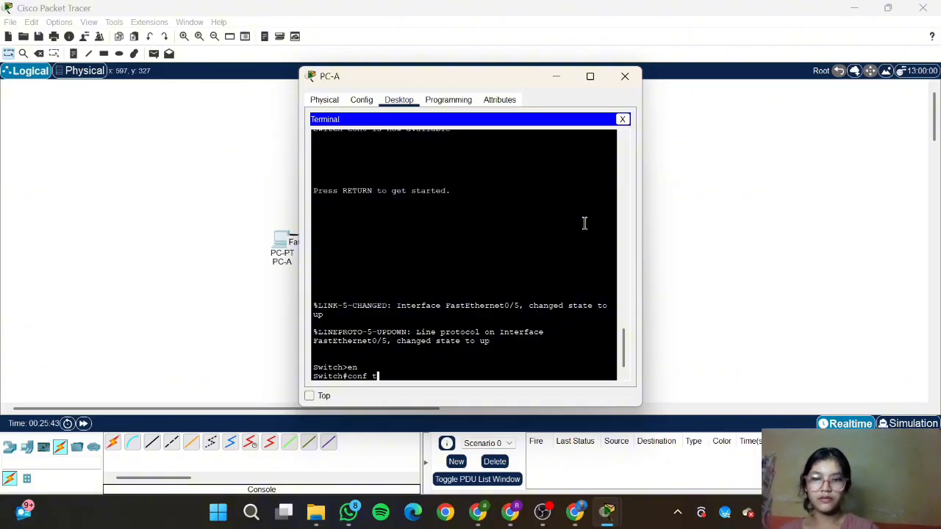
{"action": "key", "text": "Return"}
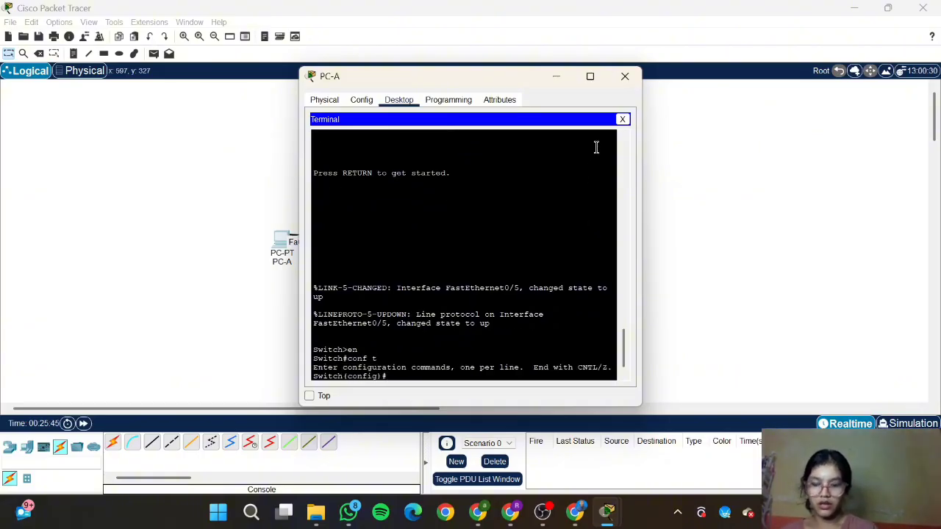
{"action": "type", "text": "hostname S1"}
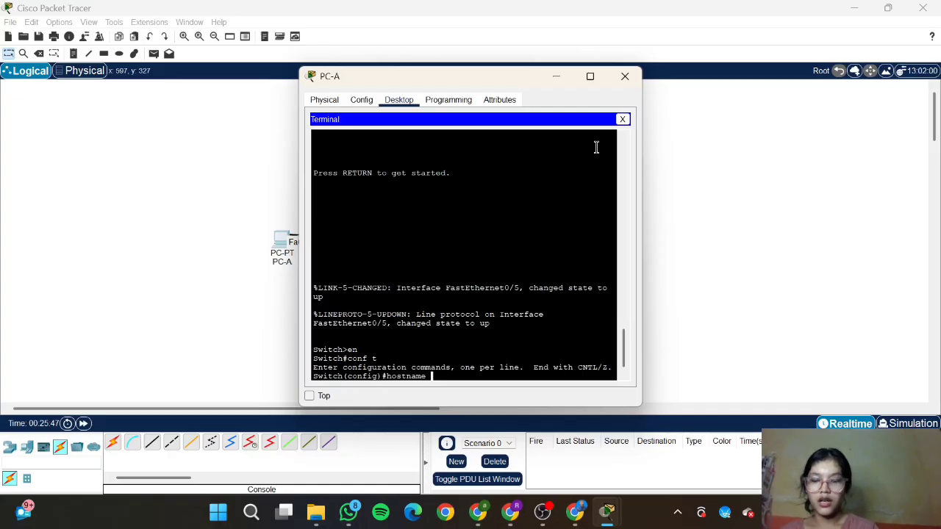
{"action": "key", "text": "Return"}
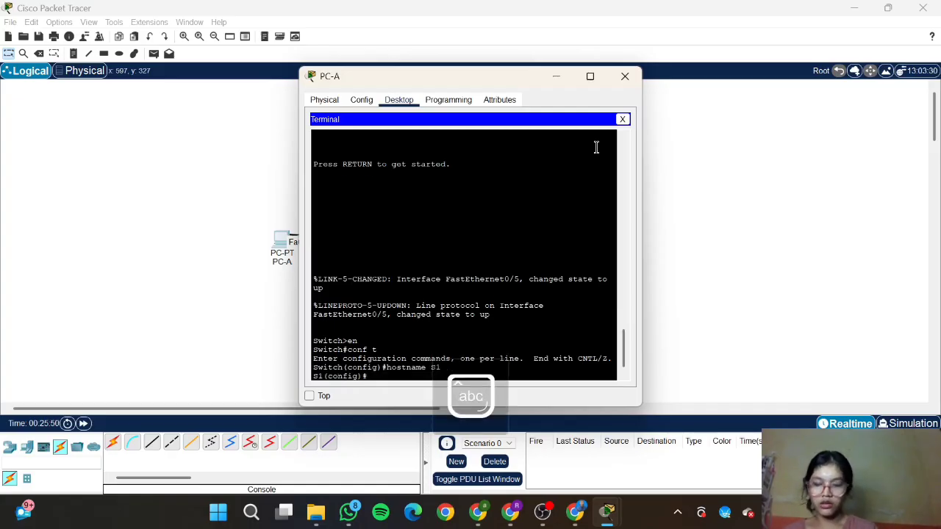
{"action": "key", "text": "alt+Tab"}
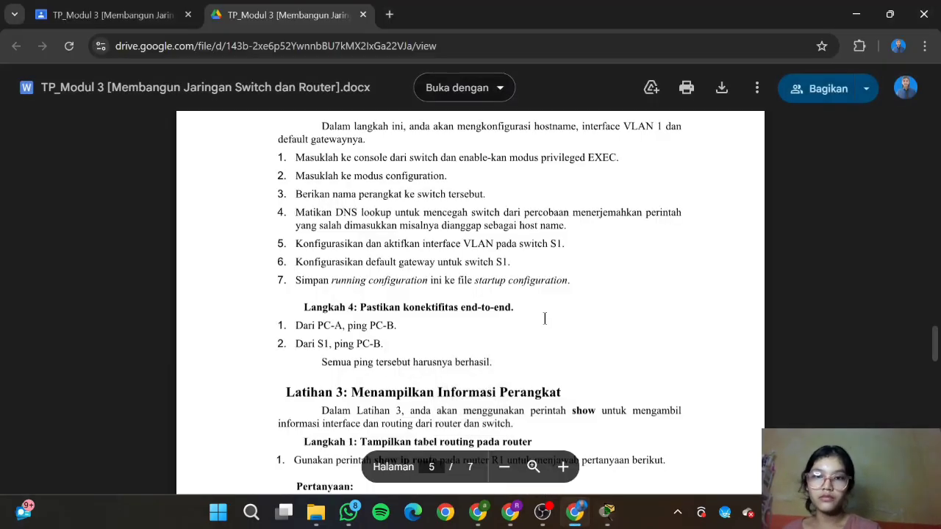
Step: Disable DNS lookup on S1 with no ip domain-lookup
{"action": "scroll", "coordinate": [544, 318], "scroll_direction": "up", "scroll_amount": 1}
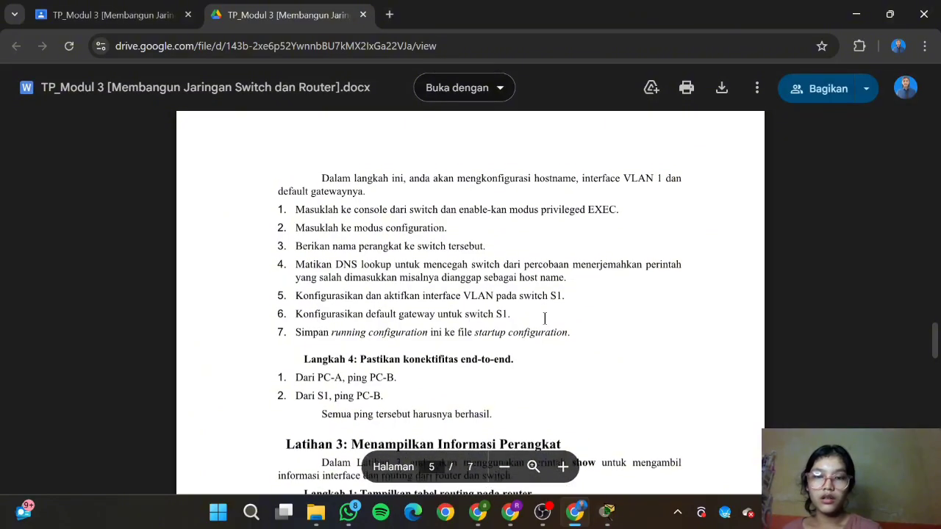
{"action": "scroll", "coordinate": [460, 266], "scroll_direction": "down", "scroll_amount": 2}
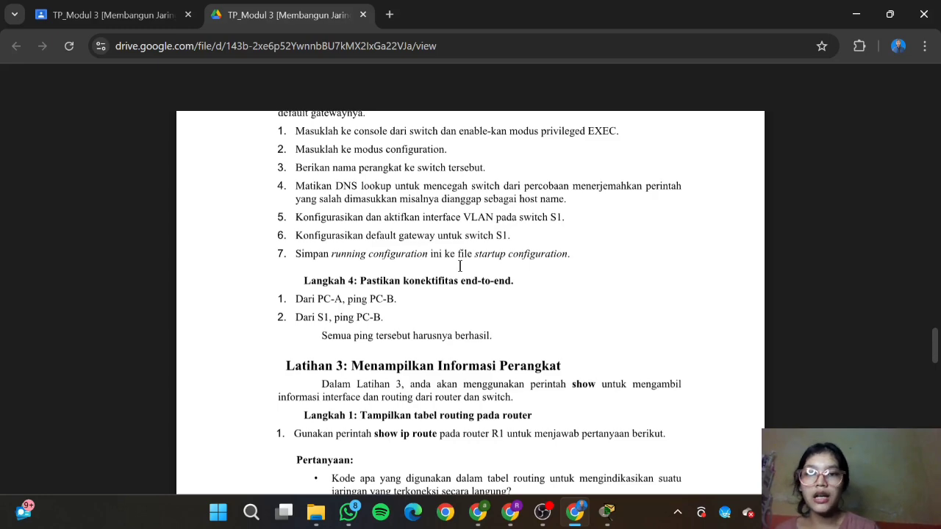
{"action": "scroll", "coordinate": [460, 266], "scroll_direction": "up", "scroll_amount": 2}
{"action": "scroll", "coordinate": [460, 266], "scroll_direction": "down", "scroll_amount": 3}
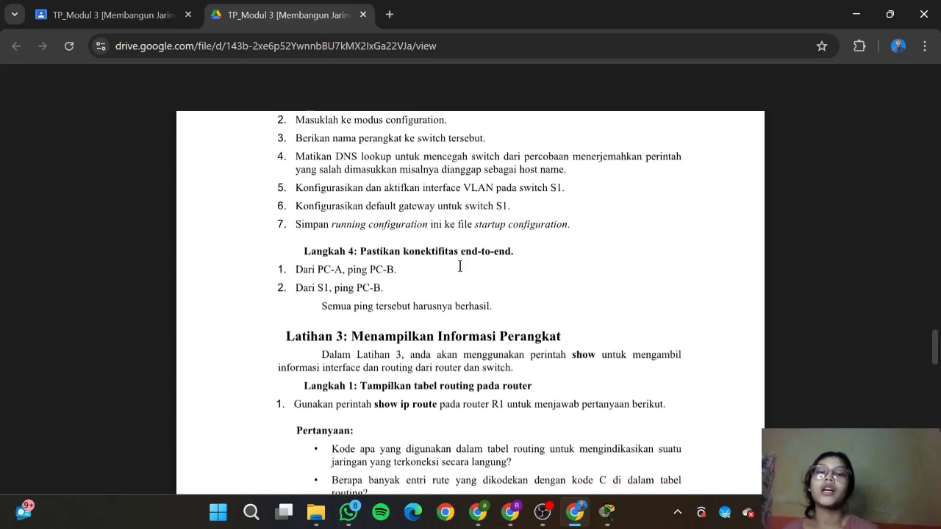
{"action": "mouse_move", "coordinate": [607, 512]}
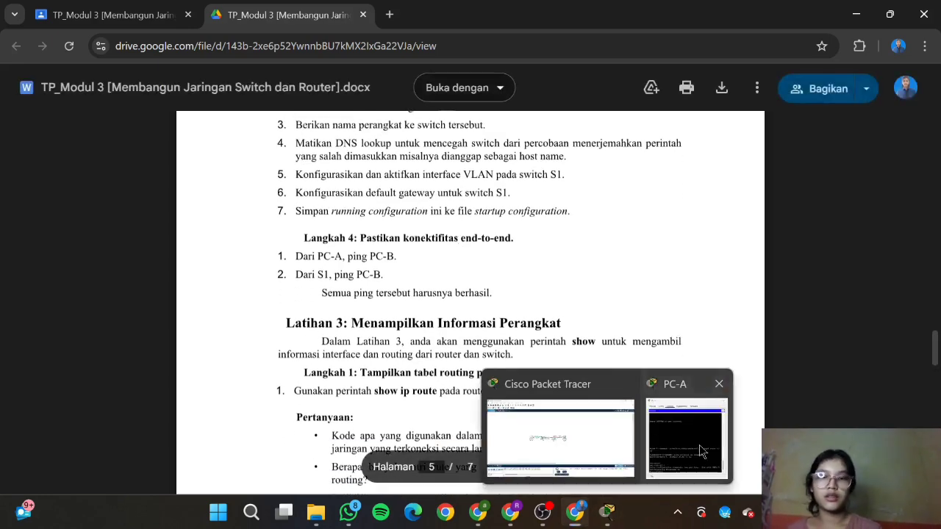
{"action": "left_click", "coordinate": [699, 445]}
{"action": "type", "text": "no ip"}
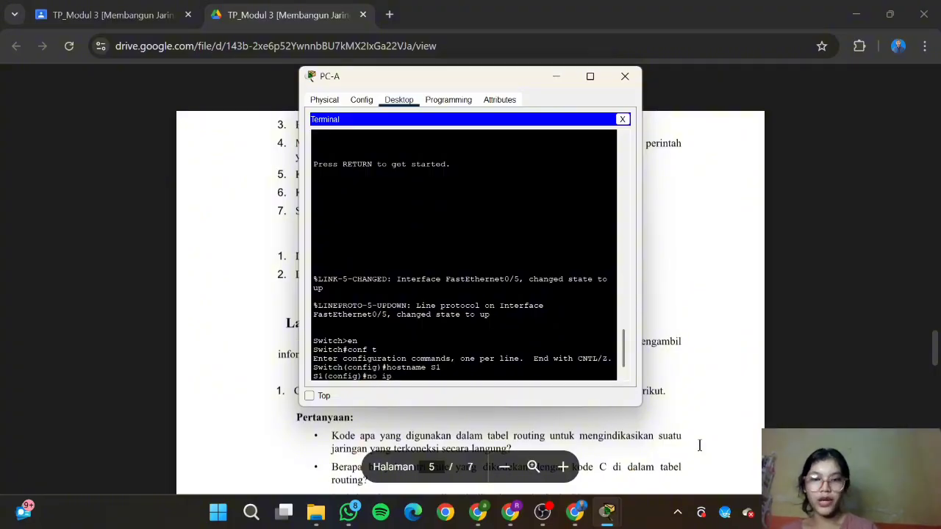
{"action": "type", "text": " do"}
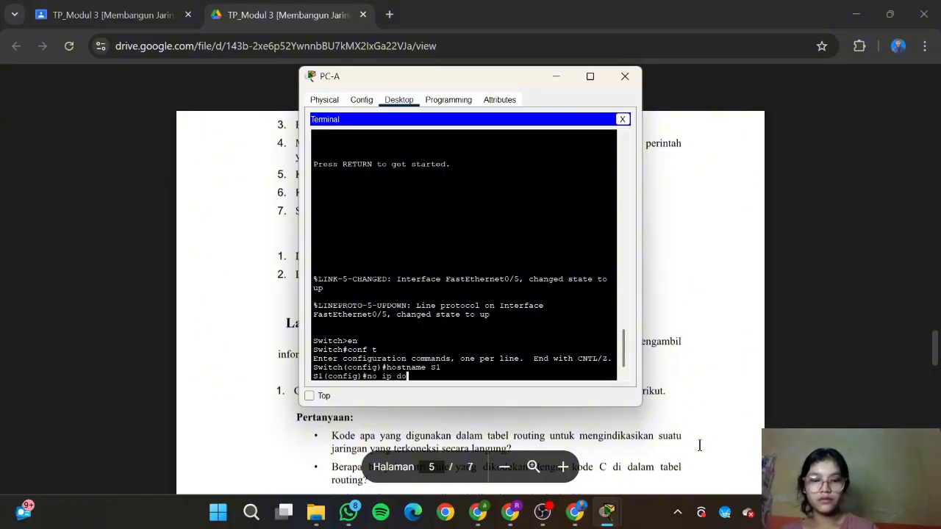
{"action": "type", "text": "main-lookup"}
{"action": "key", "text": "Return"}
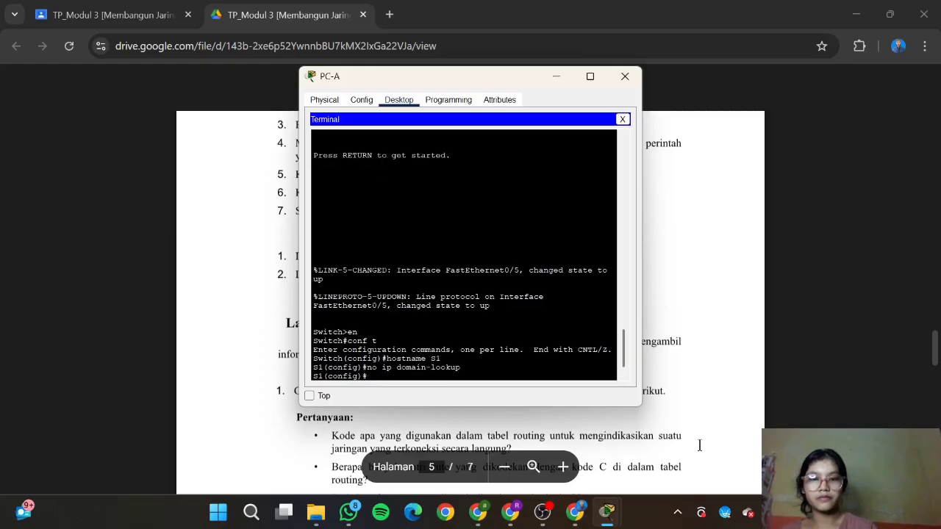
Step: Give interface VLAN 1 address 192.168.1.2 255.255.255.0 and bring it up
{"action": "left_click", "coordinate": [751, 421]}
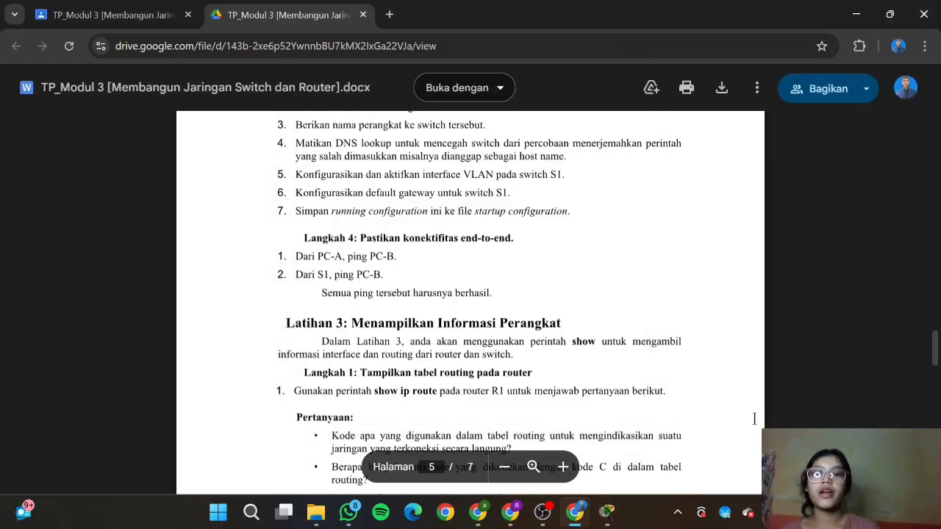
{"action": "mouse_move", "coordinate": [607, 512]}
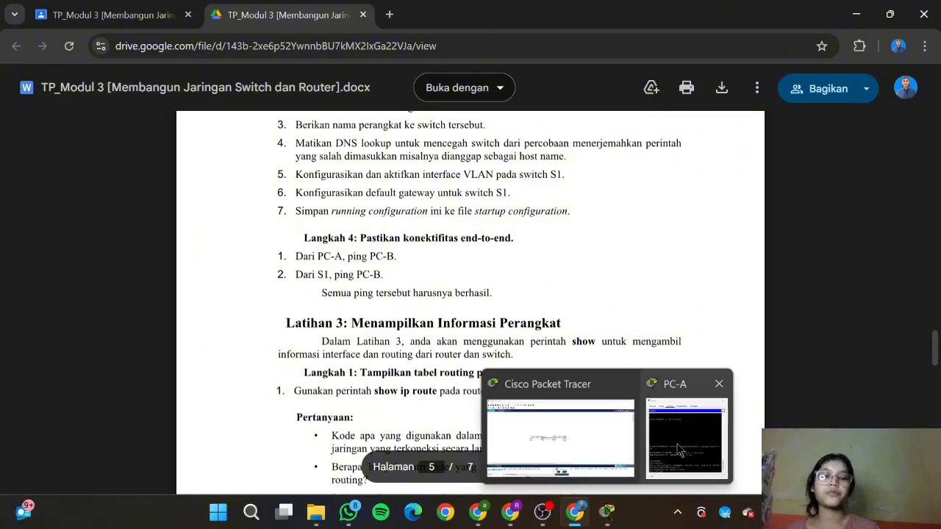
{"action": "left_click", "coordinate": [676, 444]}
{"action": "type", "text": "int "}
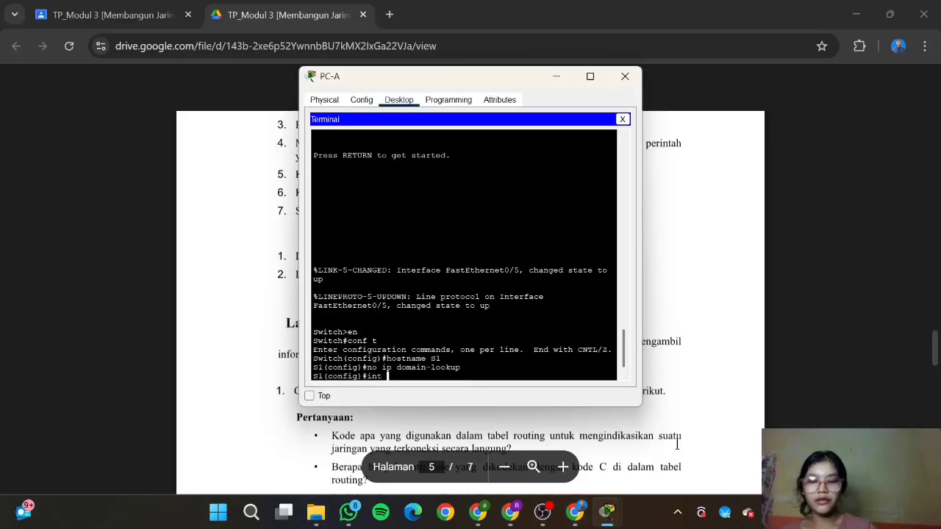
{"action": "type", "text": "vlan 1"}
{"action": "key", "text": "Return"}
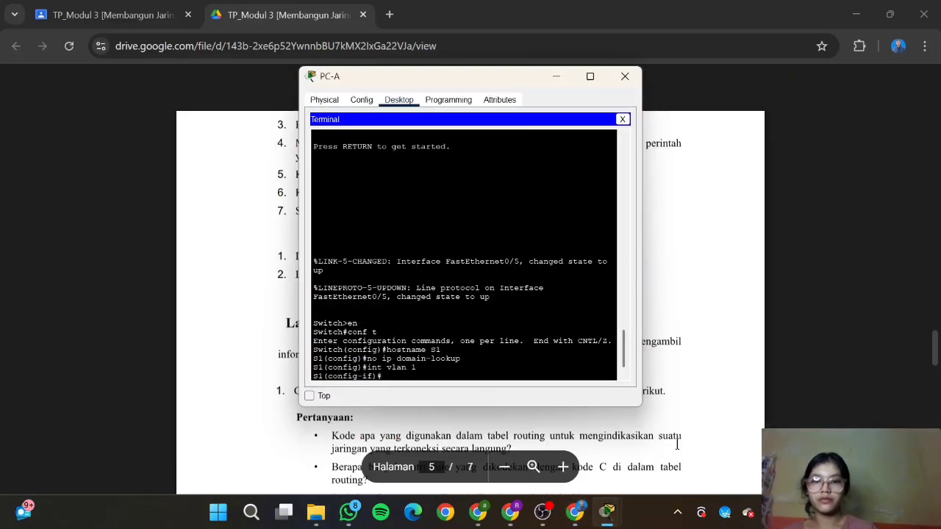
{"action": "type", "text": "ip addre"}
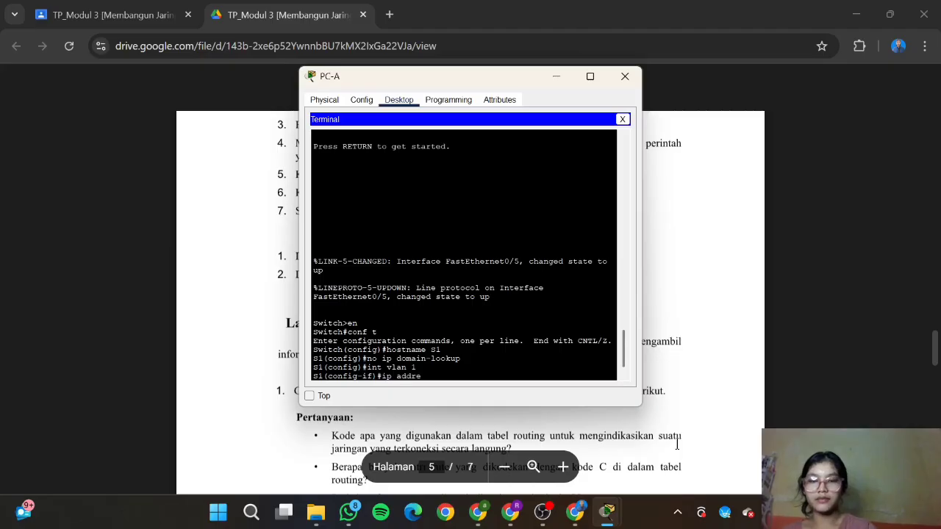
{"action": "type", "text": "ss 192.168"}
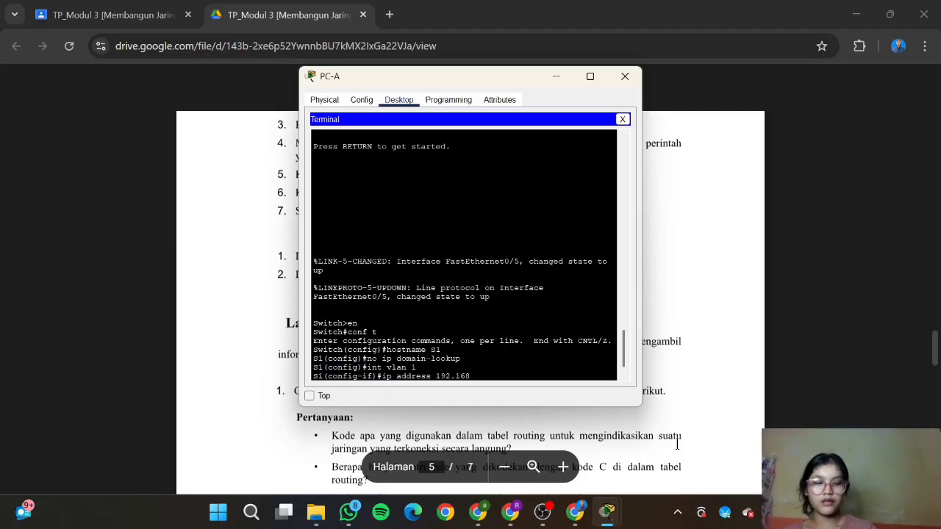
{"action": "type", "text": ".1.2 255"}
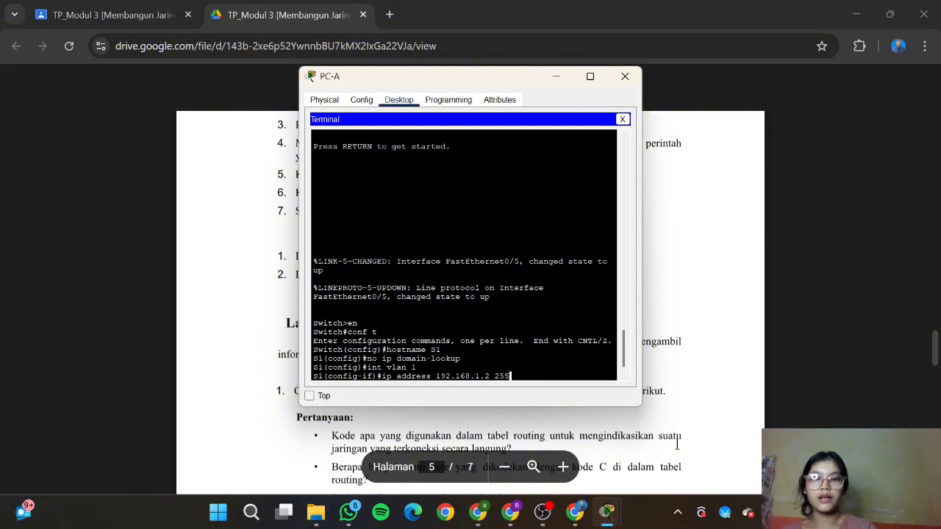
{"action": "type", "text": ".255.255.25"}
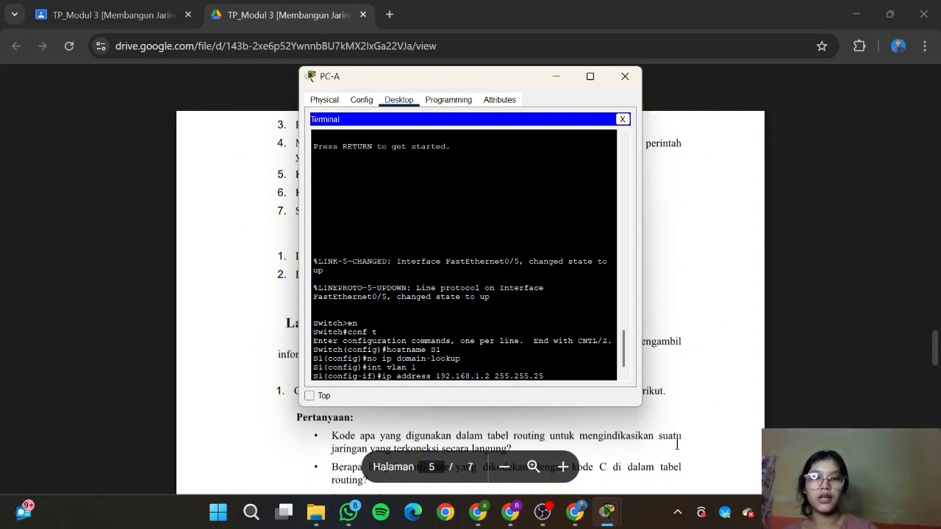
{"action": "type", "text": ".0"}
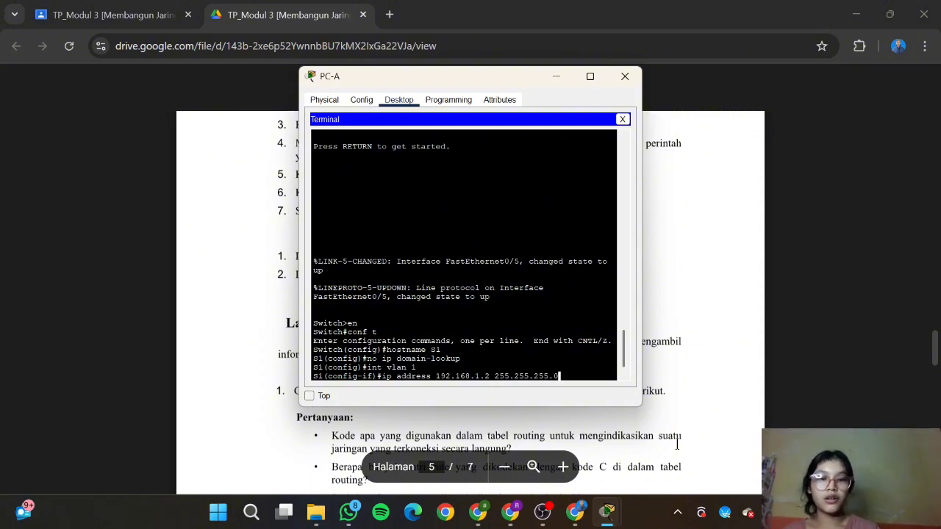
{"action": "key", "text": "Return"}
{"action": "type", "text": "no sh"}
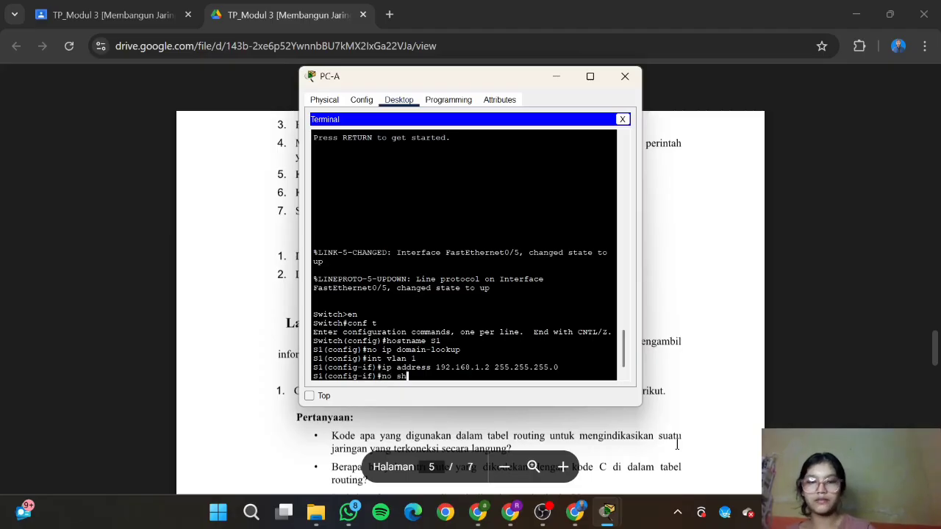
{"action": "key", "text": "Return"}
{"action": "key", "text": "Return"}
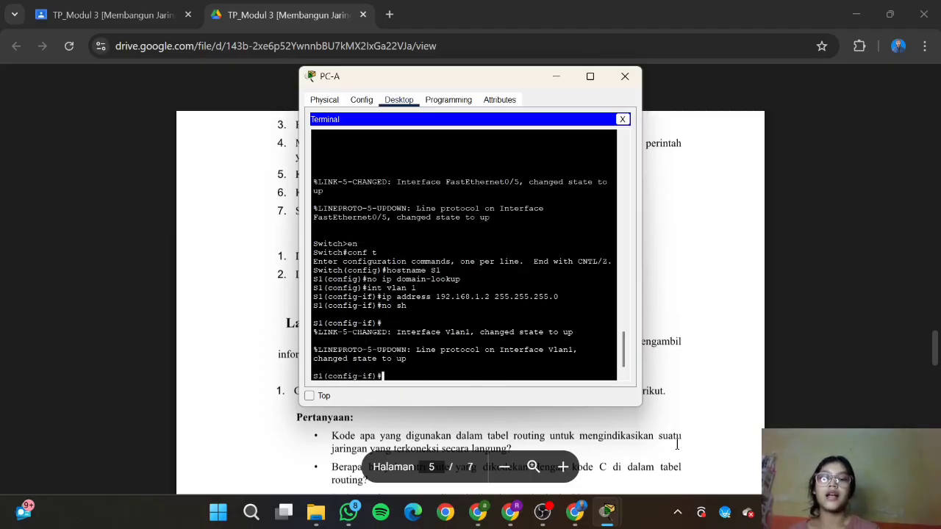
Step: Set S1's default gateway to 192.168.1.1 and exit configuration mode
{"action": "left_click", "coordinate": [716, 411]}
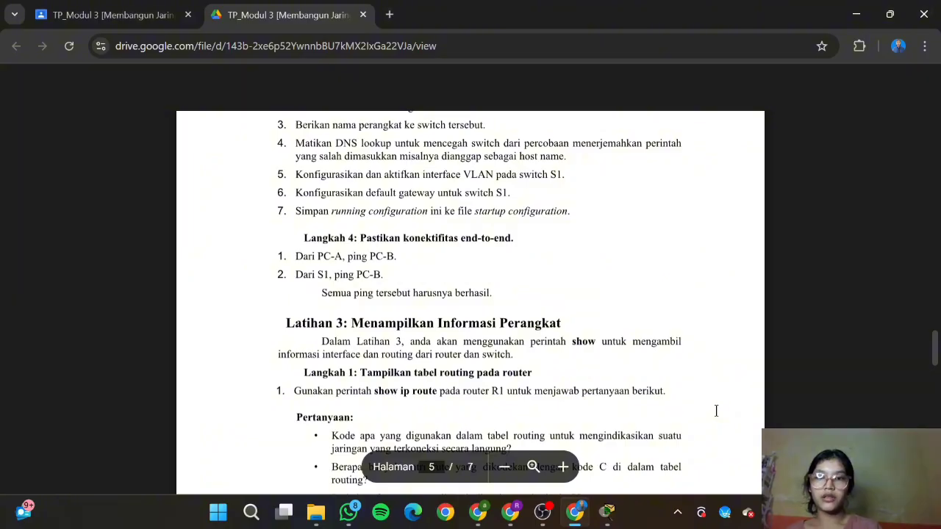
{"action": "mouse_move", "coordinate": [607, 512]}
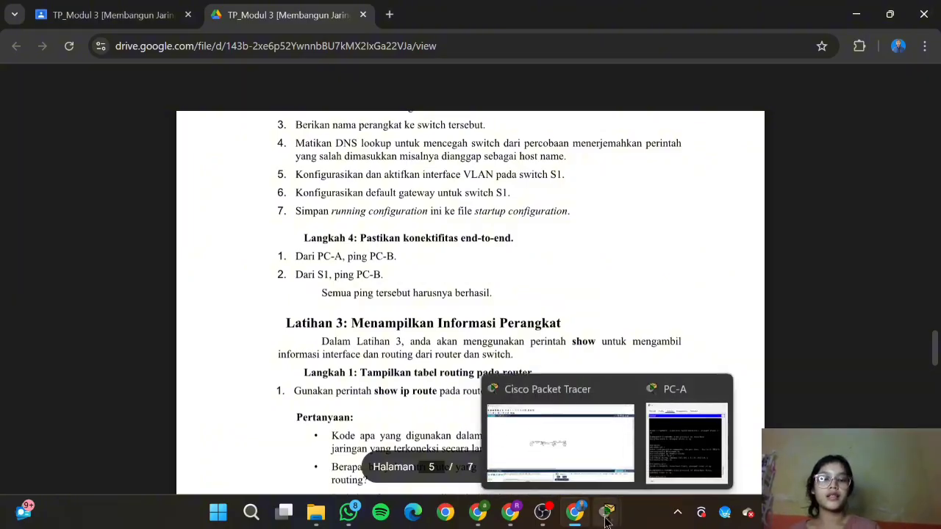
{"action": "left_click", "coordinate": [675, 448]}
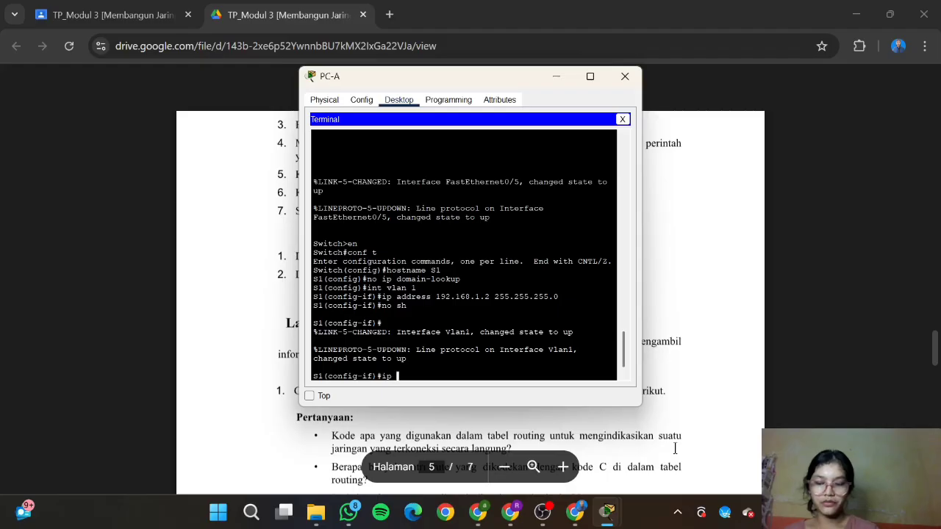
{"action": "type", "text": "default-"}
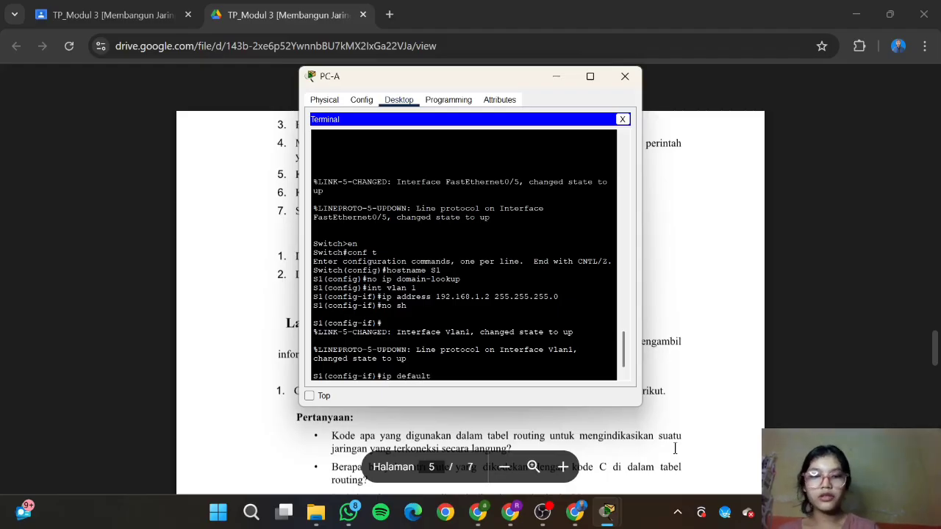
{"action": "type", "text": "gateway"}
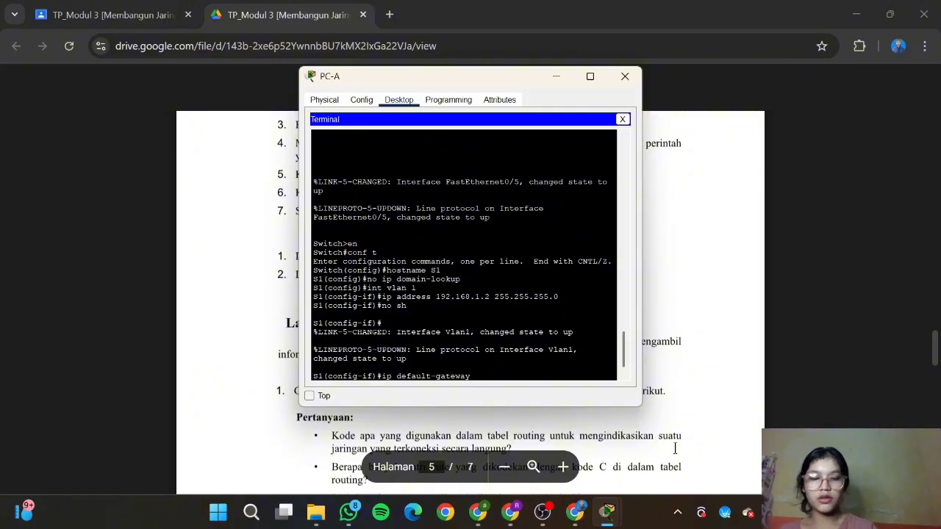
{"action": "type", "text": " 192.168"}
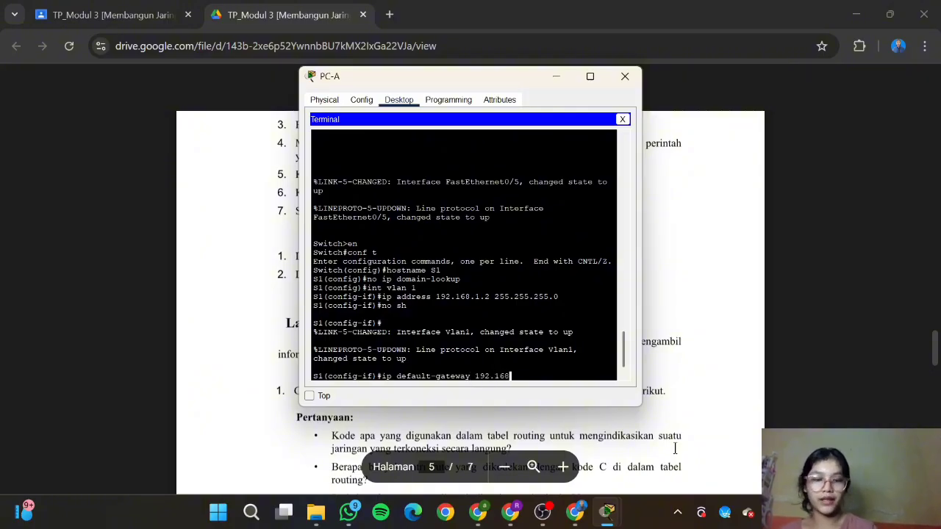
{"action": "type", "text": ".1.1"}
{"action": "key", "text": "Return"}
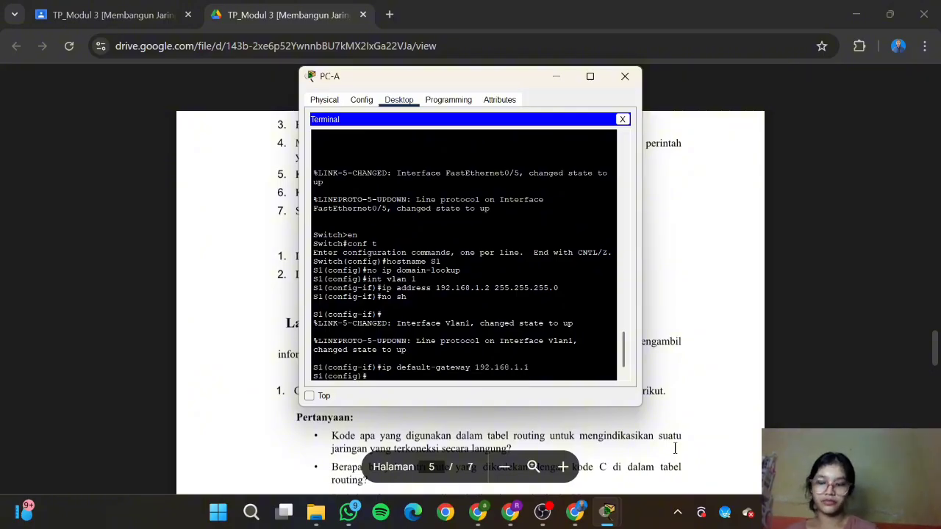
{"action": "type", "text": "exit"}
{"action": "key", "text": "Return"}
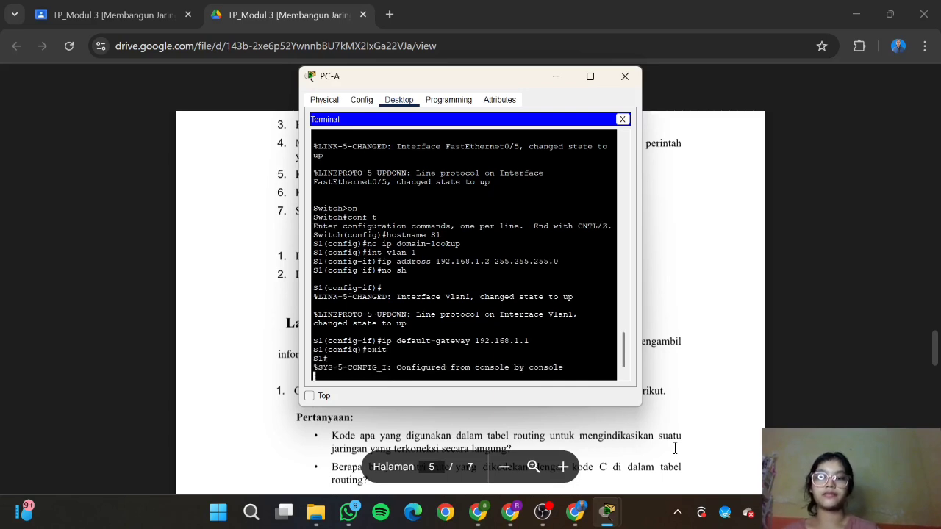
{"action": "key", "text": "Return"}
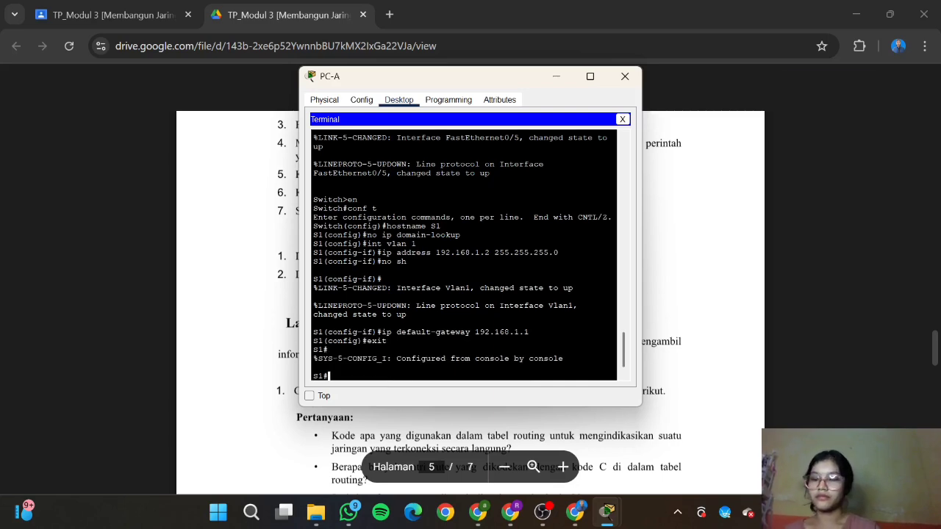
Step: Save S1's running configuration to startup-config, accepting the default file name
{"action": "left_click", "coordinate": [674, 447]}
{"action": "scroll", "coordinate": [563, 307], "scroll_direction": "down", "scroll_amount": 1}
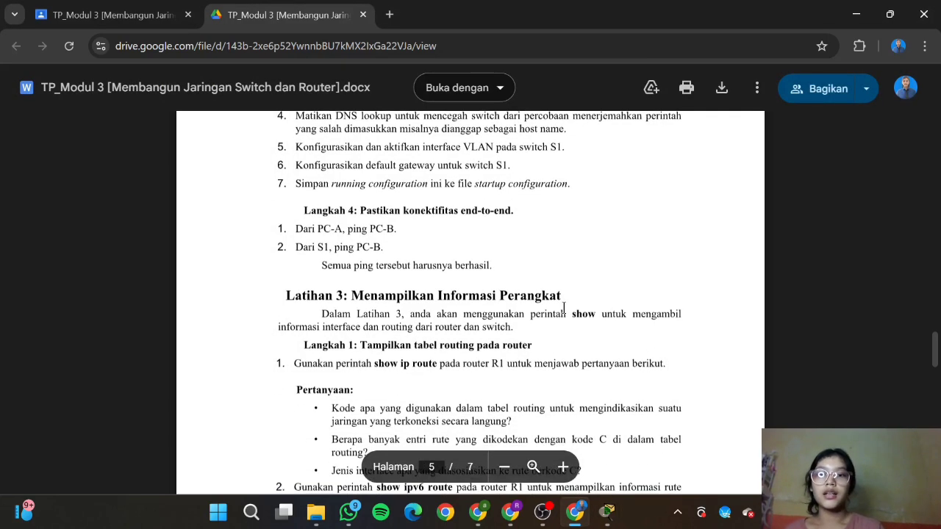
{"action": "scroll", "coordinate": [564, 308], "scroll_direction": "down", "scroll_amount": 1}
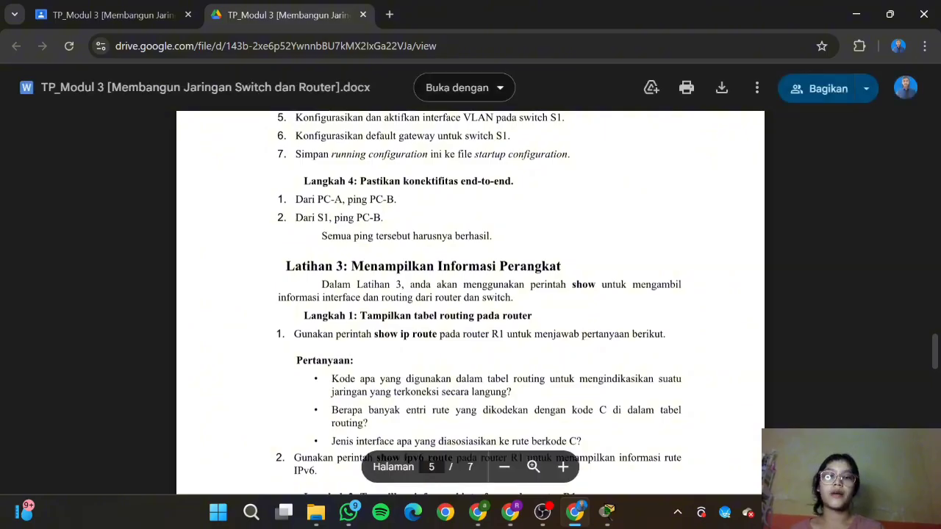
{"action": "mouse_move", "coordinate": [607, 511]}
{"action": "left_click", "coordinate": [686, 441]}
{"action": "type", "text": "cop"}
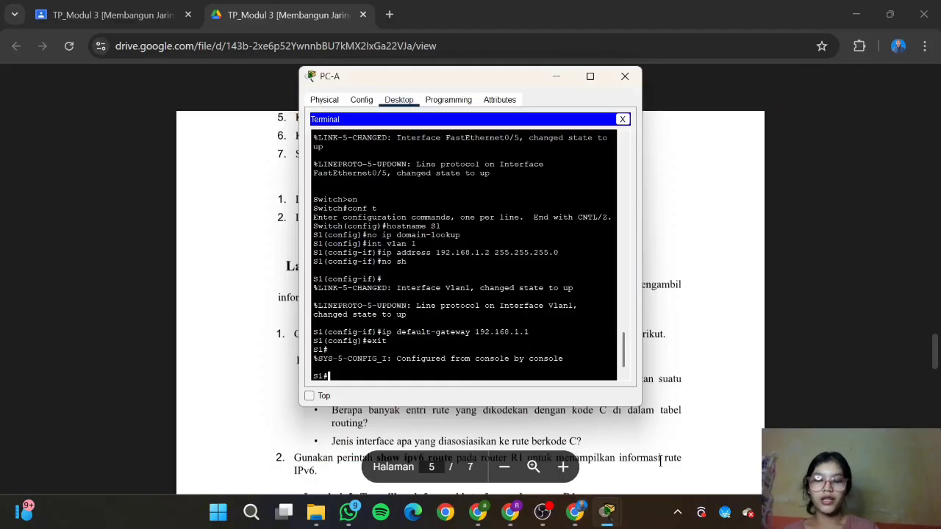
{"action": "type", "text": "y runni"}
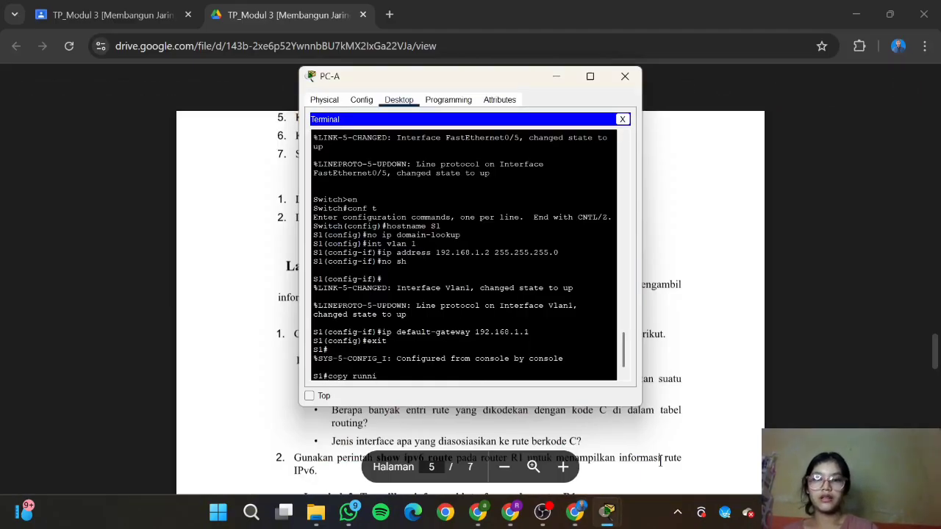
{"action": "type", "text": "ng-"}
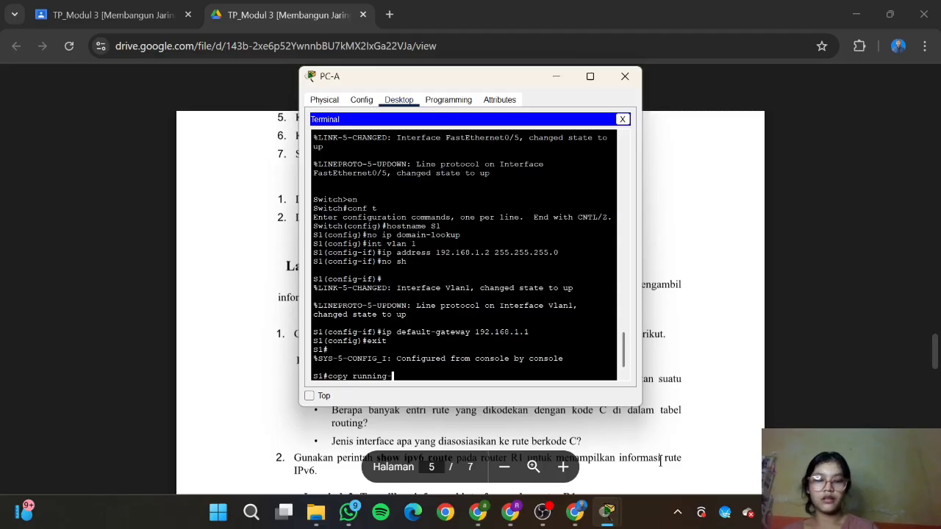
{"action": "type", "text": "config st"}
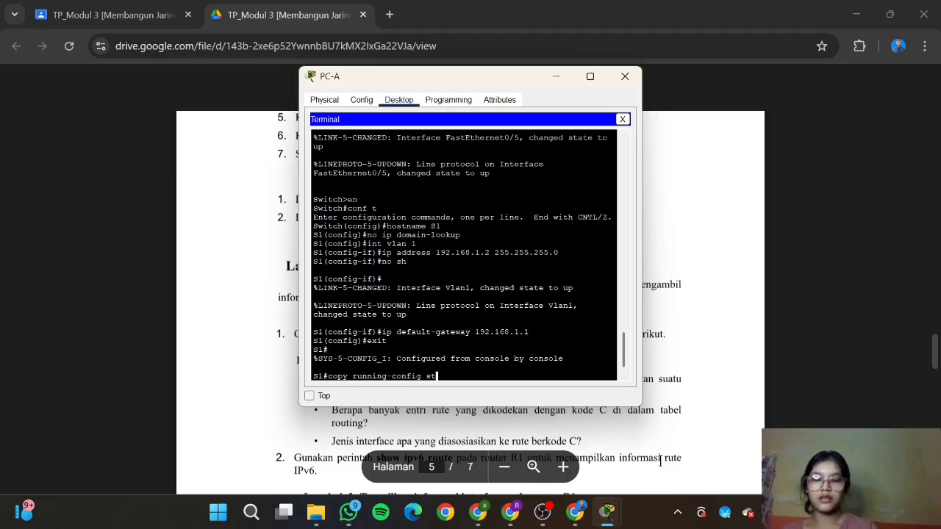
{"action": "type", "text": "artup-"}
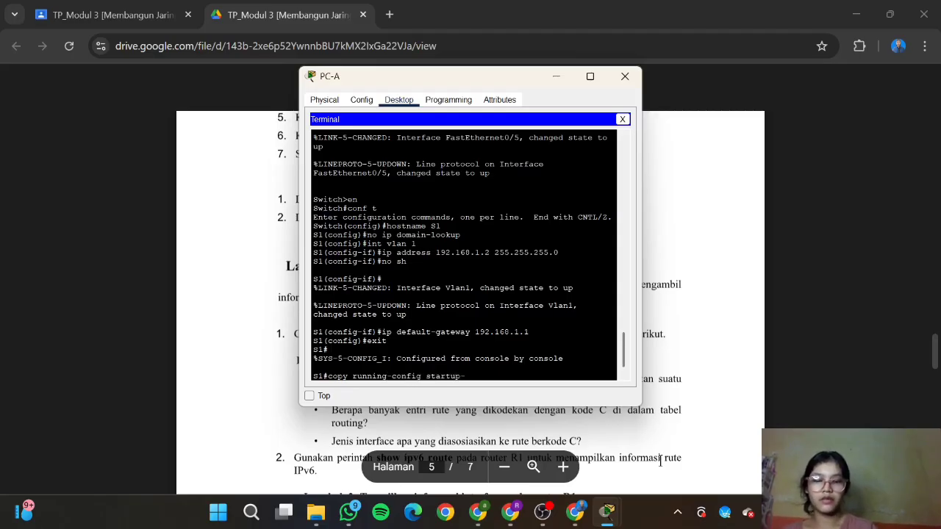
{"action": "type", "text": "config"}
{"action": "key", "text": "Return"}
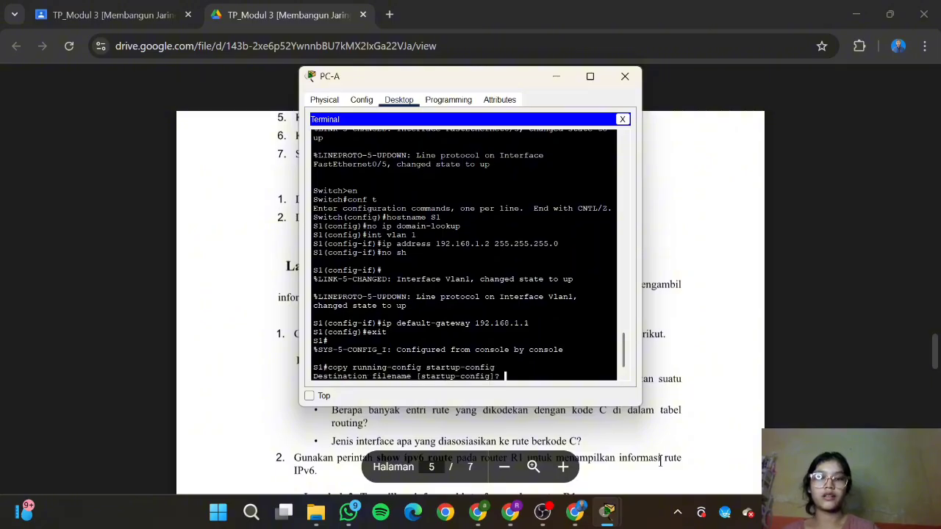
{"action": "key", "text": "Return"}
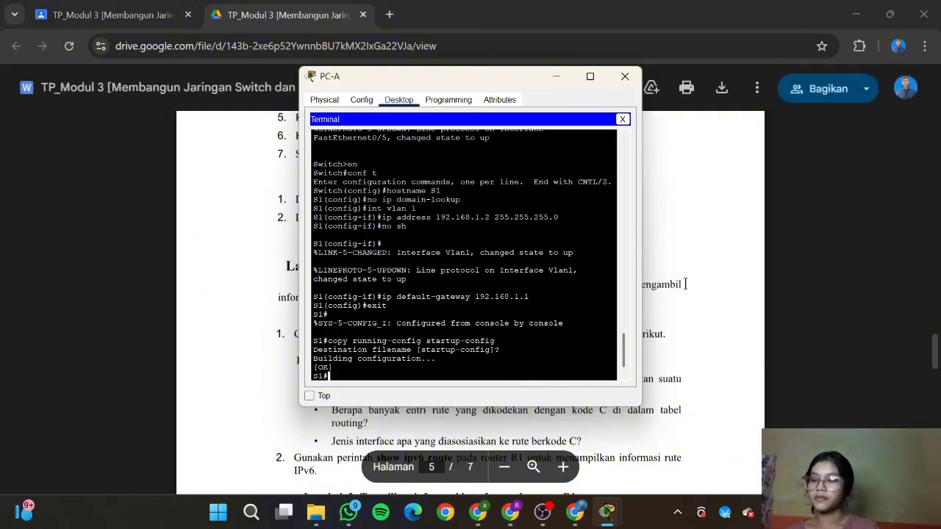
Step: Close PC-A's terminal and bring the Packet Tracer topology back
{"action": "left_click", "coordinate": [621, 81]}
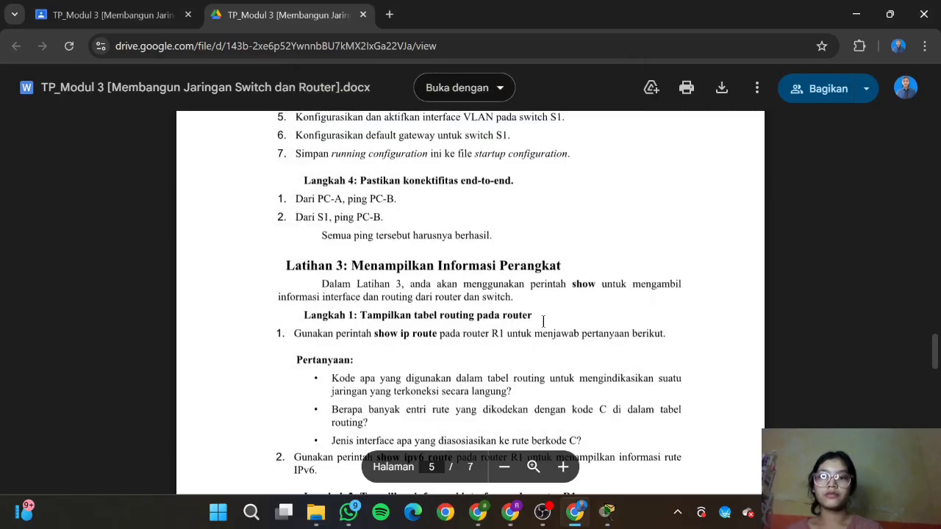
{"action": "scroll", "coordinate": [543, 322], "scroll_direction": "up", "scroll_amount": 1}
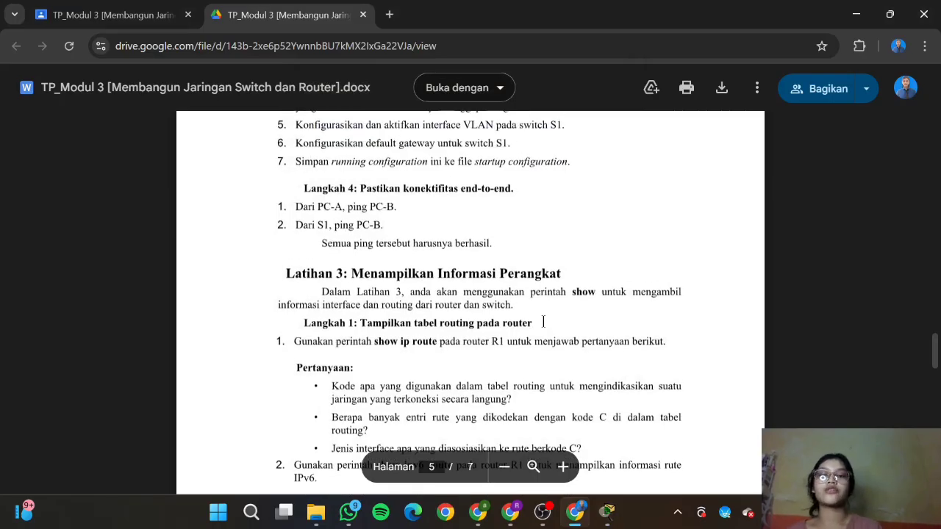
{"action": "scroll", "coordinate": [543, 321], "scroll_direction": "down", "scroll_amount": 1}
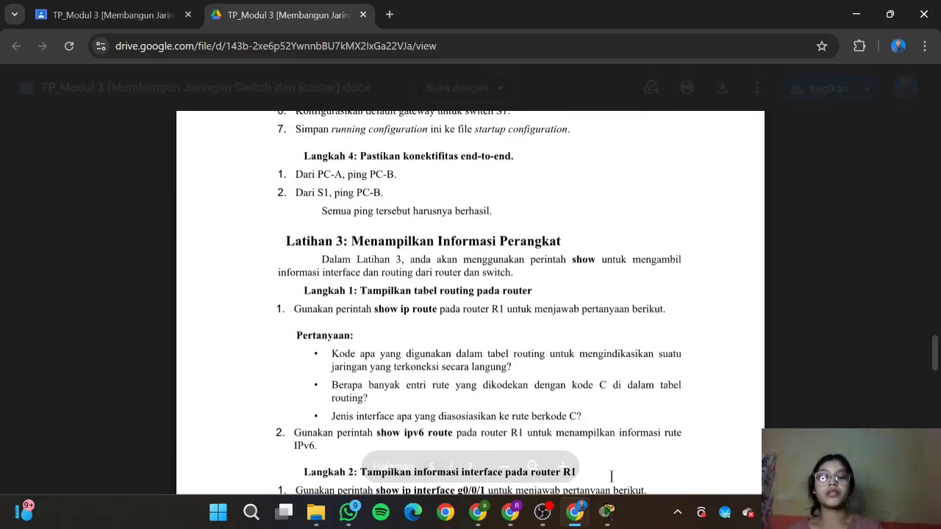
{"action": "mouse_move", "coordinate": [607, 512]}
{"action": "left_click", "coordinate": [649, 461]}
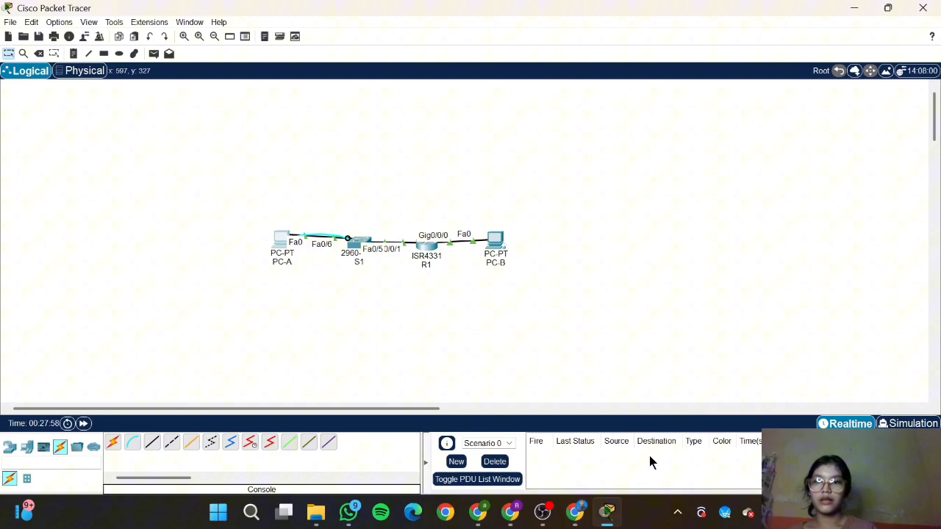
Step: Ping 192.168.0.3 from PC-A's Command Prompt, receiving all four replies, then close PC-A
{"action": "left_click", "coordinate": [280, 256]}
{"action": "left_click", "coordinate": [507, 143]}
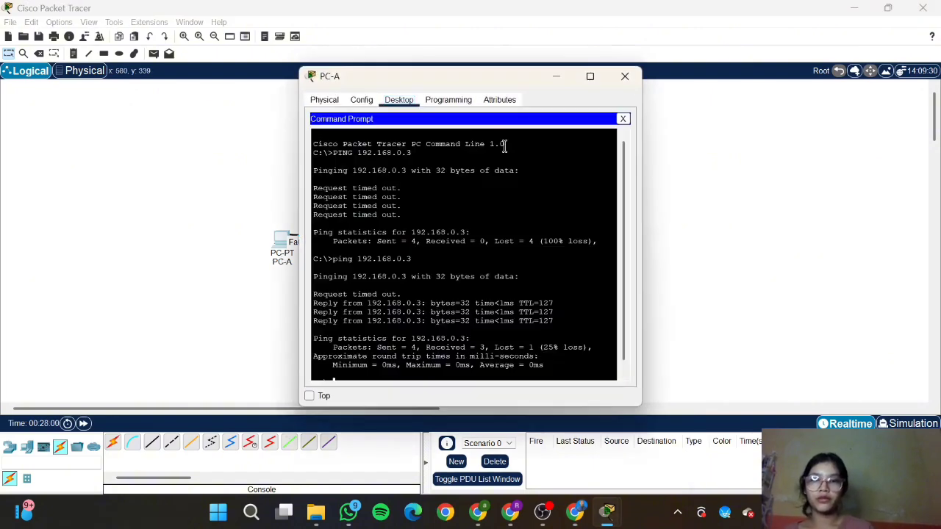
{"action": "type", "text": "ping"}
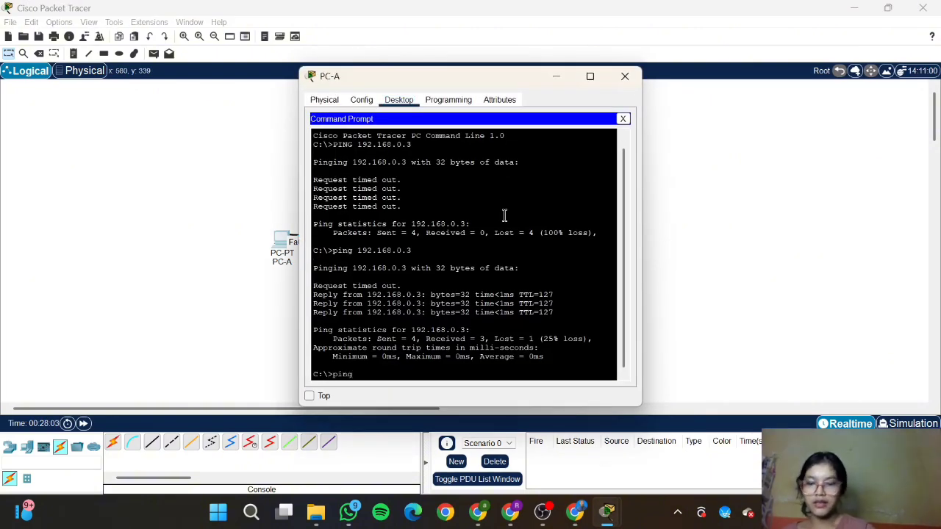
{"action": "type", "text": " 192.168"}
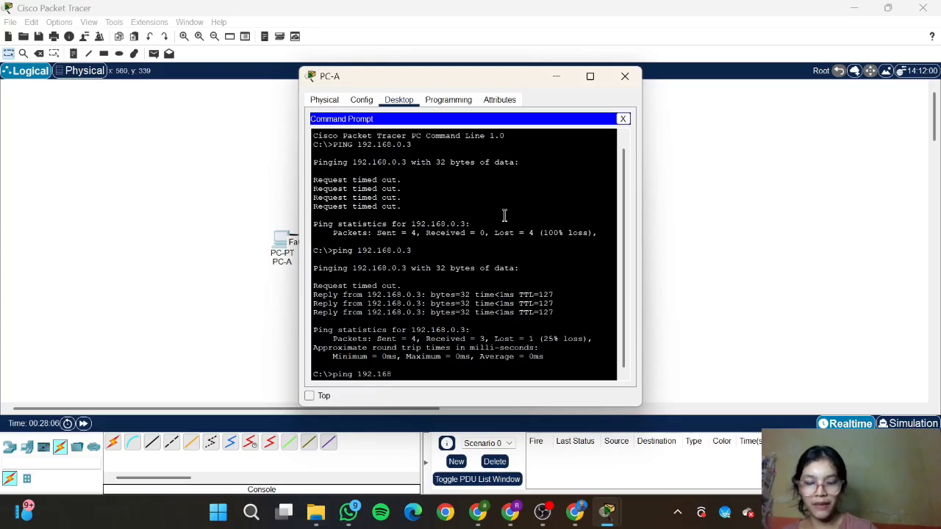
{"action": "type", "text": ".0.3"}
{"action": "key", "text": "Return"}
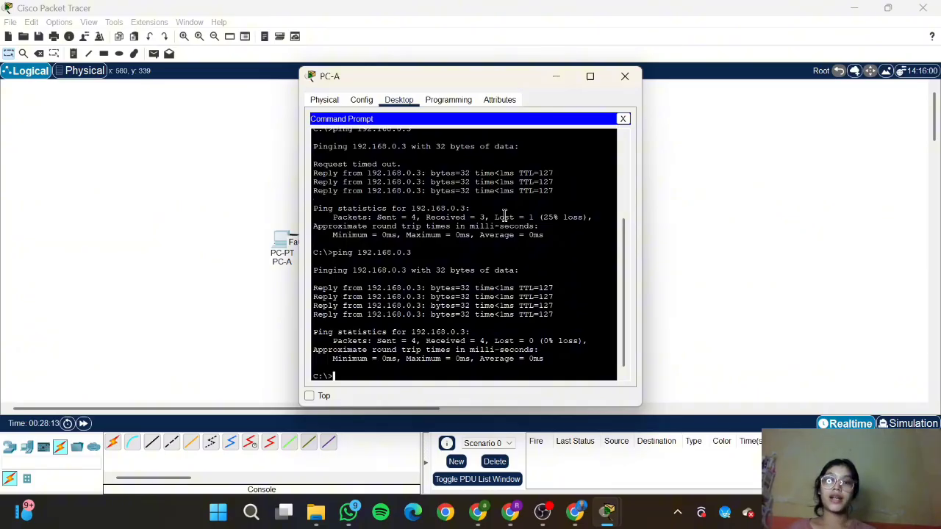
{"action": "left_click", "coordinate": [635, 78]}
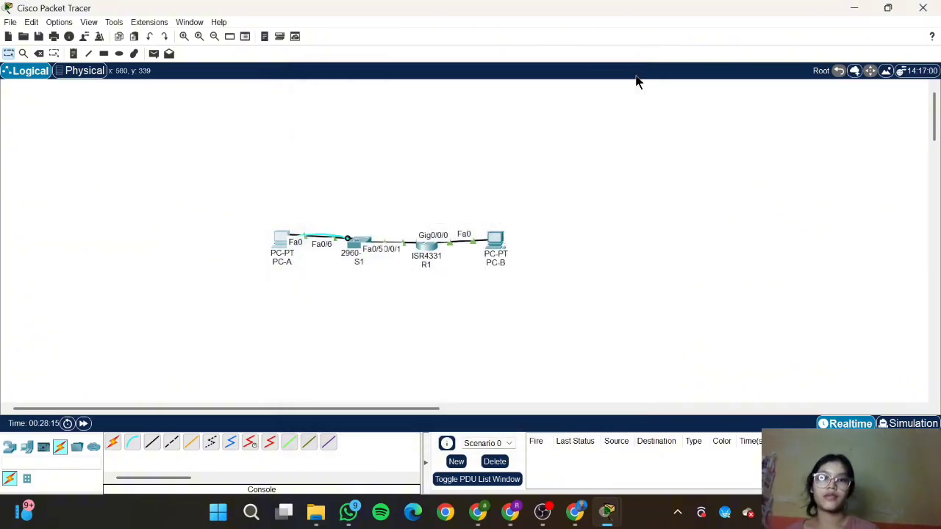
{"action": "left_click", "coordinate": [571, 514]}
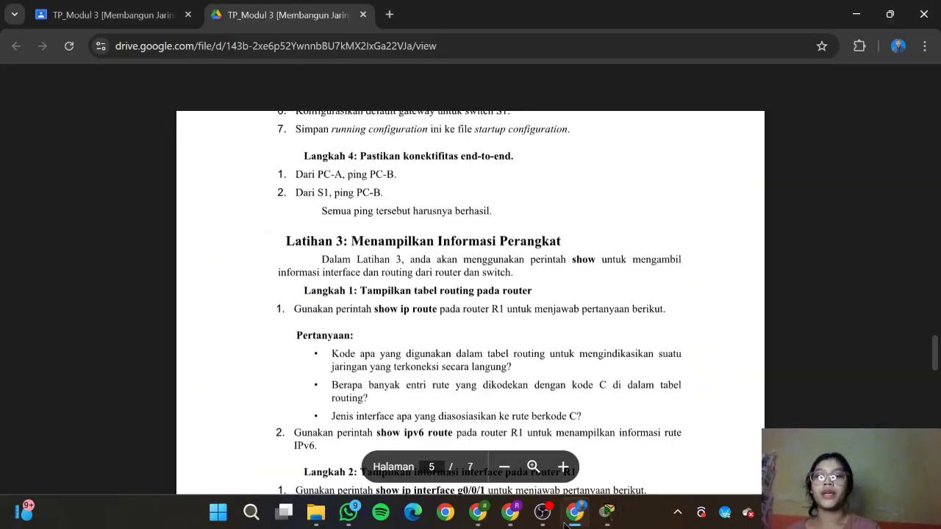
Step: Ping 192.168.1.3 from S1's CLI, achieving an 80 percent success rate (4/5)
{"action": "left_click", "coordinate": [575, 420]}
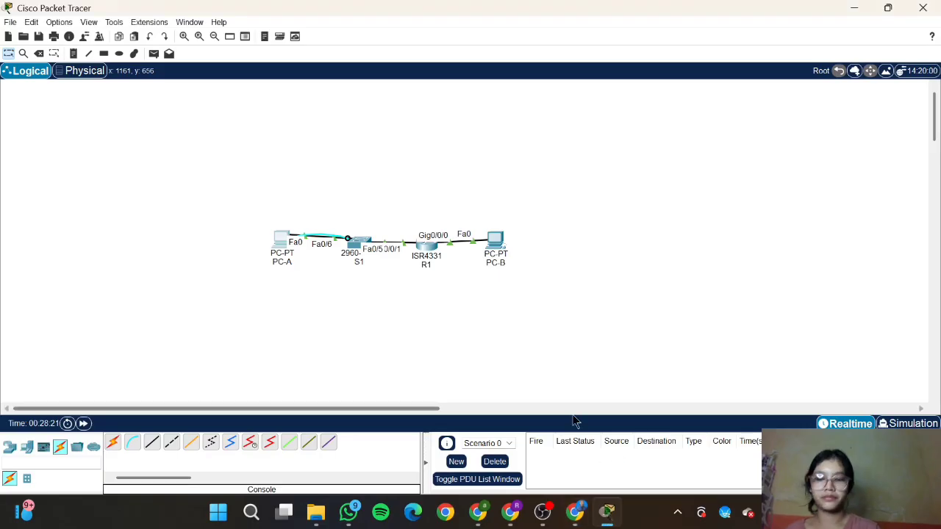
{"action": "left_click", "coordinate": [366, 247]}
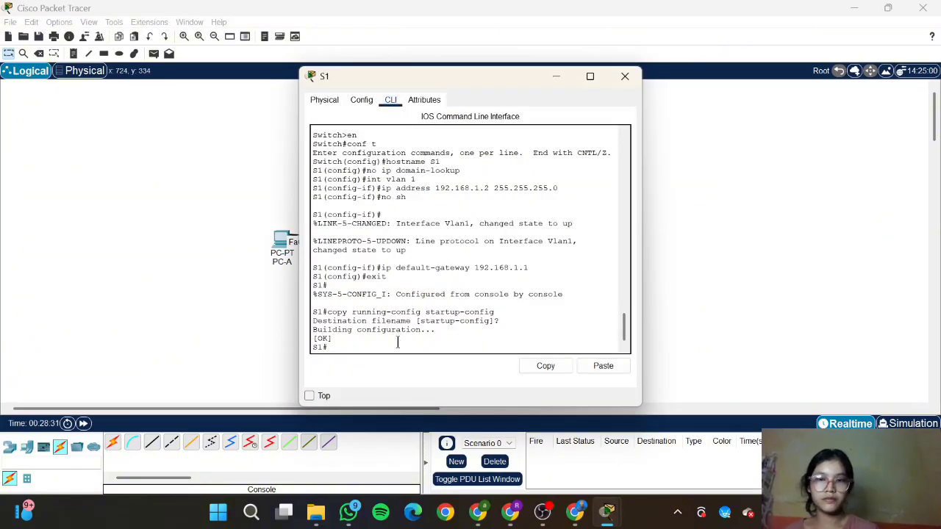
{"action": "type", "text": "pi"}
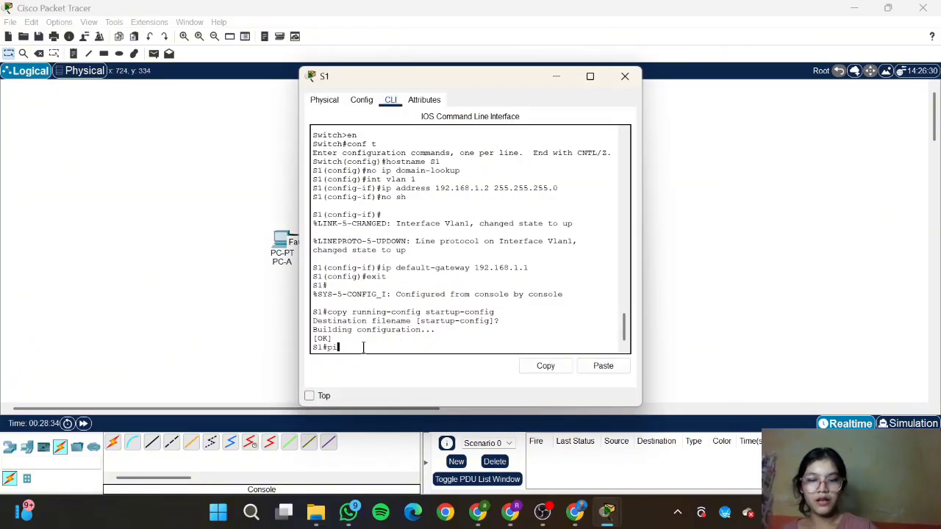
{"action": "type", "text": "ng 192.16"}
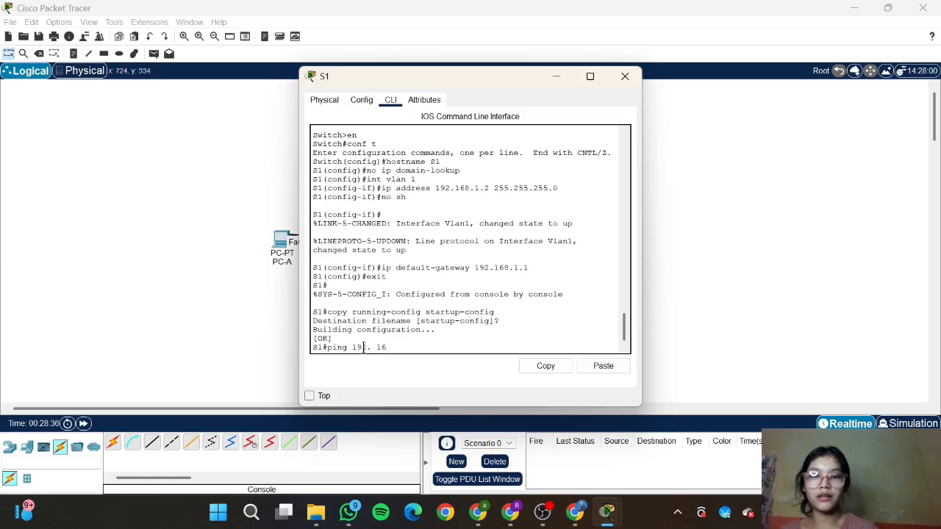
{"action": "key", "text": "BackSpace"}
{"action": "key", "text": "BackSpace"}
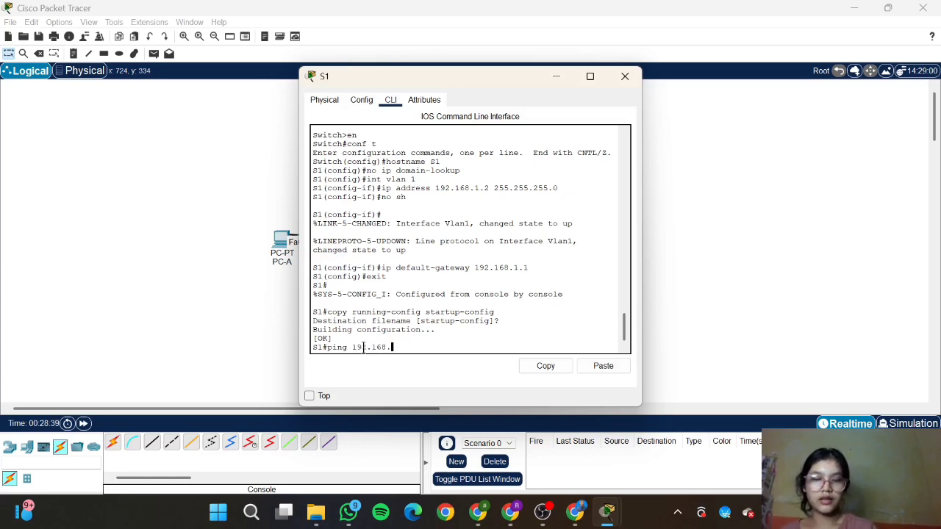
{"action": "type", "text": "1.3"}
{"action": "key", "text": "Return"}
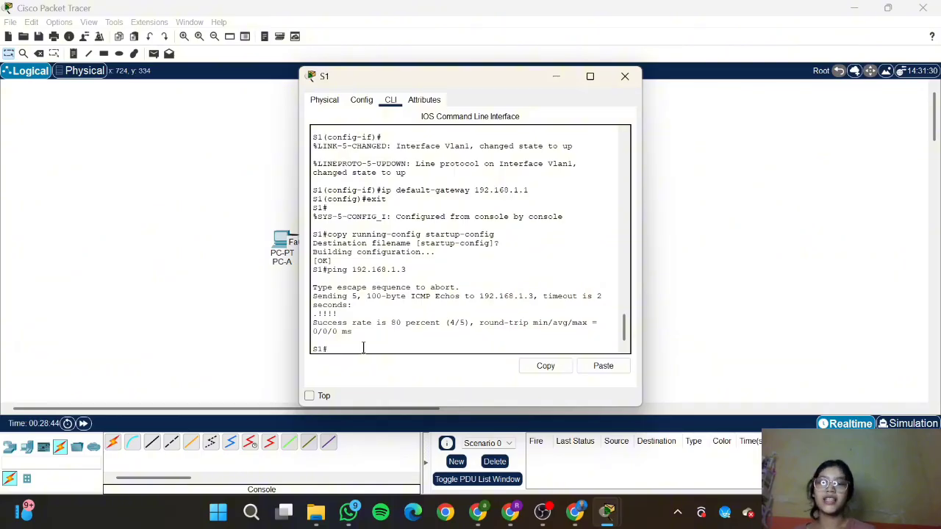
{"action": "left_click", "coordinate": [575, 512]}
{"action": "scroll", "coordinate": [518, 302], "scroll_direction": "down", "scroll_amount": 2}
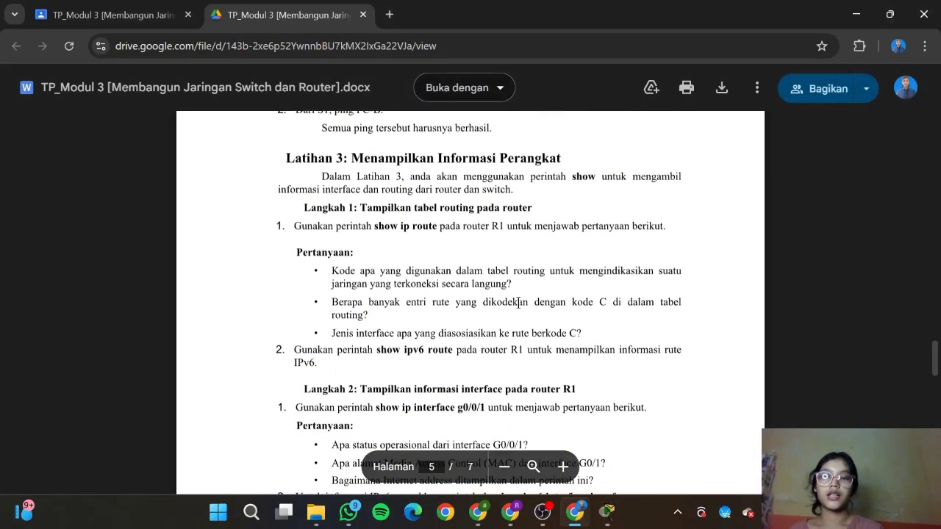
Step: Close S1's window and run show ip route on R1, listing 192.168.0.0/24 and 192.168.1.0/24
{"action": "mouse_move", "coordinate": [607, 512]}
{"action": "left_click", "coordinate": [719, 383]}
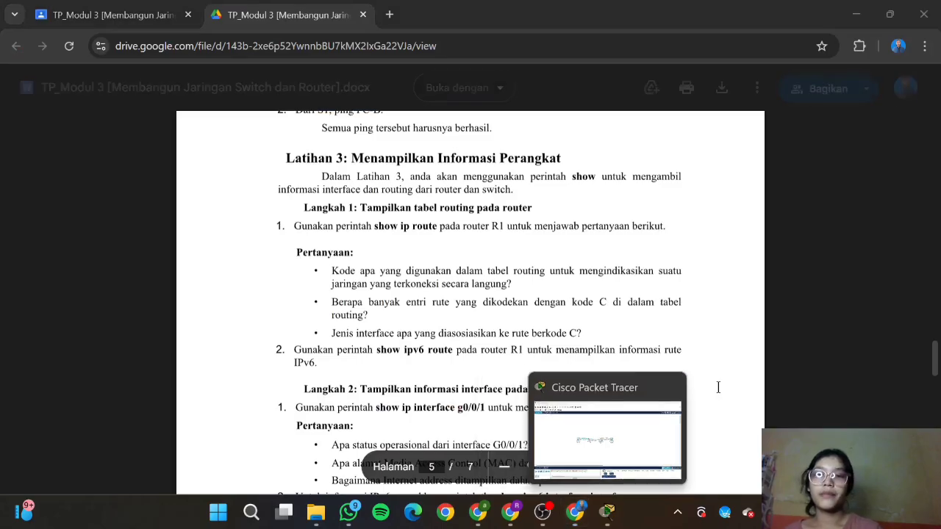
{"action": "scroll", "coordinate": [657, 330], "scroll_direction": "down", "scroll_amount": 1}
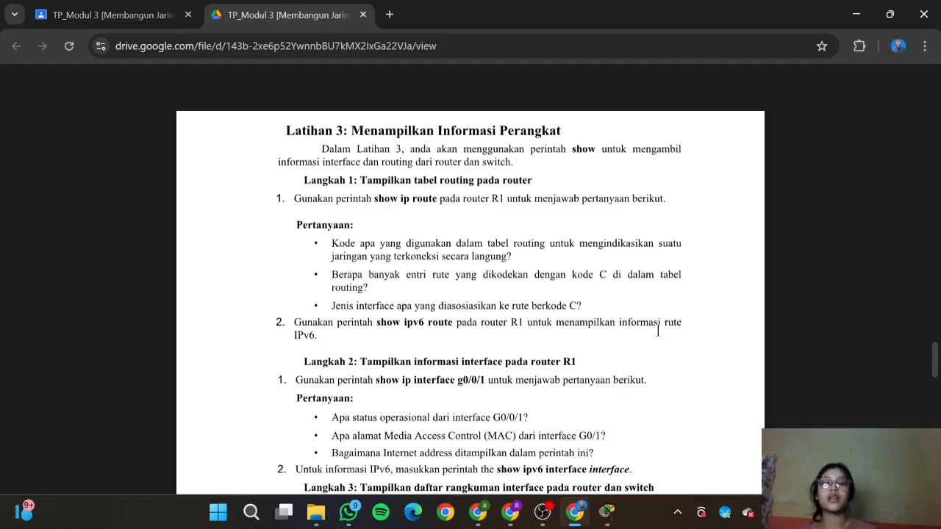
{"action": "left_click", "coordinate": [607, 514]}
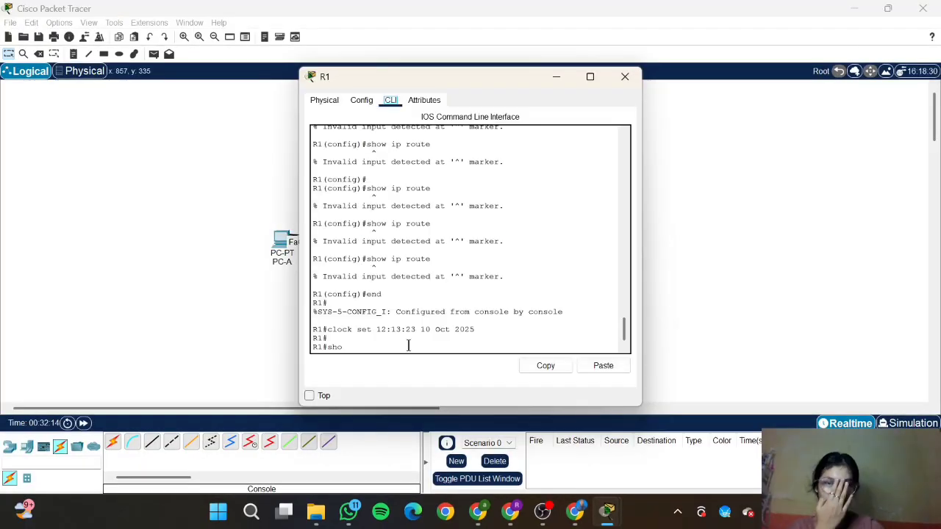
{"action": "type", "text": "w"}
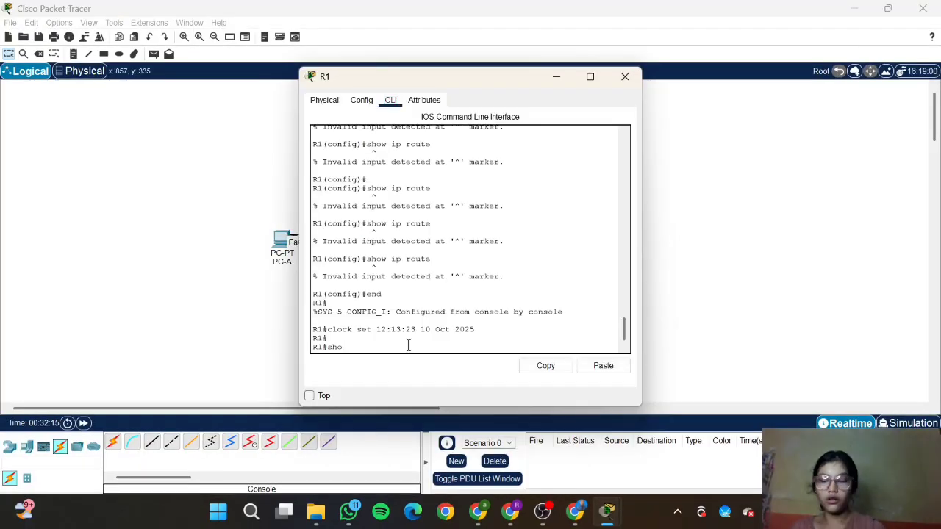
{"action": "type", "text": " ip rou"}
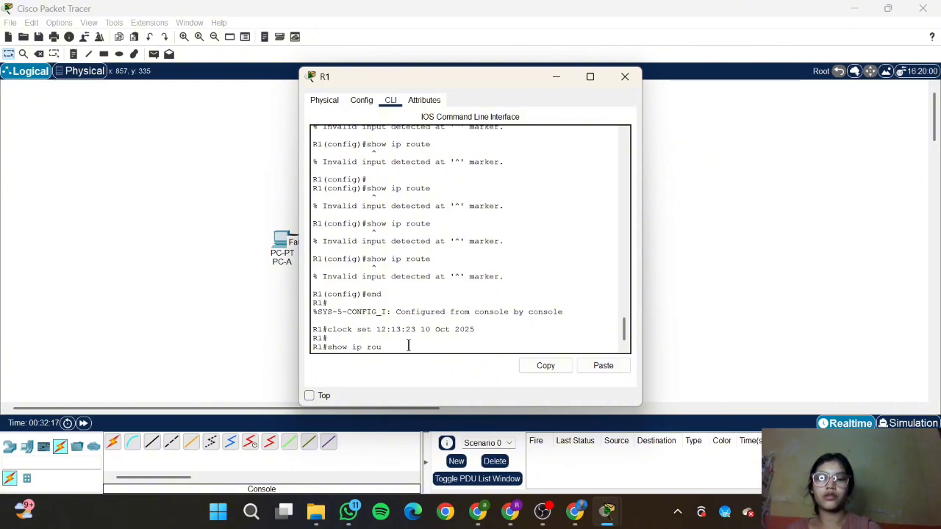
{"action": "type", "text": "te"}
{"action": "key", "text": "Return"}
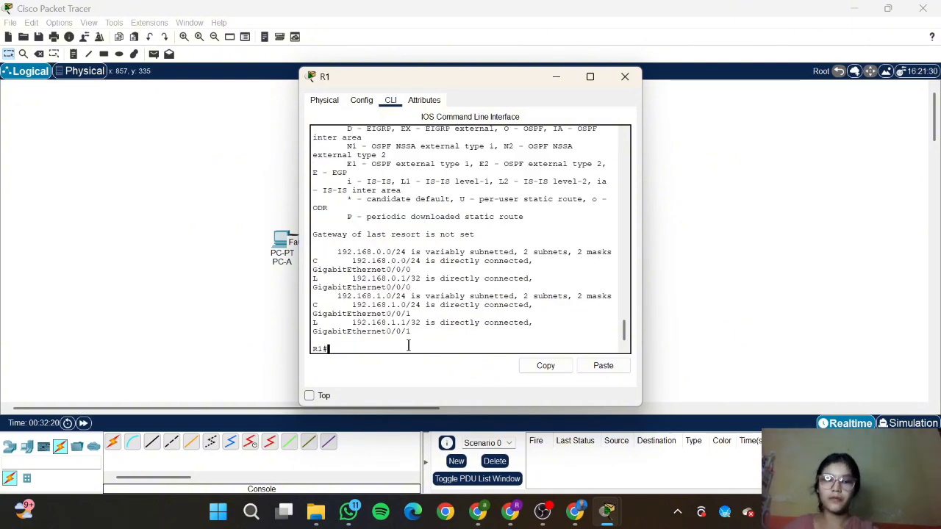
{"action": "key", "text": "alt+Tab"}
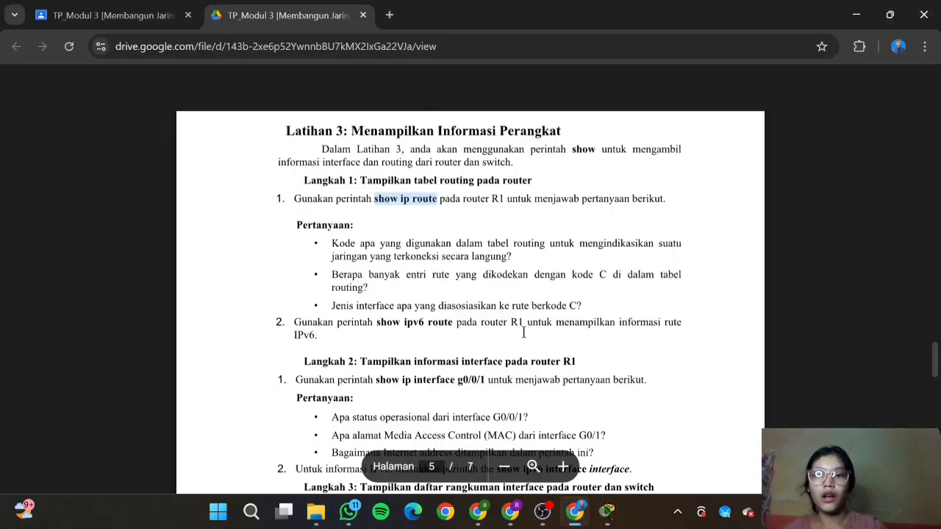
{"action": "left_click", "coordinate": [537, 344]}
{"action": "scroll", "coordinate": [523, 332], "scroll_direction": "down", "scroll_amount": 1}
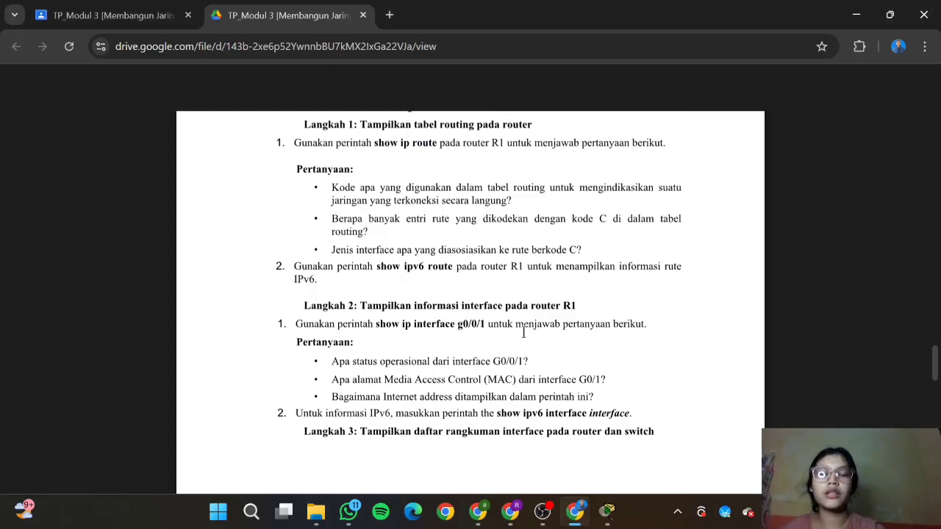
{"action": "mouse_move", "coordinate": [607, 511]}
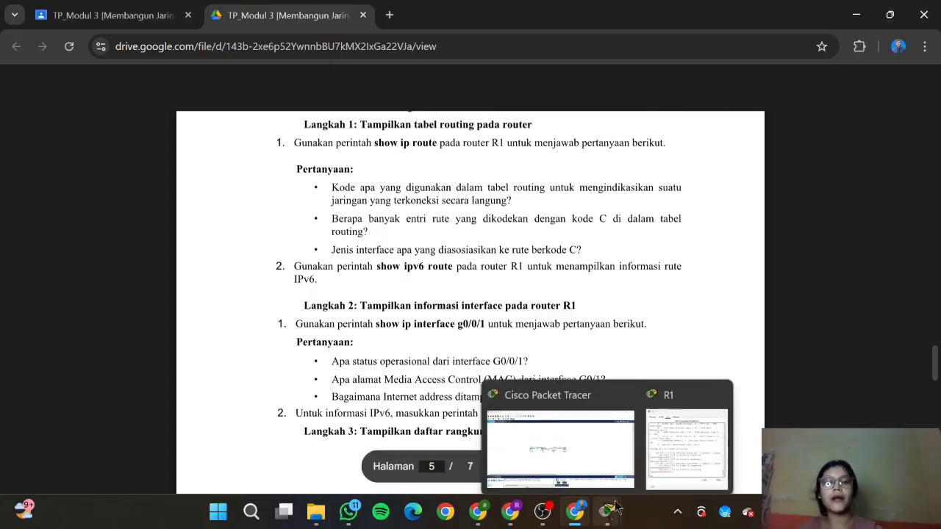
{"action": "left_click", "coordinate": [712, 443]}
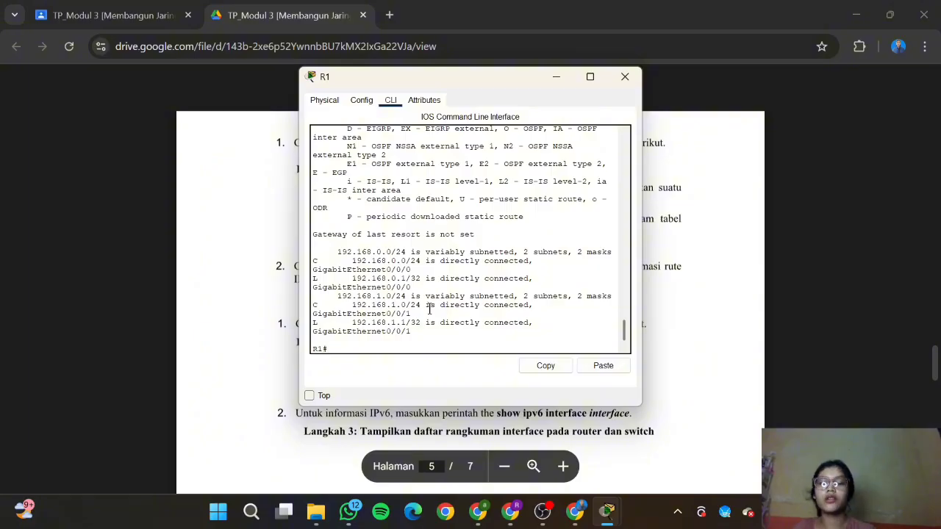
{"action": "left_click", "coordinate": [662, 369]}
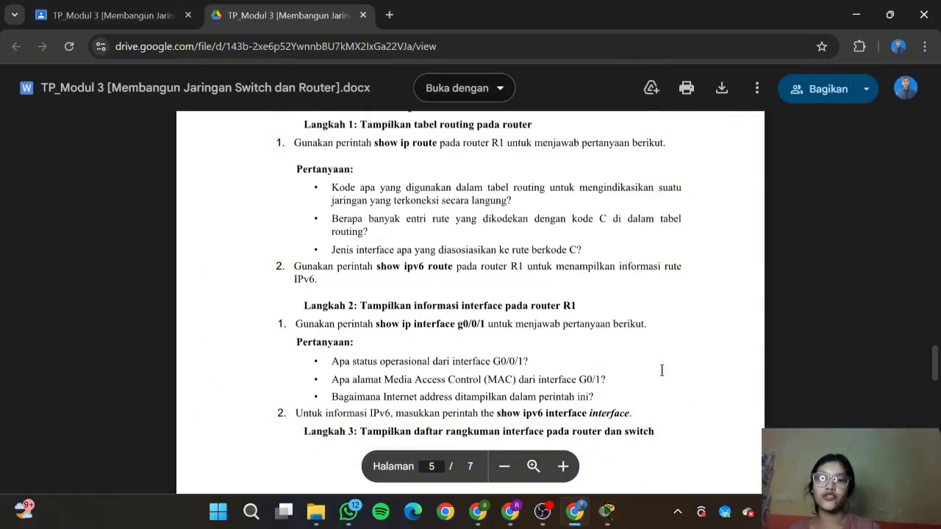
{"action": "scroll", "coordinate": [661, 370], "scroll_direction": "down", "scroll_amount": 1}
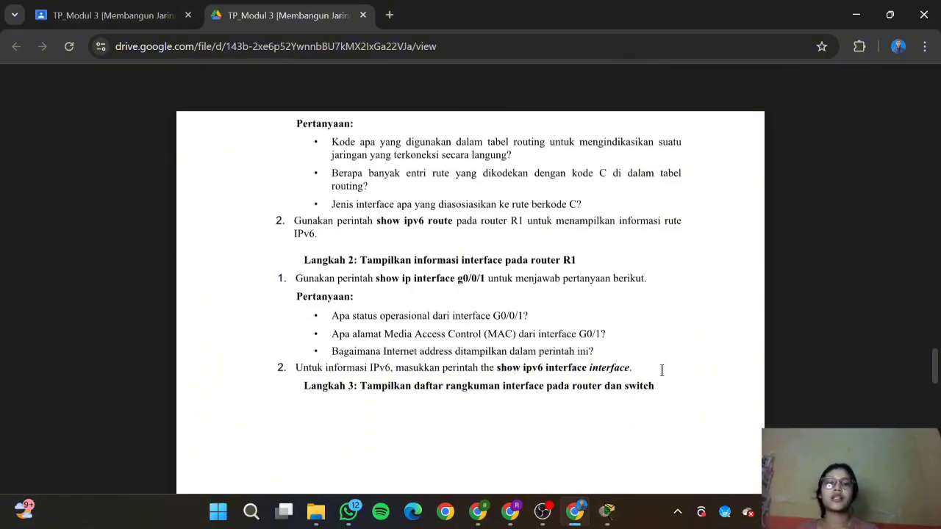
{"action": "mouse_move", "coordinate": [607, 511]}
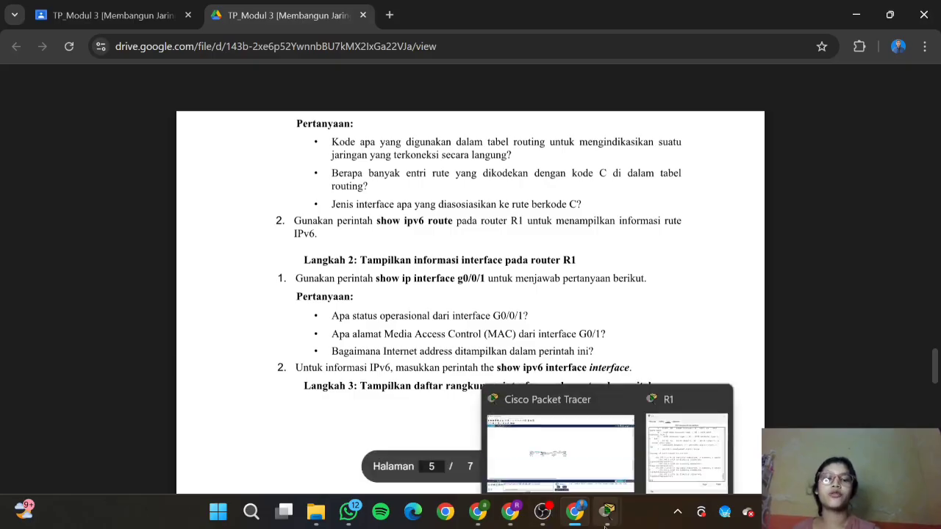
{"action": "left_click", "coordinate": [670, 438]}
{"action": "left_click_drag", "start_coordinate": [311, 258], "coordinate": [425, 270]}
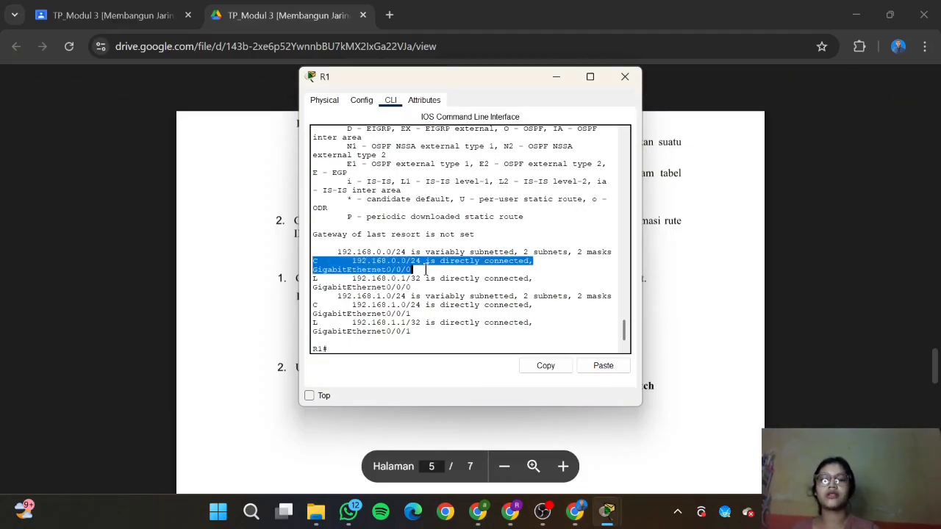
{"action": "left_click_drag", "start_coordinate": [312, 304], "coordinate": [429, 314]}
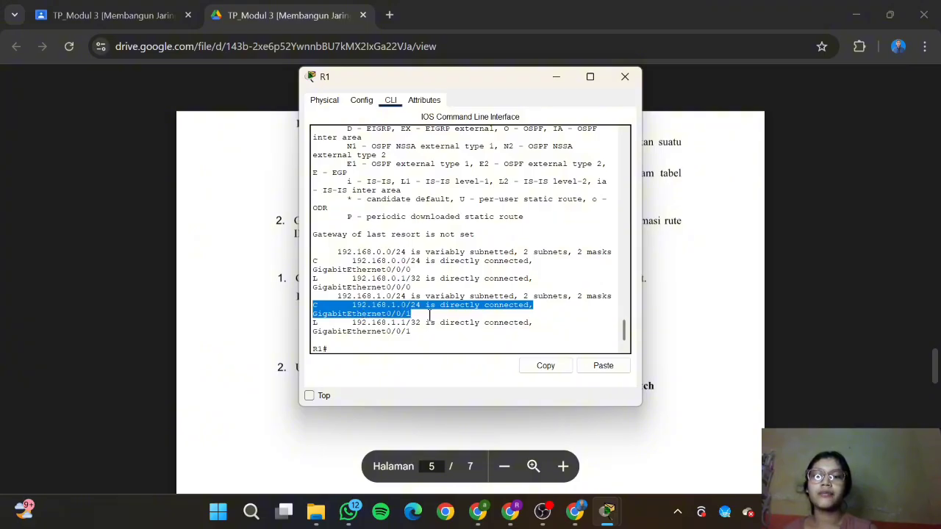
{"action": "left_click", "coordinate": [676, 353]}
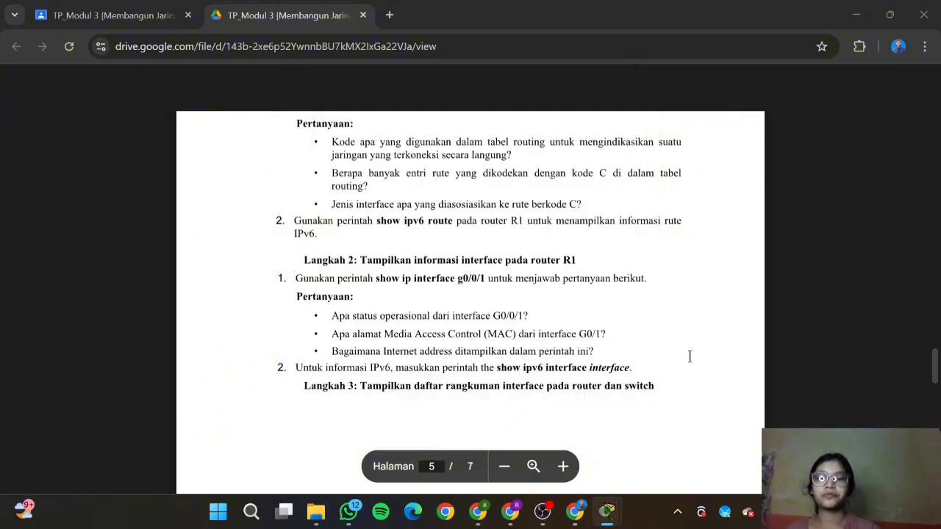
{"action": "scroll", "coordinate": [689, 357], "scroll_direction": "down", "scroll_amount": 1}
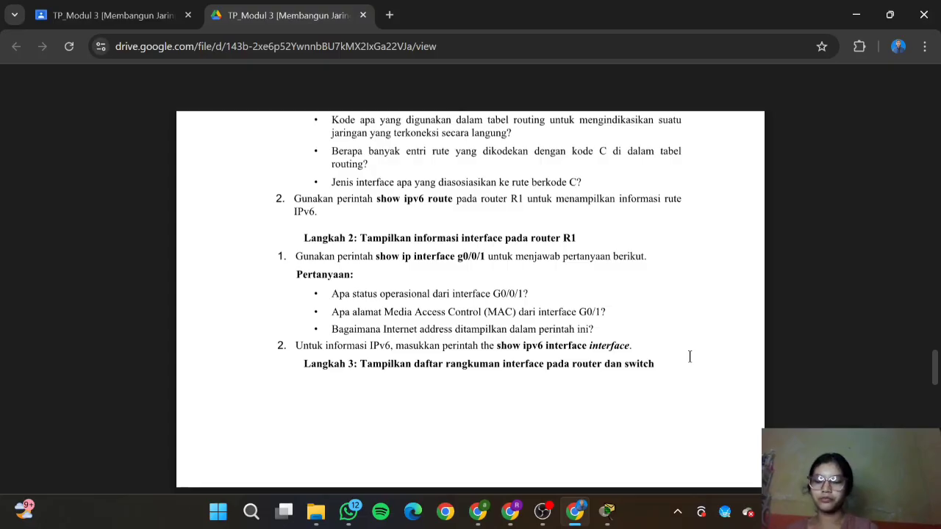
{"action": "mouse_move", "coordinate": [606, 511]}
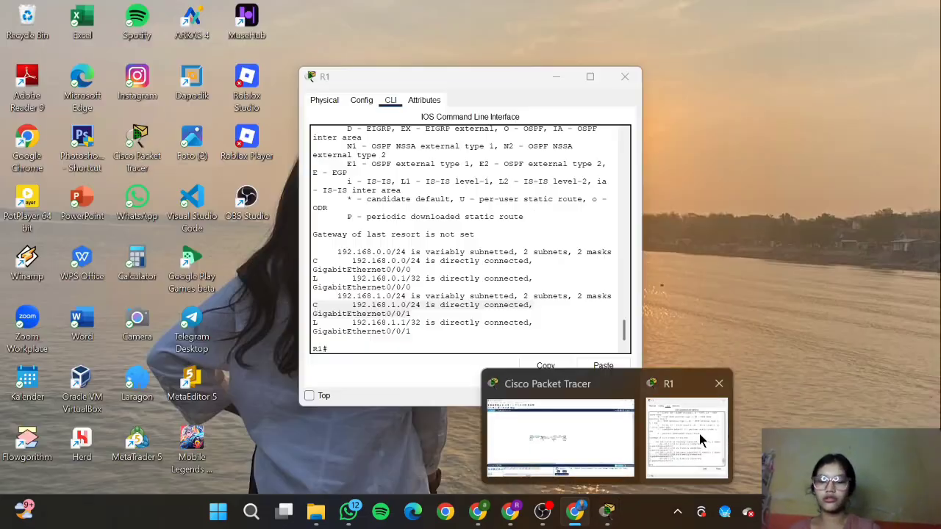
{"action": "left_click", "coordinate": [702, 431]}
{"action": "left_click_drag", "start_coordinate": [430, 314], "coordinate": [323, 315]}
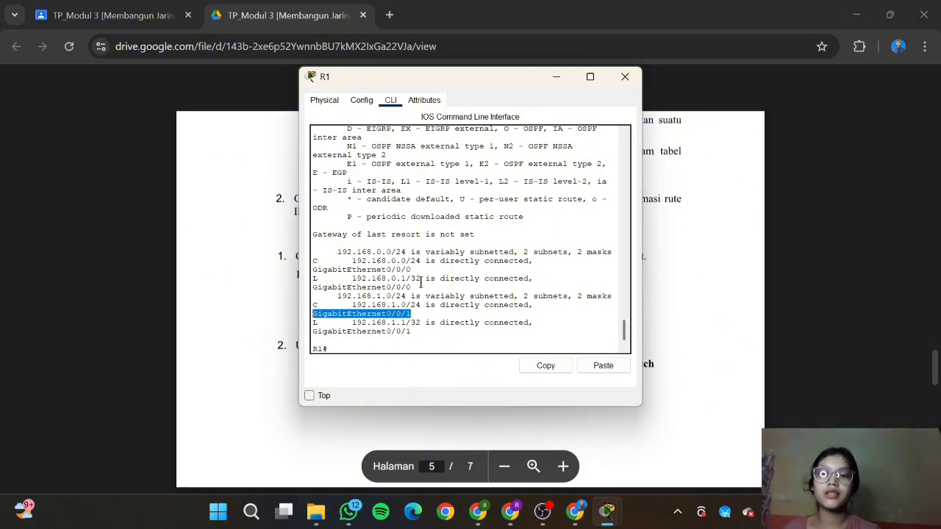
{"action": "left_click", "coordinate": [418, 270]}
{"action": "left_click_drag", "start_coordinate": [419, 270], "coordinate": [367, 314]}
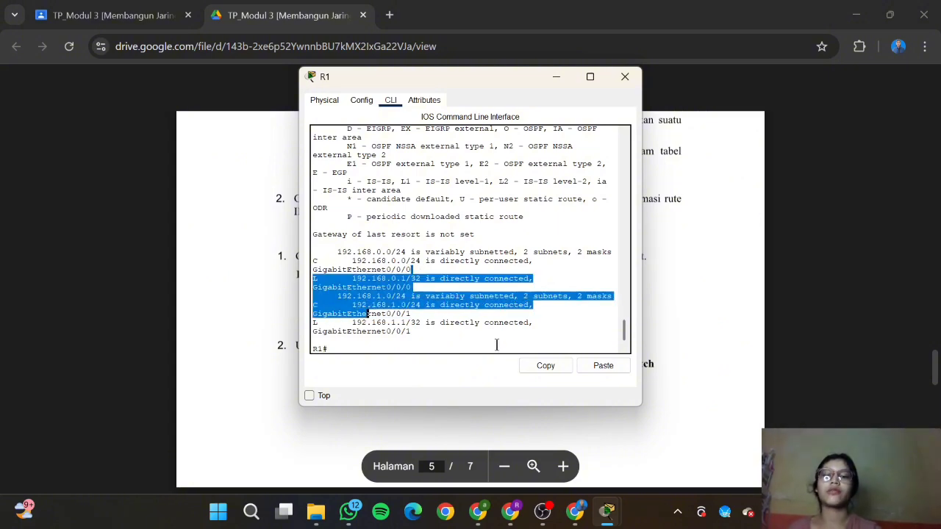
{"action": "left_click", "coordinate": [656, 305]}
{"action": "scroll", "coordinate": [656, 305], "scroll_direction": "down", "scroll_amount": 1}
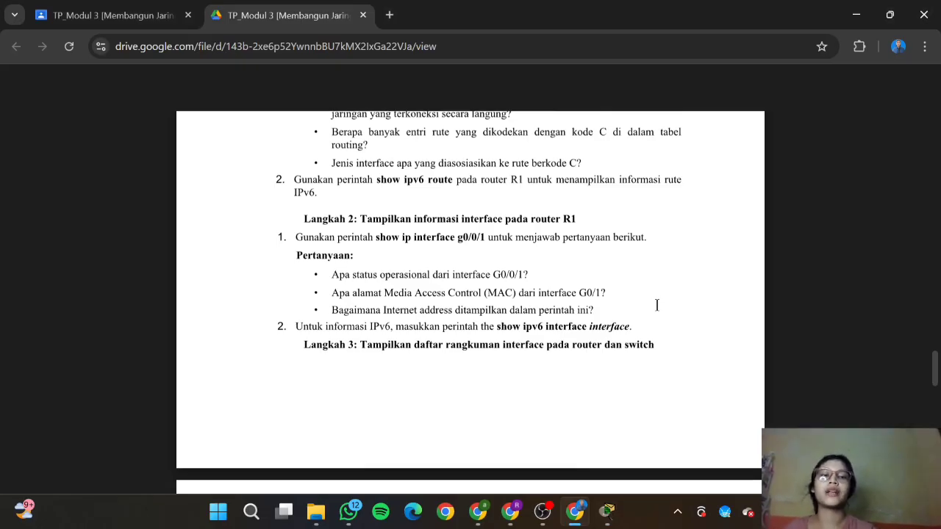
Step: Paste show ipv6 route from the guide into R1's CLI to list the IPv6 routing table
{"action": "left_click_drag", "start_coordinate": [376, 180], "coordinate": [450, 182]}
{"action": "key", "text": "ctrl+c"}
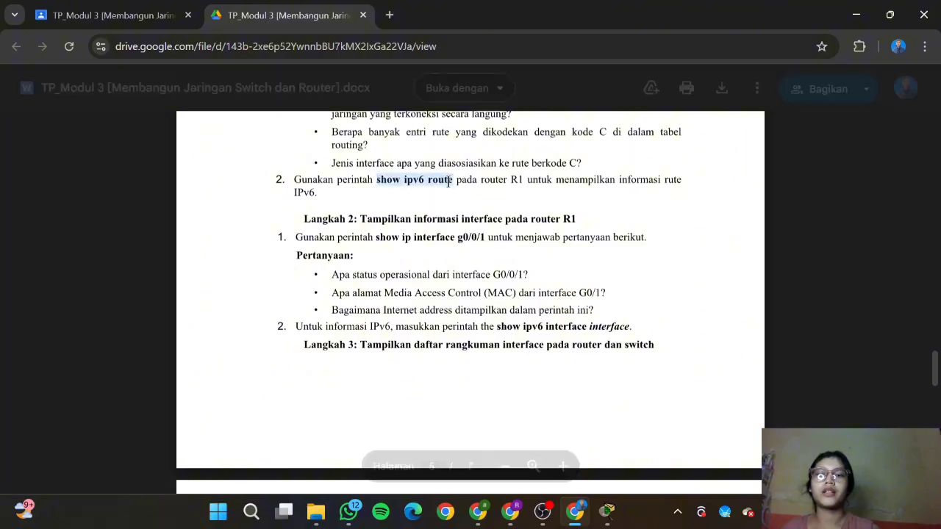
{"action": "mouse_move", "coordinate": [607, 511]}
{"action": "left_click", "coordinate": [668, 444]}
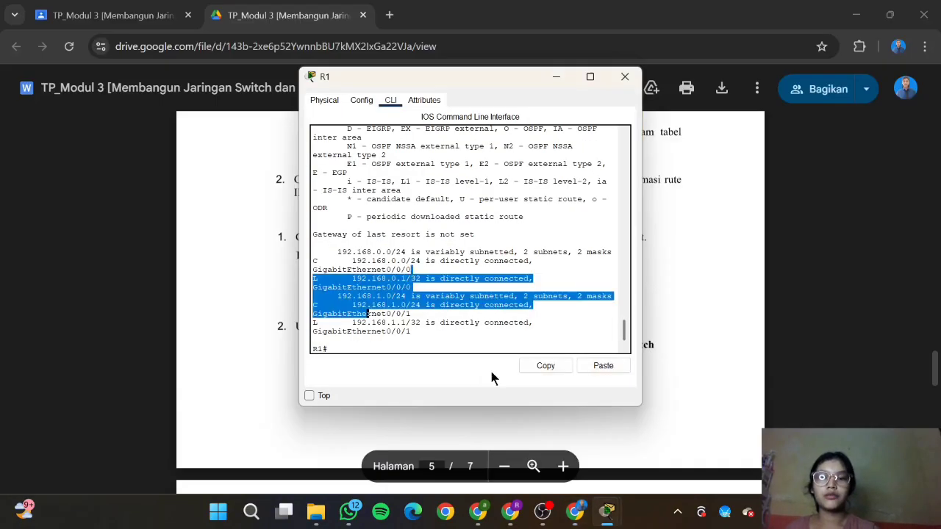
{"action": "left_click", "coordinate": [471, 349]}
{"action": "right_click", "coordinate": [463, 350]}
{"action": "left_click", "coordinate": [468, 371]}
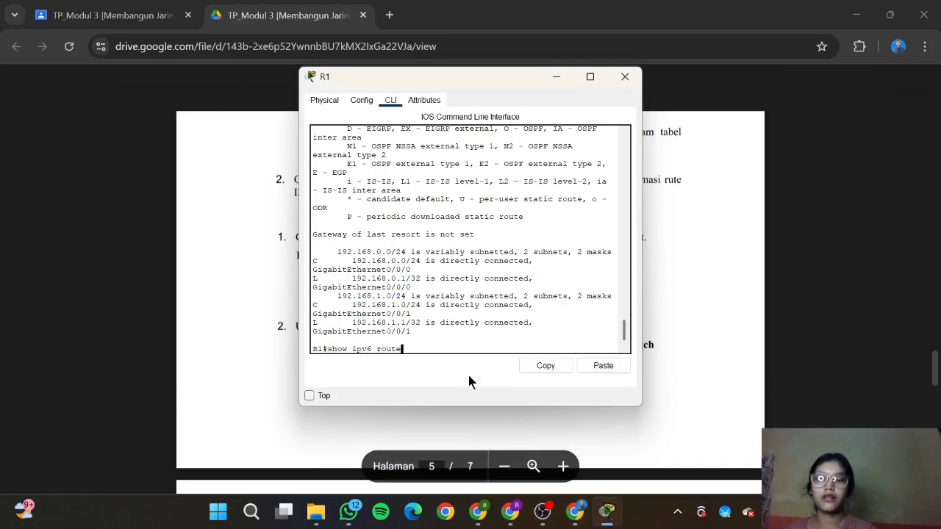
{"action": "key", "text": "Return"}
Step: Copy the show ip interface g0/0/1 command from the lab guide
{"action": "left_click", "coordinate": [573, 519]}
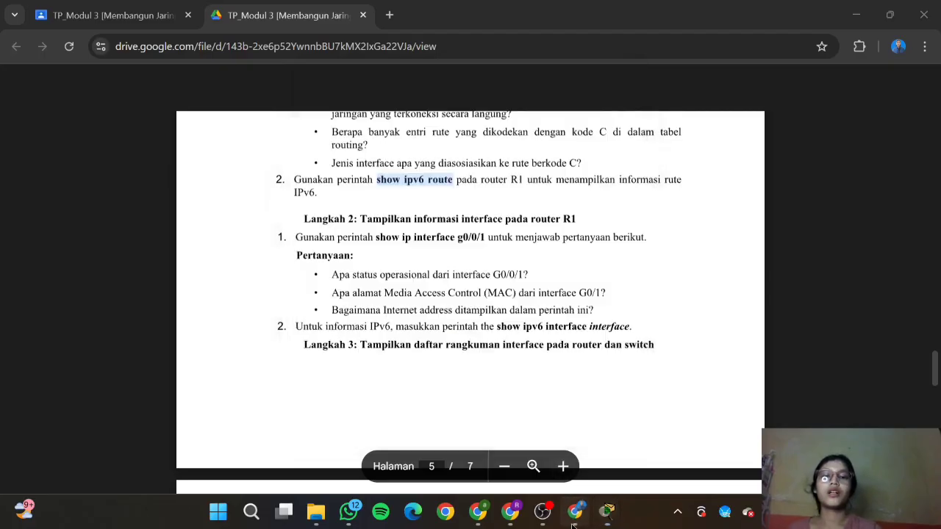
{"action": "scroll", "coordinate": [531, 318], "scroll_direction": "down", "scroll_amount": 1}
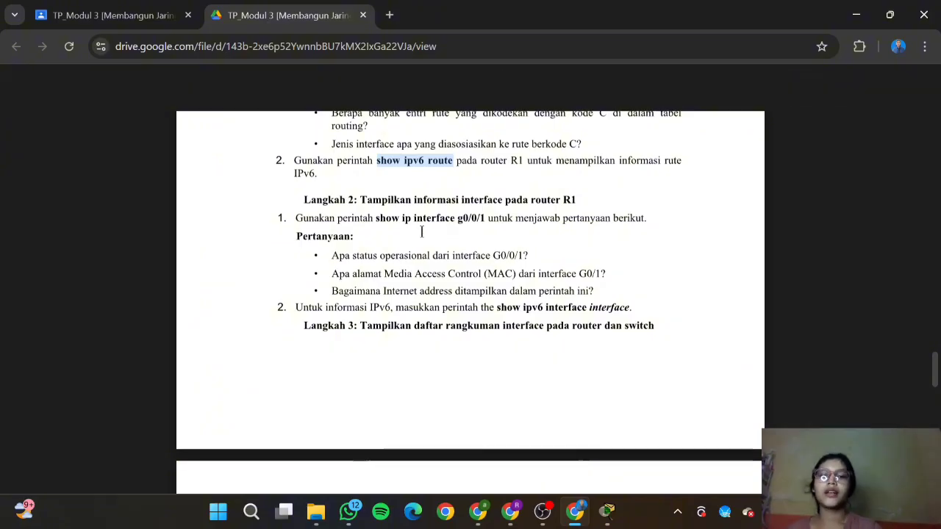
{"action": "left_click_drag", "start_coordinate": [374, 217], "coordinate": [485, 227]}
{"action": "key", "text": "ctrl+c"}
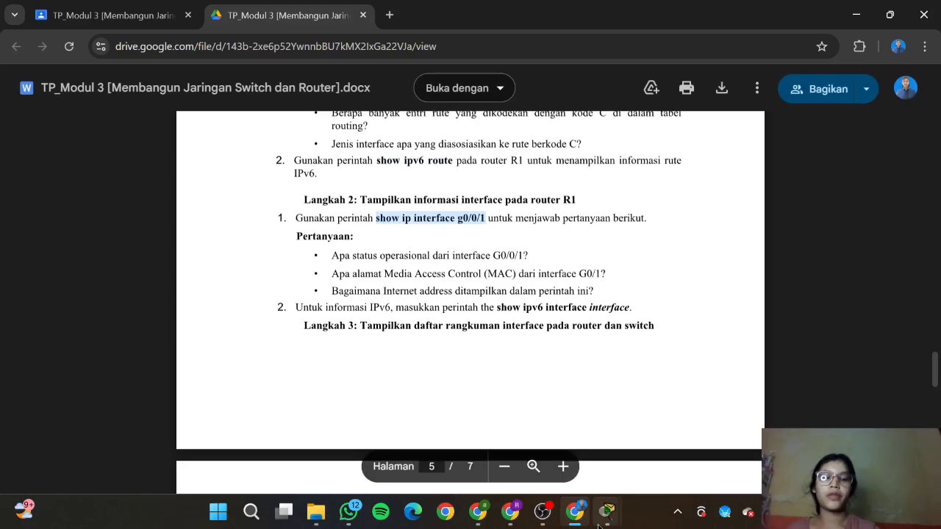
Step: Paste and run show ip interface g0/0/1 on R1, paging through the full output
{"action": "mouse_move", "coordinate": [607, 511]}
{"action": "left_click", "coordinate": [662, 466]}
{"action": "right_click", "coordinate": [381, 347]}
{"action": "left_click", "coordinate": [411, 369]}
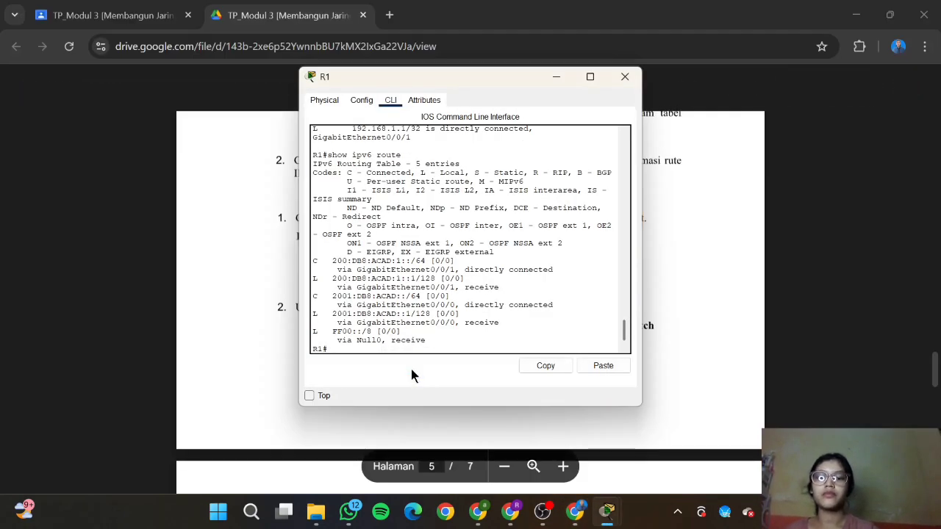
{"action": "key", "text": "Return"}
{"action": "key", "text": "Return"}
{"action": "key", "text": "Return"}
{"action": "key", "text": "Return"}
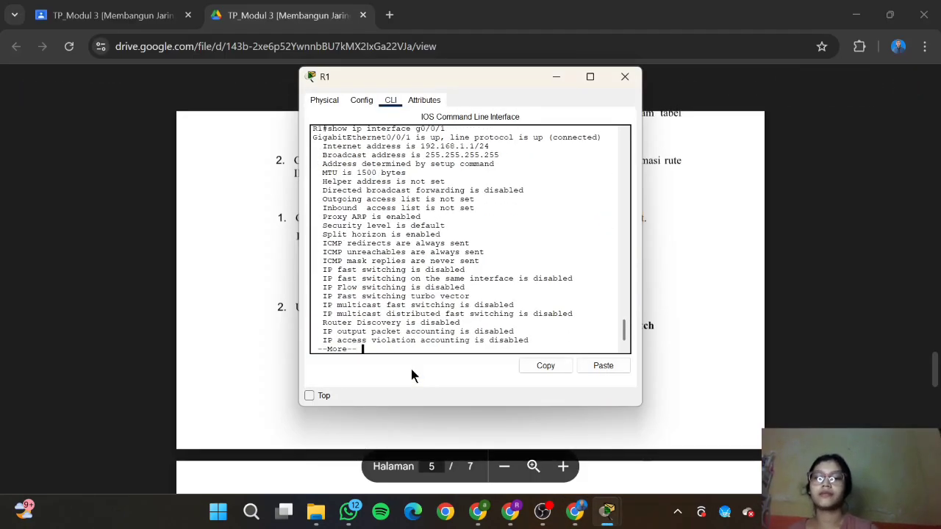
{"action": "key", "text": "Return"}
{"action": "key", "text": "Return"}
{"action": "key", "text": "Return"}
{"action": "key", "text": "Return"}
{"action": "key", "text": "Return"}
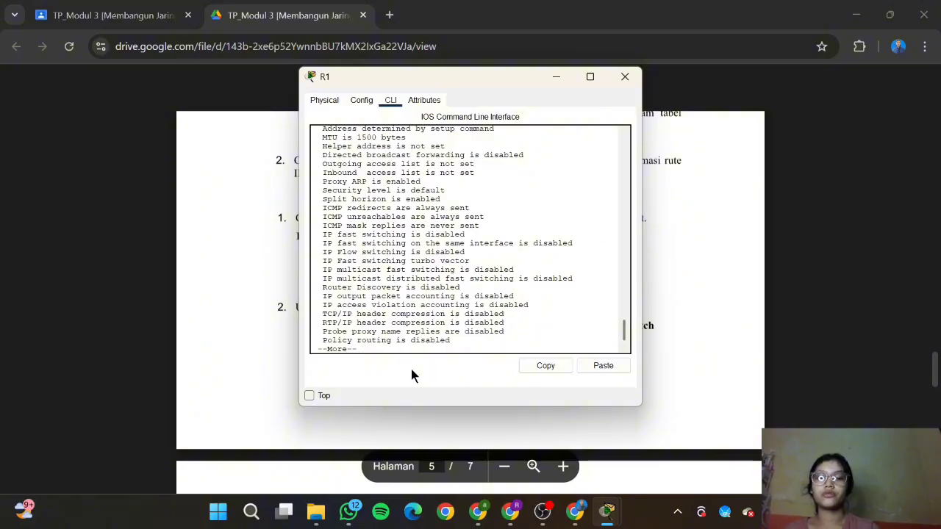
{"action": "key", "text": "Return"}
{"action": "key", "text": "Return"}
{"action": "key", "text": "Return"}
{"action": "key", "text": "Return"}
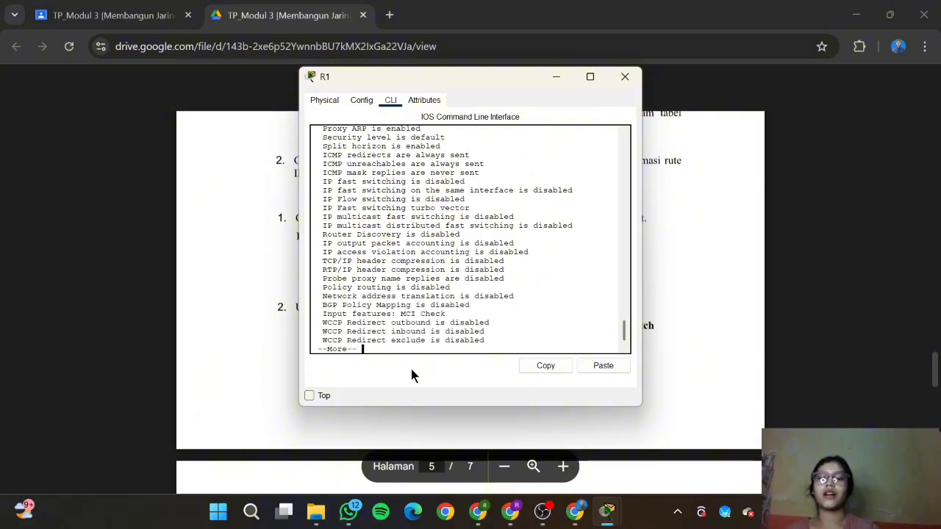
Step: Scroll back in R1's output and highlight the GigabitEthernet0/0/1 up status line
{"action": "left_click", "coordinate": [715, 375]}
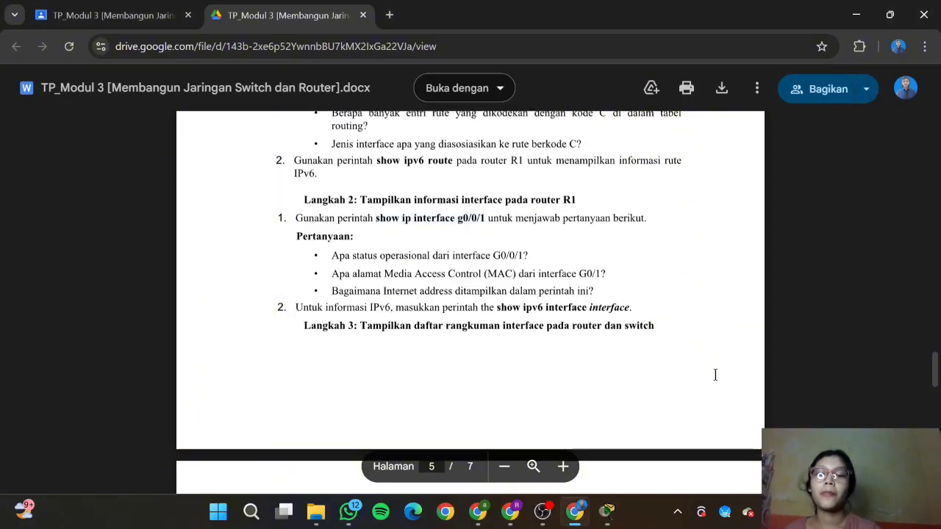
{"action": "scroll", "coordinate": [717, 378], "scroll_direction": "down", "scroll_amount": 1}
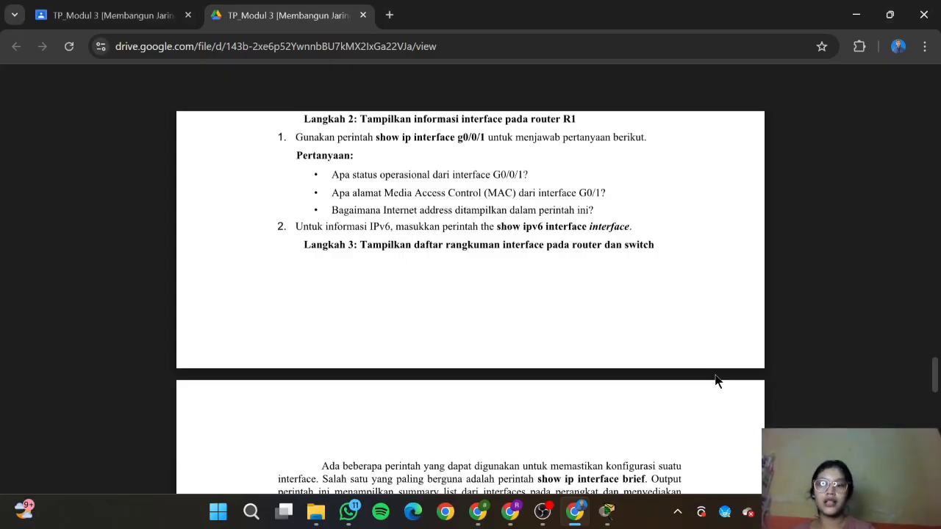
{"action": "mouse_move", "coordinate": [607, 510]}
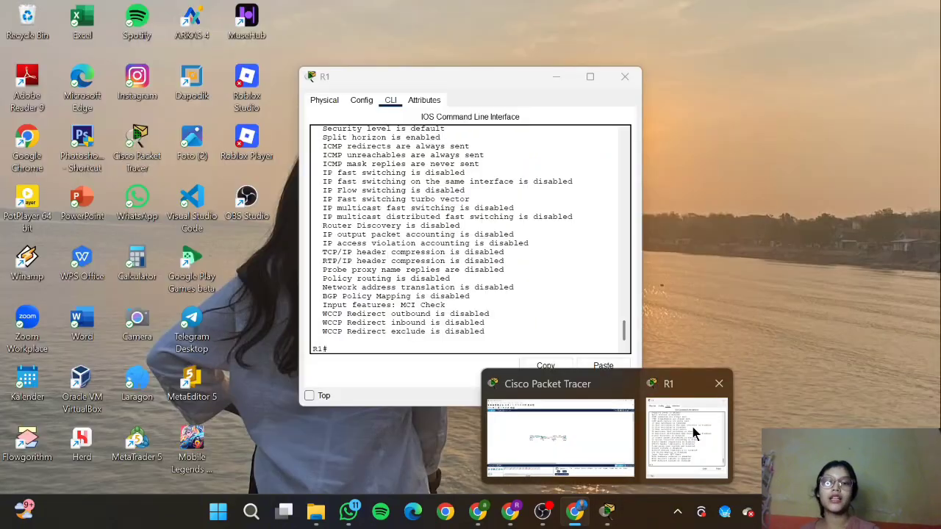
{"action": "left_click", "coordinate": [693, 426]}
{"action": "scroll", "coordinate": [556, 275], "scroll_direction": "up", "scroll_amount": 4}
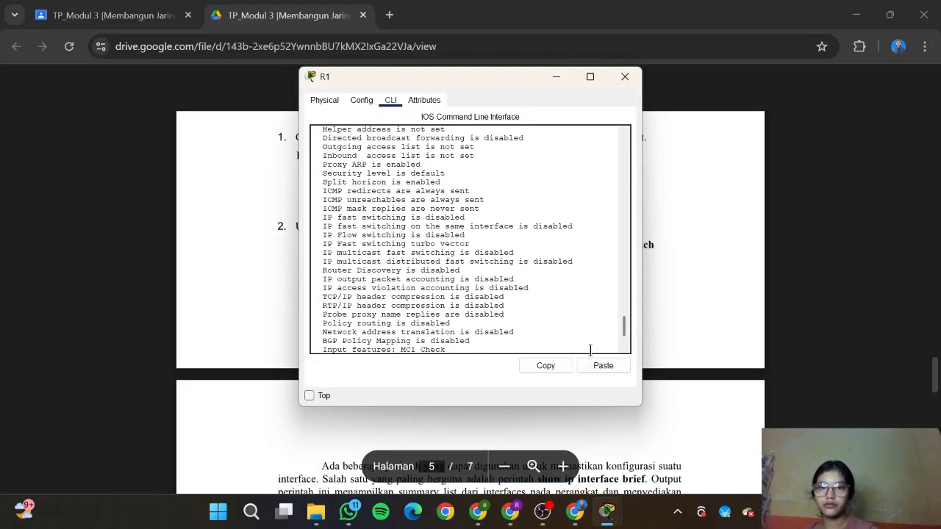
{"action": "scroll", "coordinate": [556, 276], "scroll_direction": "up", "scroll_amount": 2}
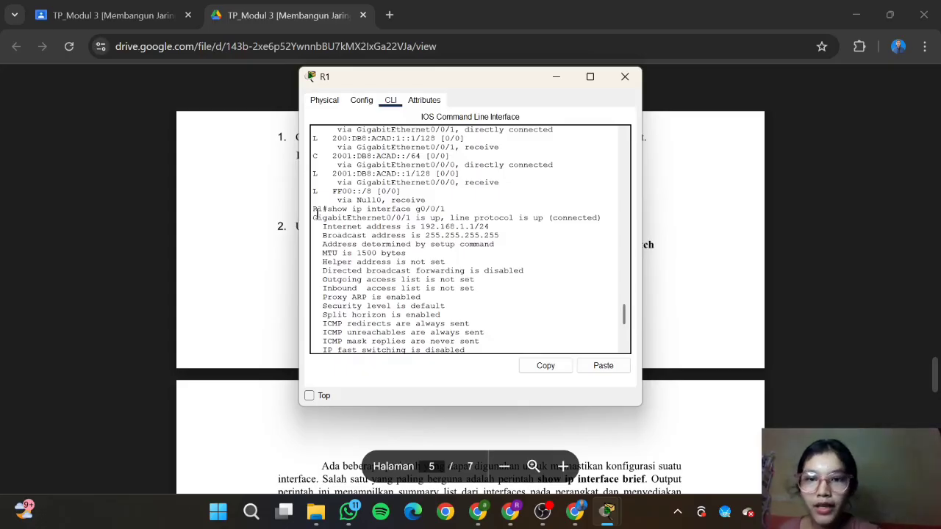
{"action": "left_click_drag", "start_coordinate": [313, 217], "coordinate": [613, 218]}
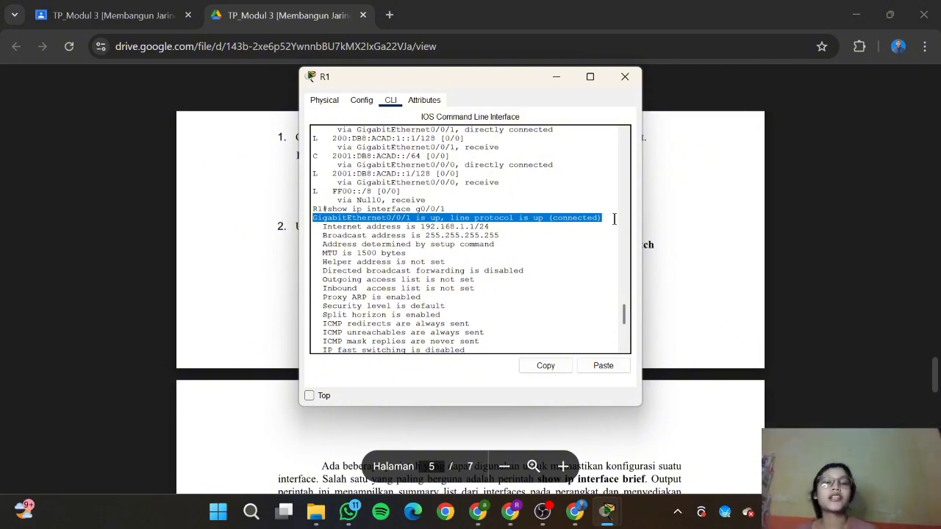
Step: Bring R1's CLI forward and clear the highlight on the G0/0/1 status line
{"action": "left_click", "coordinate": [672, 217]}
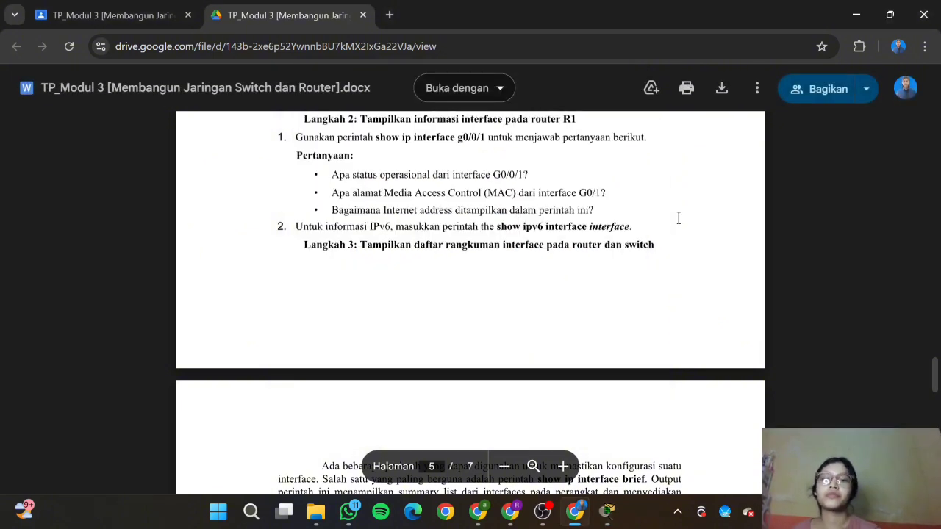
{"action": "scroll", "coordinate": [521, 215], "scroll_direction": "down", "scroll_amount": 1}
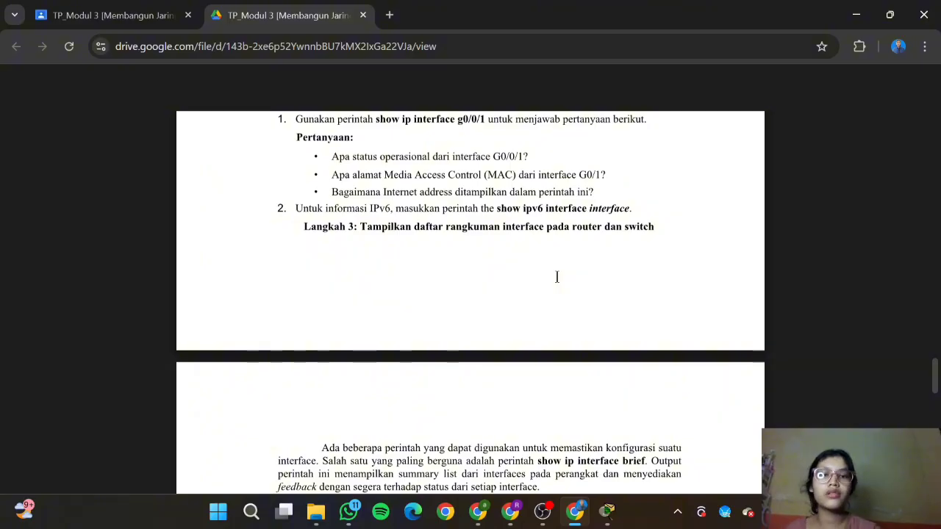
{"action": "mouse_move", "coordinate": [607, 510]}
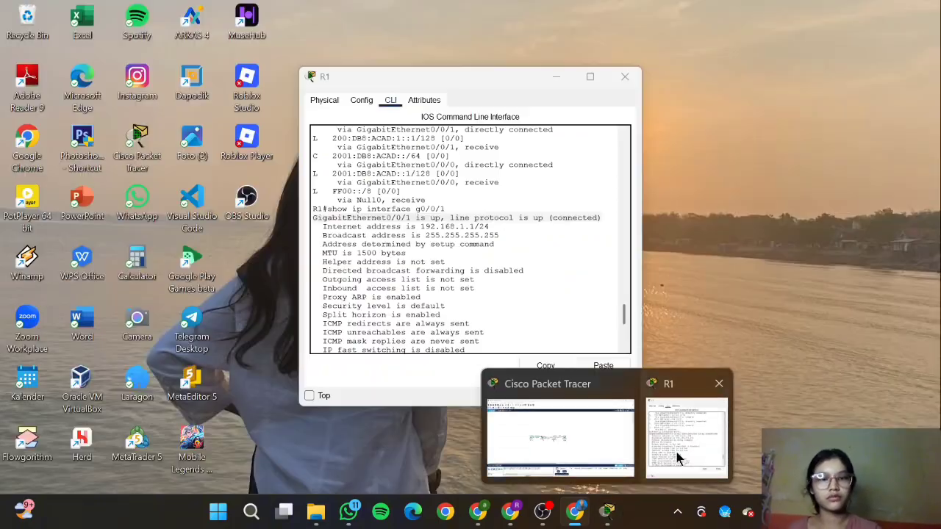
{"action": "left_click", "coordinate": [674, 439]}
{"action": "scroll", "coordinate": [485, 247], "scroll_direction": "down", "scroll_amount": 1}
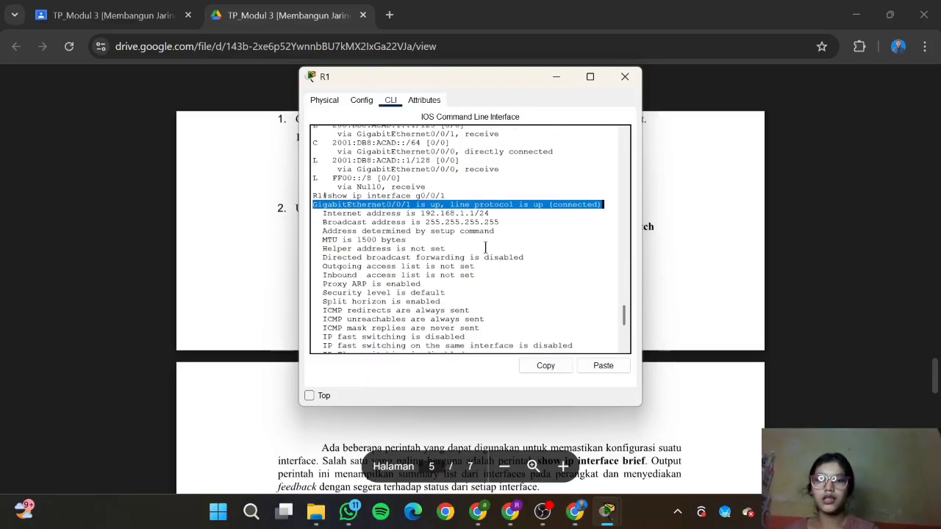
{"action": "left_click", "coordinate": [430, 241]}
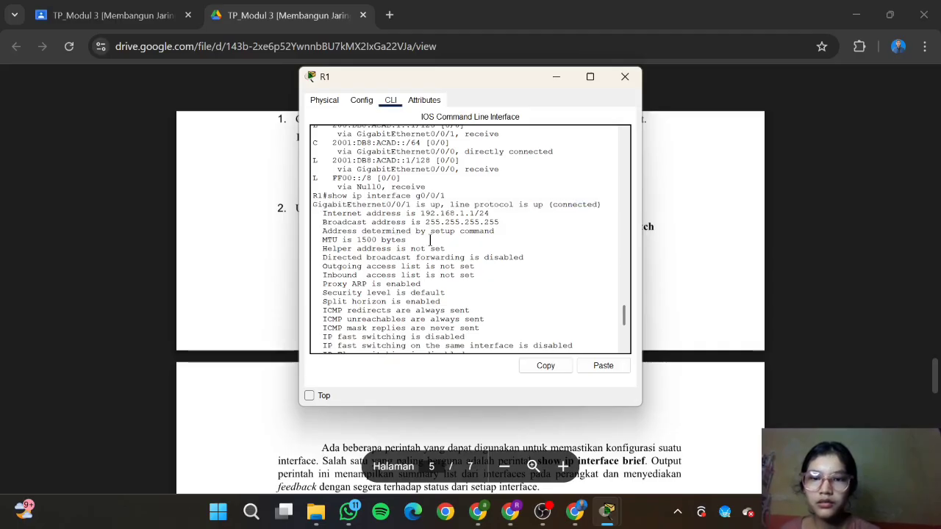
Step: Review the G0/0/1 details showing address 192.168.1.1/24 and MTU 1500 bytes
{"action": "scroll", "coordinate": [430, 241], "scroll_direction": "up", "scroll_amount": 5}
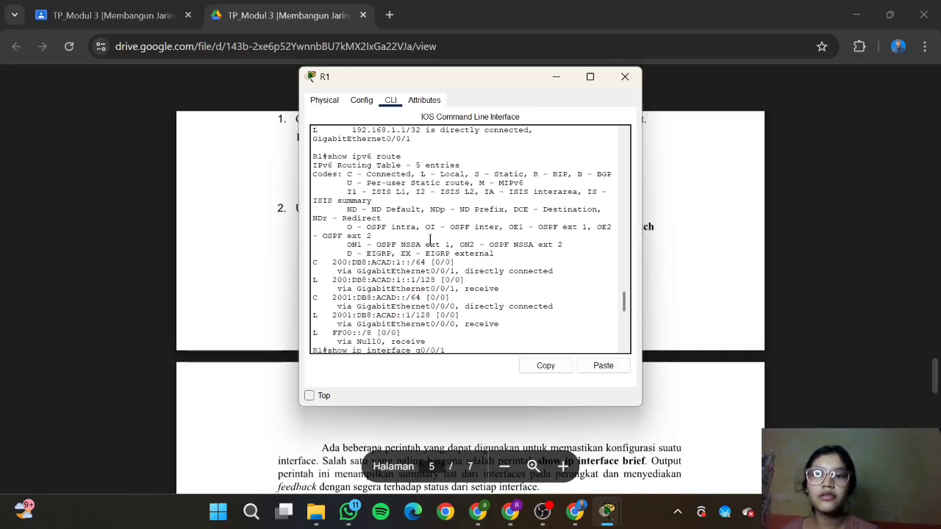
{"action": "scroll", "coordinate": [430, 241], "scroll_direction": "down", "scroll_amount": 2}
{"action": "scroll", "coordinate": [430, 241], "scroll_direction": "down", "scroll_amount": 3}
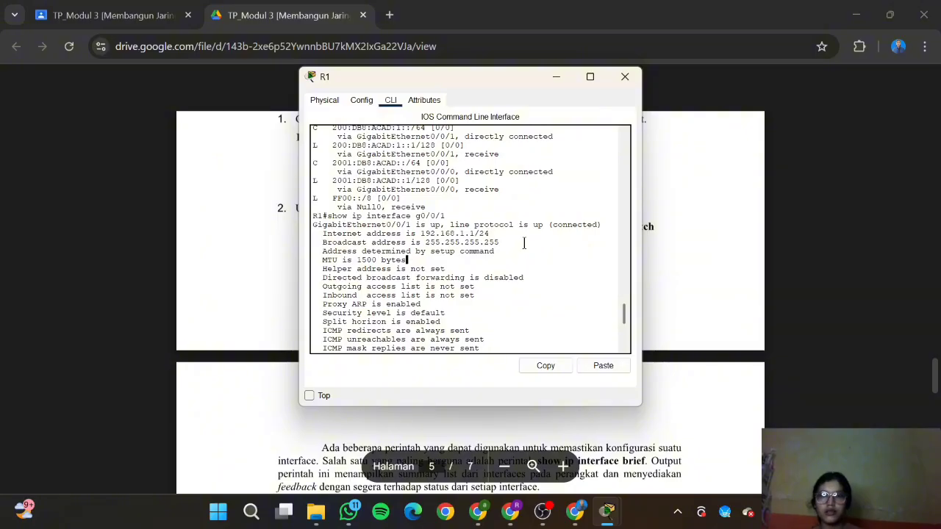
{"action": "scroll", "coordinate": [518, 286], "scroll_direction": "down", "scroll_amount": 5}
{"action": "scroll", "coordinate": [517, 286], "scroll_direction": "down", "scroll_amount": 5}
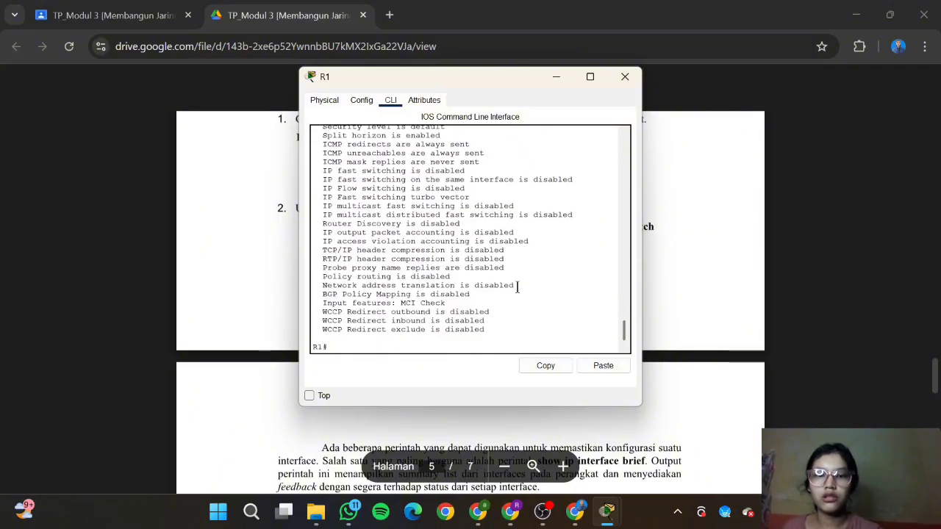
{"action": "scroll", "coordinate": [517, 286], "scroll_direction": "up", "scroll_amount": 2}
{"action": "scroll", "coordinate": [517, 286], "scroll_direction": "up", "scroll_amount": 3}
{"action": "scroll", "coordinate": [517, 287], "scroll_direction": "up", "scroll_amount": 4}
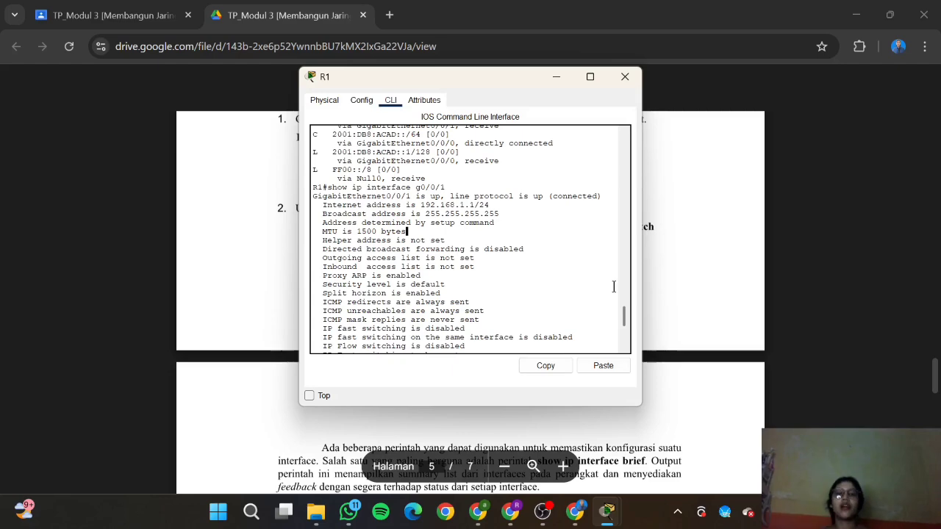
{"action": "left_click", "coordinate": [663, 280]}
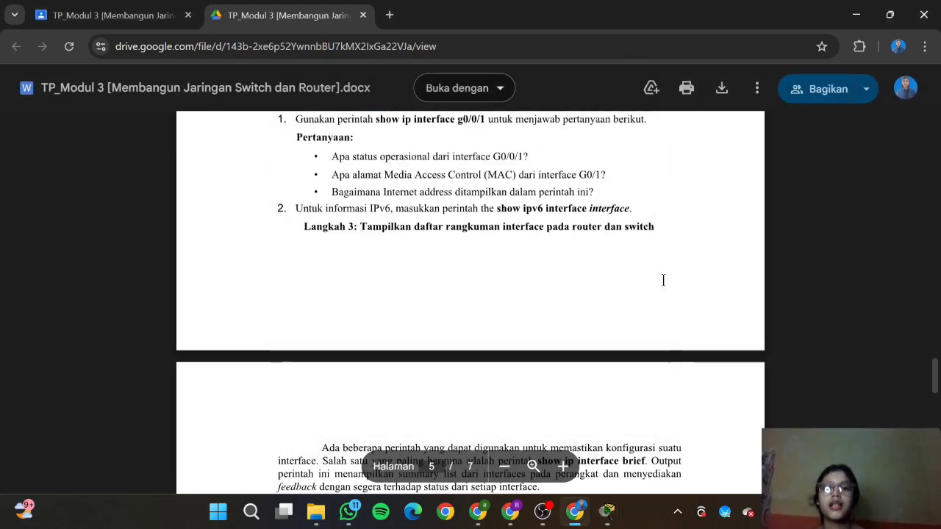
{"action": "mouse_move", "coordinate": [607, 511]}
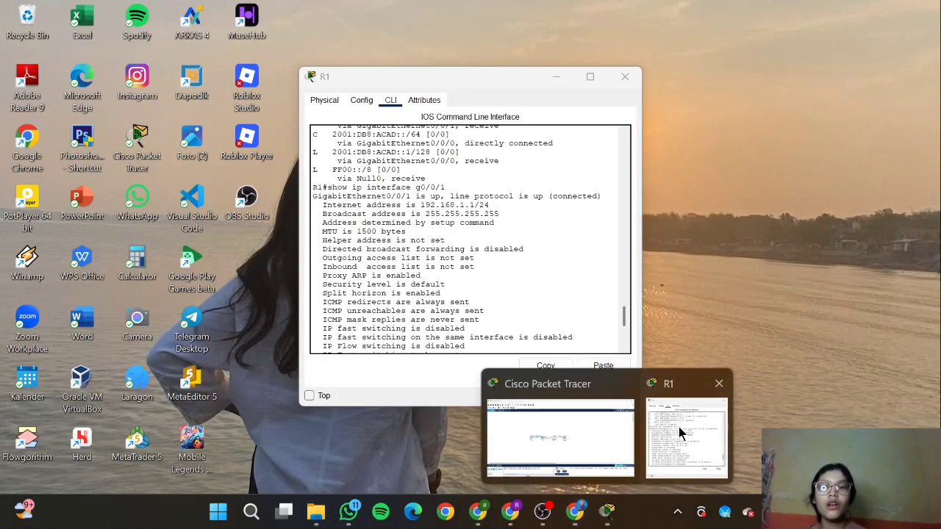
{"action": "left_click", "coordinate": [679, 427]}
Step: Copy the 'show ipv6 interface' command from the lab sheet
{"action": "left_click_drag", "start_coordinate": [318, 204], "coordinate": [510, 203]}
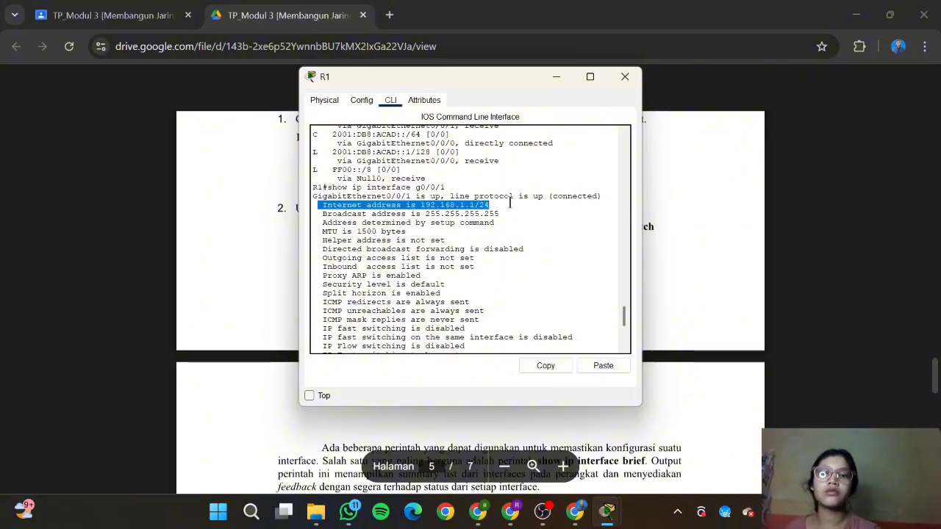
{"action": "left_click", "coordinate": [510, 203]}
{"action": "left_click", "coordinate": [753, 289]}
{"action": "scroll", "coordinate": [537, 248], "scroll_direction": "down", "scroll_amount": 2}
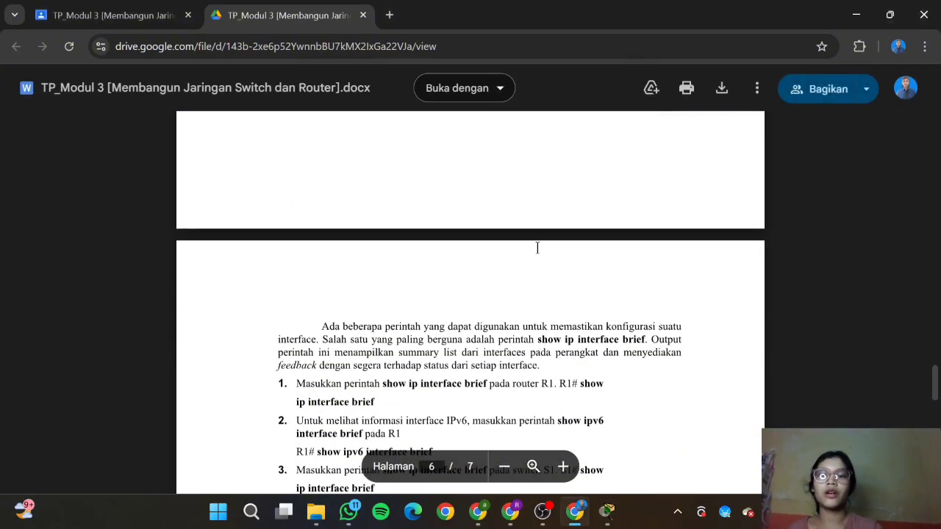
{"action": "scroll", "coordinate": [537, 248], "scroll_direction": "up", "scroll_amount": 1}
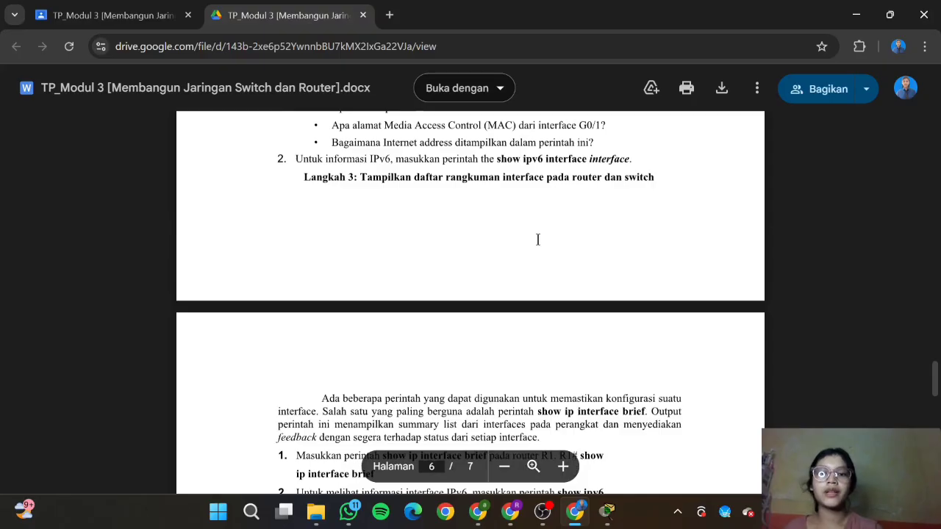
{"action": "left_click_drag", "start_coordinate": [497, 159], "coordinate": [643, 167]}
{"action": "key", "text": "ctrl+c"}
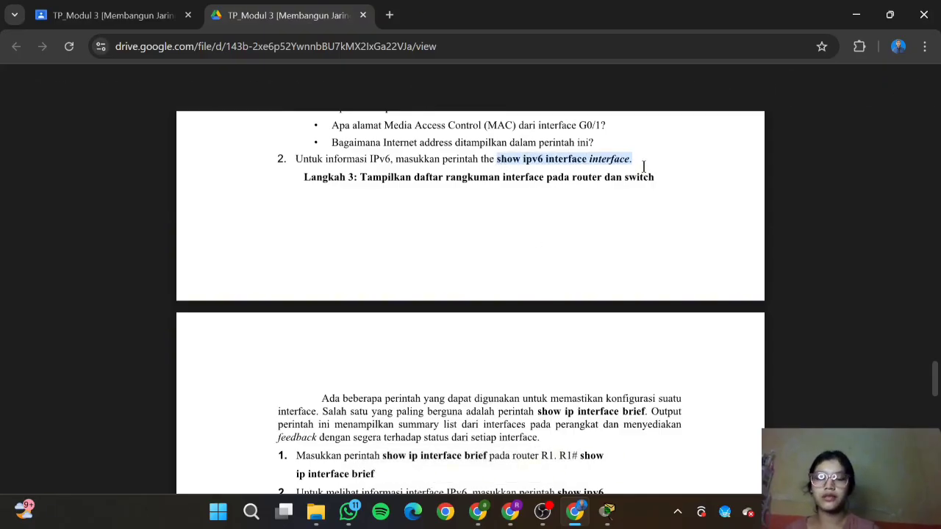
Step: Paste the copied command at R1's console prompt
{"action": "mouse_move", "coordinate": [607, 511]}
{"action": "left_click", "coordinate": [681, 436]}
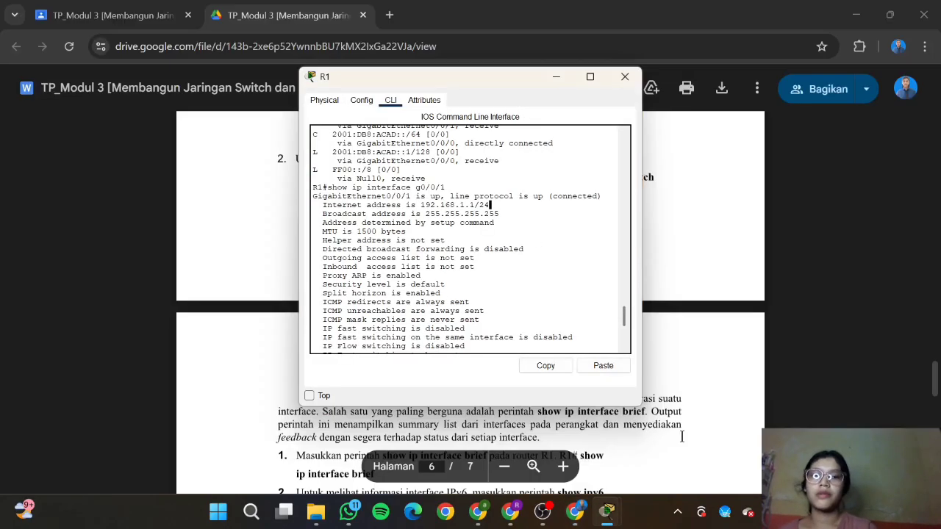
{"action": "scroll", "coordinate": [511, 283], "scroll_direction": "down", "scroll_amount": 6}
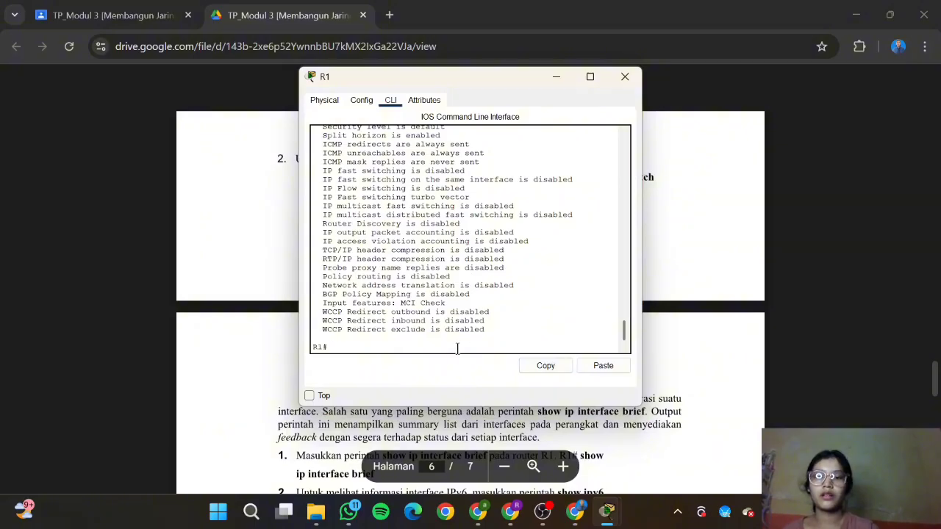
{"action": "right_click", "coordinate": [460, 351]}
{"action": "left_click", "coordinate": [478, 366]}
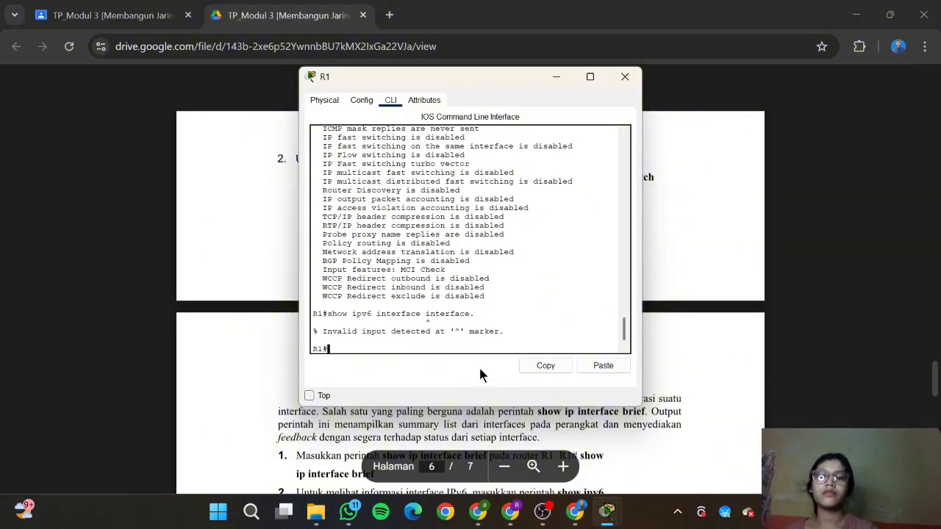
Step: Re-paste 'show ipv6 interface' on R1, trim the extra word, run it and page through the output
{"action": "left_click", "coordinate": [574, 511]}
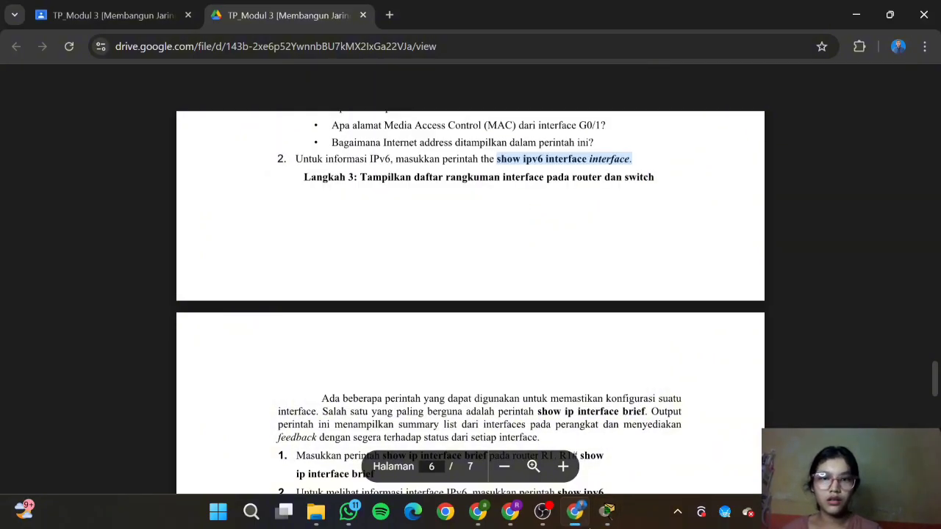
{"action": "left_click", "coordinate": [574, 511]}
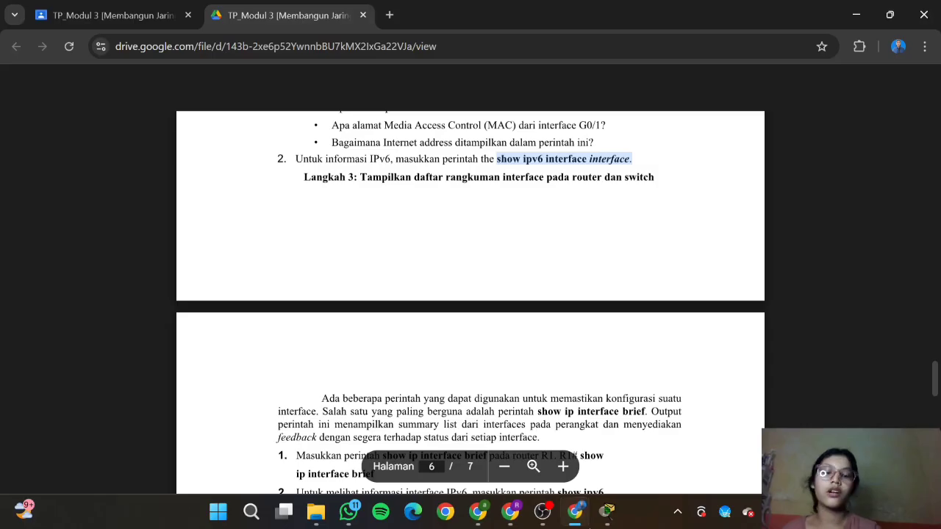
{"action": "right_click", "coordinate": [465, 344]}
{"action": "left_click", "coordinate": [491, 367]}
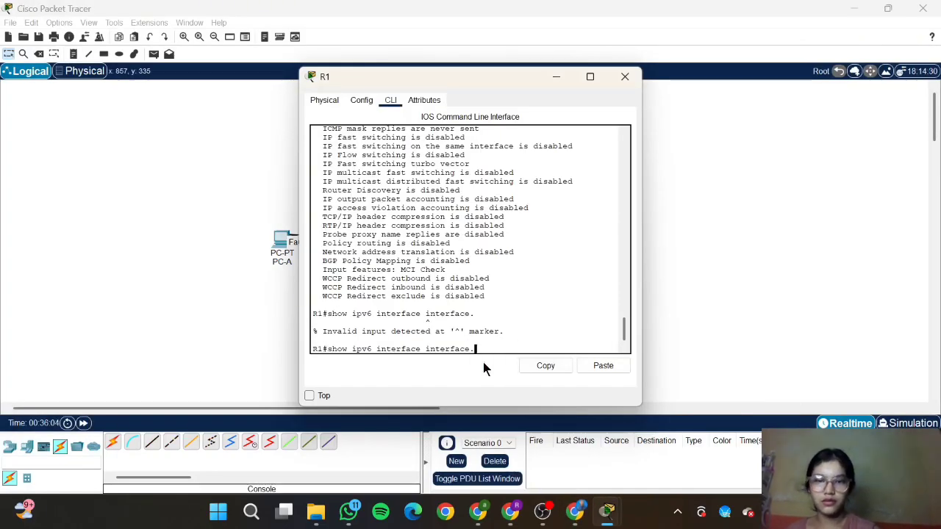
{"action": "key", "text": "BackSpace"}
{"action": "key", "text": "BackSpace"}
{"action": "key", "text": "BackSpace"}
{"action": "key", "text": "BackSpace"}
{"action": "key", "text": "BackSpace"}
{"action": "key", "text": "BackSpace"}
{"action": "key", "text": "BackSpace"}
{"action": "key", "text": "BackSpace"}
{"action": "key", "text": "BackSpace"}
{"action": "key", "text": "Return"}
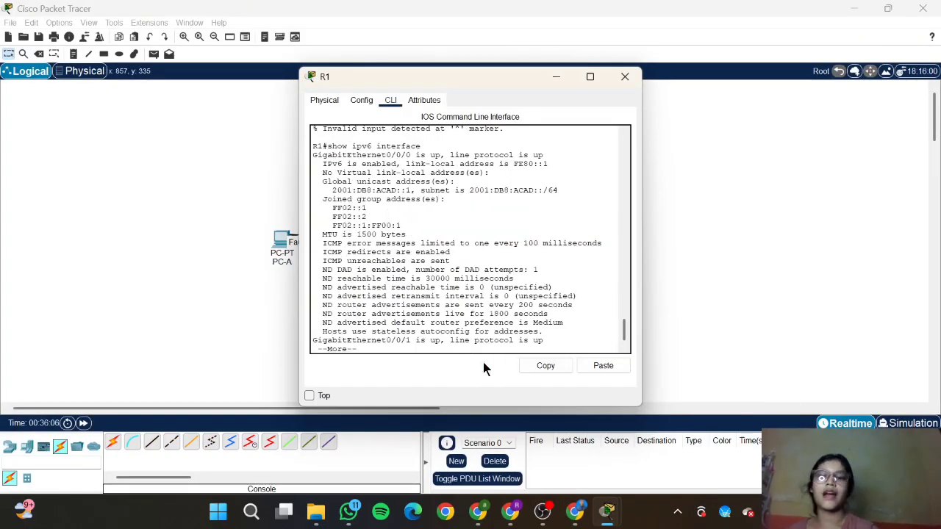
{"action": "key", "text": "Return"}
{"action": "key", "text": "Return"}
{"action": "key", "text": "Return"}
{"action": "key", "text": "Return"}
{"action": "key", "text": "Return"}
{"action": "key", "text": "Return"}
{"action": "key", "text": "Return"}
{"action": "key", "text": "Return"}
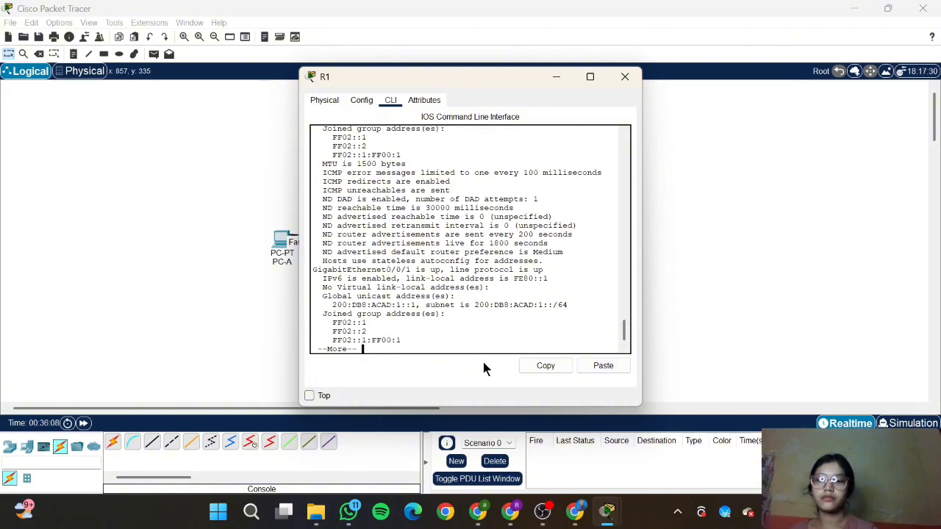
{"action": "key", "text": "Return"}
{"action": "key", "text": "Return"}
{"action": "key", "text": "Return"}
{"action": "key", "text": "Return"}
{"action": "key", "text": "Return"}
{"action": "key", "text": "Return"}
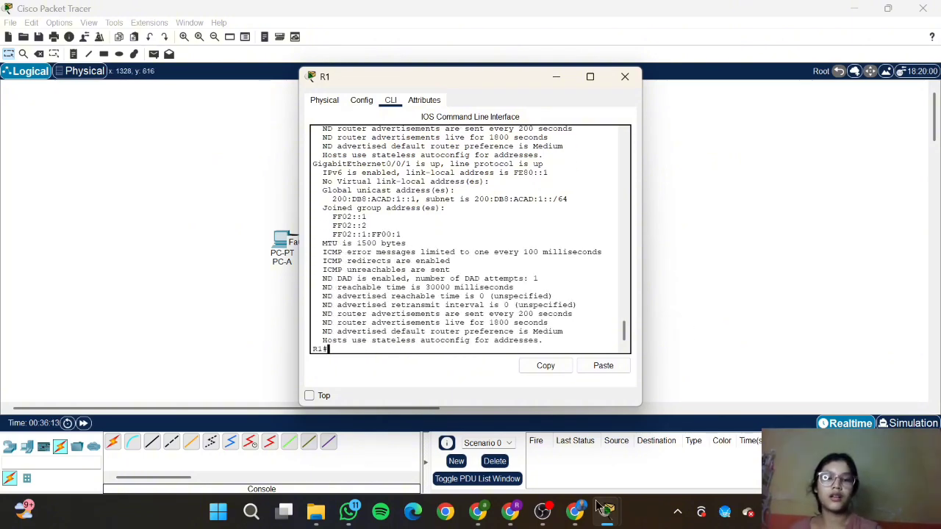
Step: Check R1's IPv6 output against the lab guide, ending on the guide's page 6
{"action": "left_click", "coordinate": [574, 511]}
{"action": "scroll", "coordinate": [476, 287], "scroll_direction": "down", "scroll_amount": 1}
{"action": "scroll", "coordinate": [477, 287], "scroll_direction": "up", "scroll_amount": 1}
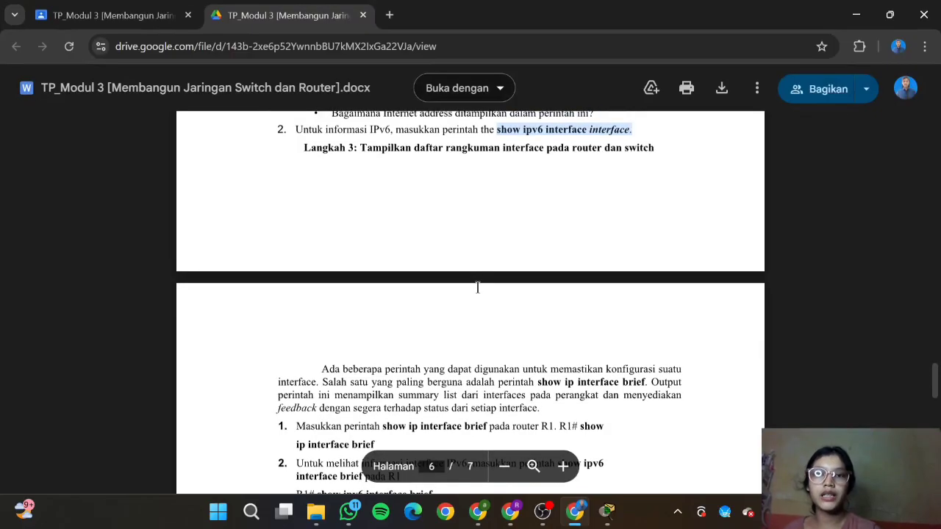
{"action": "scroll", "coordinate": [477, 287], "scroll_direction": "down", "scroll_amount": 3}
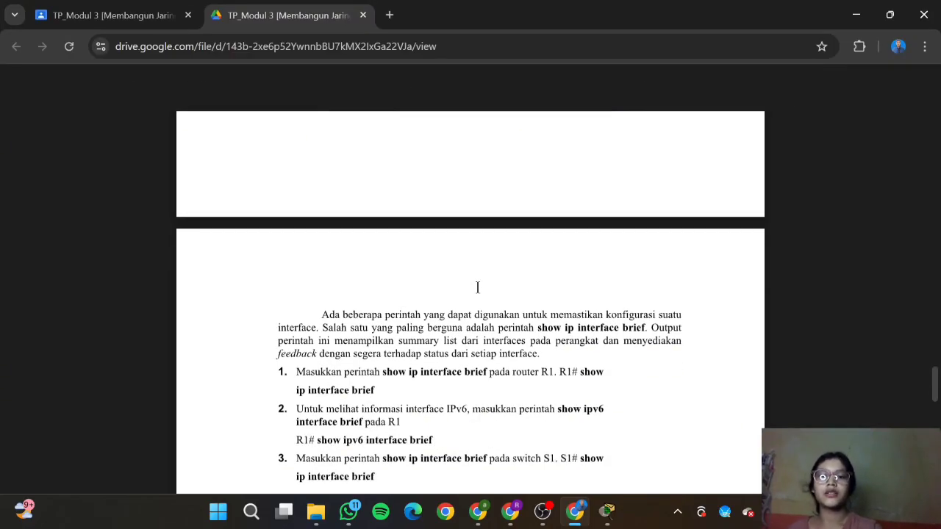
{"action": "left_click", "coordinate": [606, 515]}
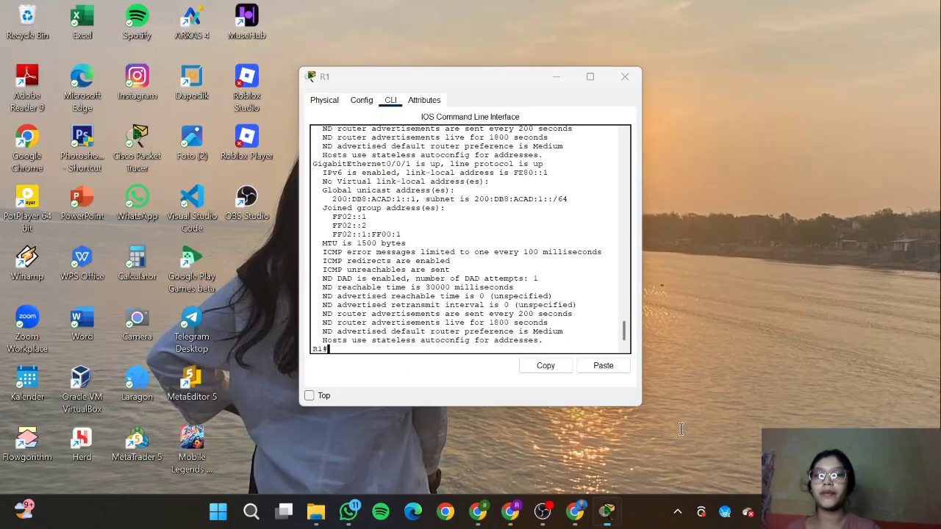
{"action": "left_click", "coordinate": [678, 428]}
{"action": "scroll", "coordinate": [496, 222], "scroll_direction": "up", "scroll_amount": 5}
{"action": "scroll", "coordinate": [497, 223], "scroll_direction": "down", "scroll_amount": 1}
{"action": "scroll", "coordinate": [496, 222], "scroll_direction": "down", "scroll_amount": 5}
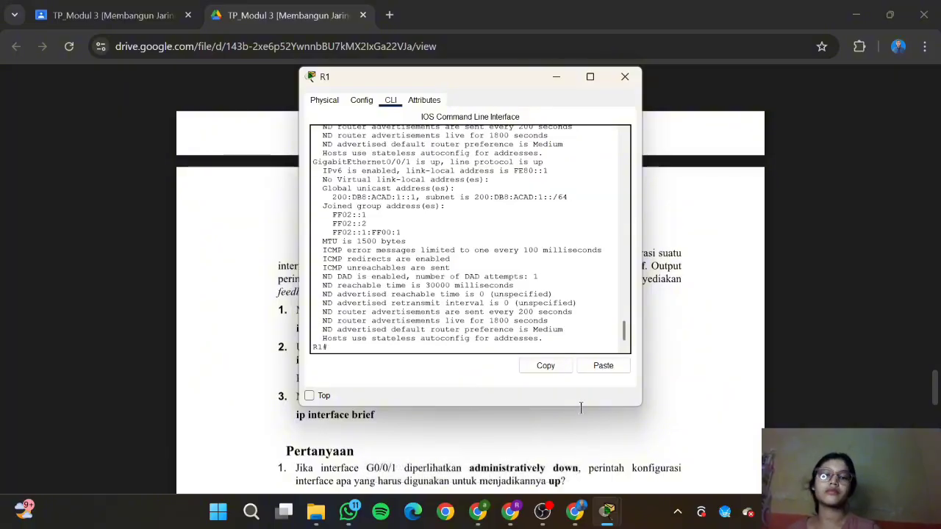
{"action": "left_click", "coordinate": [577, 523]}
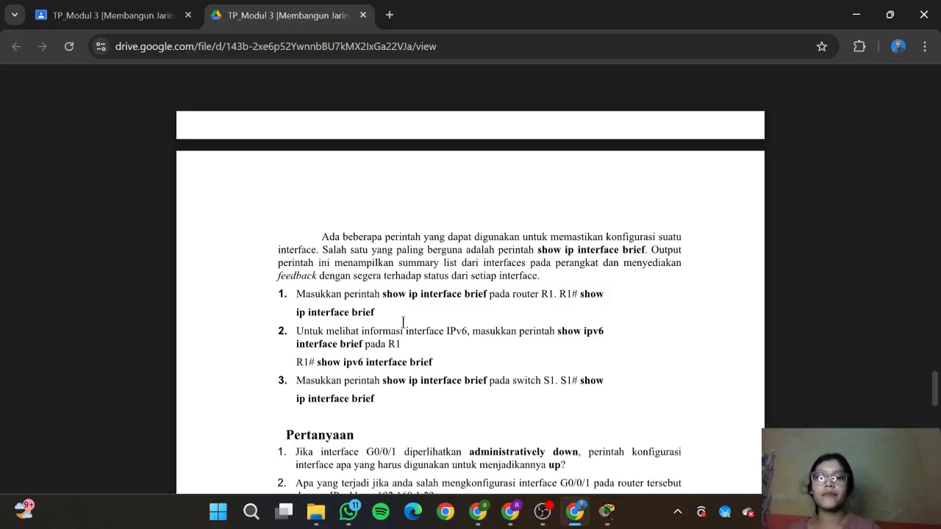
Step: Copy 'show ip interface brief' from the lab sheet and run it on R1
{"action": "scroll", "coordinate": [392, 299], "scroll_direction": "down", "scroll_amount": 1}
{"action": "left_click_drag", "start_coordinate": [343, 262], "coordinate": [388, 267]}
{"action": "key", "text": "ctrl+c"}
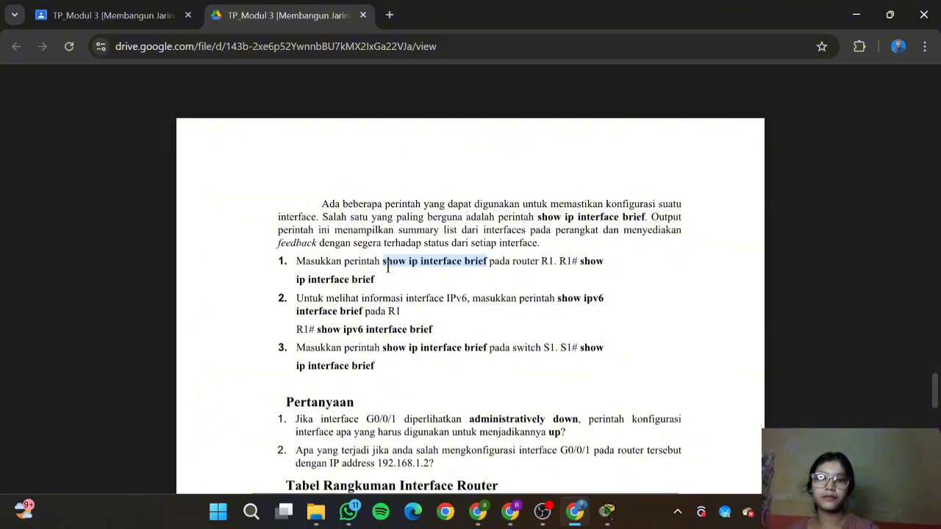
{"action": "mouse_move", "coordinate": [607, 510]}
{"action": "left_click", "coordinate": [650, 457]}
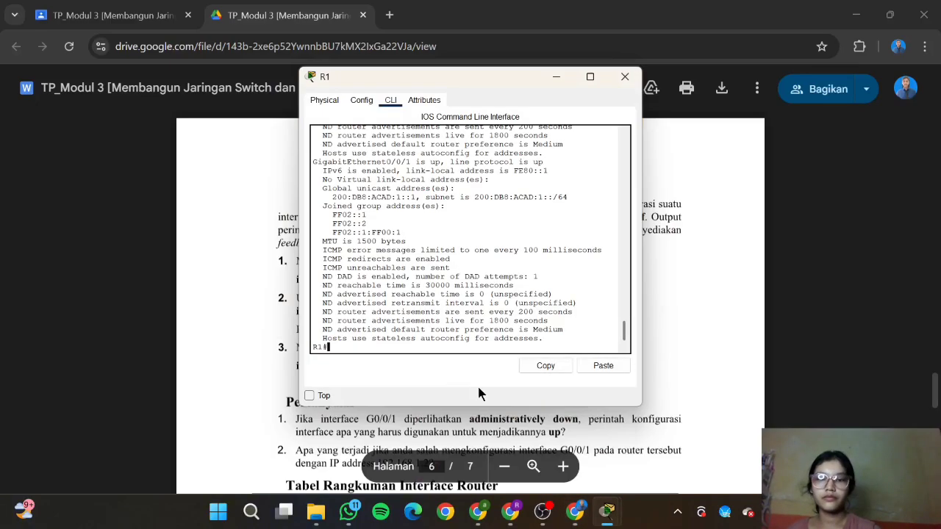
{"action": "right_click", "coordinate": [411, 348]}
{"action": "left_click", "coordinate": [433, 365]}
{"action": "key", "text": "Return"}
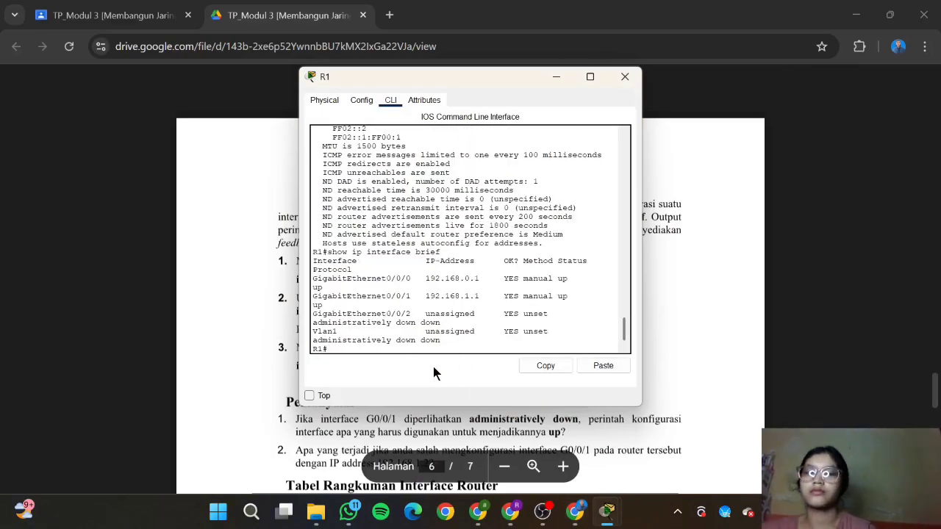
Step: Type and run 'show ipv6 interface brief' on R1
{"action": "left_click", "coordinate": [575, 510]}
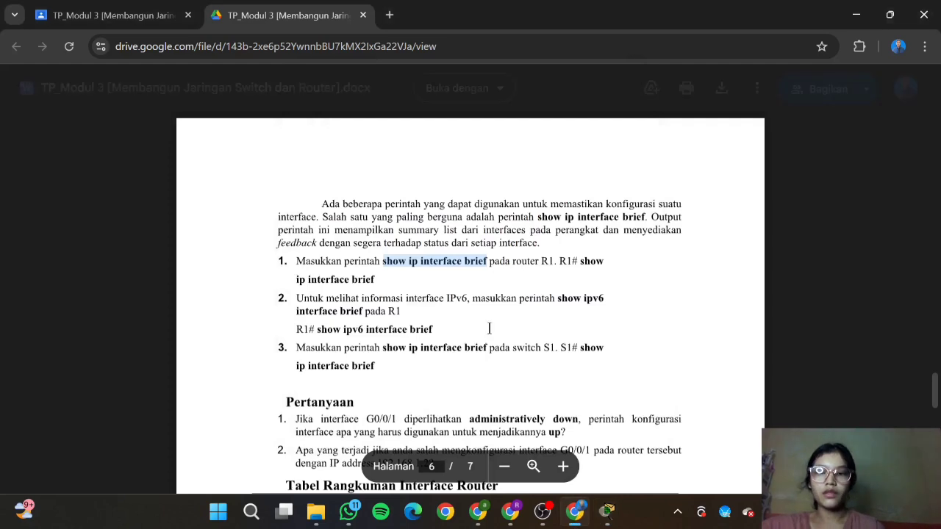
{"action": "scroll", "coordinate": [489, 328], "scroll_direction": "down", "scroll_amount": 1}
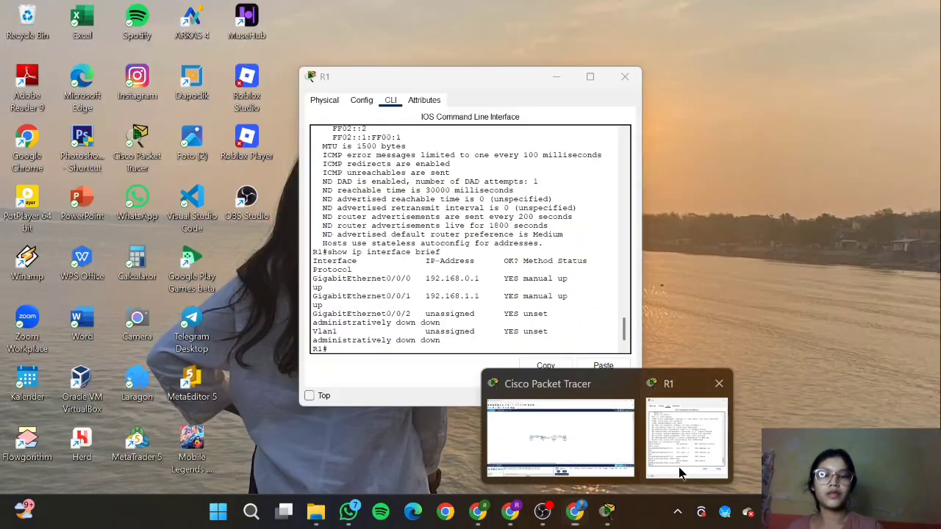
{"action": "left_click", "coordinate": [678, 474]}
{"action": "scroll", "coordinate": [460, 262], "scroll_direction": "up", "scroll_amount": 2}
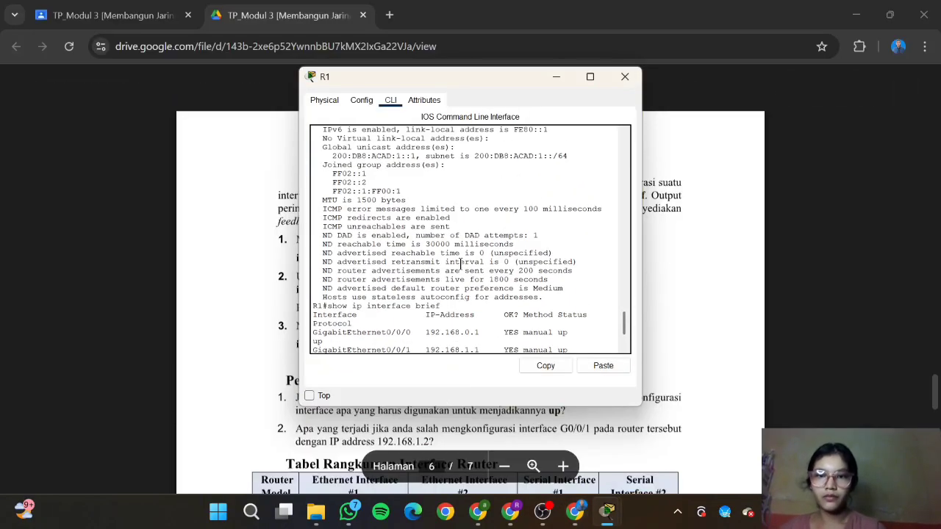
{"action": "type", "text": "show ip"}
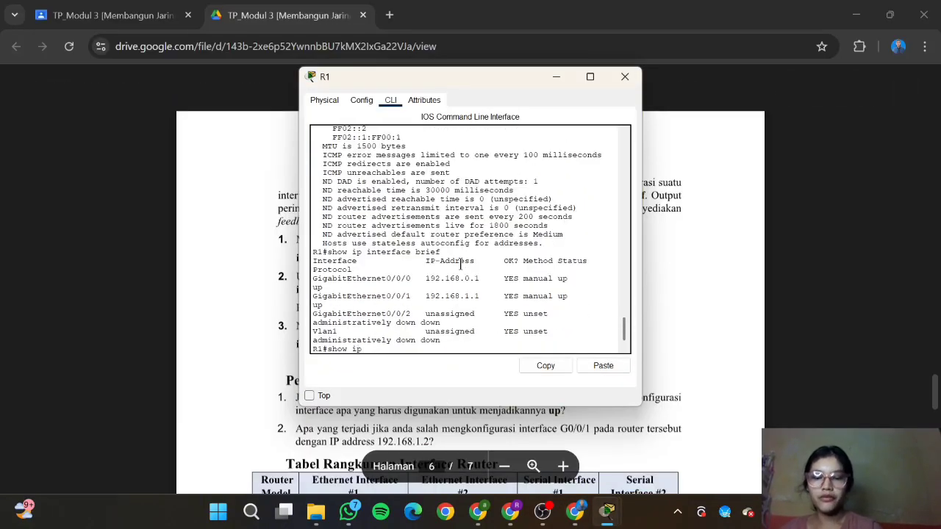
{"action": "type", "text": "v6"}
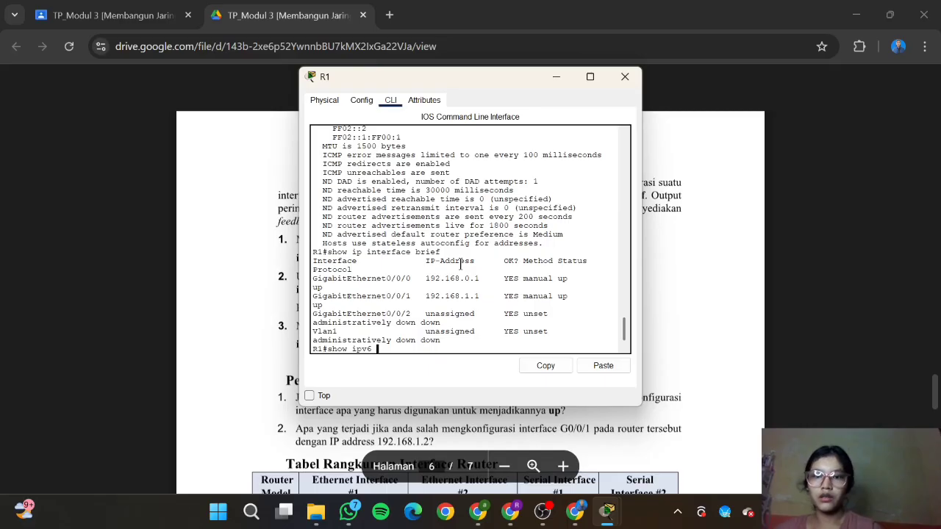
{"action": "type", "text": " inter"}
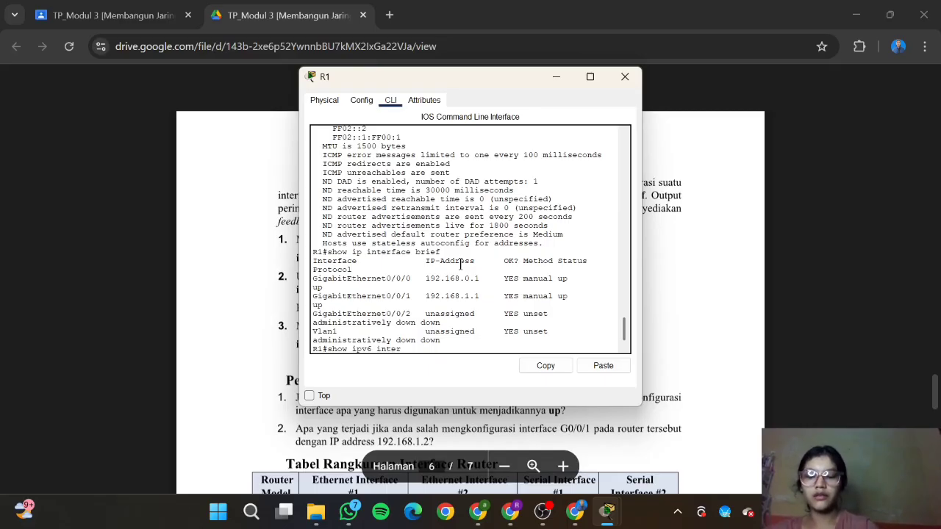
{"action": "type", "text": "face"}
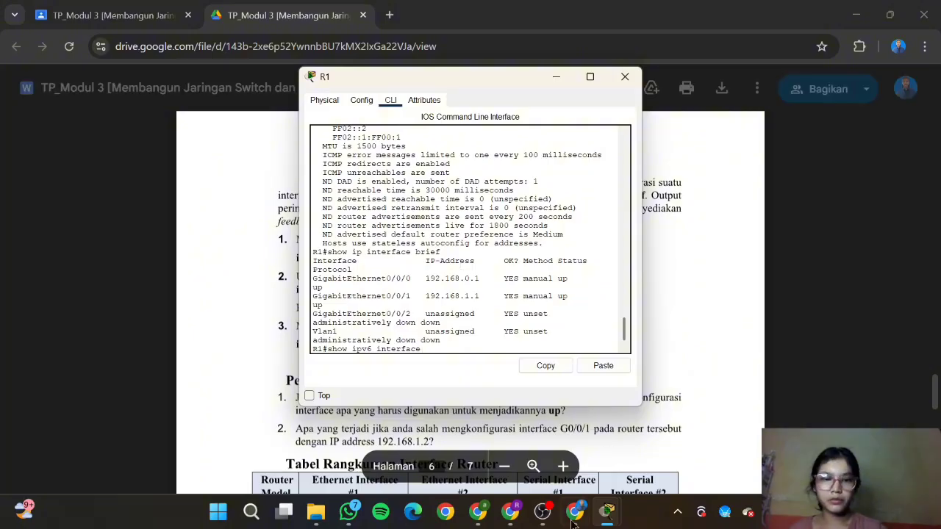
{"action": "mouse_move", "coordinate": [575, 510]}
{"action": "mouse_move", "coordinate": [573, 439]}
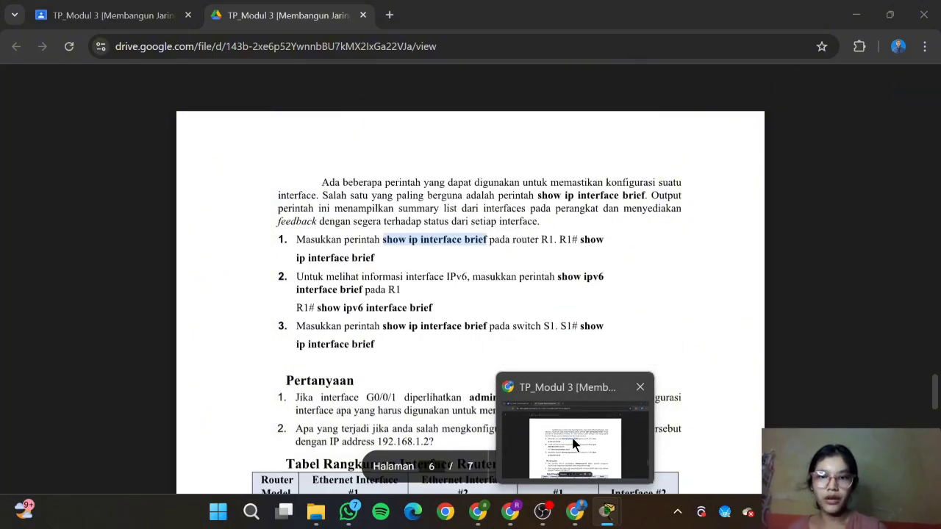
{"action": "type", "text": "br brief"}
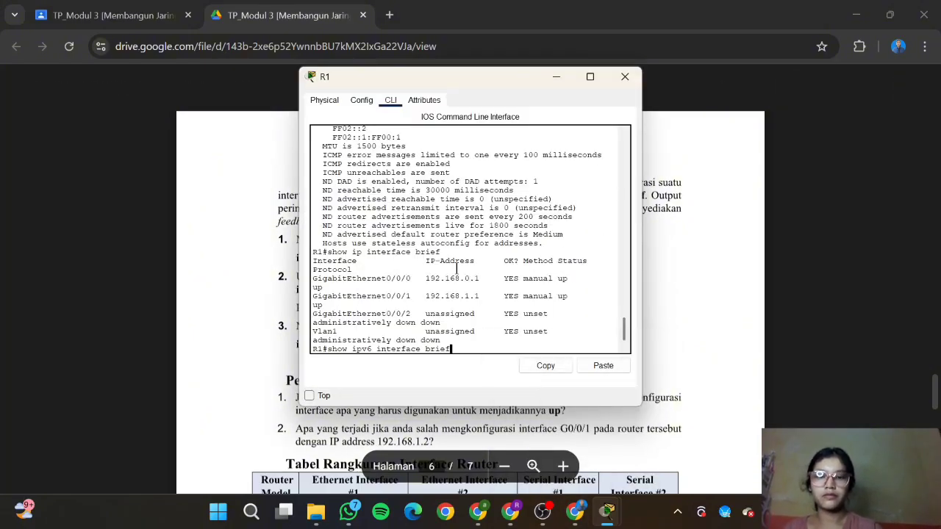
{"action": "key", "text": "Return"}
Step: Select 'show ip interface brief' in step 3 of the lab document
{"action": "left_click", "coordinate": [532, 489]}
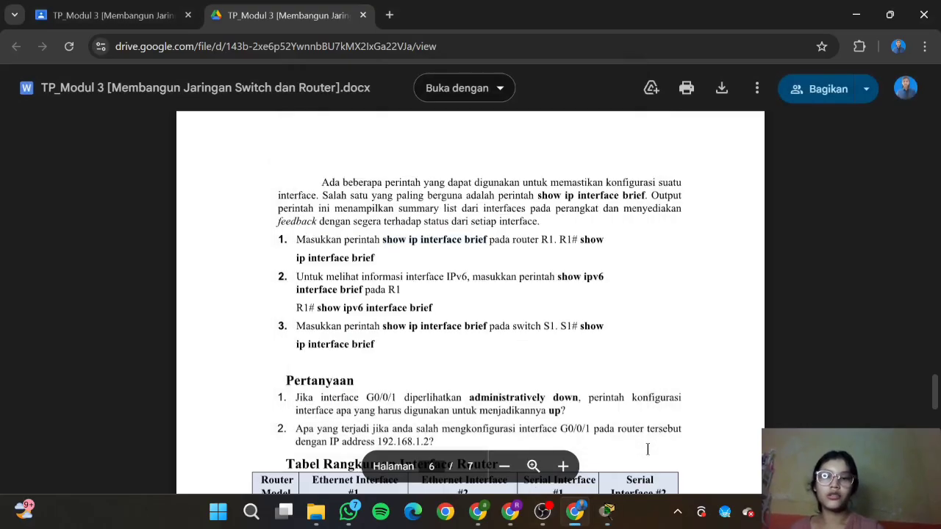
{"action": "scroll", "coordinate": [384, 241], "scroll_direction": "down", "scroll_amount": 1}
{"action": "left_click_drag", "start_coordinate": [384, 237], "coordinate": [486, 237]}
{"action": "key", "text": "ctrl+c"}
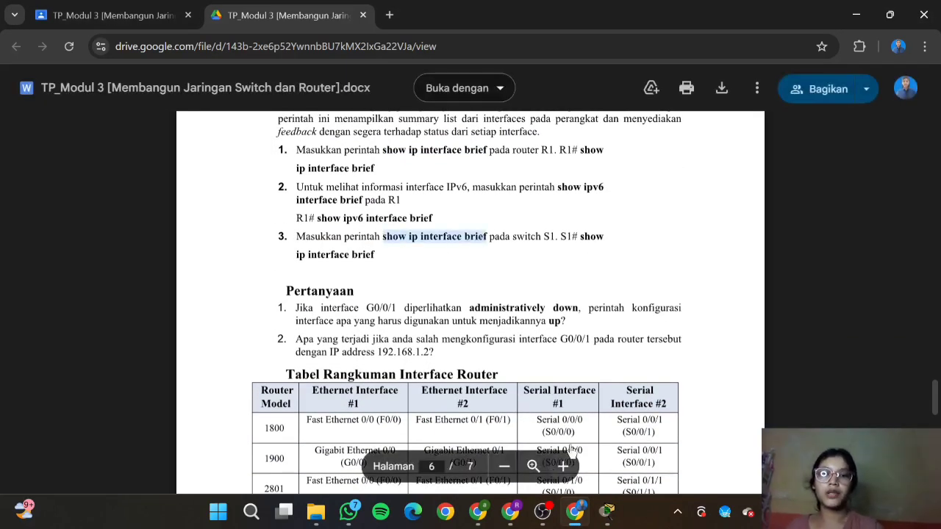
Step: Open S1's CLI and run 'show ip interface brief', paging through all its output
{"action": "mouse_move", "coordinate": [607, 511]}
{"action": "left_click", "coordinate": [658, 466]}
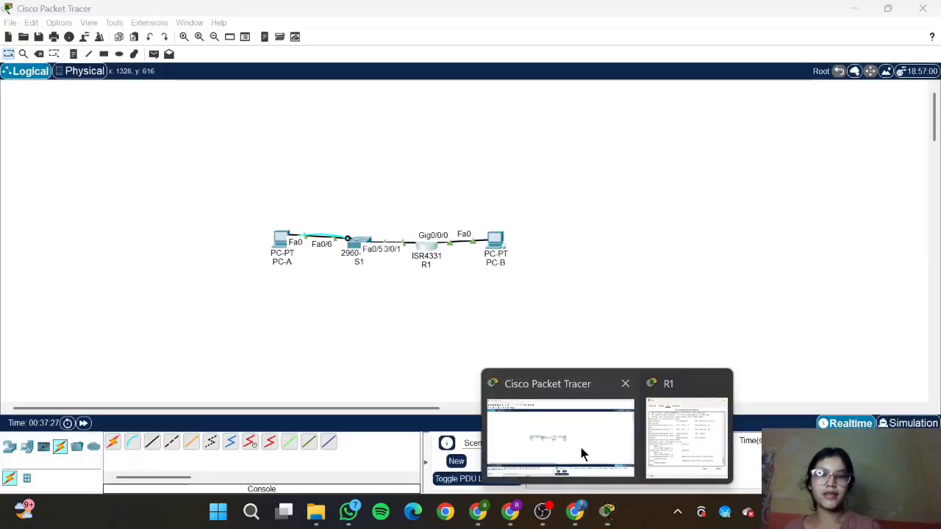
{"action": "left_click", "coordinate": [581, 454]}
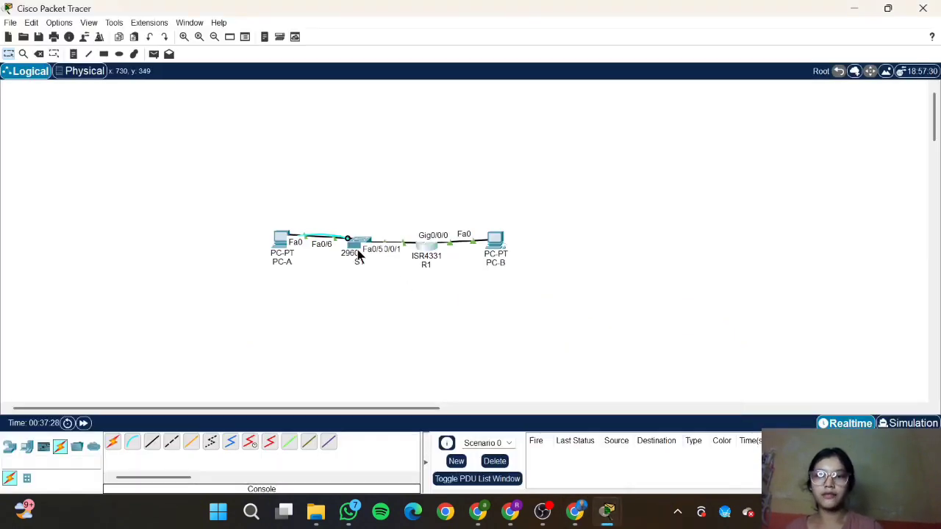
{"action": "left_click", "coordinate": [355, 248]}
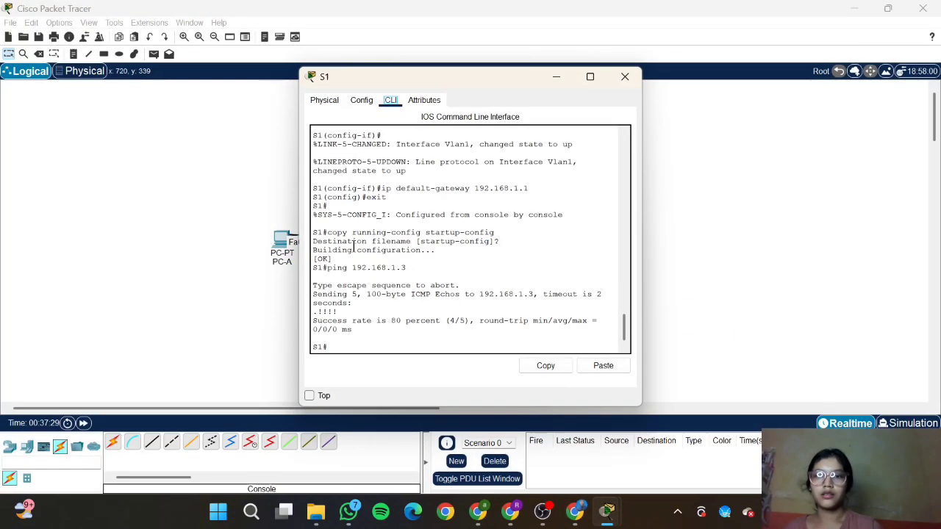
{"action": "right_click", "coordinate": [372, 352]}
{"action": "left_click", "coordinate": [397, 378]}
{"action": "key", "text": "Return"}
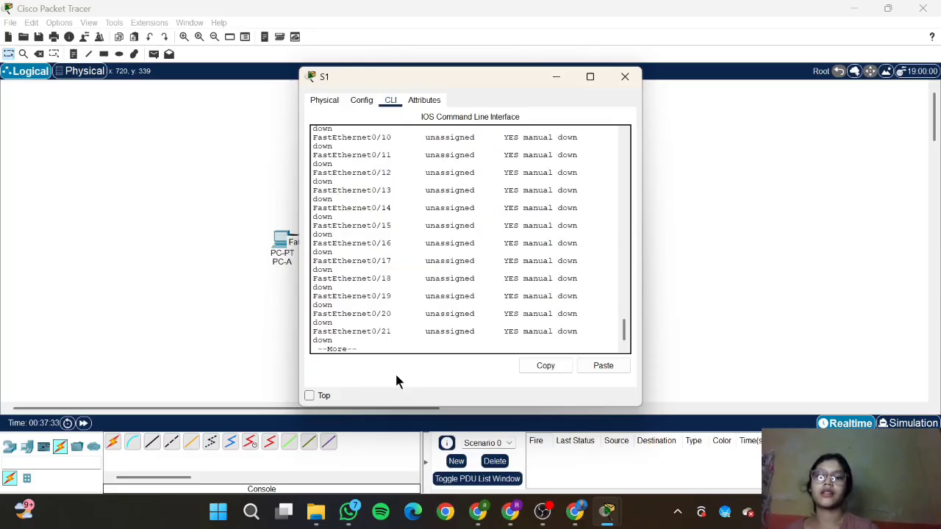
{"action": "key", "text": "Return"}
{"action": "key", "text": "Return"}
{"action": "key", "text": "Return"}
{"action": "key", "text": "Return"}
{"action": "key", "text": "Return"}
{"action": "key", "text": "Return"}
{"action": "key", "text": "Return"}
{"action": "key", "text": "Return"}
{"action": "key", "text": "Return"}
{"action": "key", "text": "Return"}
{"action": "key", "text": "Return"}
{"action": "key", "text": "Return"}
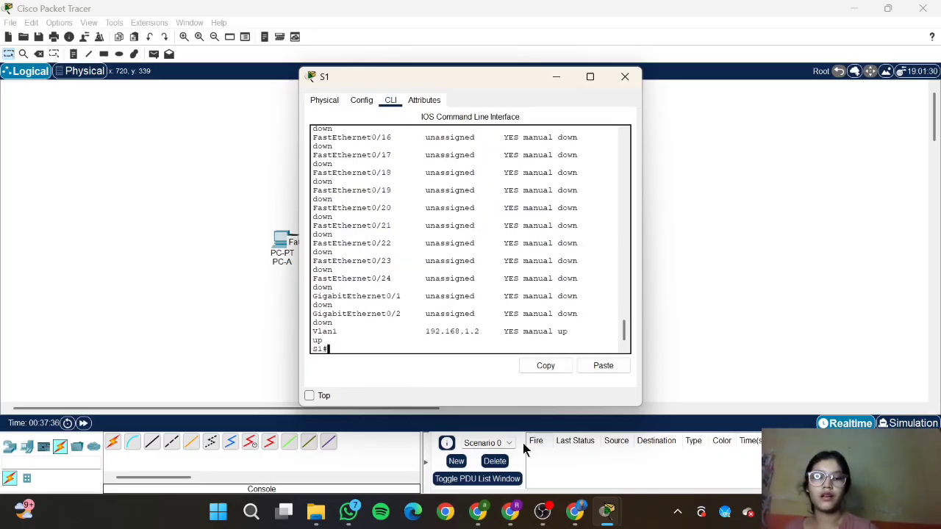
Step: Return to the lab guide and clear the command selection
{"action": "left_click", "coordinate": [574, 511]}
{"action": "right_click", "coordinate": [493, 270]}
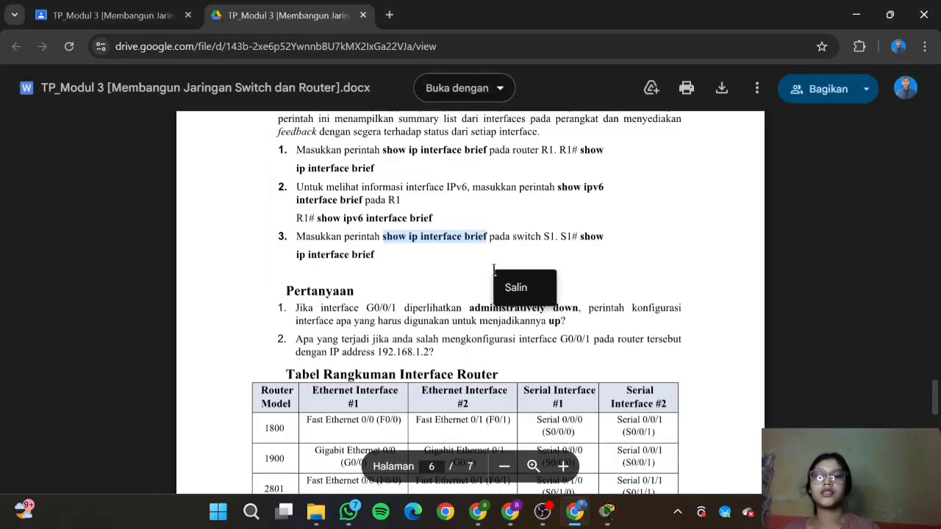
{"action": "scroll", "coordinate": [493, 269], "scroll_direction": "down", "scroll_amount": 1}
{"action": "left_click", "coordinate": [407, 241]}
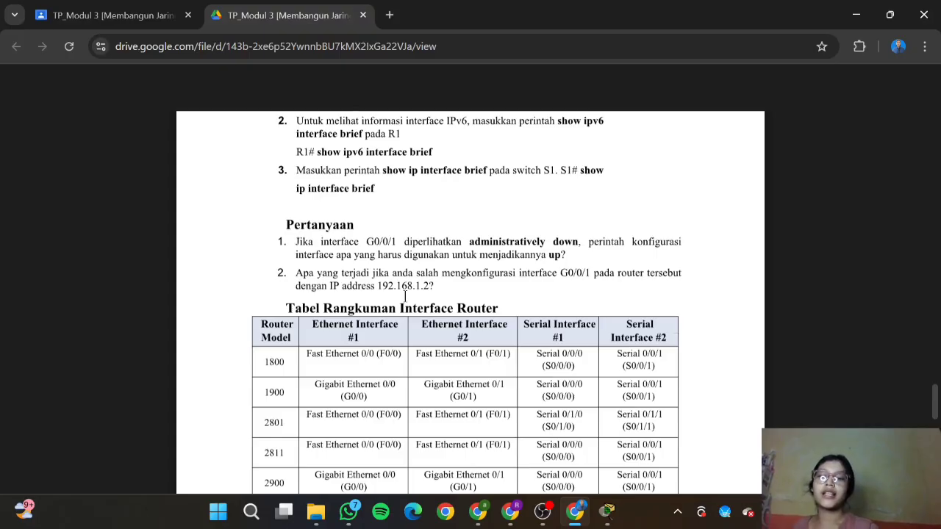
Step: Drag the R1 and S1 console windows to the right side of the screen
{"action": "scroll", "coordinate": [404, 294], "scroll_direction": "down", "scroll_amount": 4}
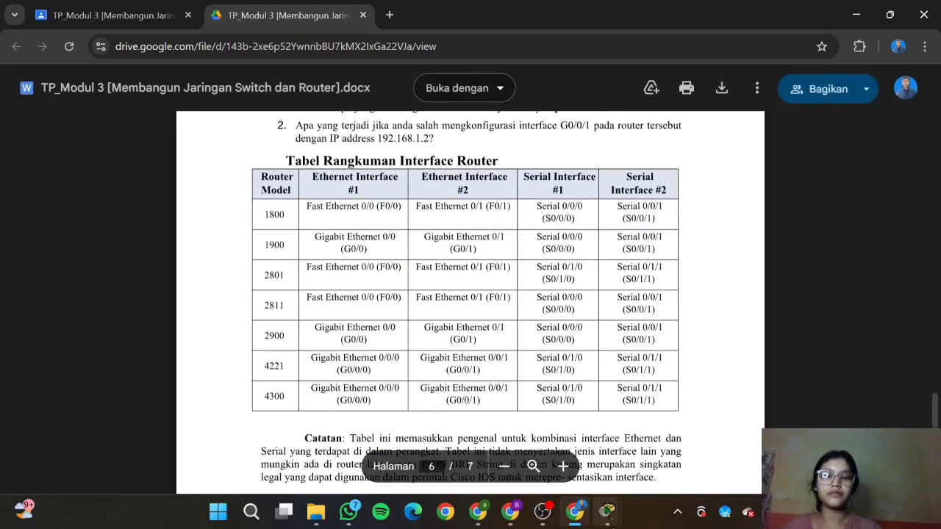
{"action": "mouse_move", "coordinate": [607, 512]}
{"action": "left_click", "coordinate": [646, 478]}
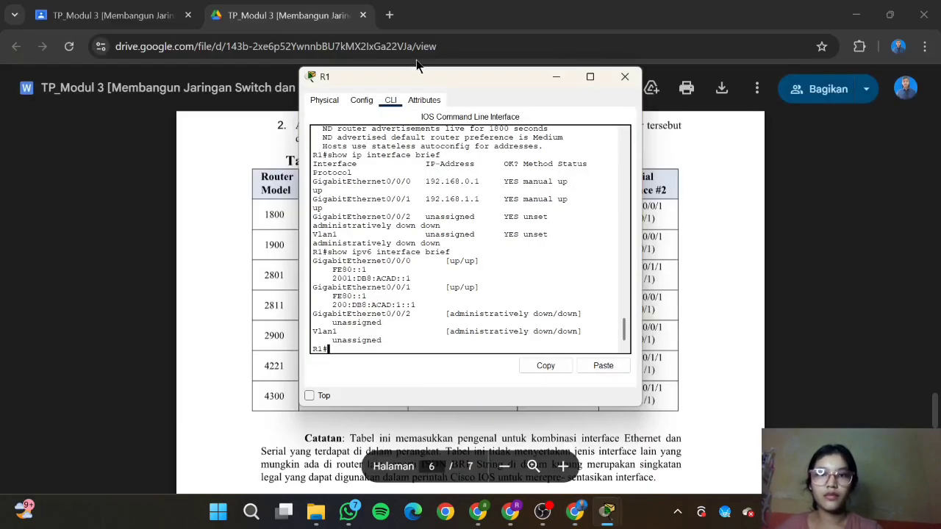
{"action": "left_click_drag", "start_coordinate": [402, 76], "coordinate": [637, 135]}
{"action": "mouse_move", "coordinate": [607, 512]}
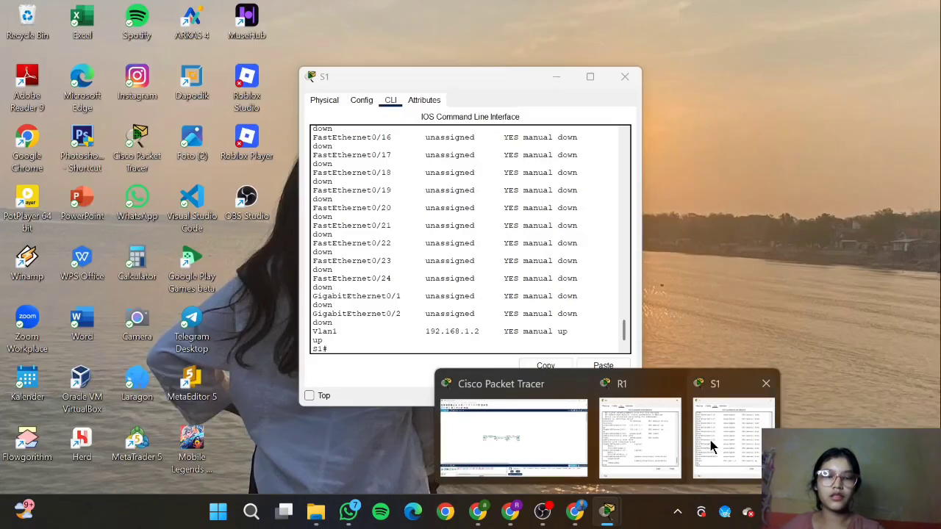
{"action": "left_click", "coordinate": [701, 426]}
{"action": "left_click_drag", "start_coordinate": [438, 83], "coordinate": [656, 136]}
Step: Bring the lab guide forward on the router interface summary table
{"action": "left_click", "coordinate": [415, 313]}
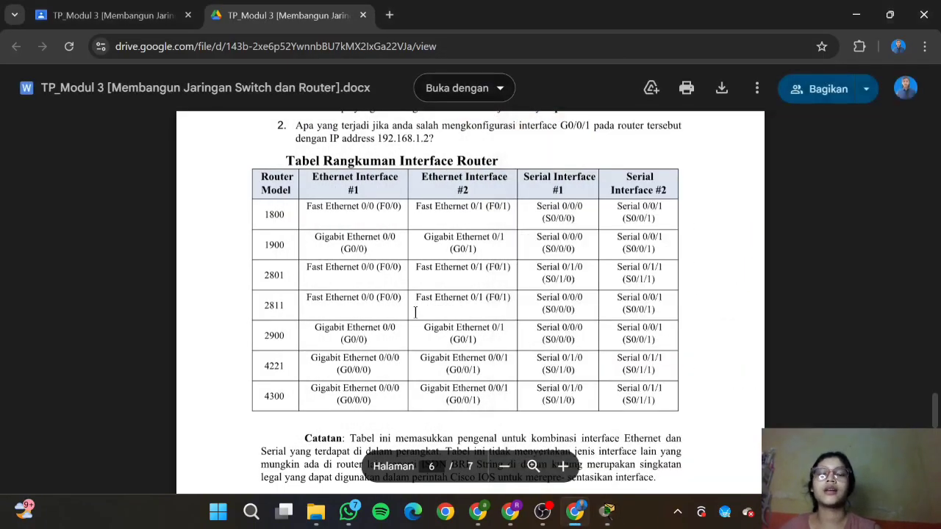
{"action": "scroll", "coordinate": [415, 312], "scroll_direction": "down", "scroll_amount": 3}
{"action": "scroll", "coordinate": [415, 312], "scroll_direction": "up", "scroll_amount": 3}
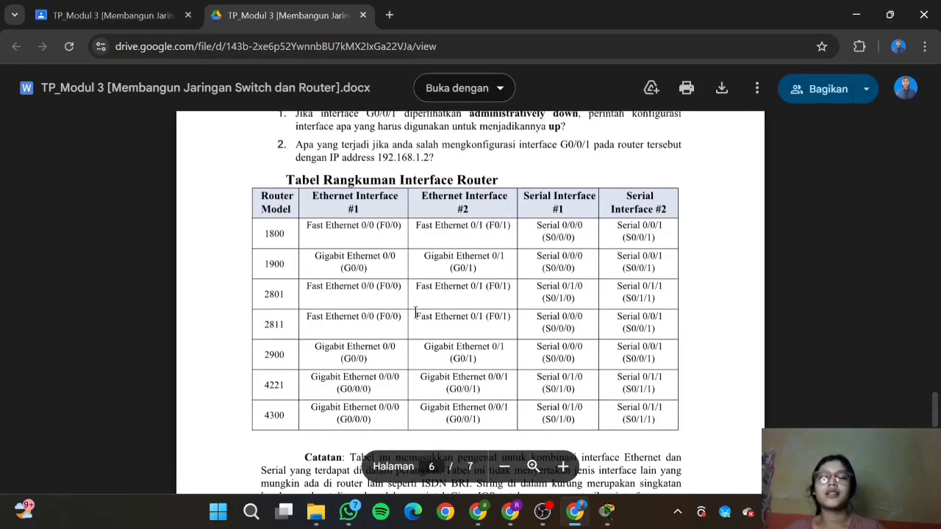